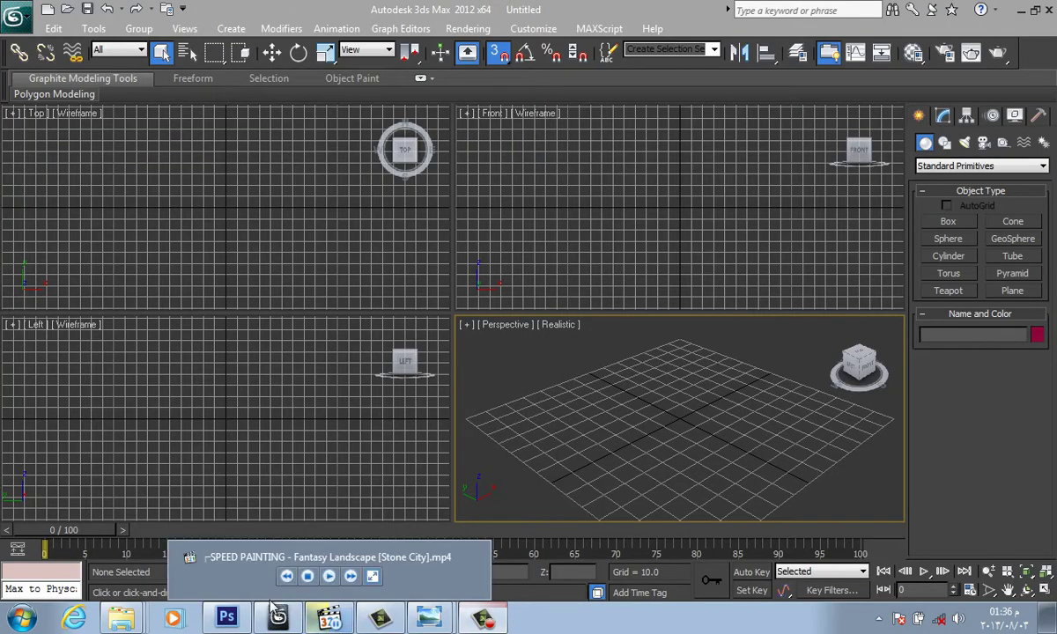
Open the Tutorial 01.Chair & Table Ex folder from the Explorer jump list
right_click(136, 621)
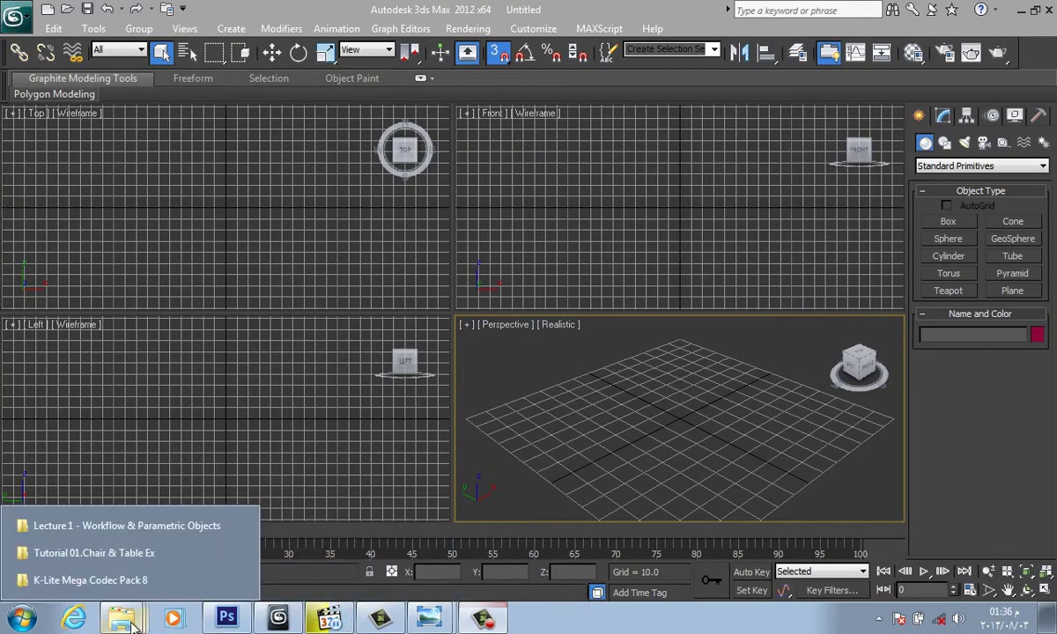
click(151, 548)
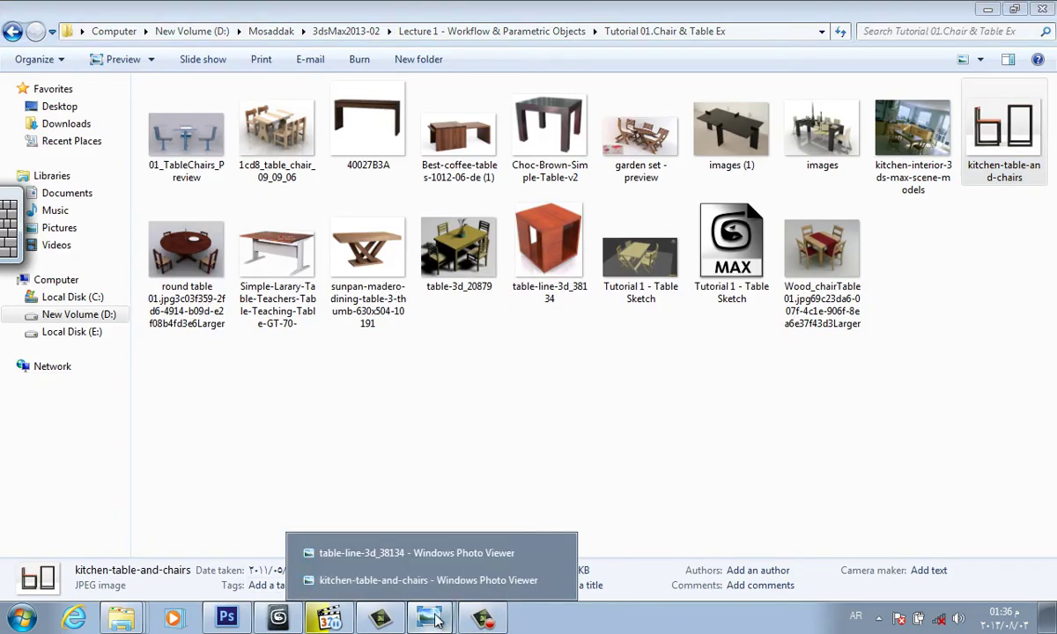
Browse from the table-line-3d_38134 image to the kitchen-table-and-chairs reference photo
click(475, 553)
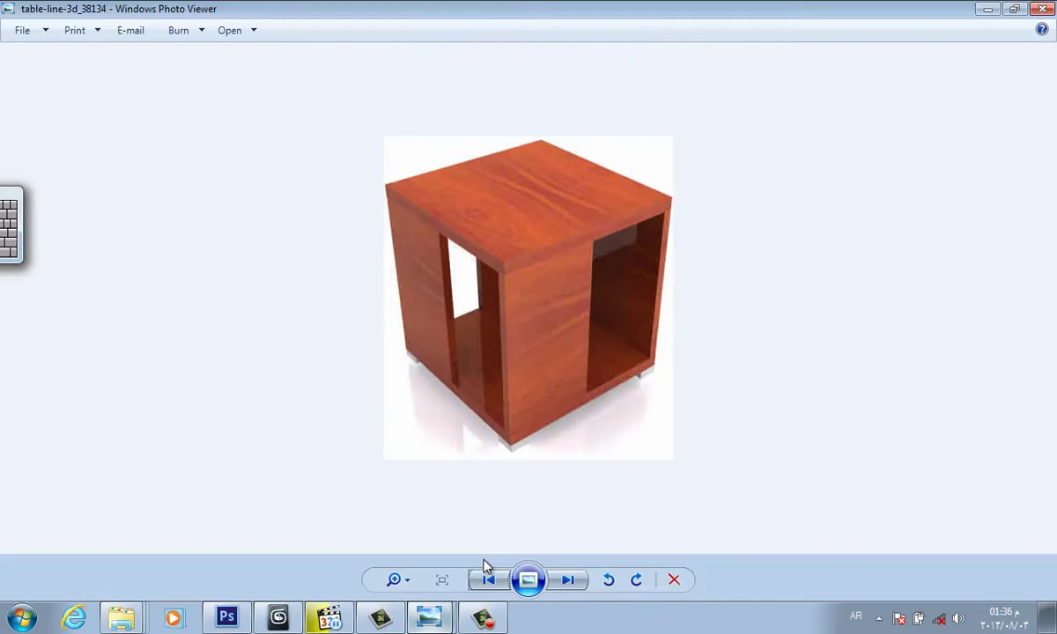
click(568, 579)
click(492, 580)
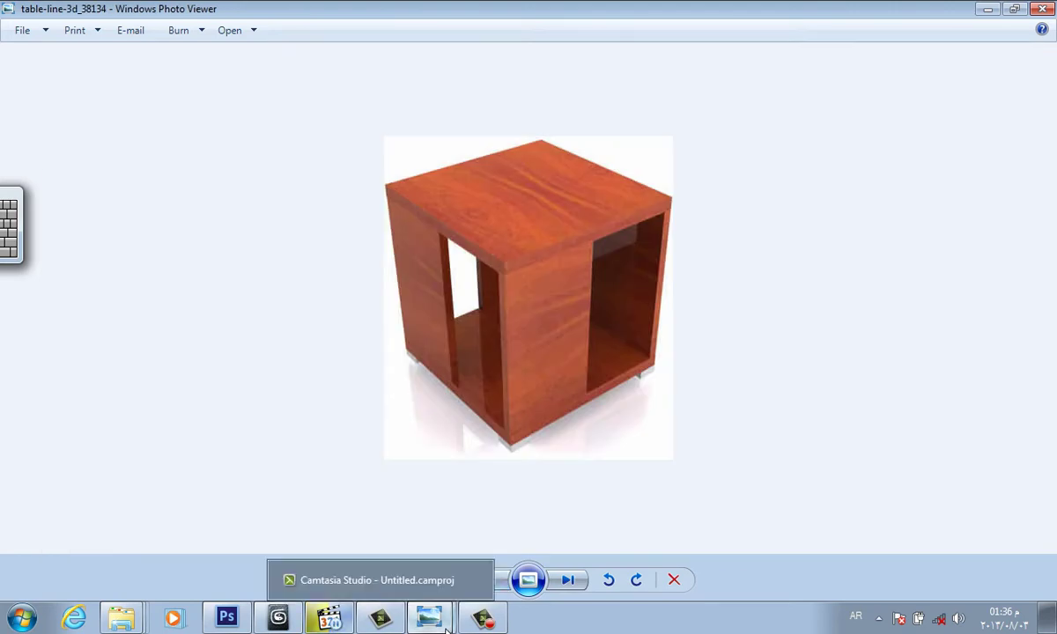
click(415, 576)
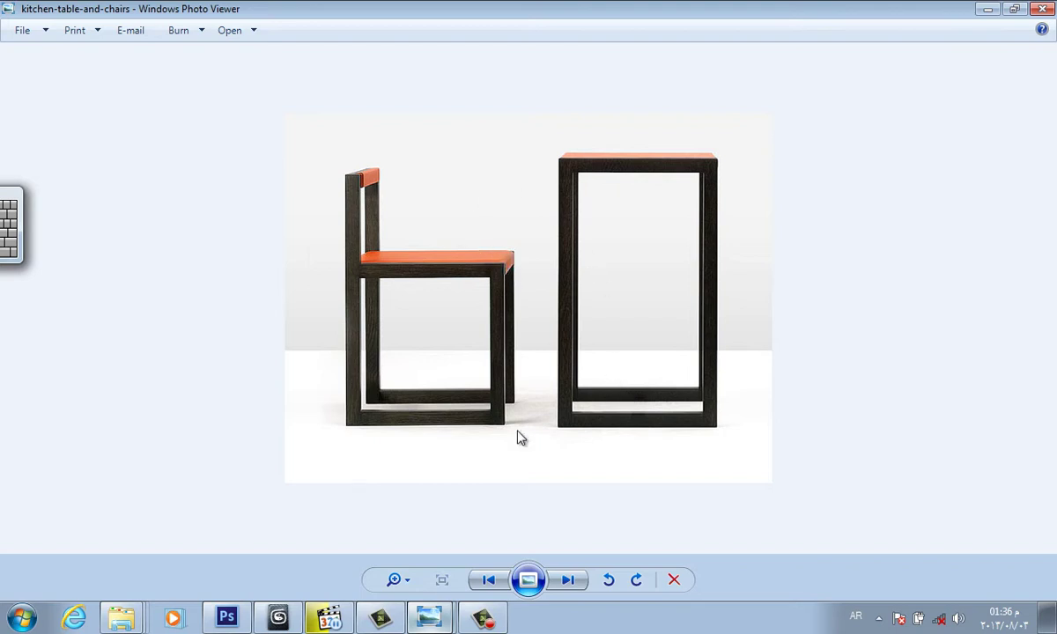
Maximize the Perspective viewport in 3ds Max and arm the Extended Primitives ChamferBox tool
click(277, 619)
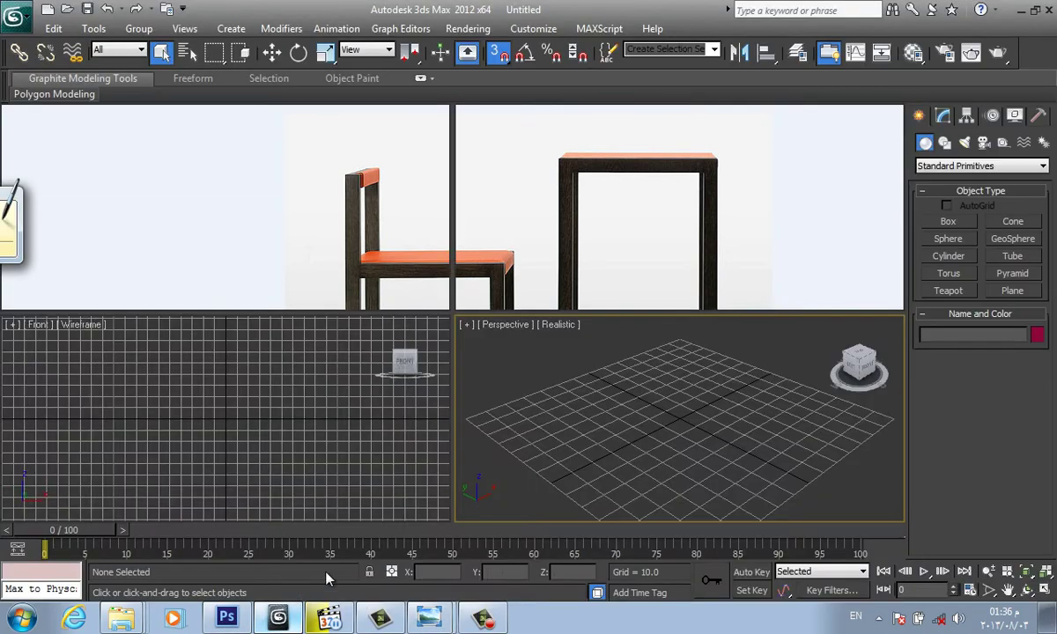
key(alt+w)
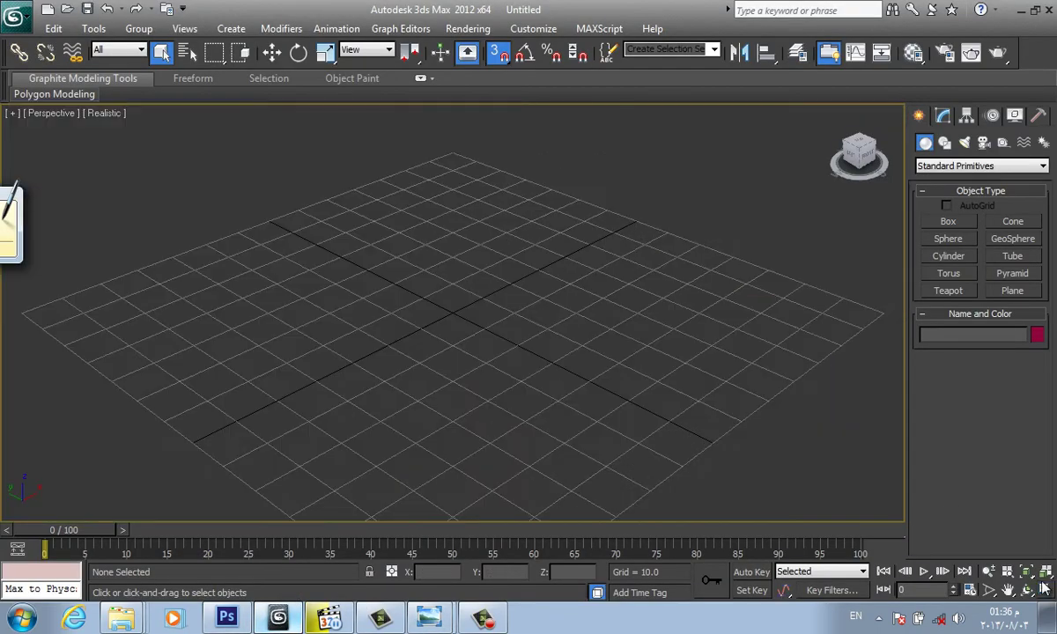
click(991, 168)
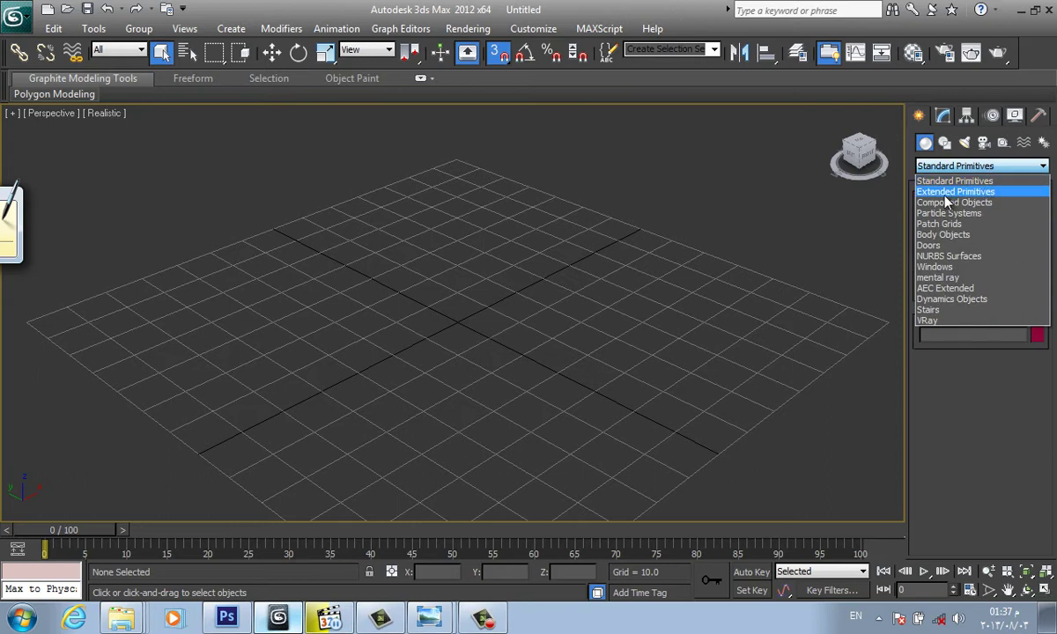
click(1007, 194)
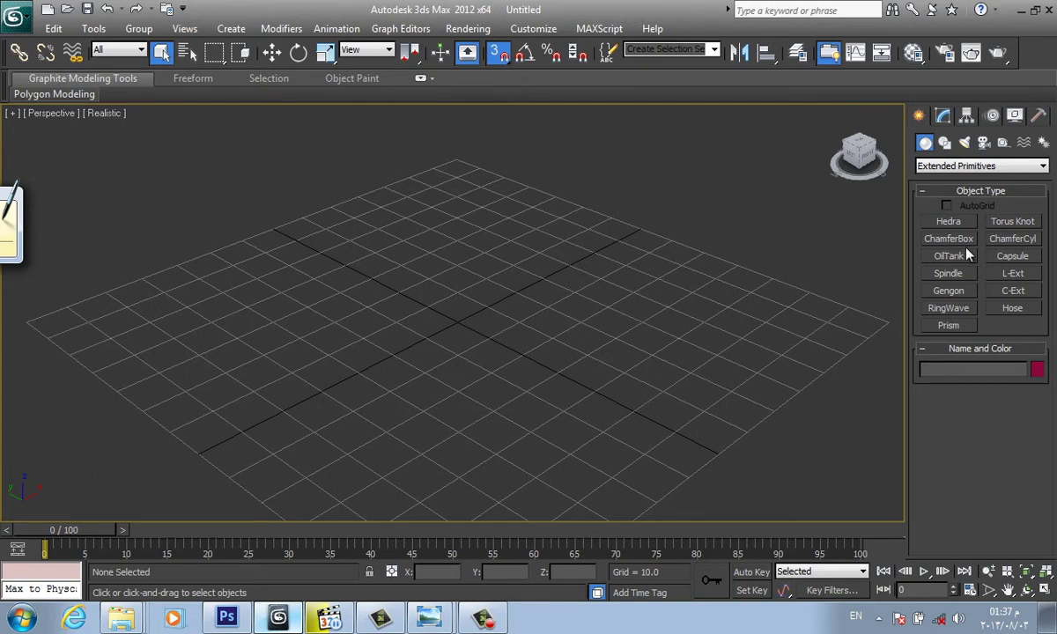
click(941, 166)
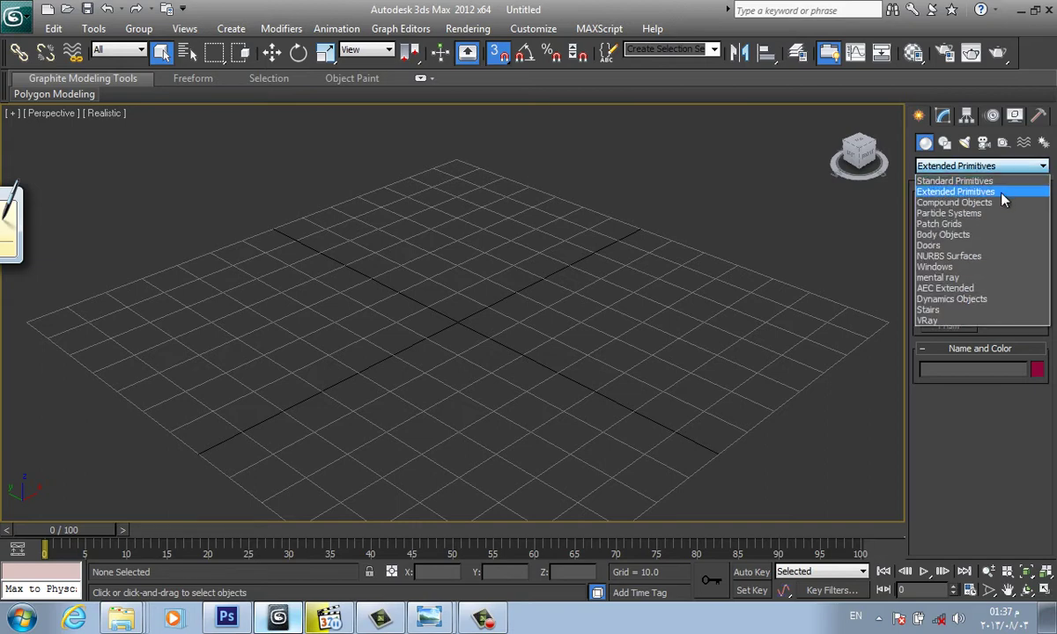
click(1002, 194)
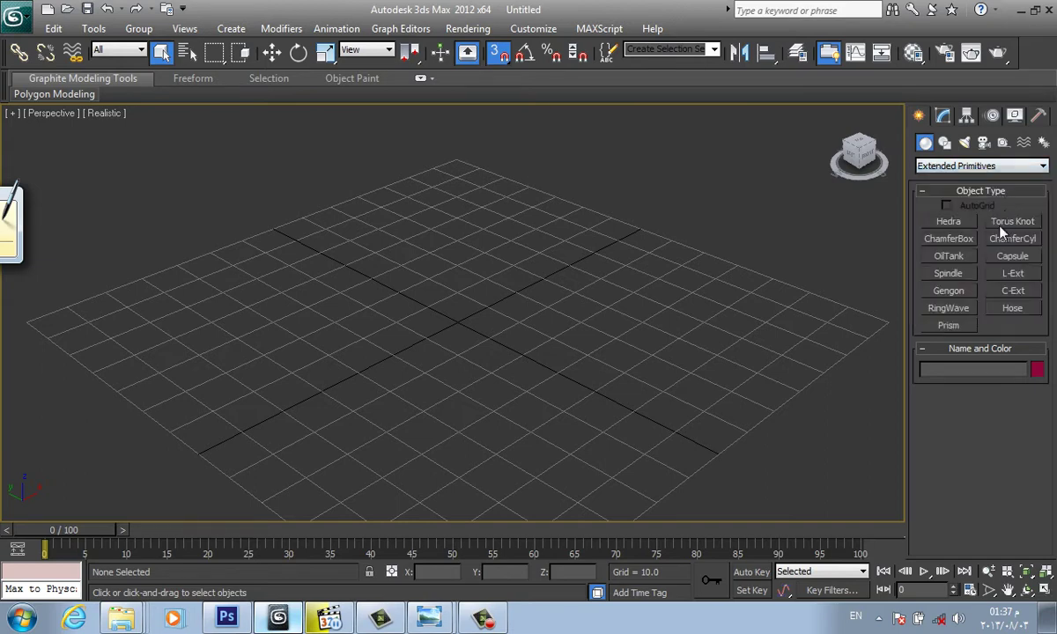
click(952, 238)
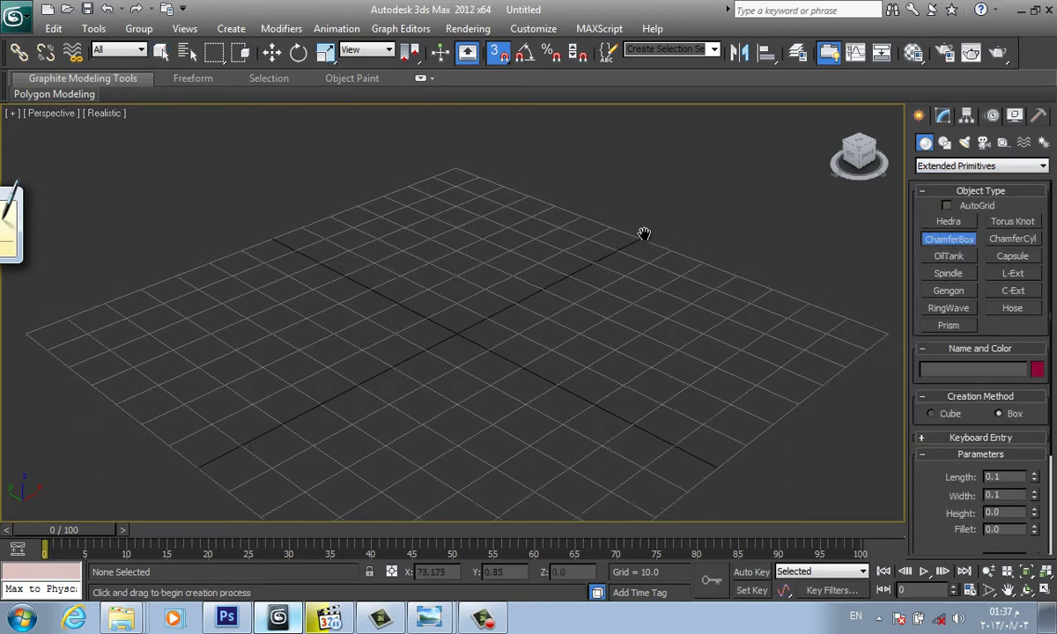
Drag out a rounded ChamferBox of about 42.695 × 46.513 × 40.0 on the grid
drag(454, 367, 476, 440)
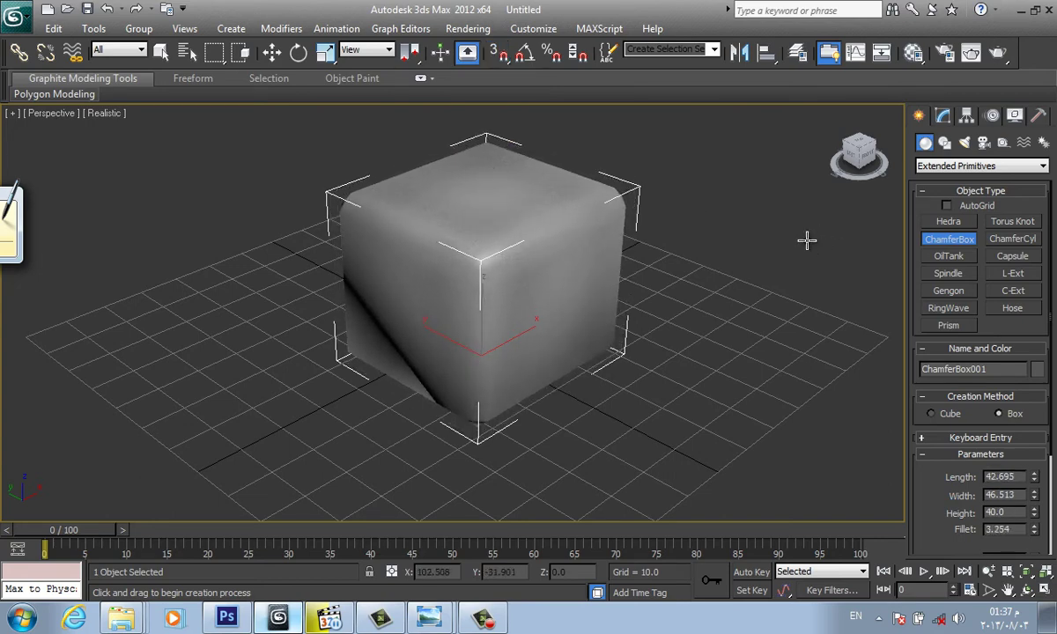
middle_drag(807, 239, 790, 267)
right_click(392, 326)
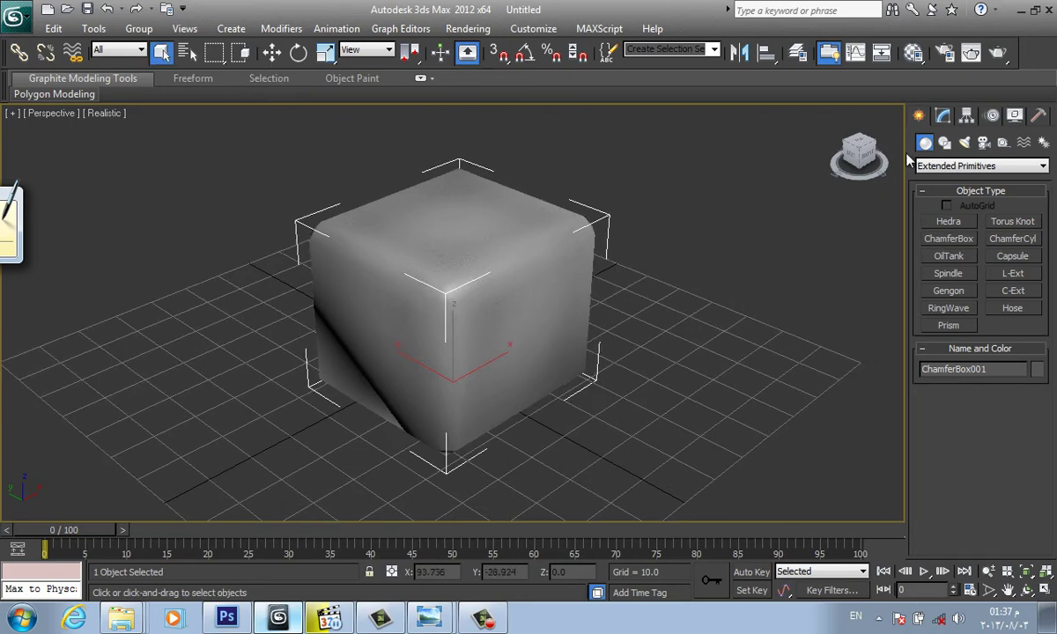
Give the ChamferBox fillet 3.514, length/width segments 2, height segments 4, fillet segments 6
key(F4)
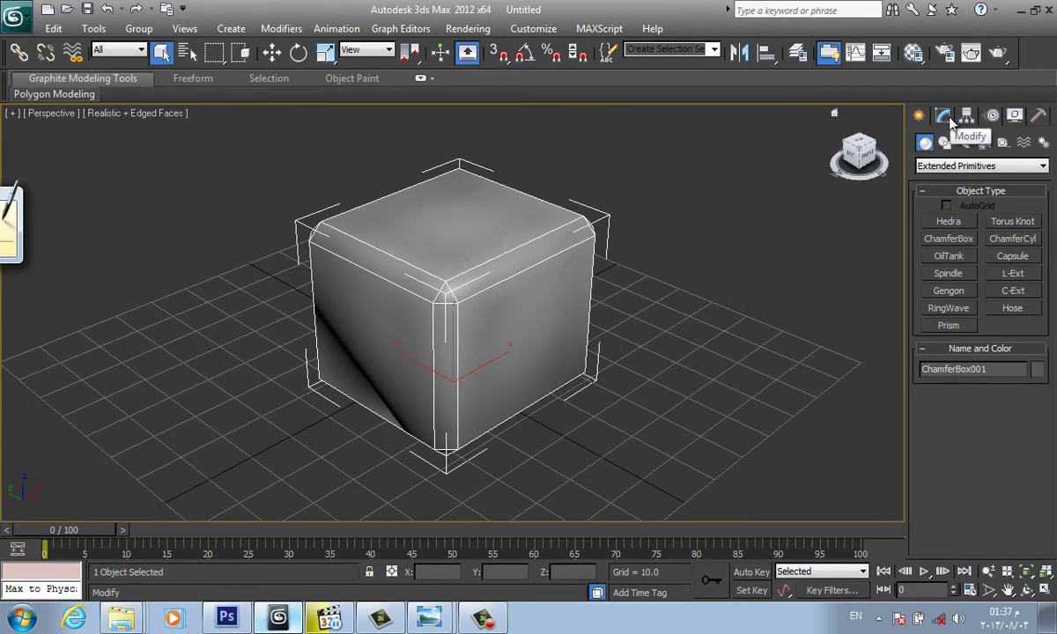
click(944, 117)
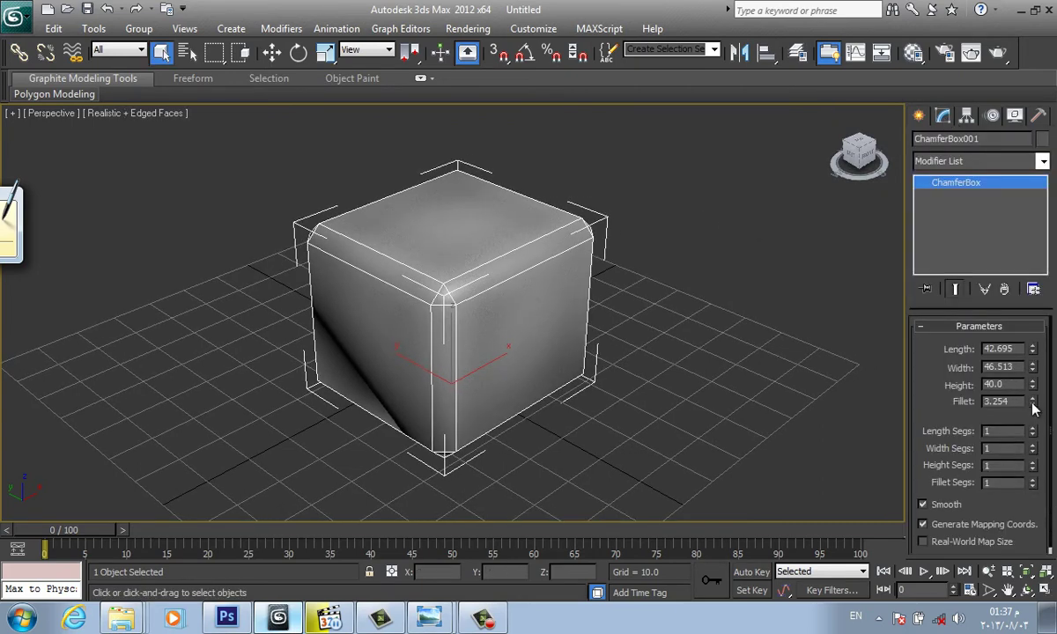
drag(1033, 401, 1019, 398)
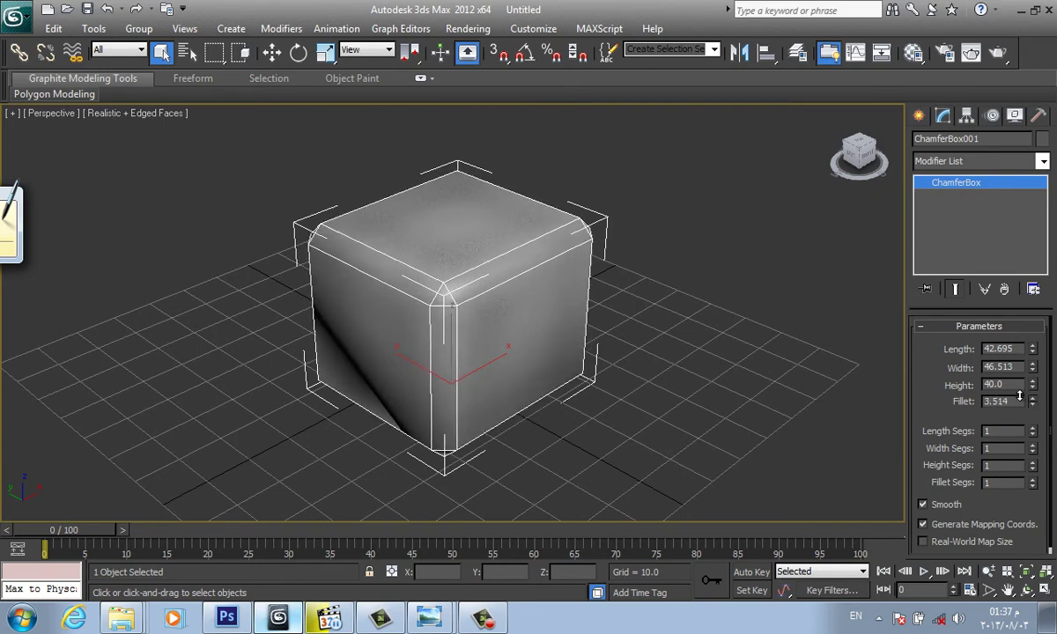
click(1033, 430)
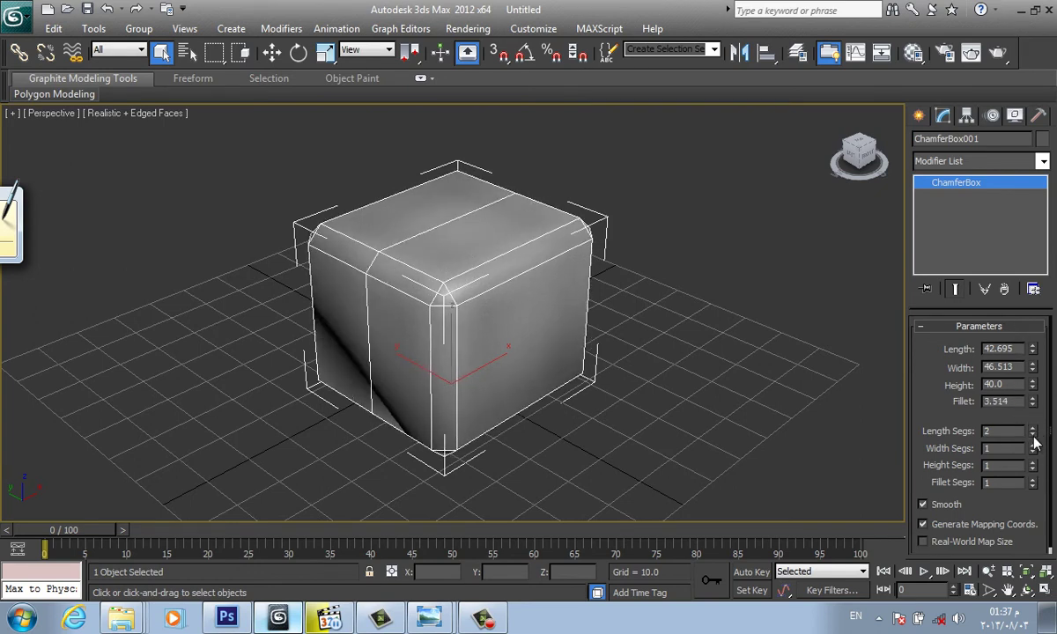
click(1034, 445)
click(1033, 462)
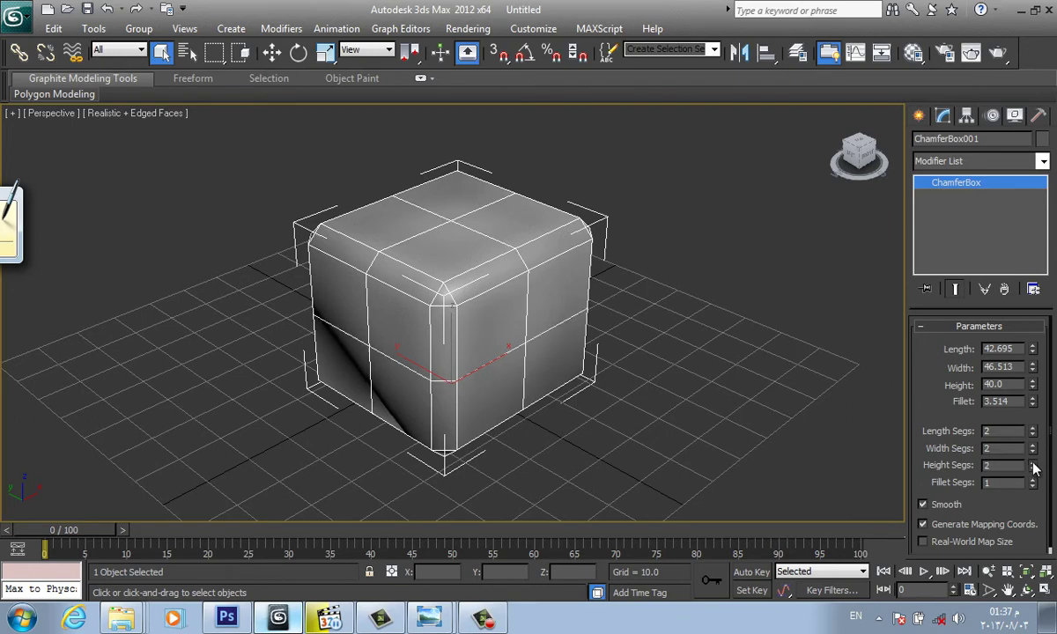
click(1034, 462)
click(1033, 462)
click(1034, 479)
click(1037, 481)
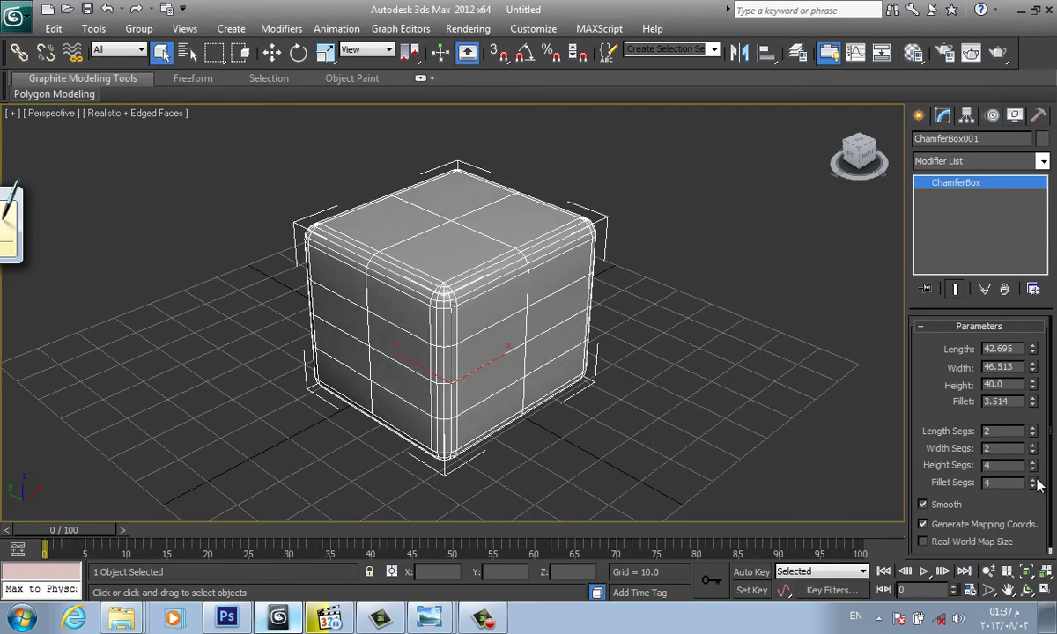
click(1036, 481)
click(680, 326)
Turn off edged faces and orbit the view around the selected box
key(F4)
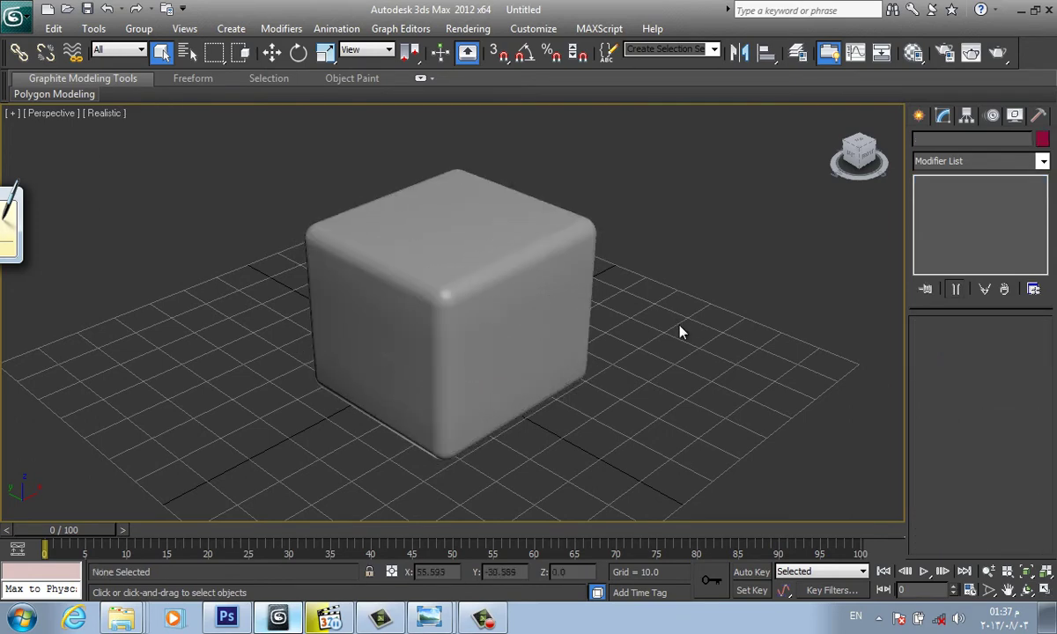
alt+middle_drag(680, 332, 425, 360)
click(424, 361)
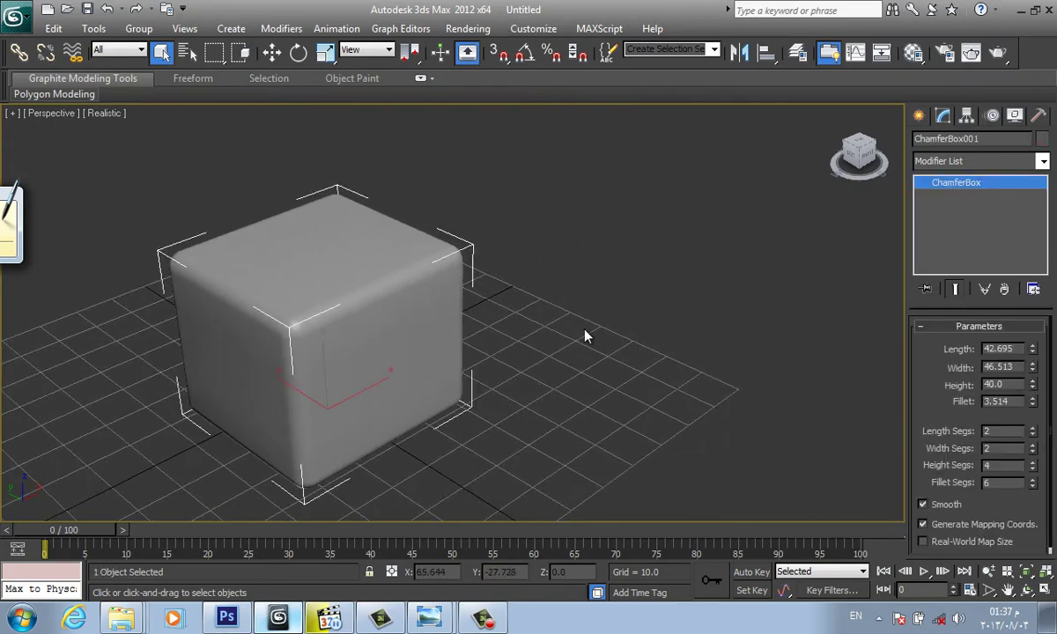
click(919, 115)
Build a ChamferCyl (radius 32.07, height 58.754) beside the box with 6 fillet segments
click(1017, 240)
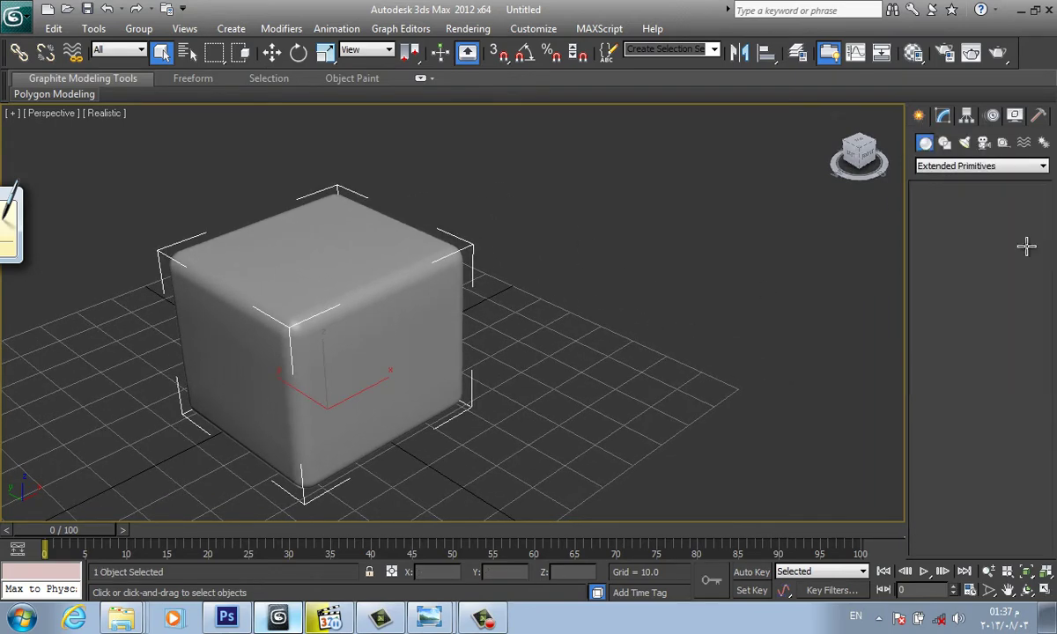
alt+middle_drag(652, 407, 591, 414)
scroll(592, 415, down, 3)
drag(564, 363, 588, 420)
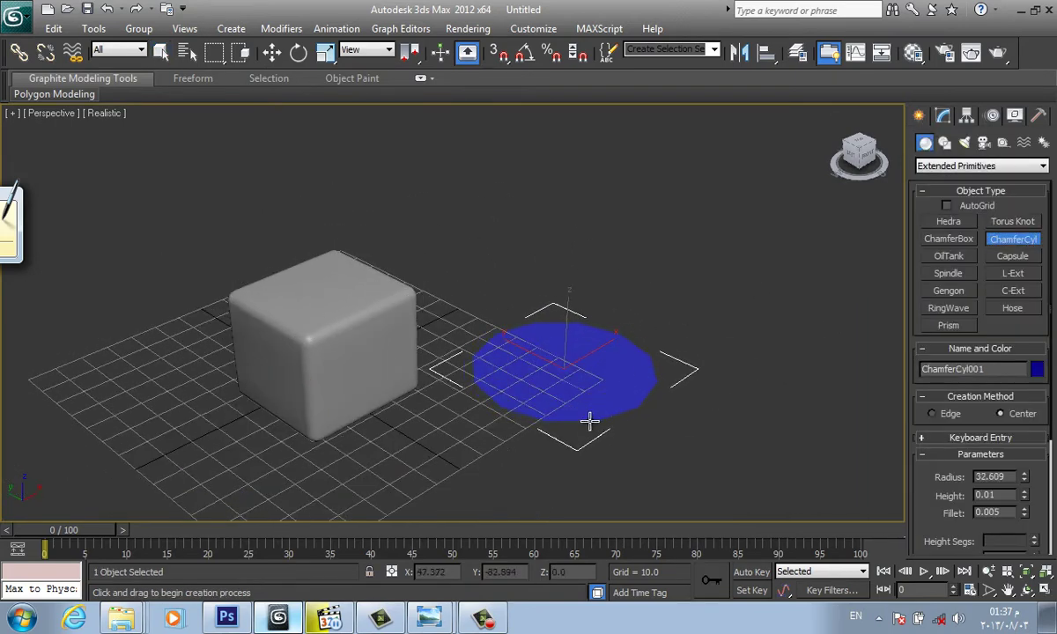
click(545, 229)
click(540, 189)
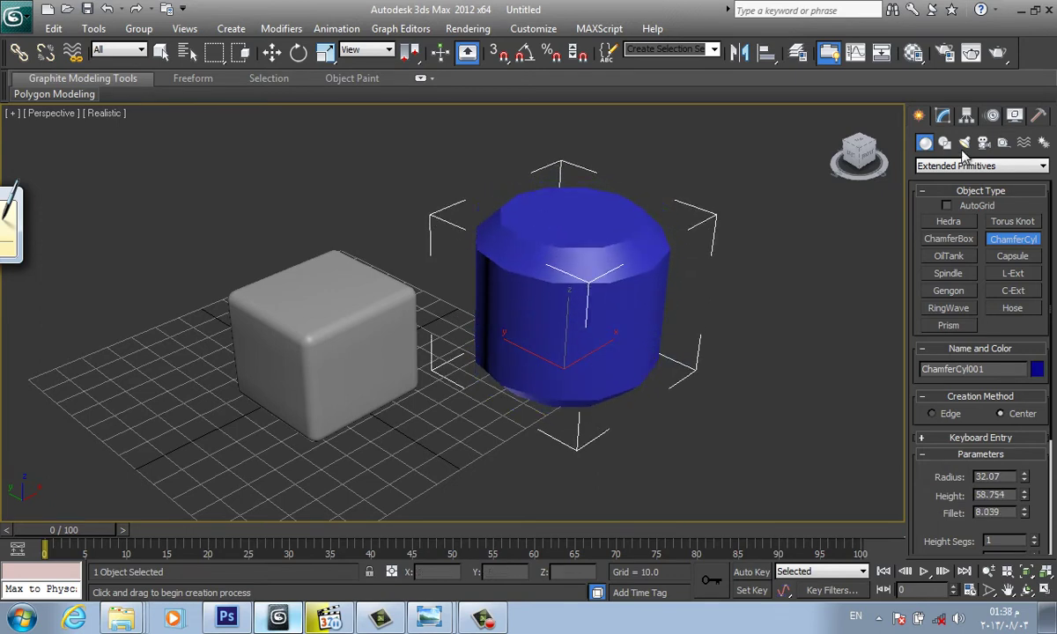
click(950, 118)
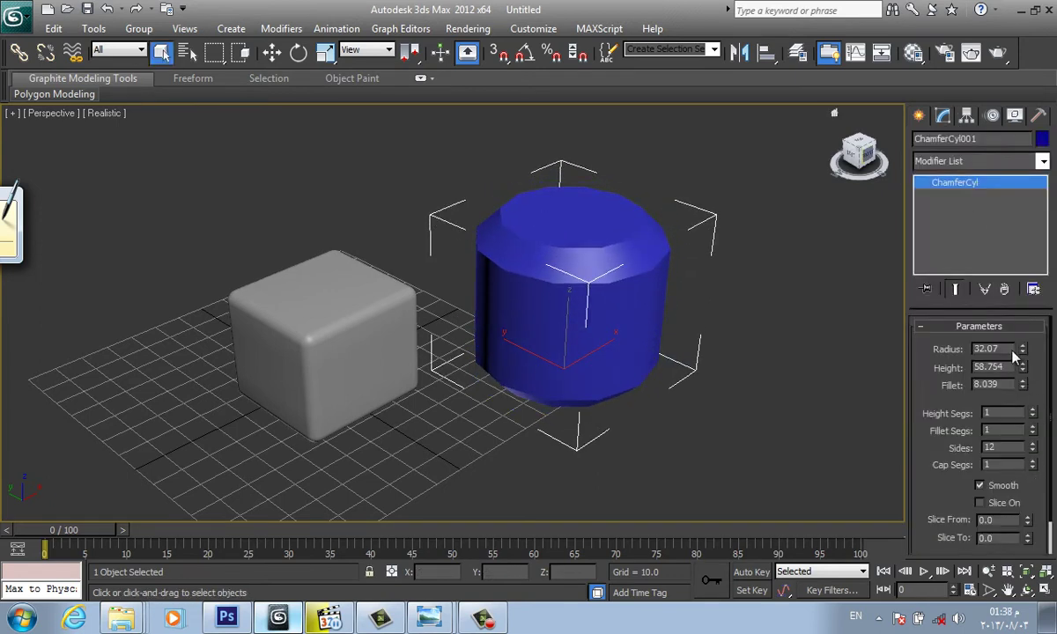
double_click(1012, 385)
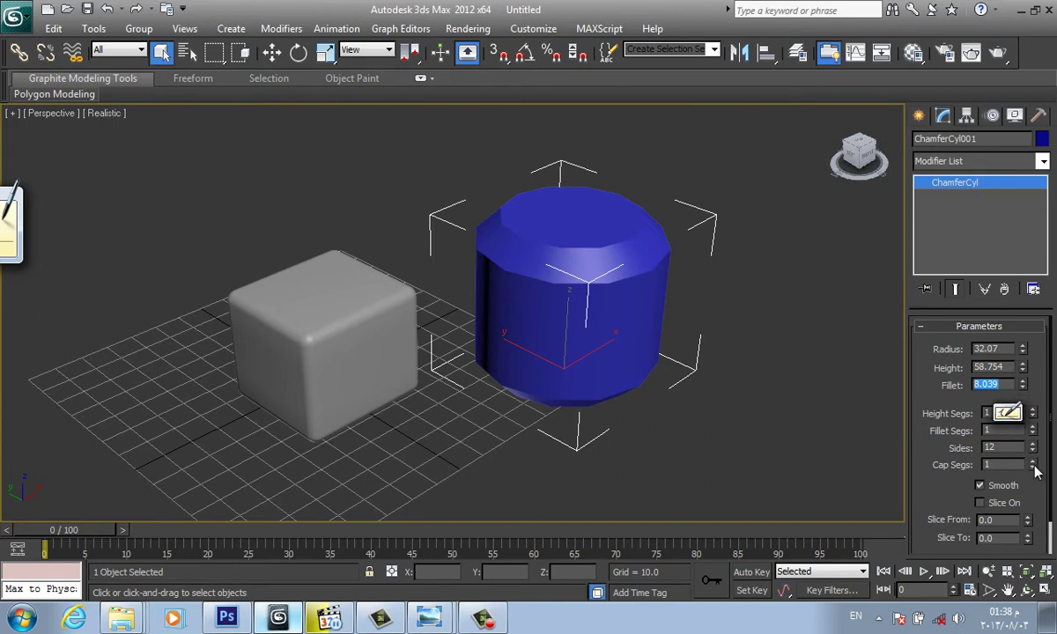
drag(1033, 428, 1032, 414)
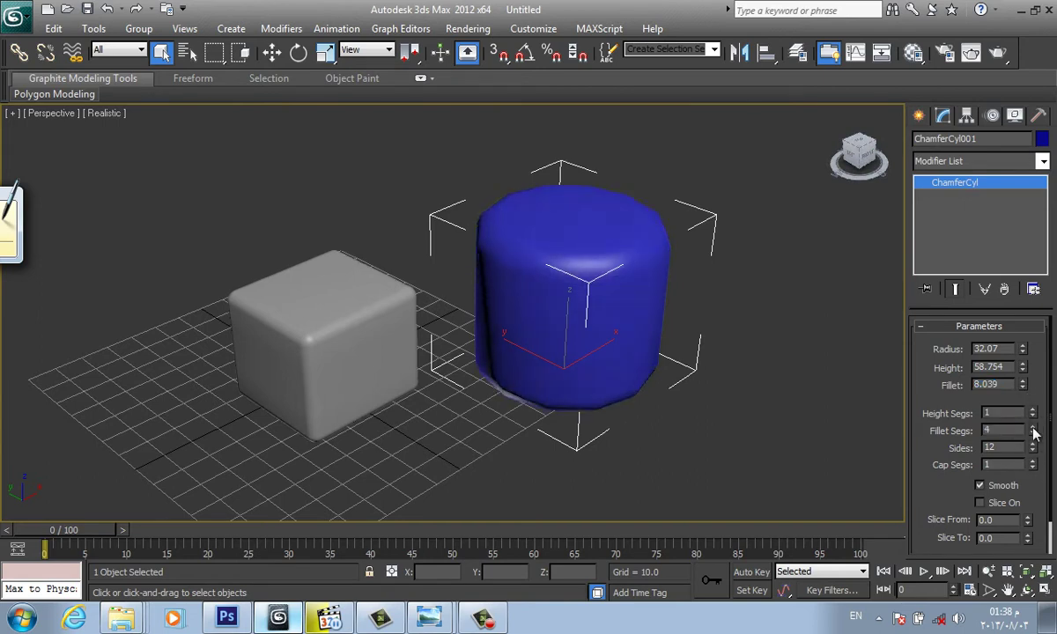
Delete the blue chamfered cylinder and the rounded grey box, leaving the grid empty
right_click(740, 337)
click(730, 347)
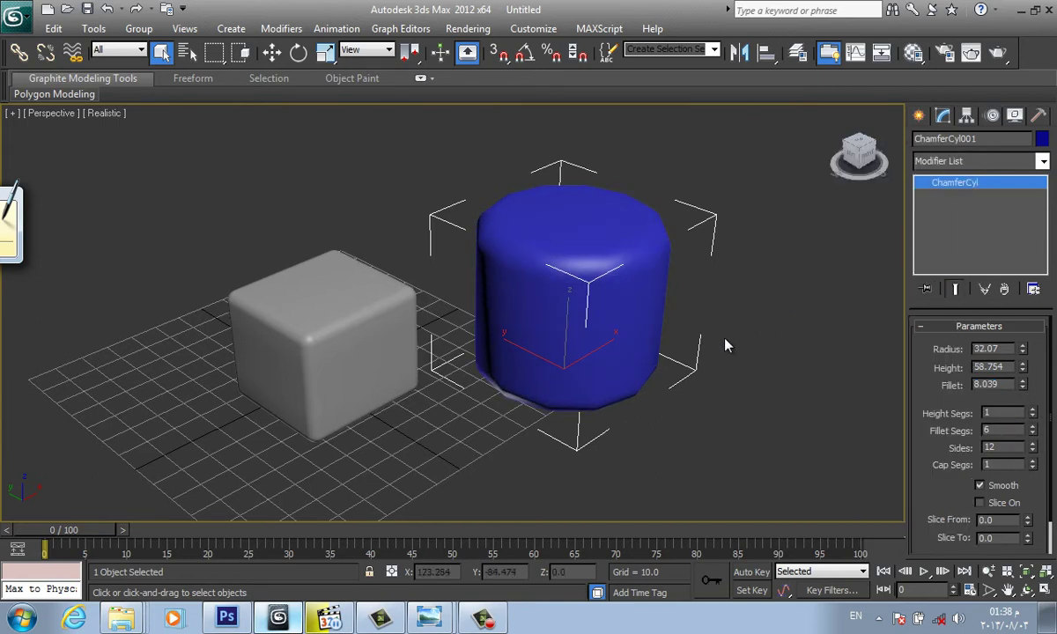
click(734, 341)
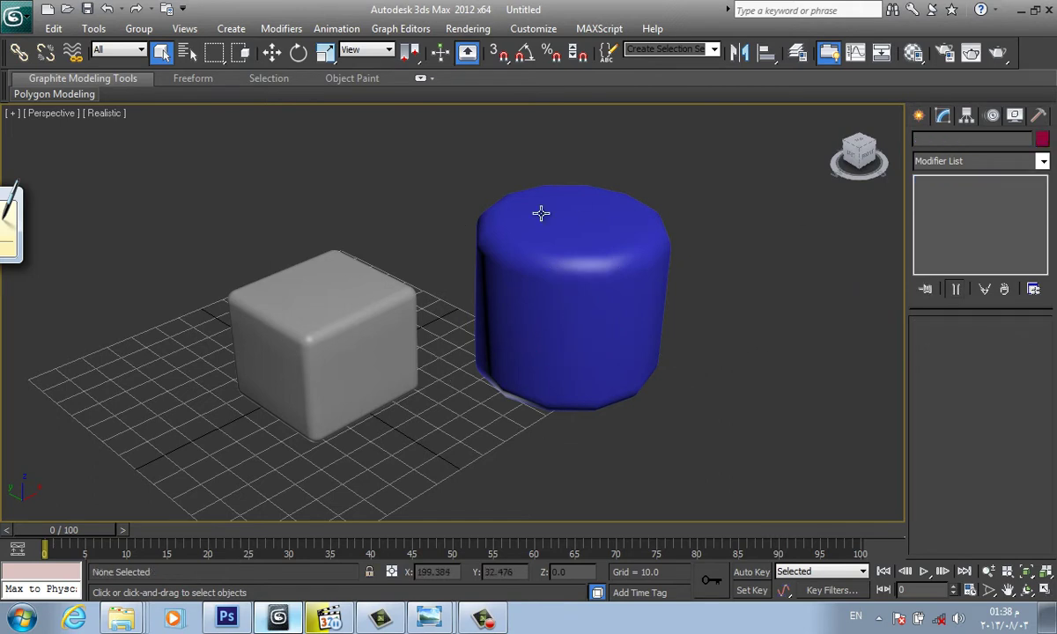
click(577, 310)
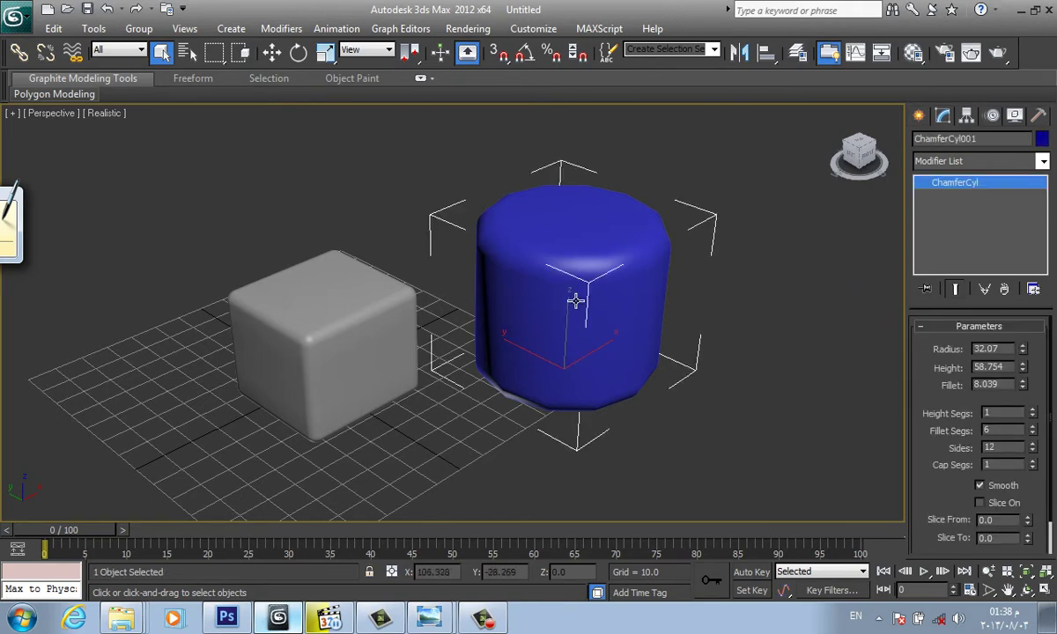
key(Delete)
click(291, 304)
key(Delete)
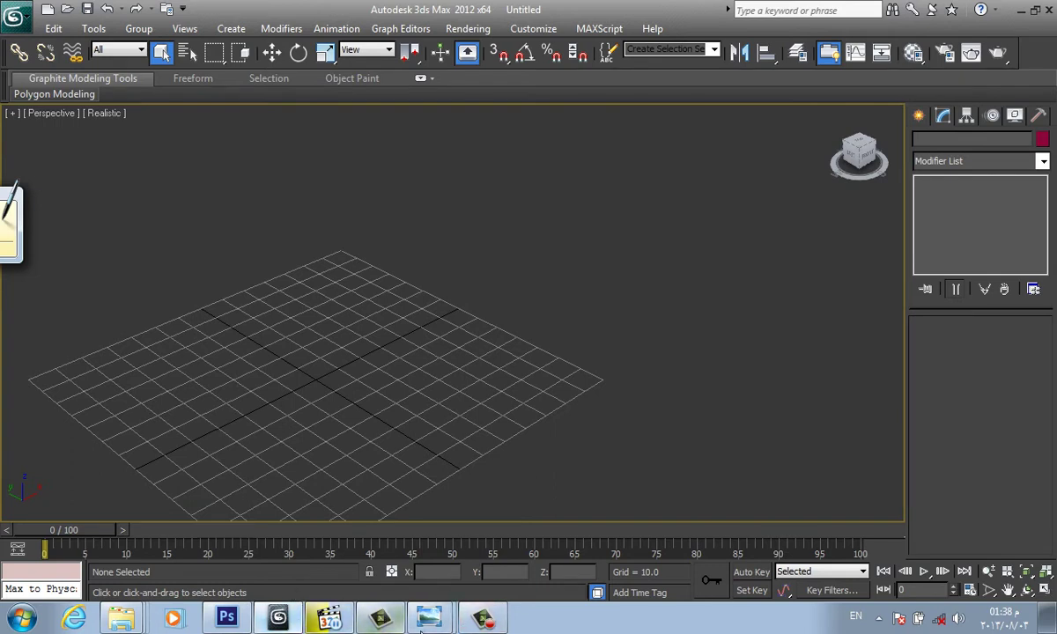
View the kitchen-table-and-chairs photo, then switch to the Photoshop Board1.psd notes board
key(alt+shift)
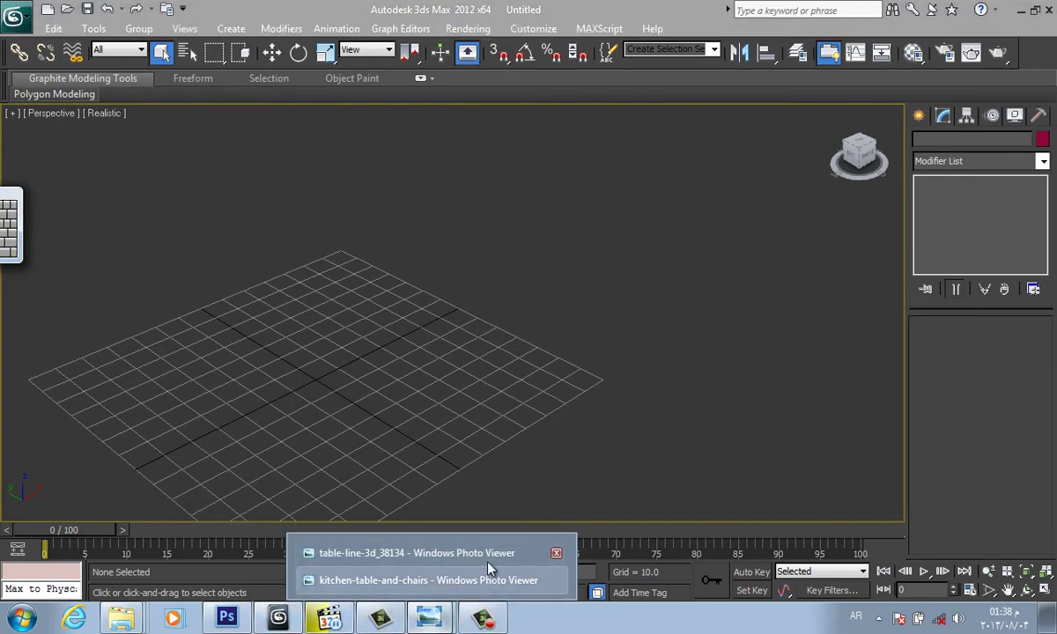
click(490, 581)
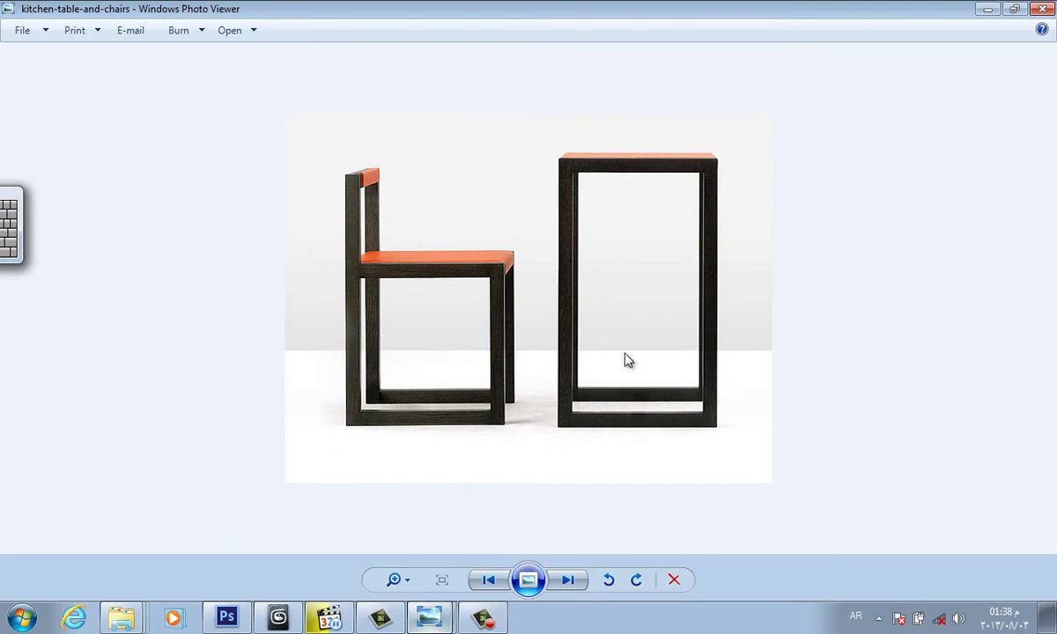
click(246, 626)
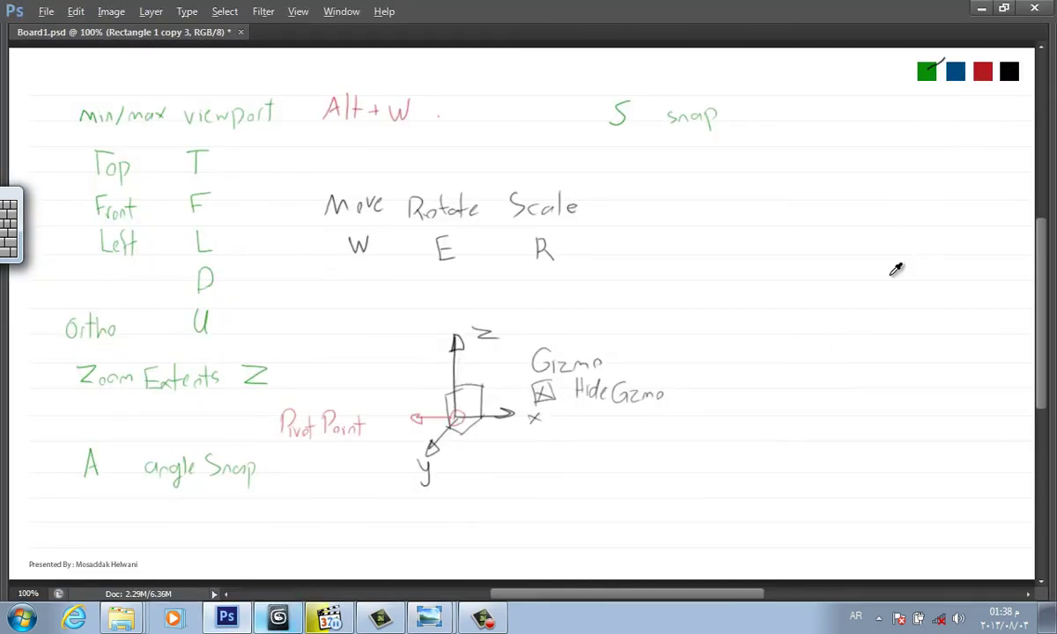
Brush the chair's back line, a 60 width dimension under the seat box, and a 35 height mark
mouse_move(799, 303)
shift+mouse_down()
mouse_move(800, 453)
mouse_move(903, 458)
mouse_move(898, 367)
mouse_move(797, 362)
shift+mouse_up()
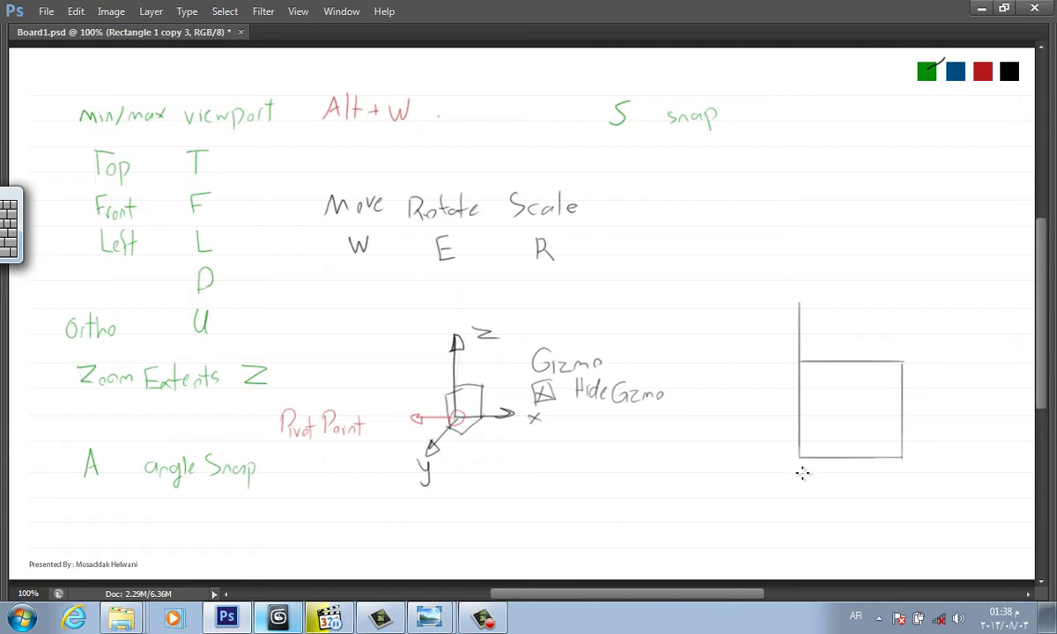
drag(802, 474, 905, 467)
drag(851, 489, 856, 499)
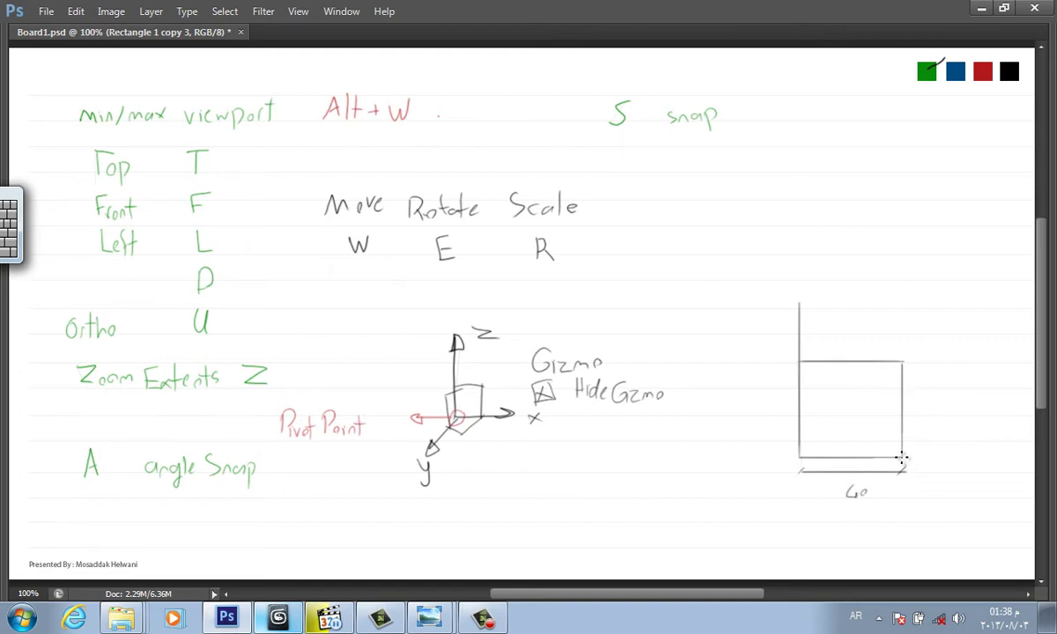
mouse_move(907, 360)
mouse_down()
mouse_move(911, 460)
mouse_move(919, 451)
mouse_up()
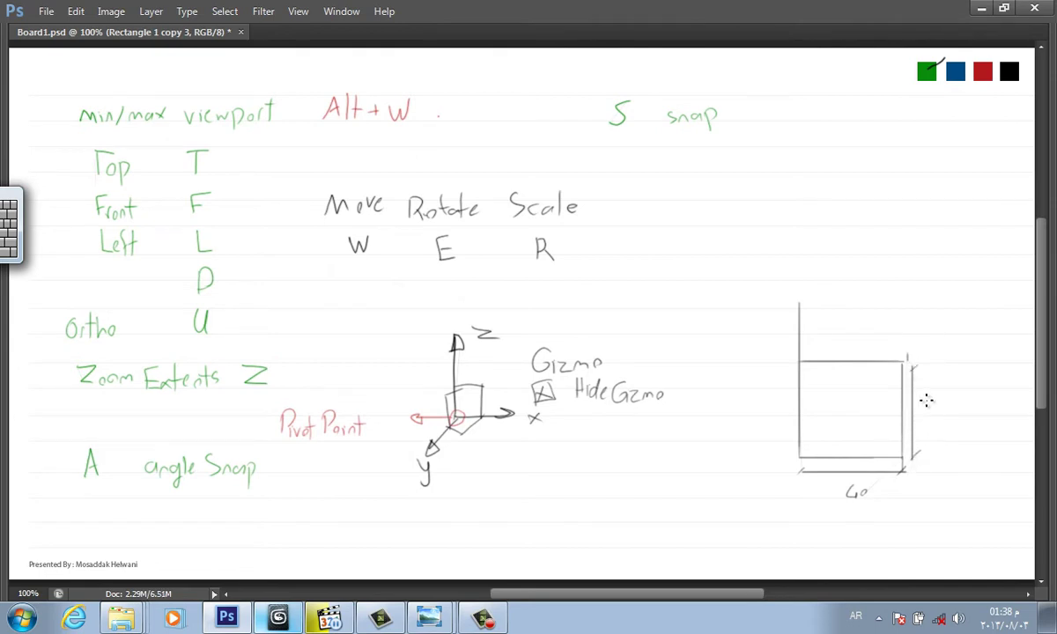
drag(924, 399, 934, 408)
drag(787, 304, 787, 456)
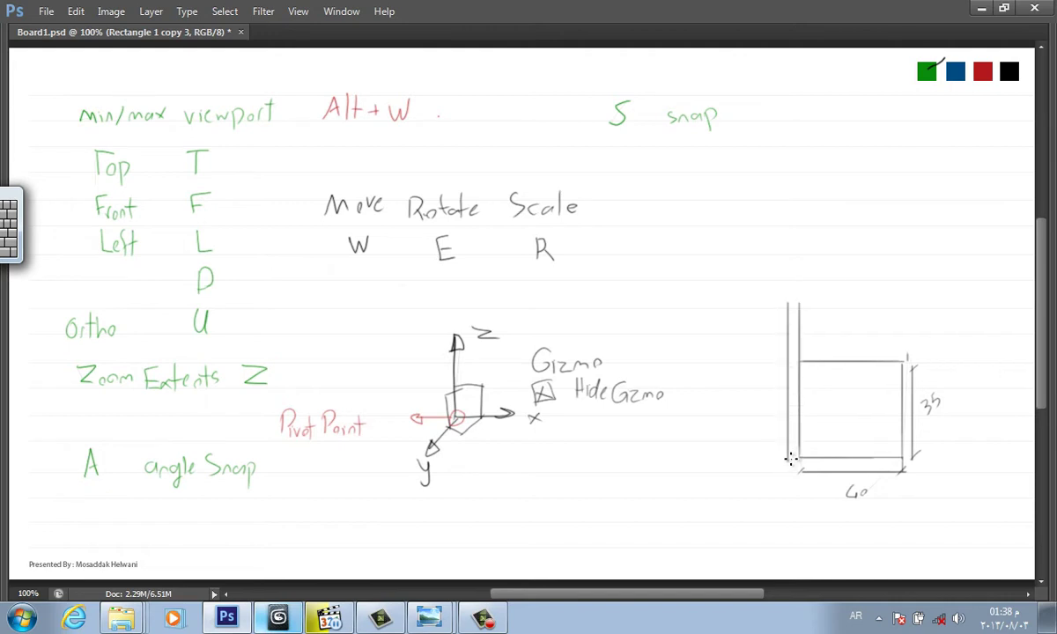
Add end ticks to the 60 height line, outline the table, and draw the diagonal 50 depth mark
drag(782, 309, 789, 306)
drag(782, 454, 791, 452)
drag(763, 375, 770, 386)
drag(944, 289, 944, 471)
drag(944, 289, 1040, 289)
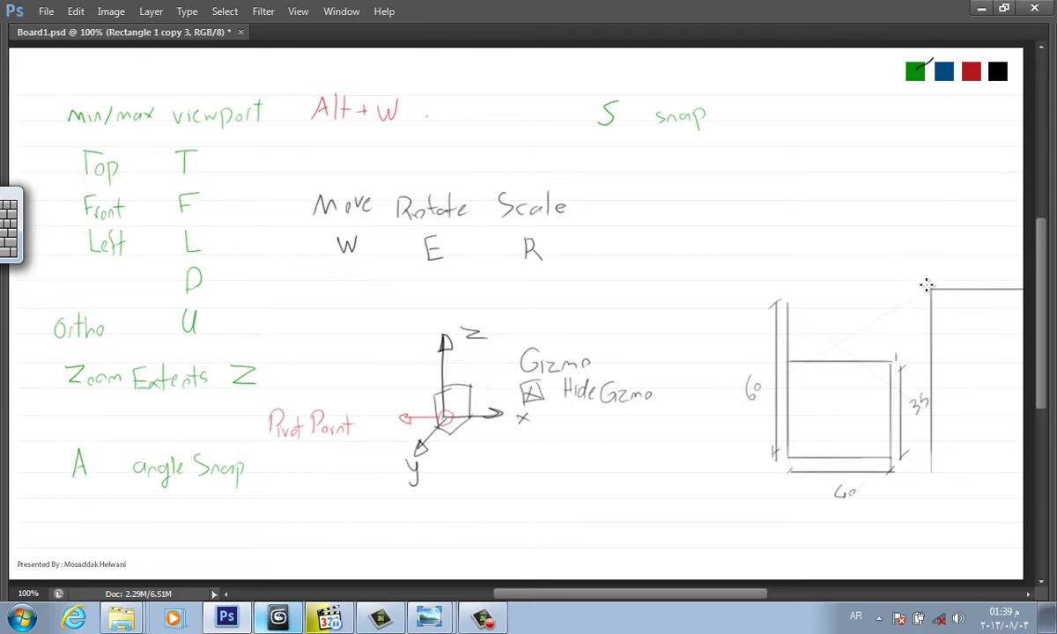
mouse_move(926, 285)
mouse_down()
mouse_move(890, 251)
mouse_move(914, 262)
mouse_up()
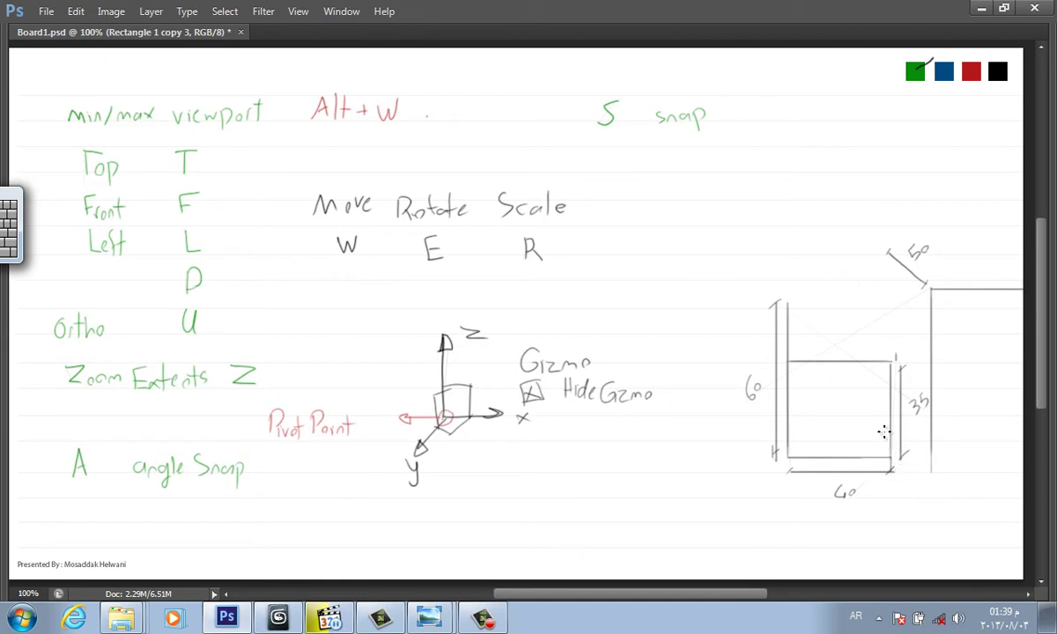
drag(887, 351, 791, 345)
Undo the misplaced seat line, redraw it at 200% with a 3 thickness mark, and return to the photo
key(ctrl+z)
click(890, 348)
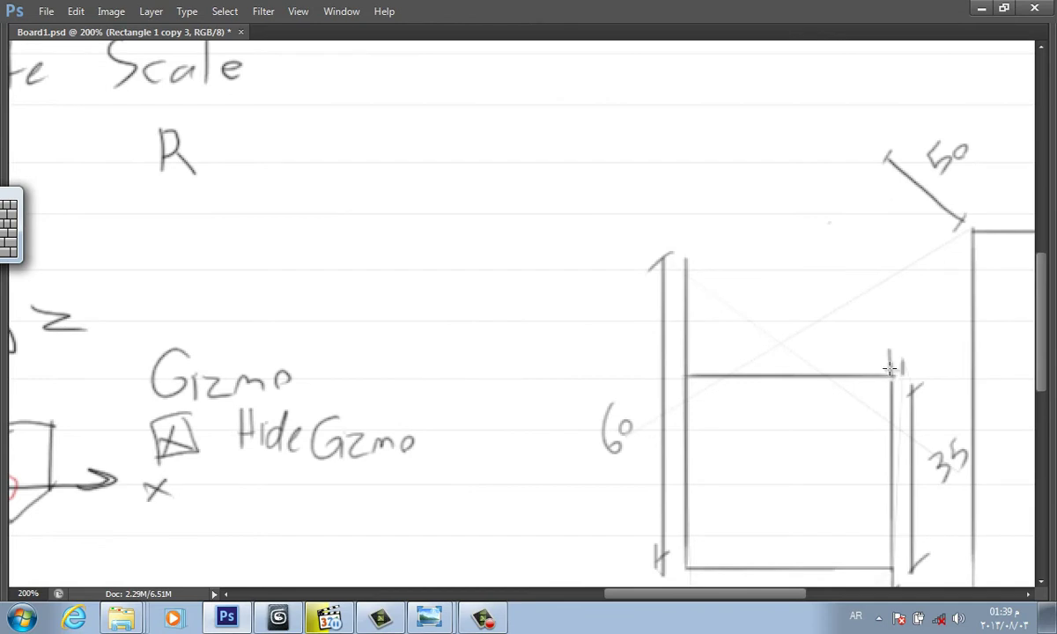
drag(883, 349, 689, 349)
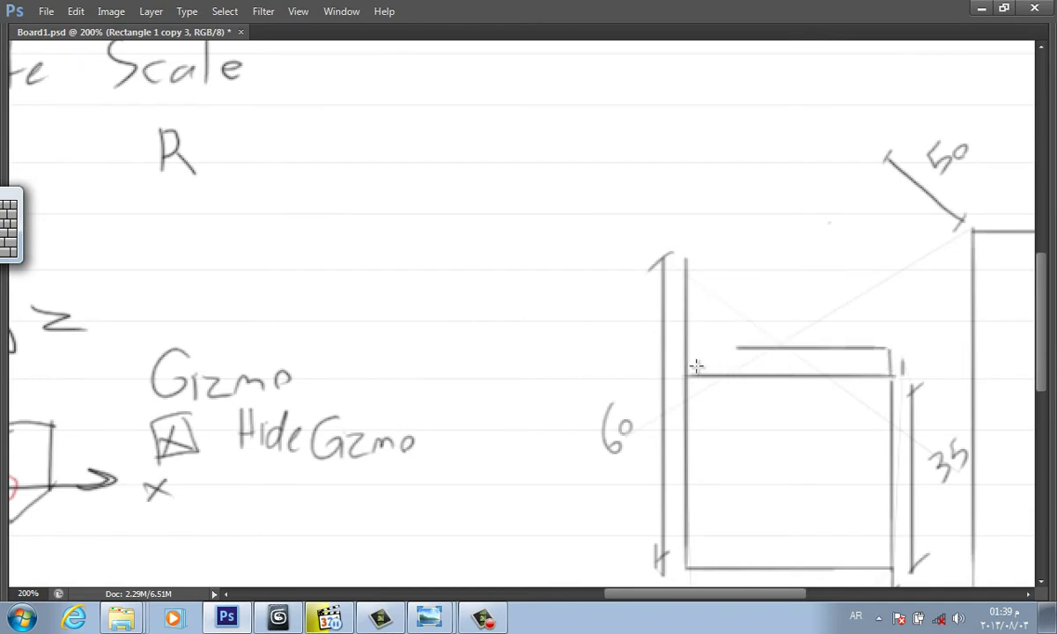
mouse_move(898, 343)
mouse_down()
mouse_move(898, 370)
mouse_move(914, 358)
mouse_up()
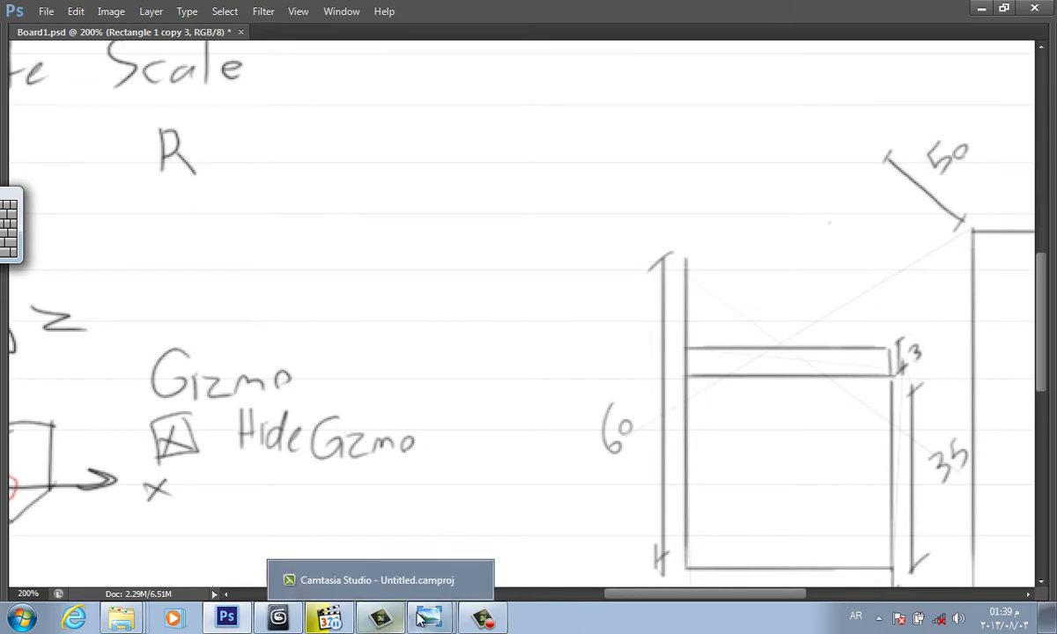
click(402, 578)
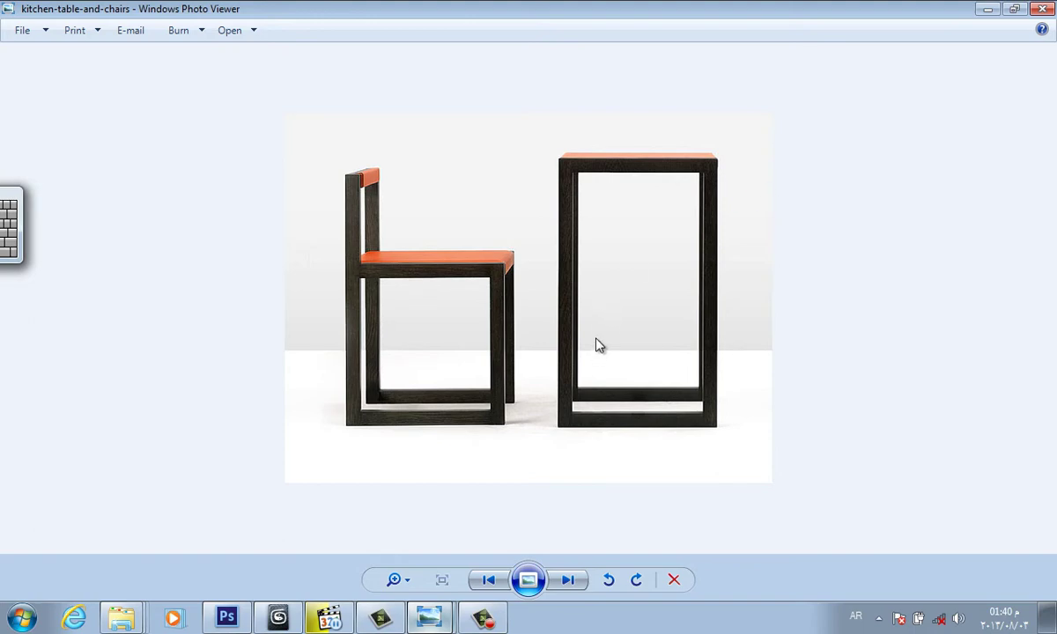
Return to the empty Untitled Perspective scene in 3ds Max
click(277, 617)
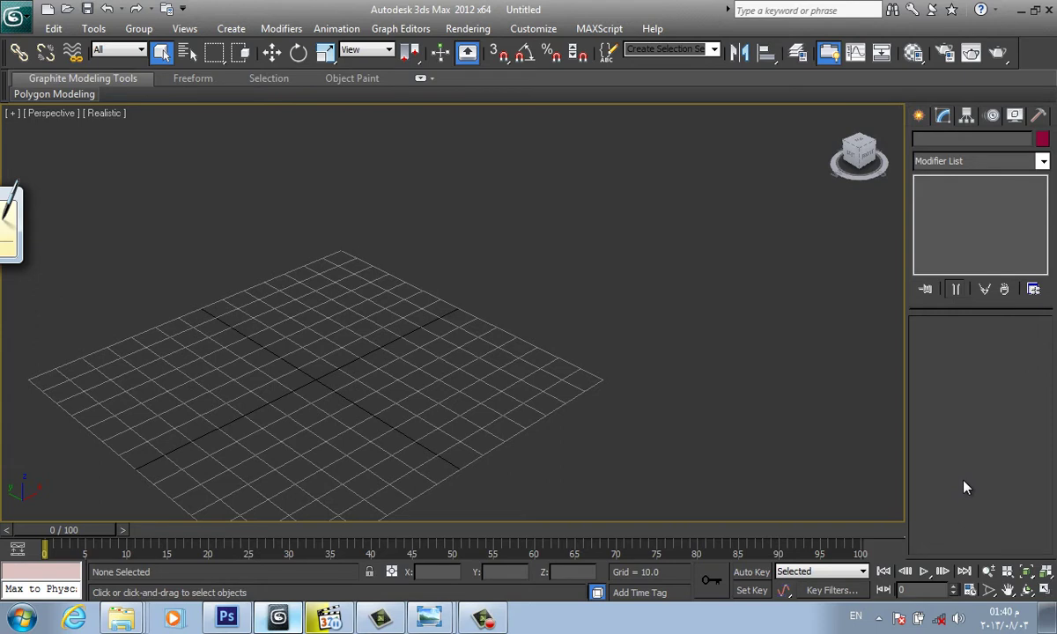
Zoom the Perspective view and arm the Box tool from Create > Geometry > Standard Primitives
scroll(692, 430, up, 2)
scroll(667, 407, up, 2)
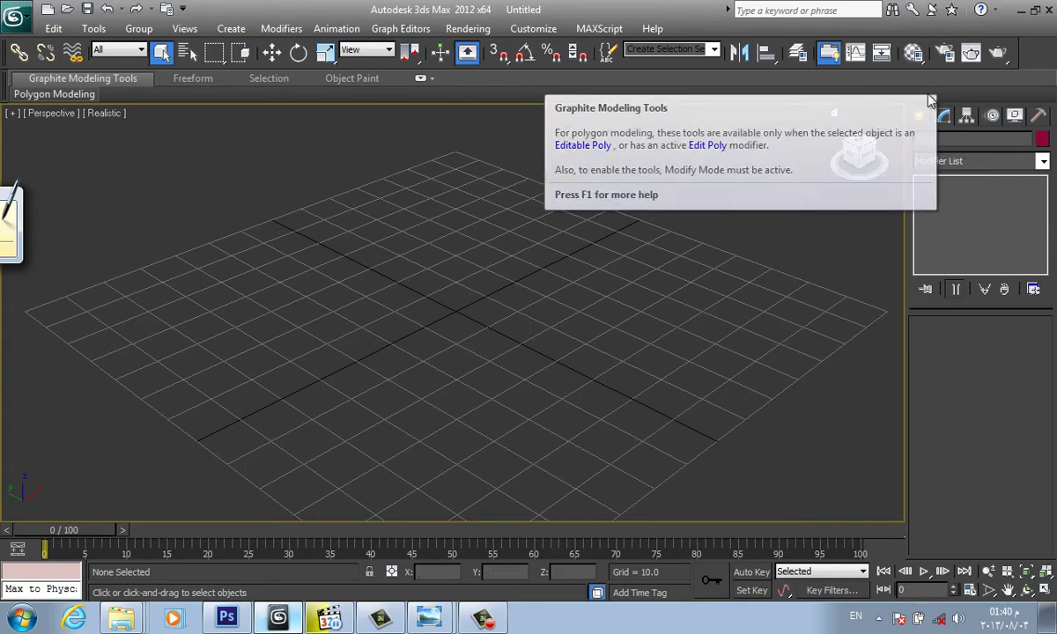
click(920, 118)
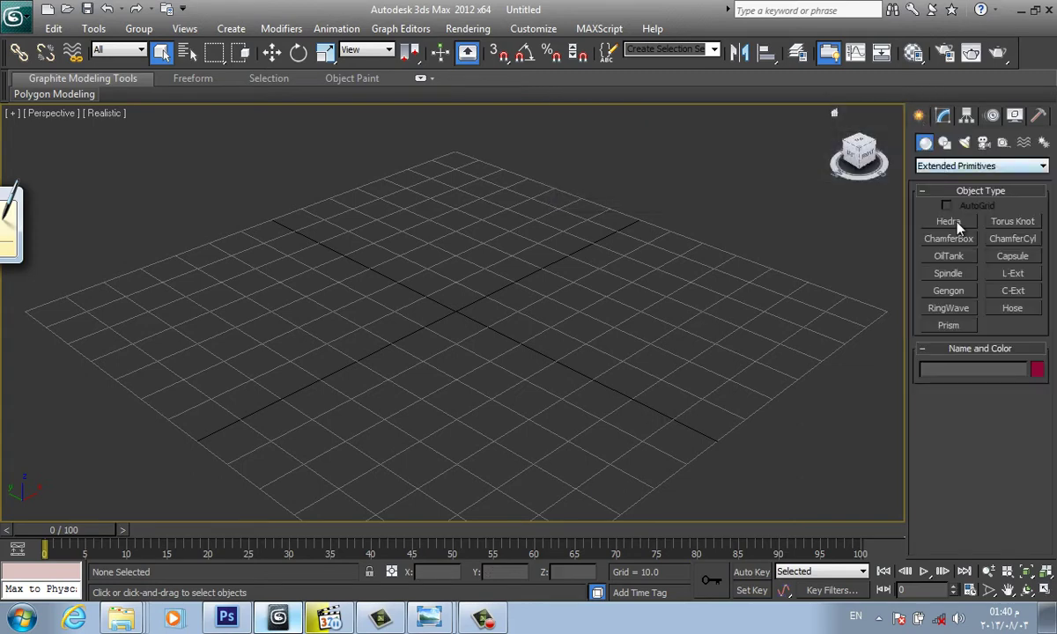
click(943, 166)
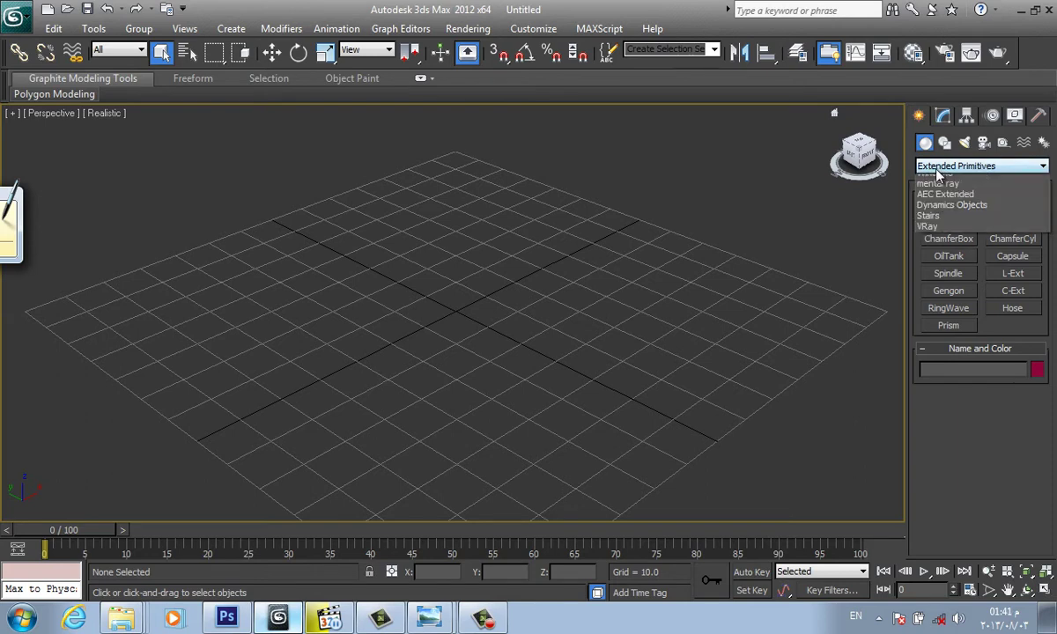
click(947, 177)
click(948, 221)
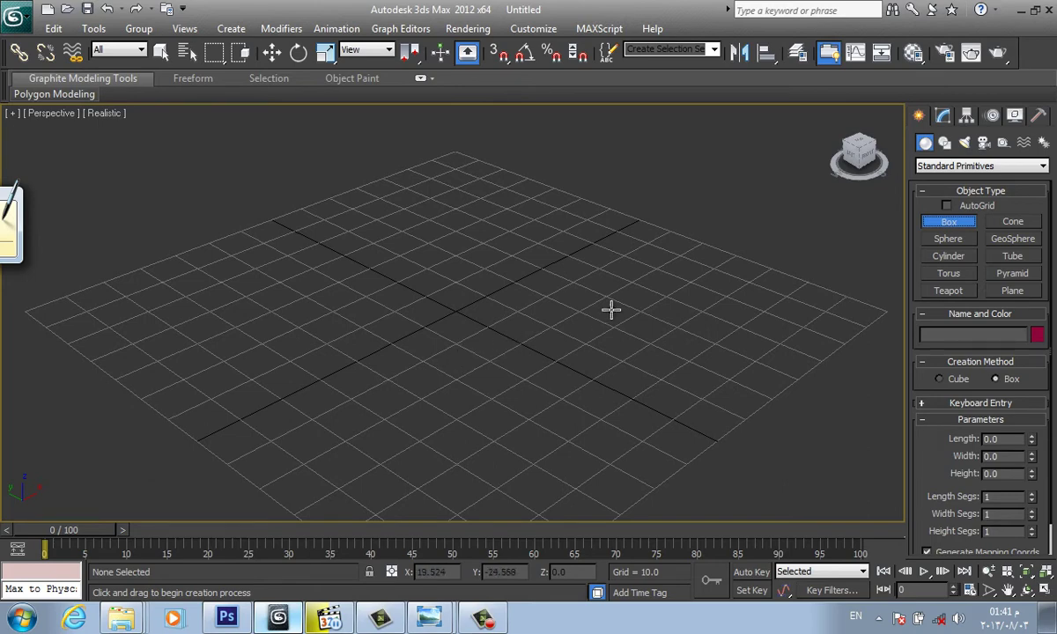
Bring up the kitchen table-and-chairs reference photo and expand the box's Keyboard Entry fields
click(437, 621)
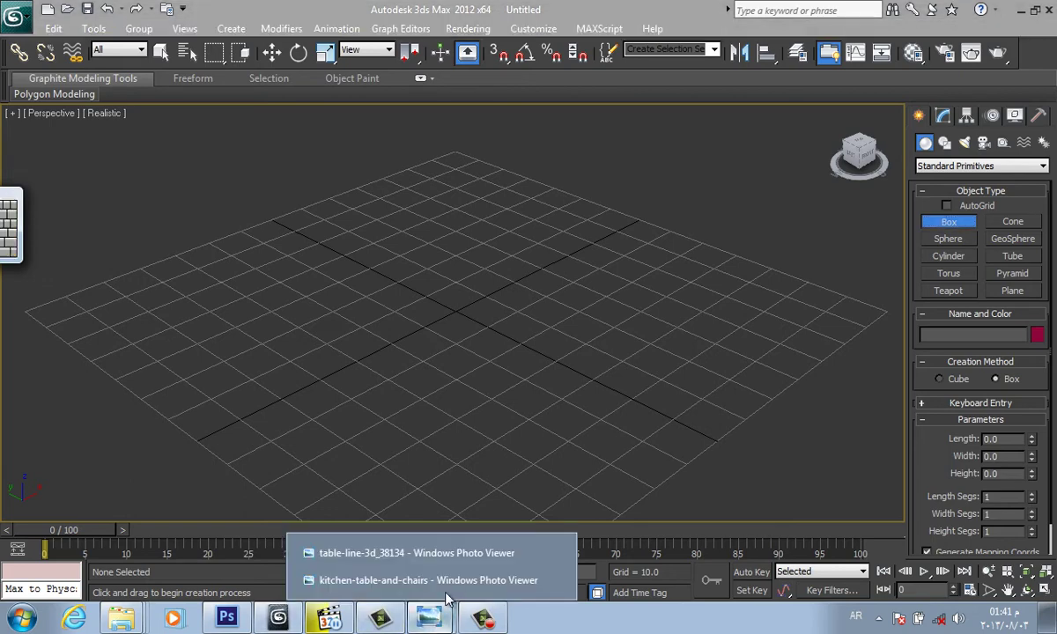
click(438, 578)
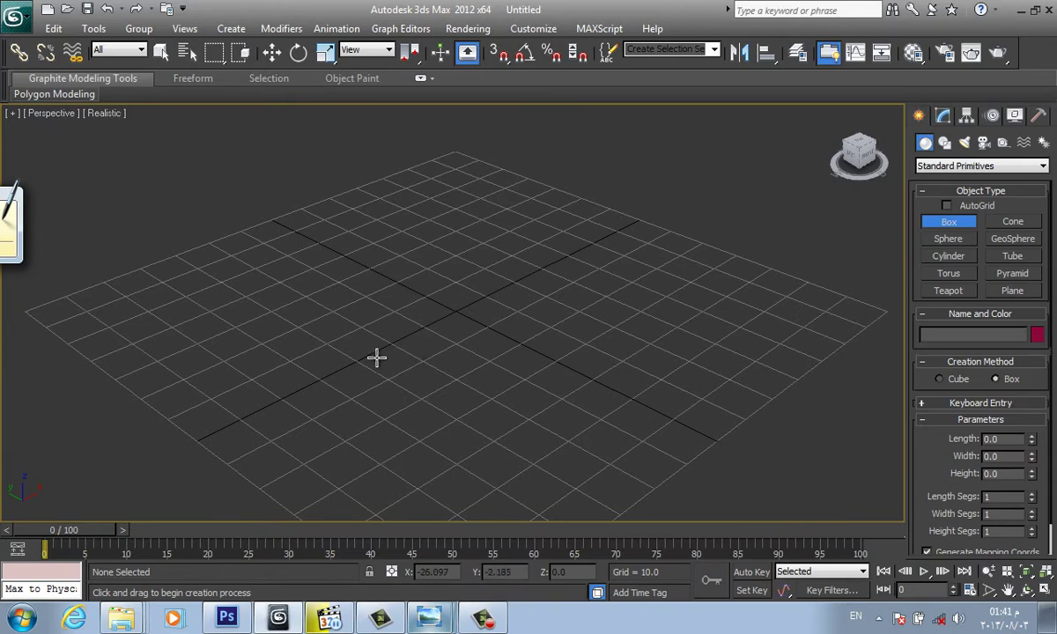
click(1010, 403)
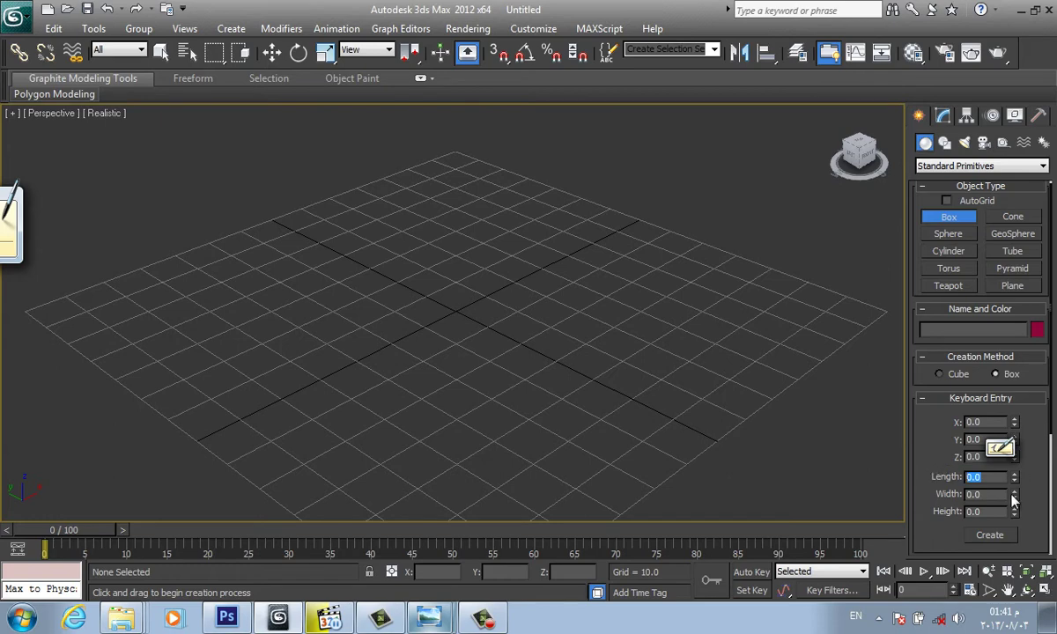
Create Box001 at the origin with Length 40, Width 3 and Height 3
text(3)
key(Tab)
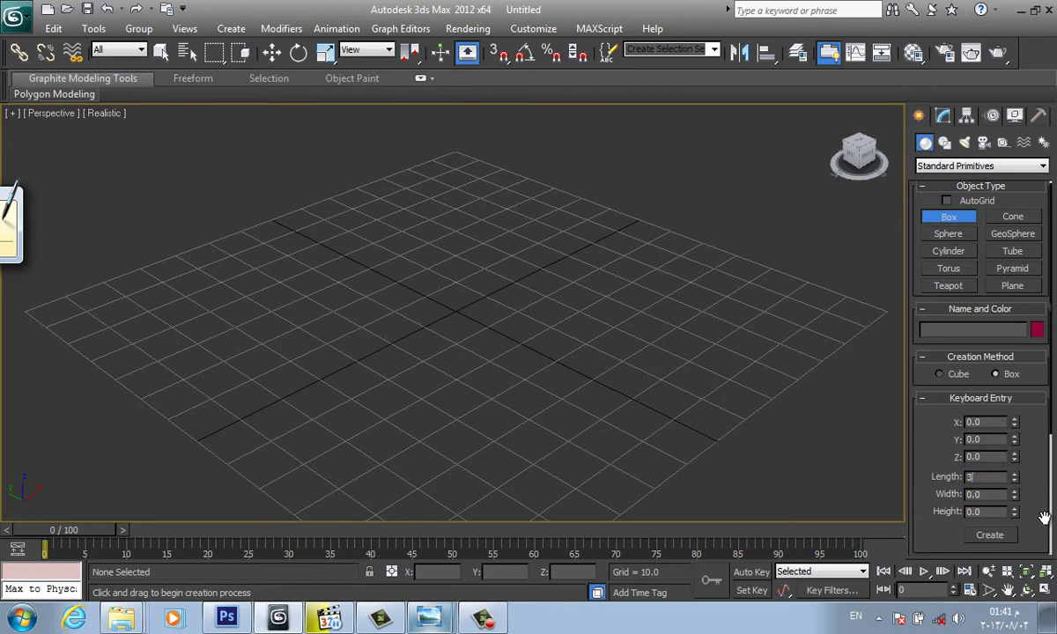
double_click(969, 477)
text(40)
key(Tab)
text(3)
key(Tab)
text(3)
click(988, 535)
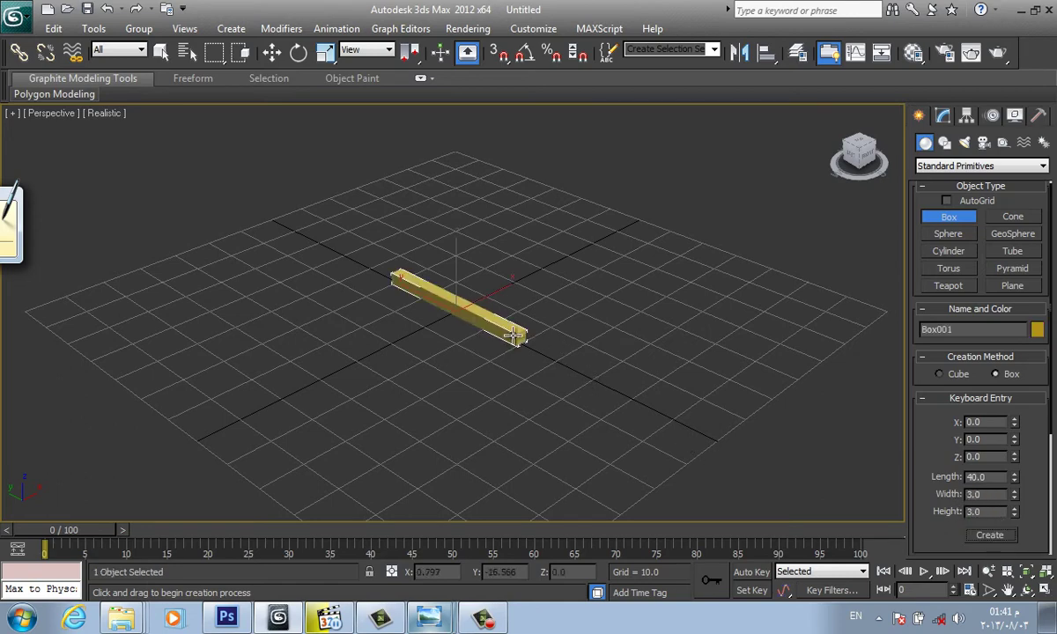
click(509, 334)
Undo the stray second box and clone the yellow beam as an instance
key(ctrl+z)
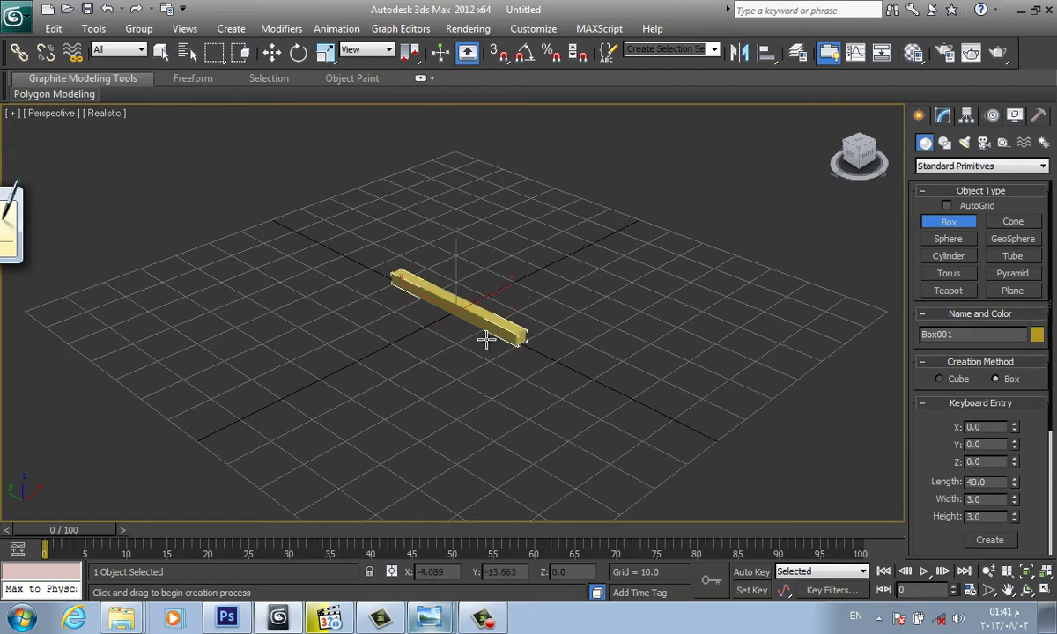
click(271, 61)
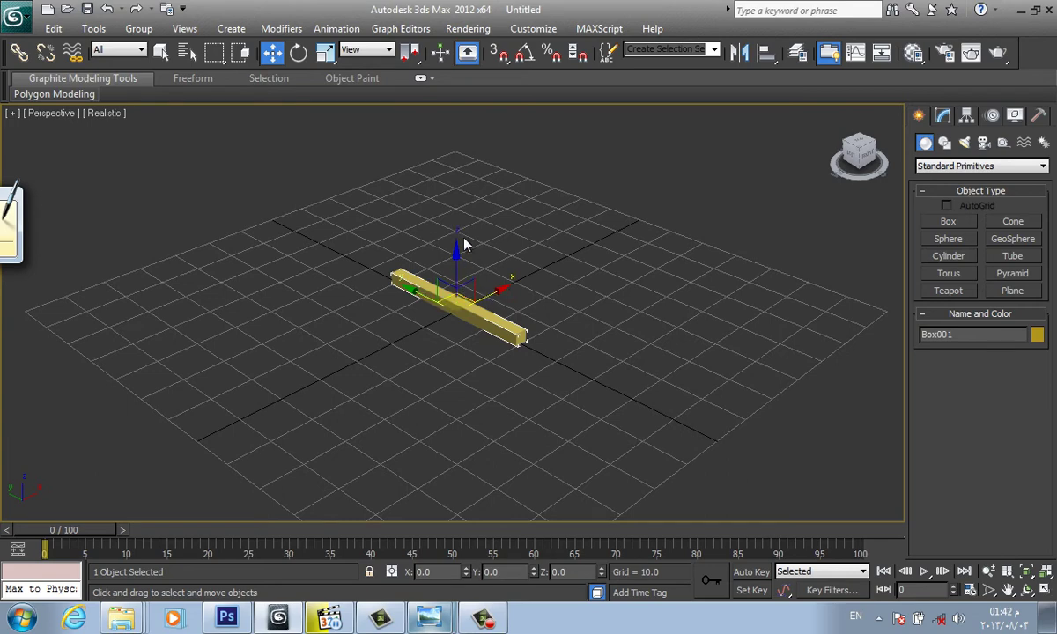
right_click(476, 316)
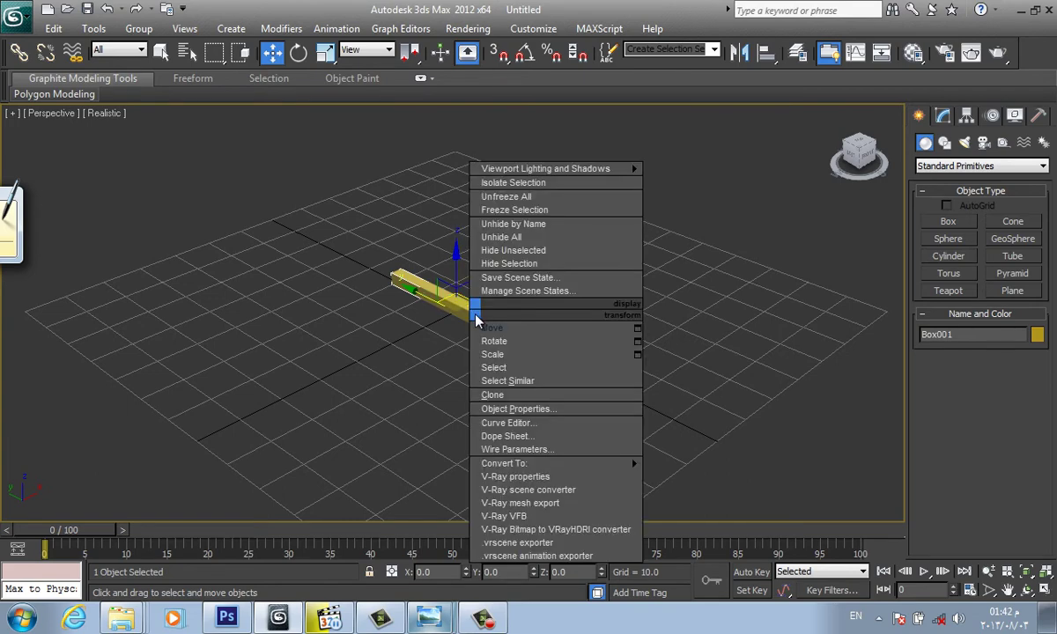
click(494, 395)
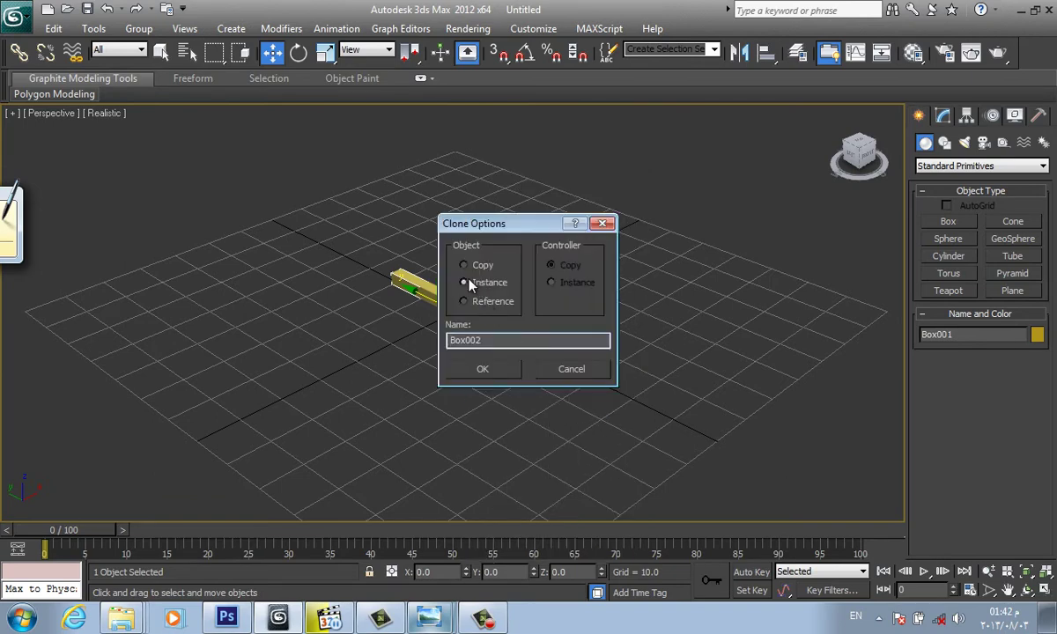
click(464, 281)
click(484, 370)
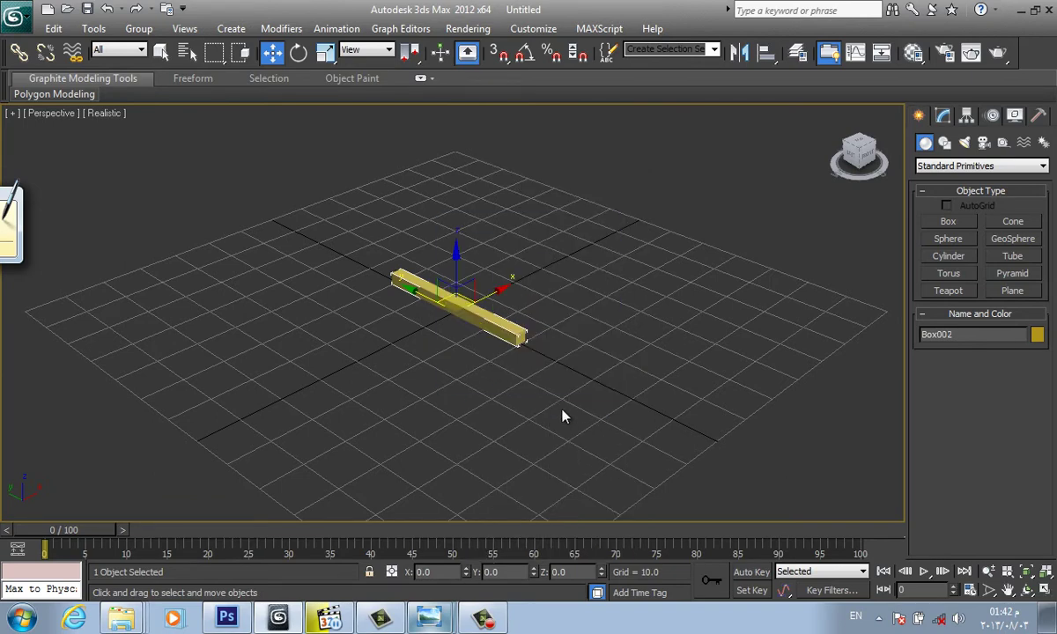
Raise the instanced copy to Z 38 above the original beam
click(572, 574)
text(38)
key(Return)
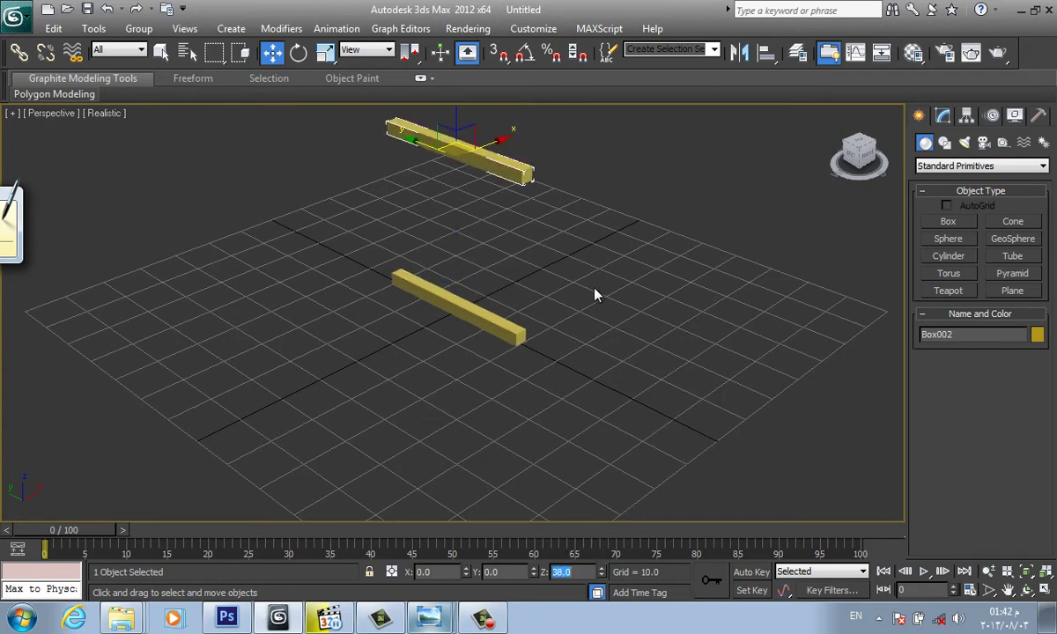
click(564, 317)
mouse_move(515, 347)
alt+middle_down()
mouse_move(566, 356)
mouse_move(540, 321)
alt+middle_up()
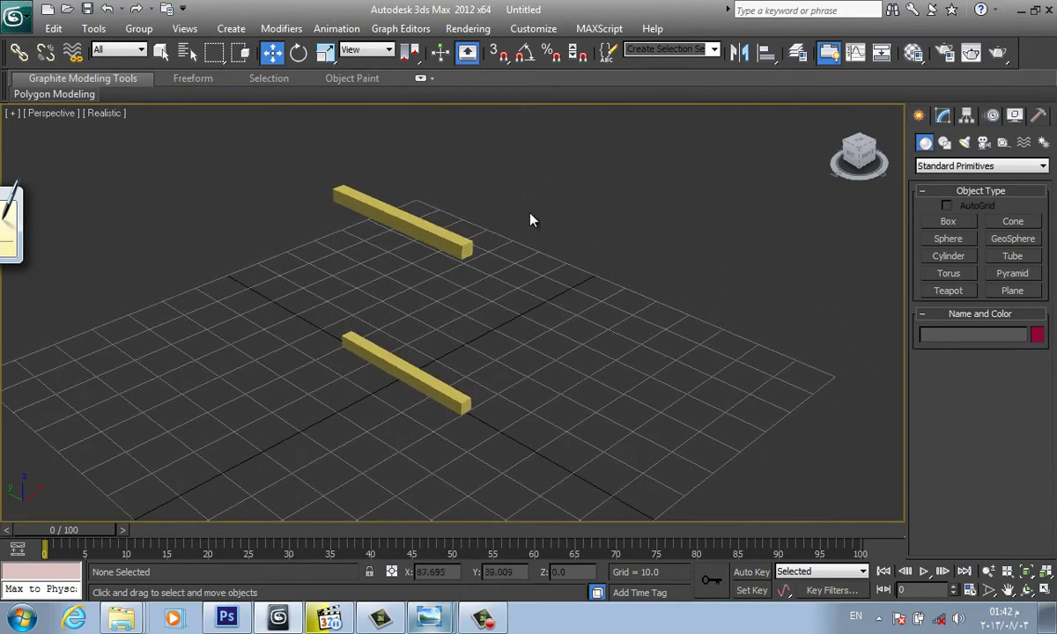
Arm a new Box with Keyboard Entry open, checking the kitchen chair photo for reference
drag(531, 219, 466, 254)
scroll(342, 325, up, 2)
scroll(351, 355, up, 2)
alt+middle_drag(351, 354, 488, 323)
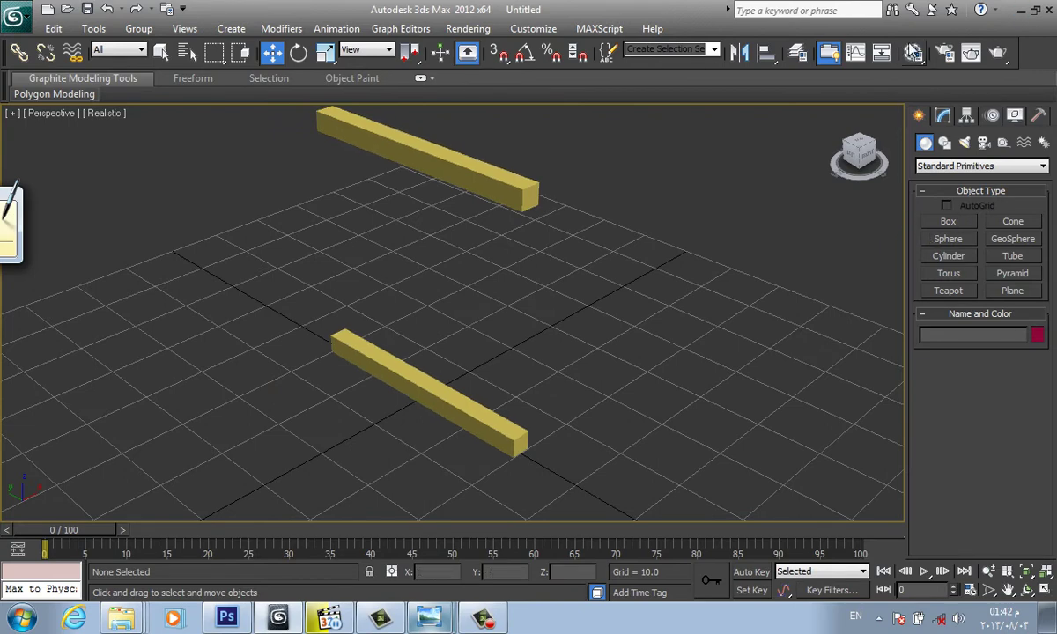
click(947, 224)
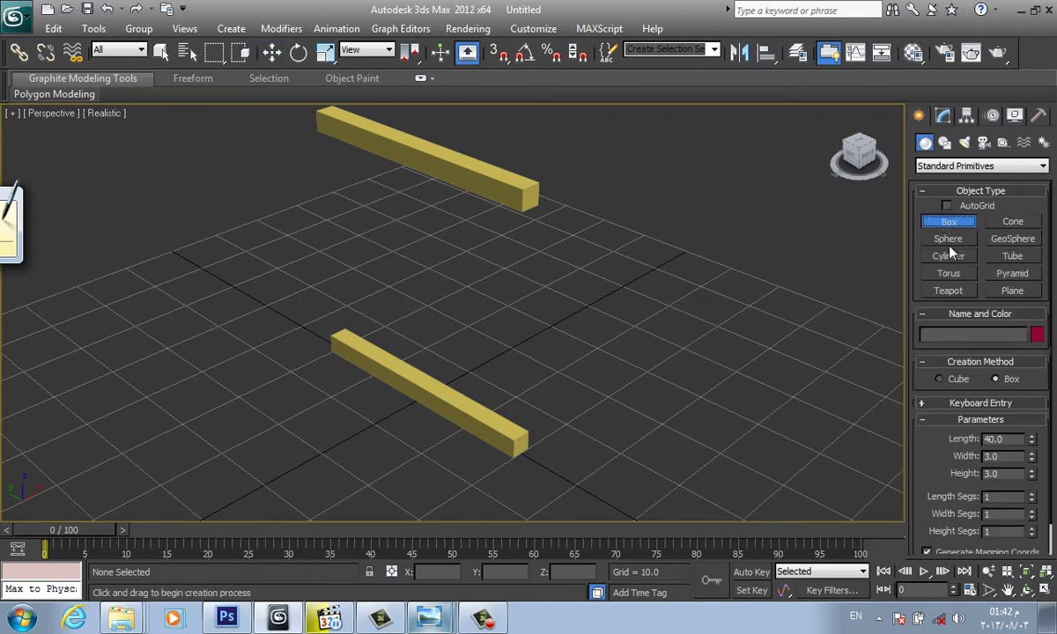
click(981, 403)
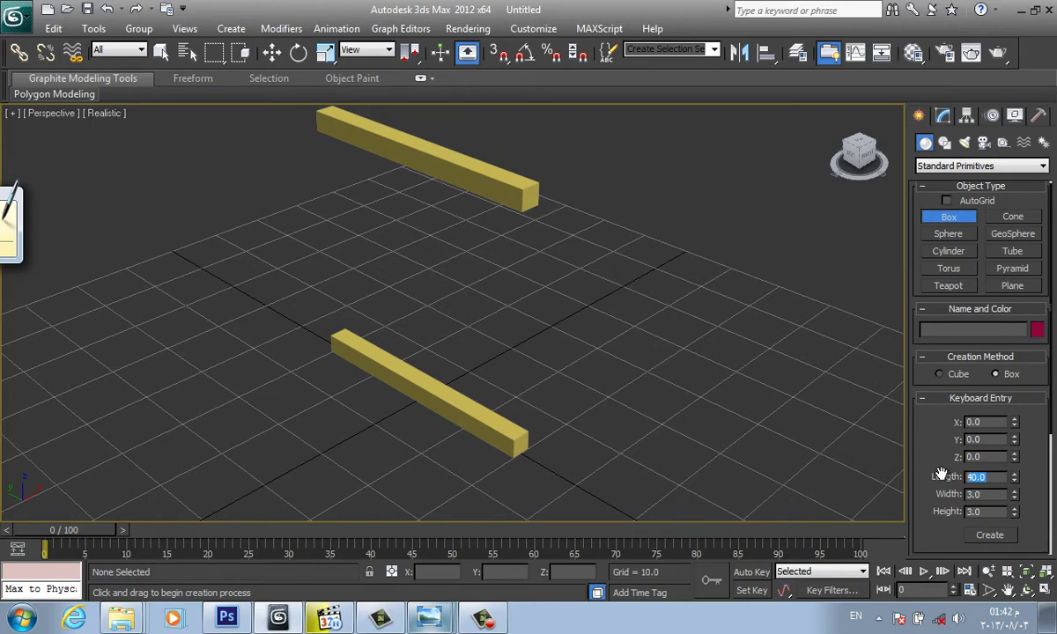
mouse_move(429, 618)
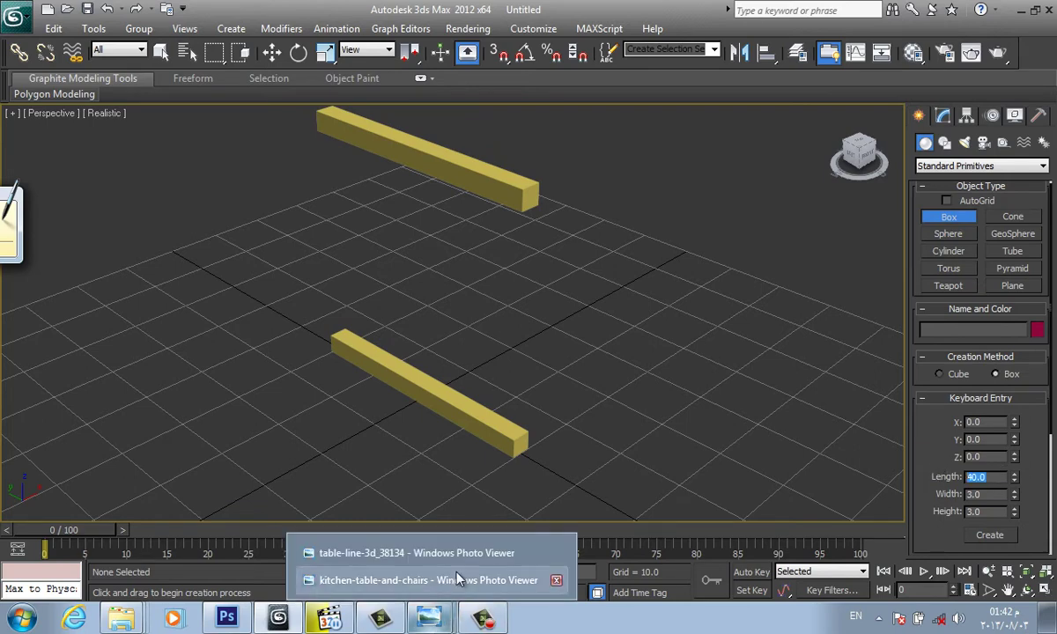
click(457, 579)
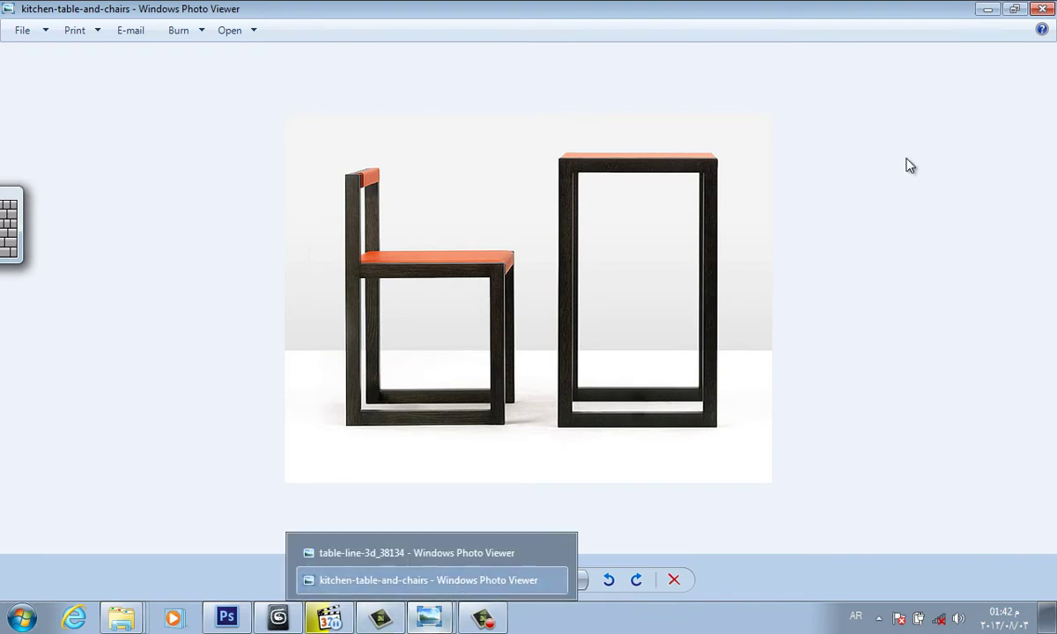
click(985, 10)
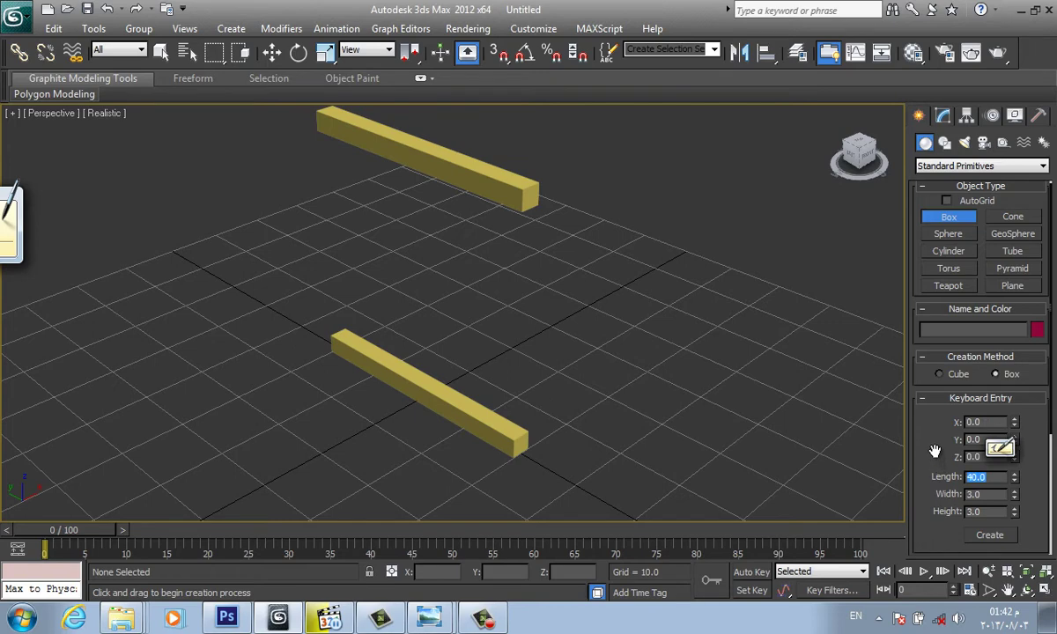
key(BackSpace)
Create an upright 3 × 3 × 35 post (Box003) at the origin and frame it
text(35)
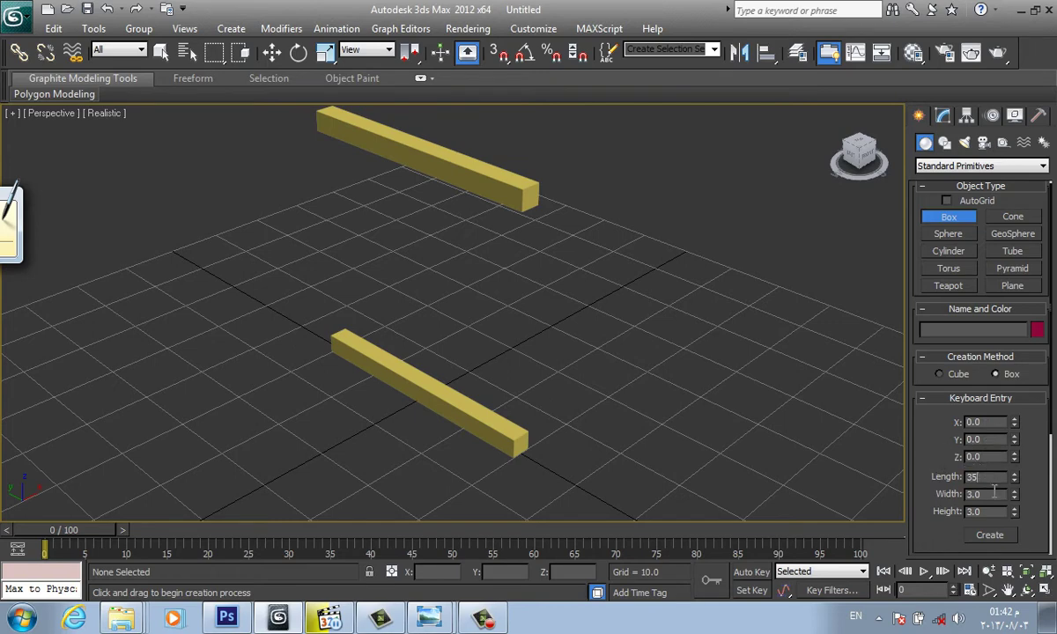
drag(987, 479, 951, 476)
key(Tab)
drag(991, 478, 952, 476)
key(Tab)
key(Tab)
key(Return)
click(1007, 536)
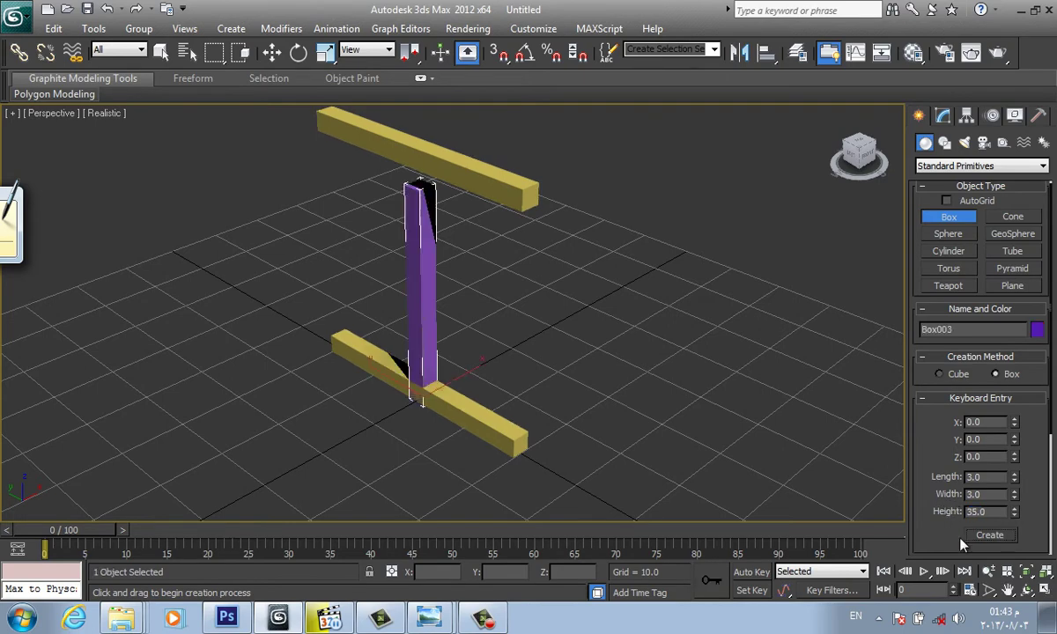
scroll(494, 352, up, 2)
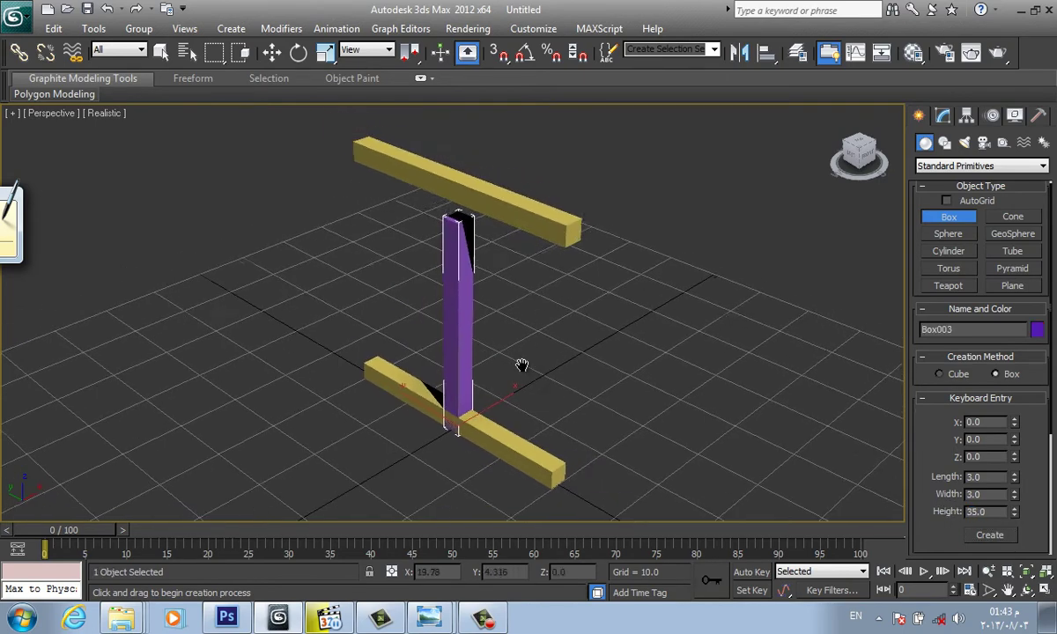
scroll(498, 316, up, 2)
scroll(508, 361, up, 2)
scroll(530, 402, up, 2)
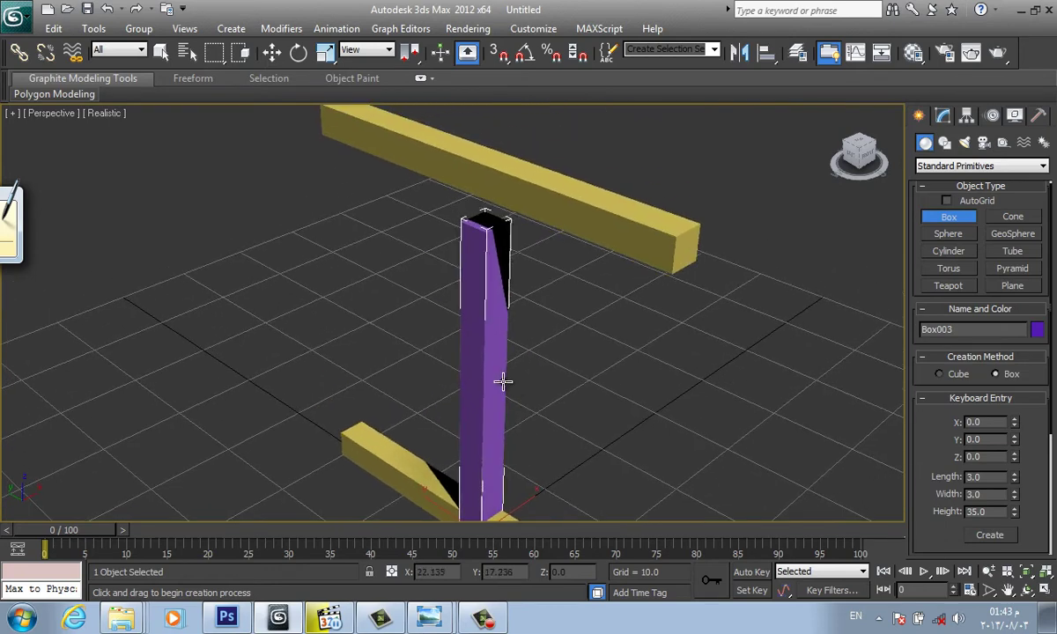
mouse_move(503, 379)
middle_down()
mouse_move(527, 336)
mouse_move(498, 310)
middle_up()
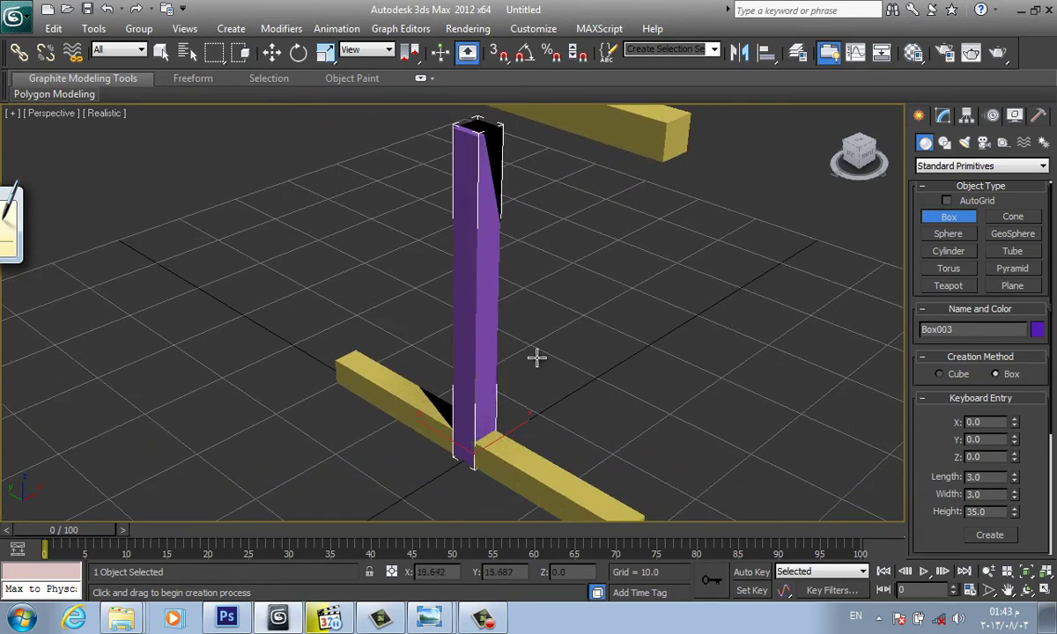
Exit box creation, deselect the column and reframe the view to show the top beam
right_click(458, 378)
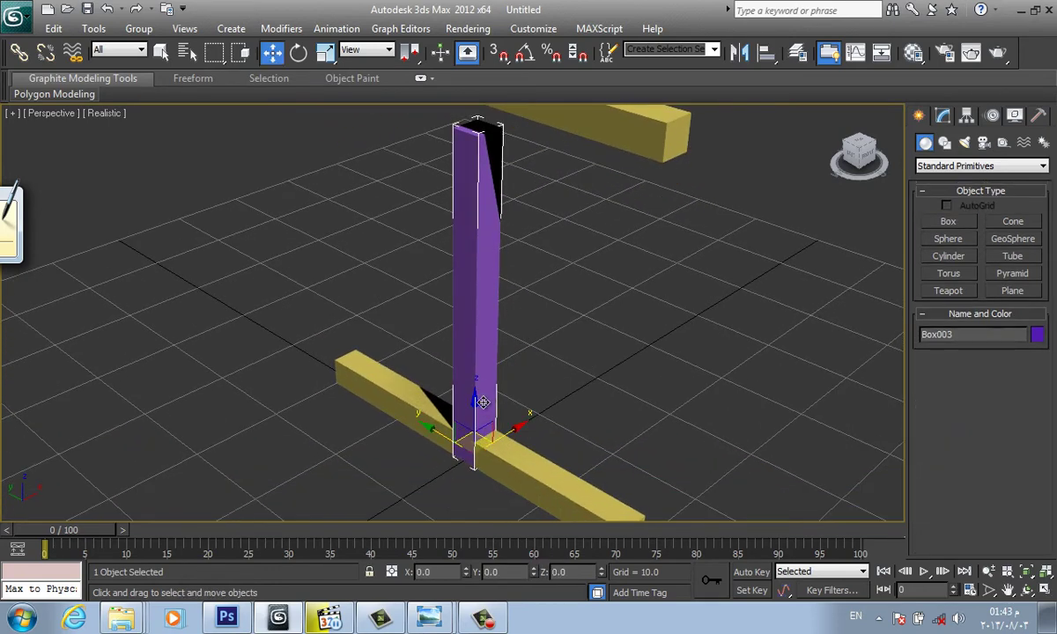
right_click(471, 350)
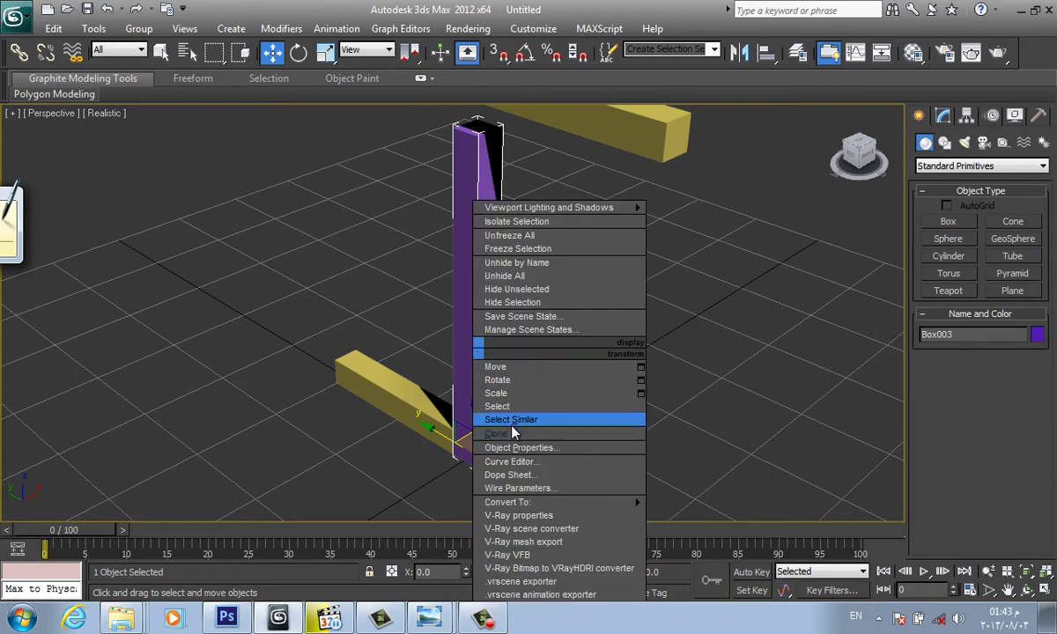
click(529, 367)
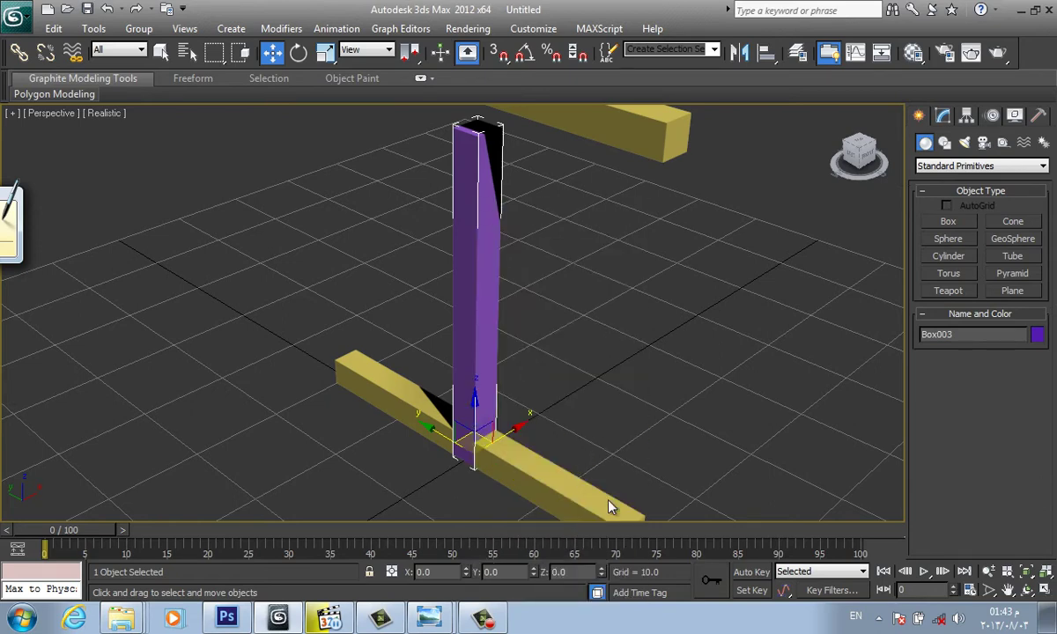
click(577, 572)
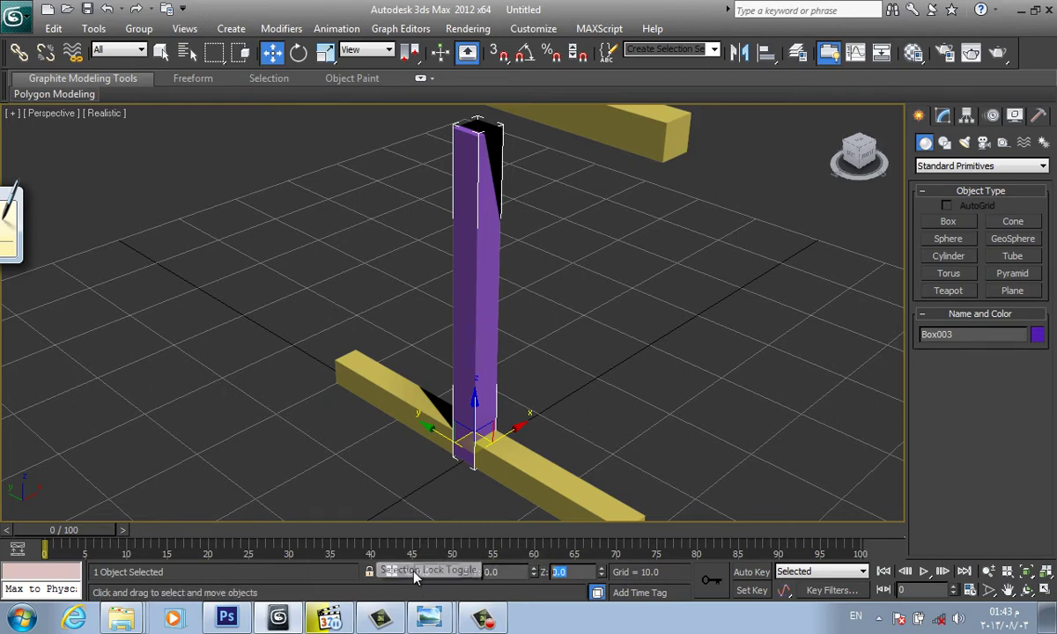
click(595, 430)
middle_drag(522, 401, 483, 382)
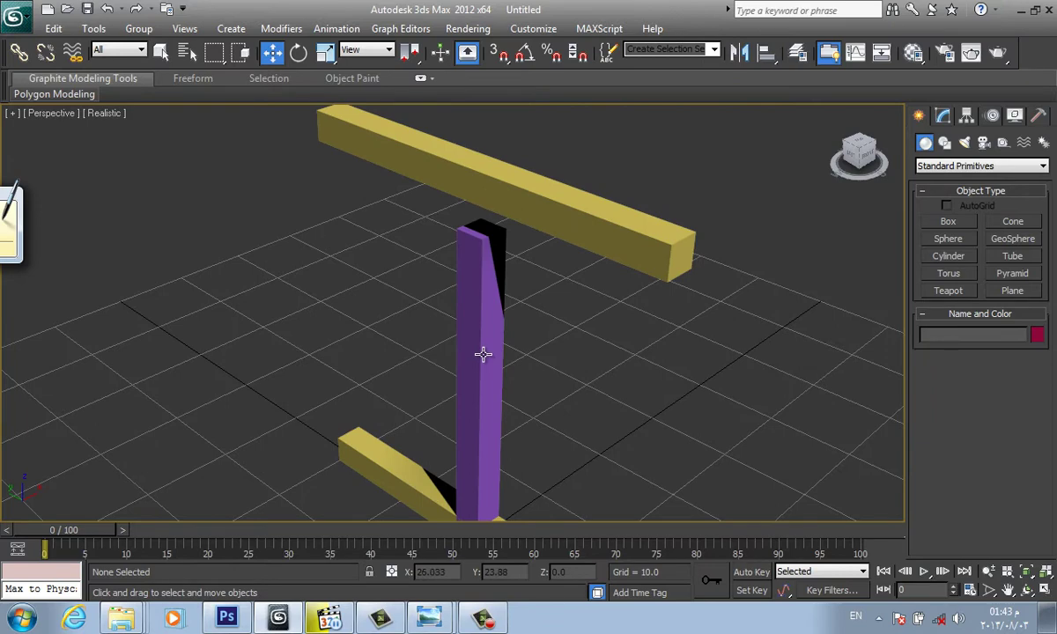
With 3D Snap in wireframe, snap the purple column's top to the upper beam's end
key(s)
click(480, 343)
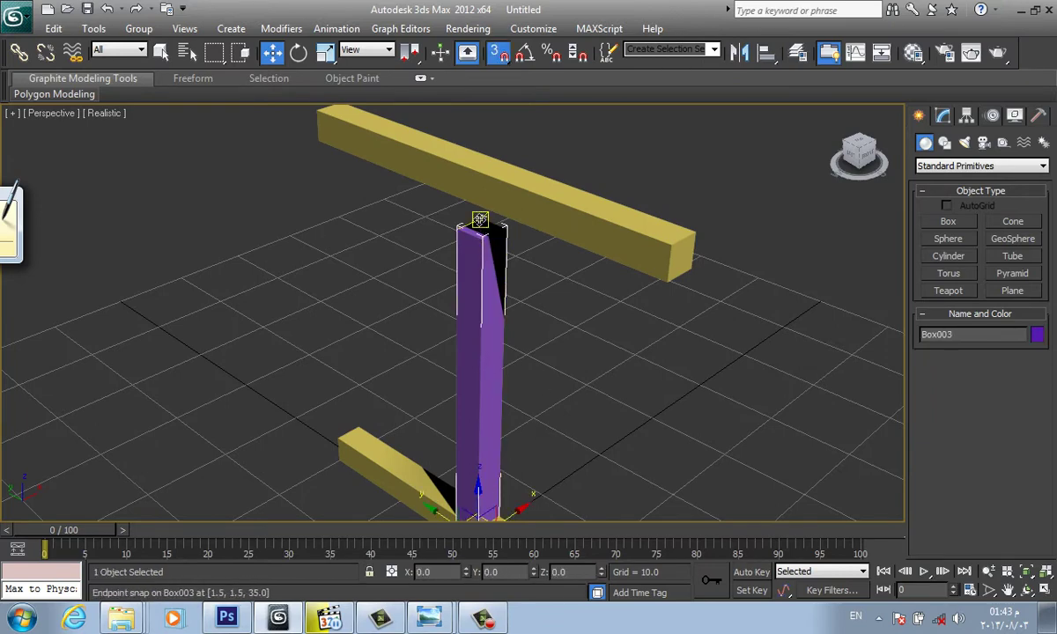
key(F4)
key(F4)
key(F3)
drag(480, 219, 328, 128)
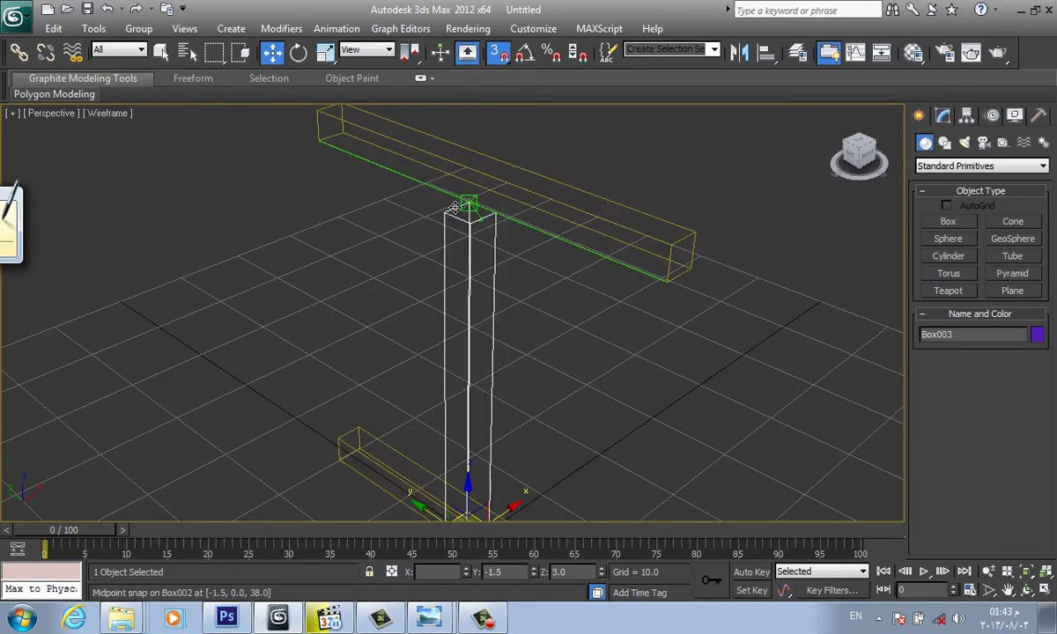
scroll(498, 295, up, 5)
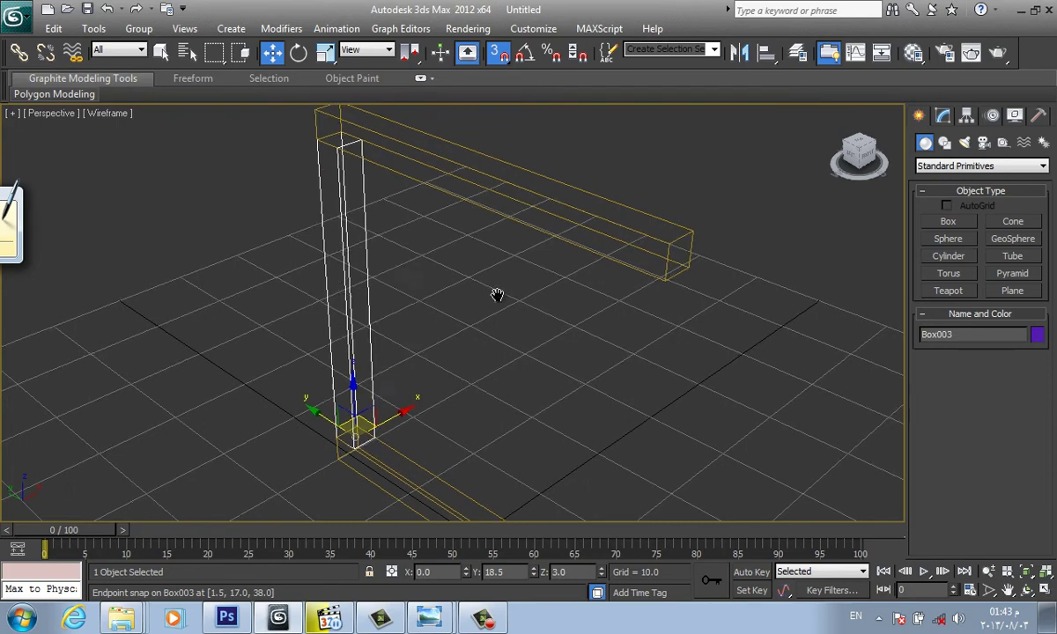
scroll(573, 356, down, 8)
click(741, 259)
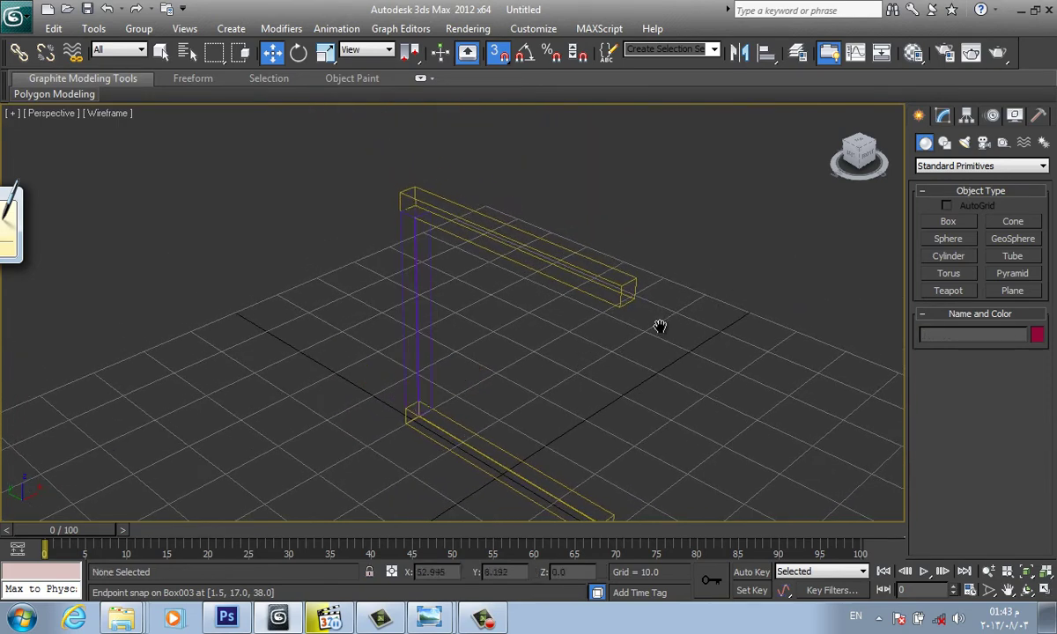
alt+middle_drag(661, 328, 647, 328)
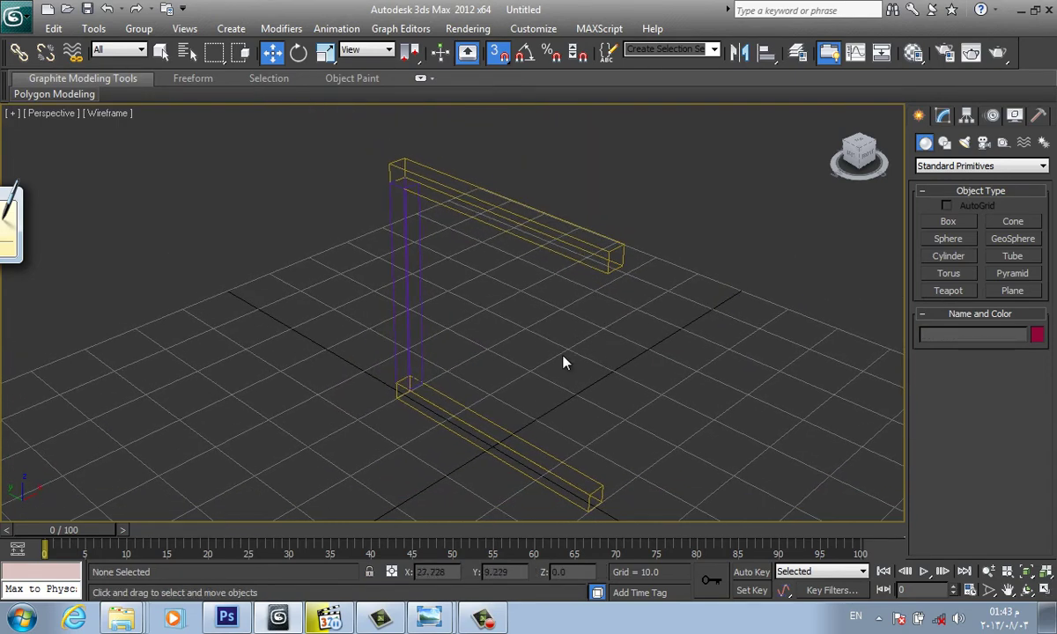
key(F3)
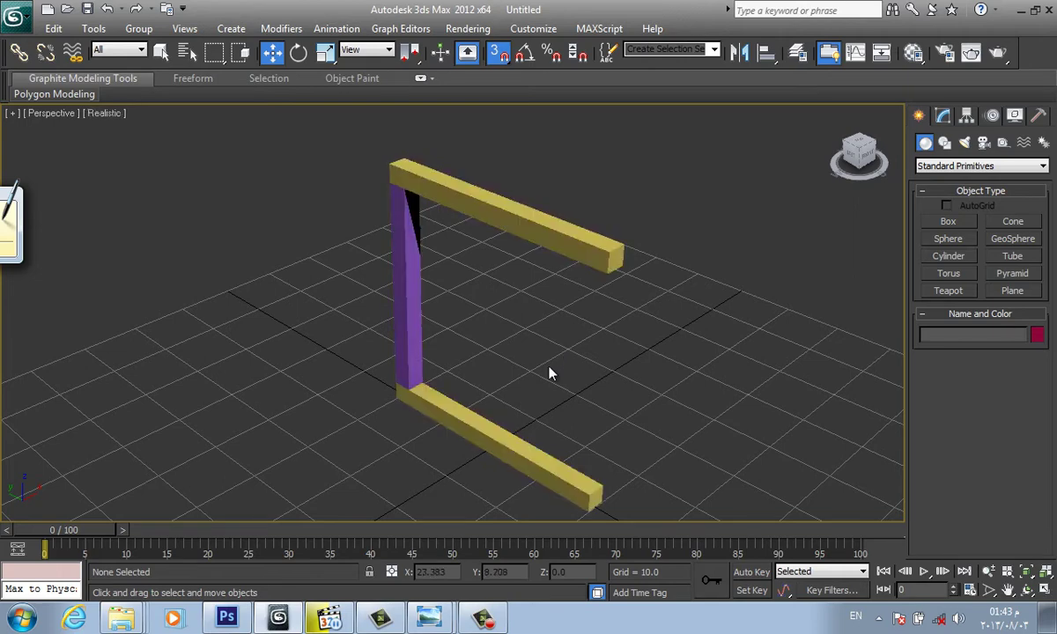
middle_drag(549, 375, 575, 325)
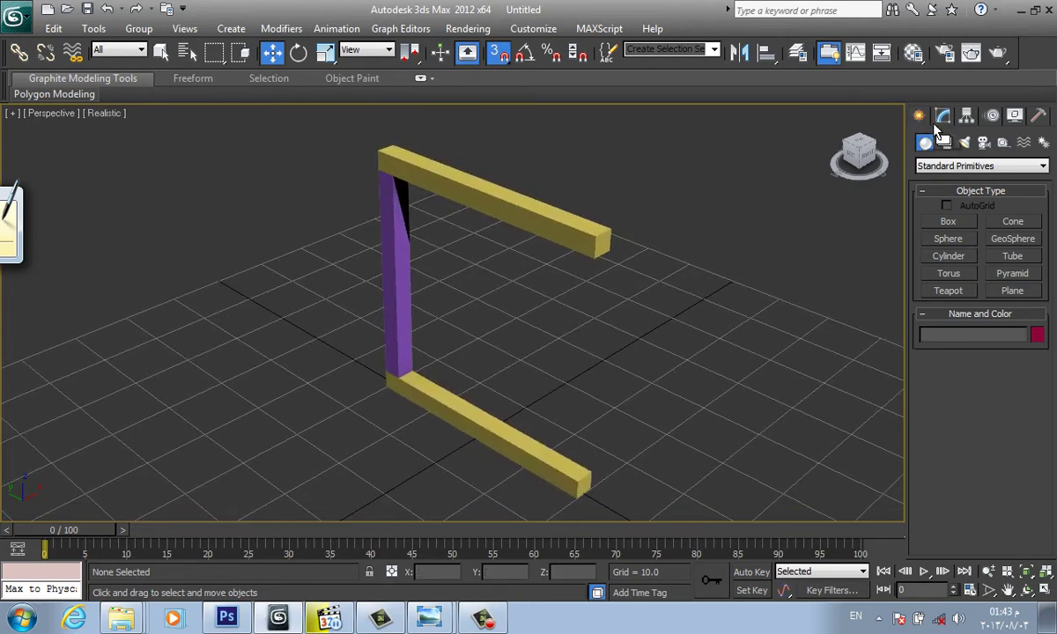
Create a new 60-high box (Box004) through Keyboard Entry
click(946, 222)
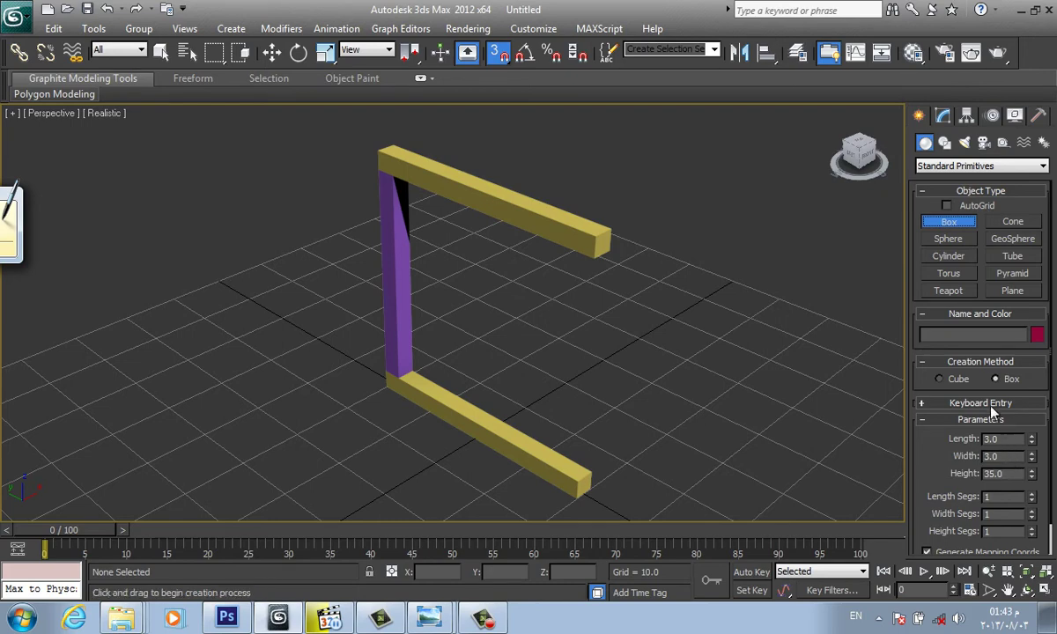
click(935, 402)
double_click(983, 477)
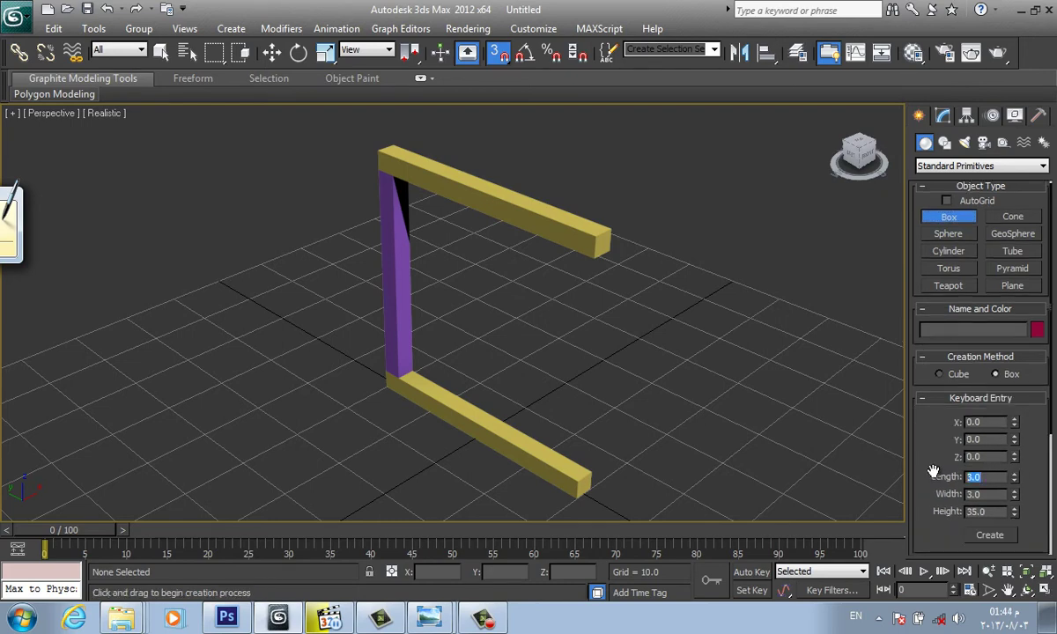
double_click(993, 512)
text(6)
text(0)
click(993, 537)
In wireframe with Move, snap the green 60-high column onto the yellow beam's end
alt+middle_drag(654, 436, 630, 429)
scroll(630, 429, down, 2)
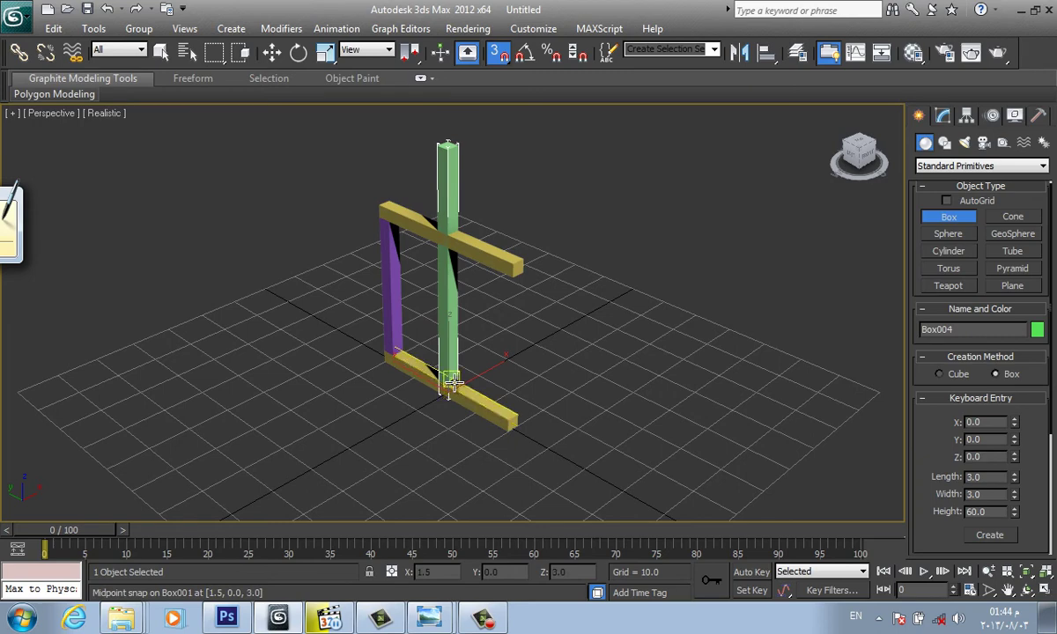
scroll(450, 380, up, 2)
key(w)
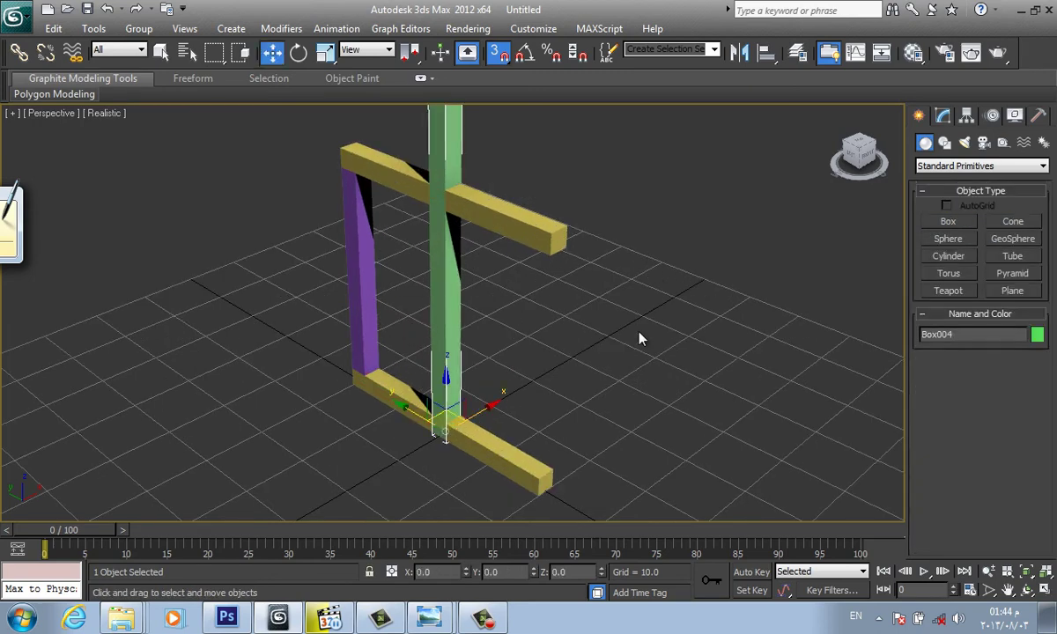
key(F3)
scroll(390, 439, up, 2)
mouse_move(389, 439)
middle_down()
mouse_move(428, 390)
mouse_move(401, 343)
middle_up()
scroll(413, 403, up, 2)
scroll(383, 328, up, 2)
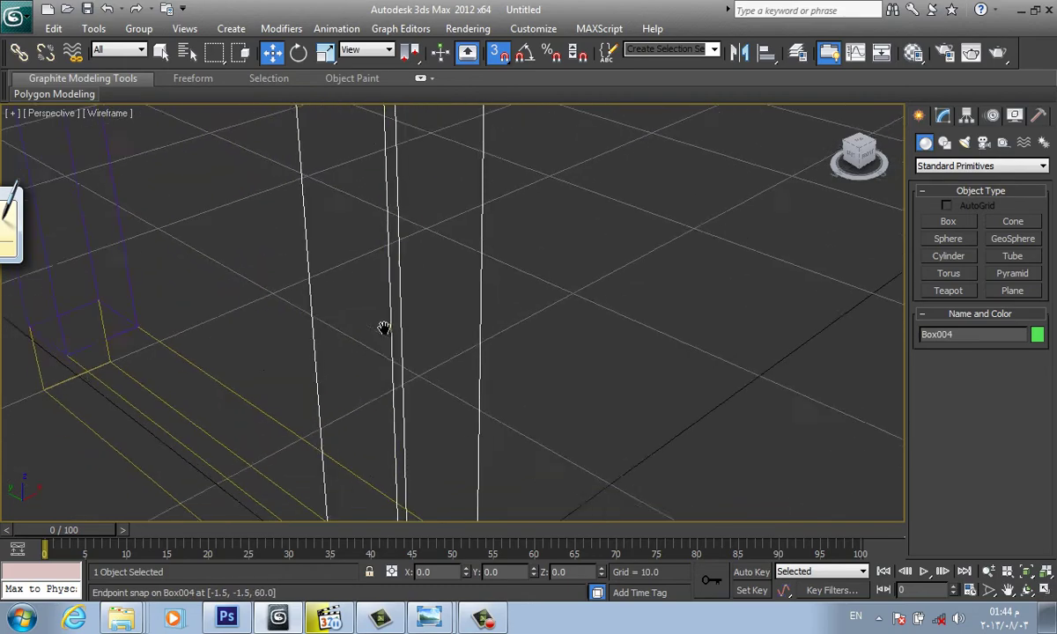
scroll(383, 328, down, 3)
drag(401, 377, 592, 362)
key(ctrl+z)
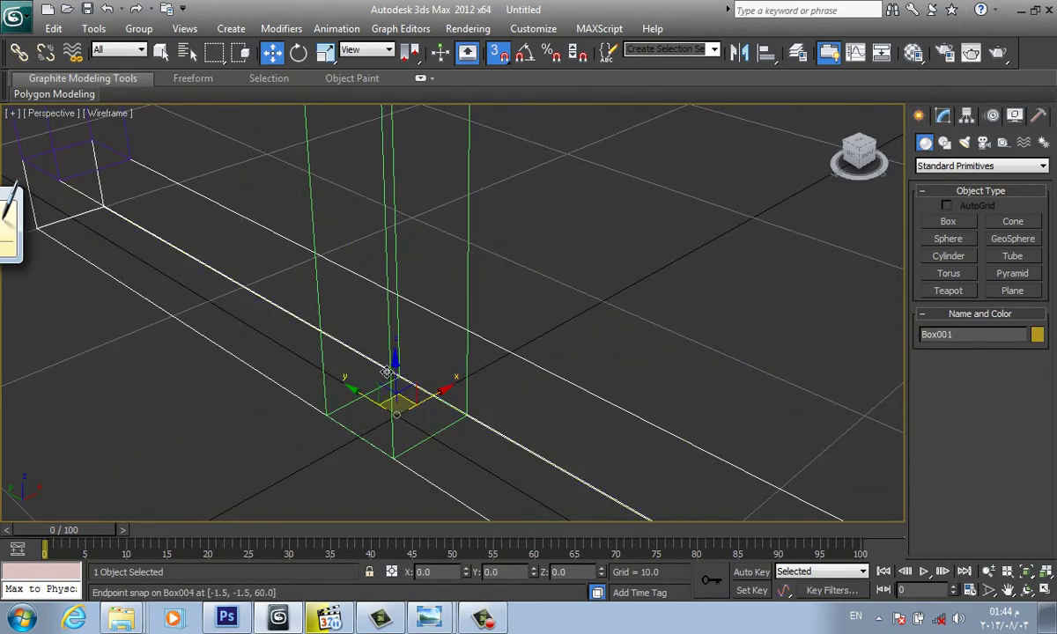
drag(401, 377, 469, 379)
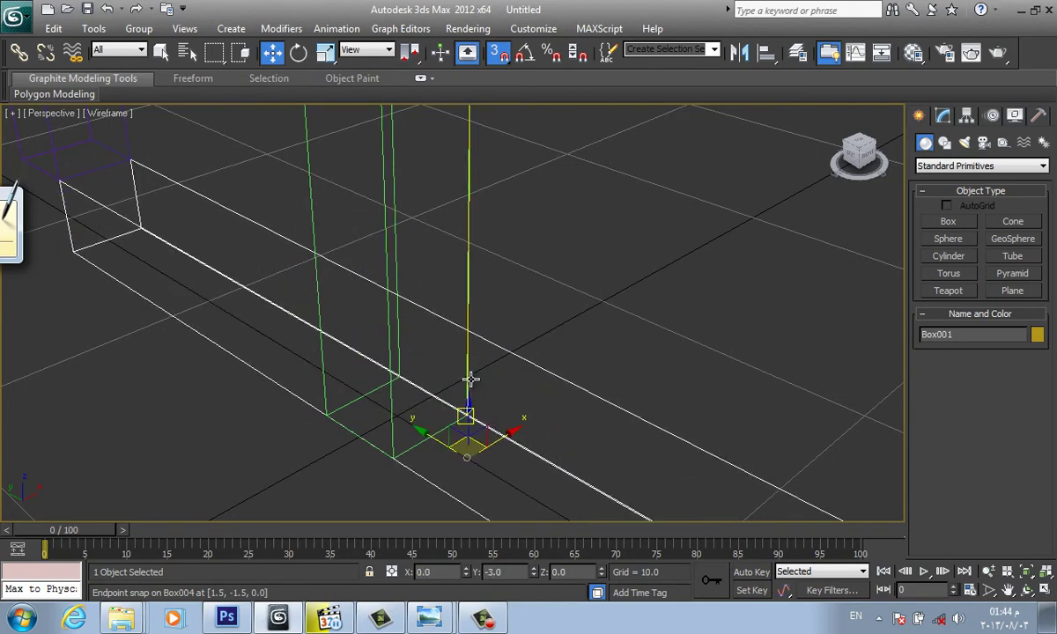
scroll(510, 371, down, 3)
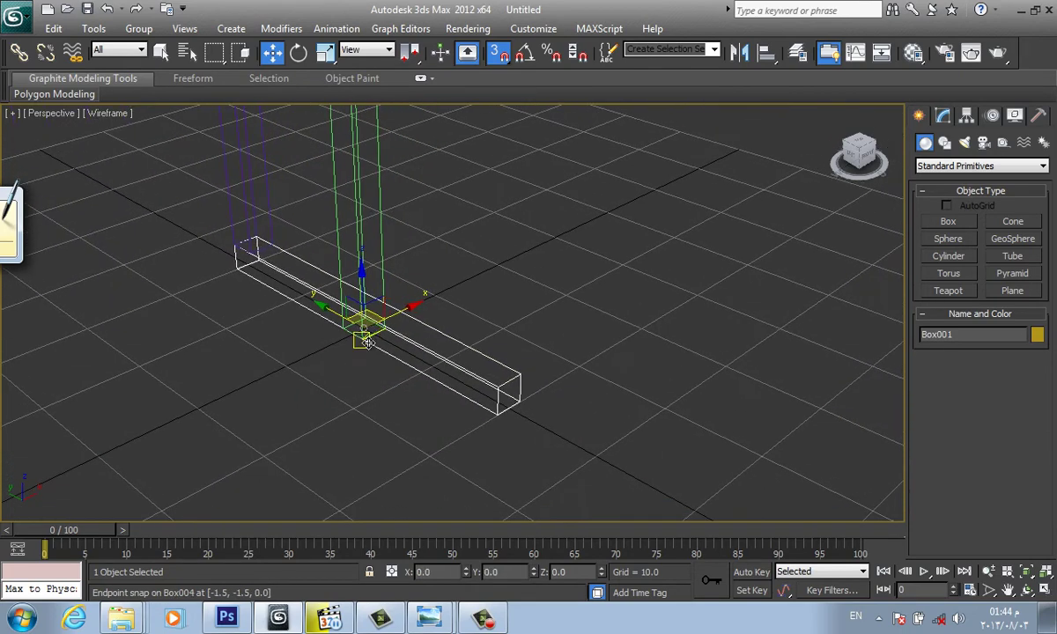
mouse_move(510, 371)
mouse_down()
mouse_move(364, 339)
mouse_move(497, 373)
mouse_up()
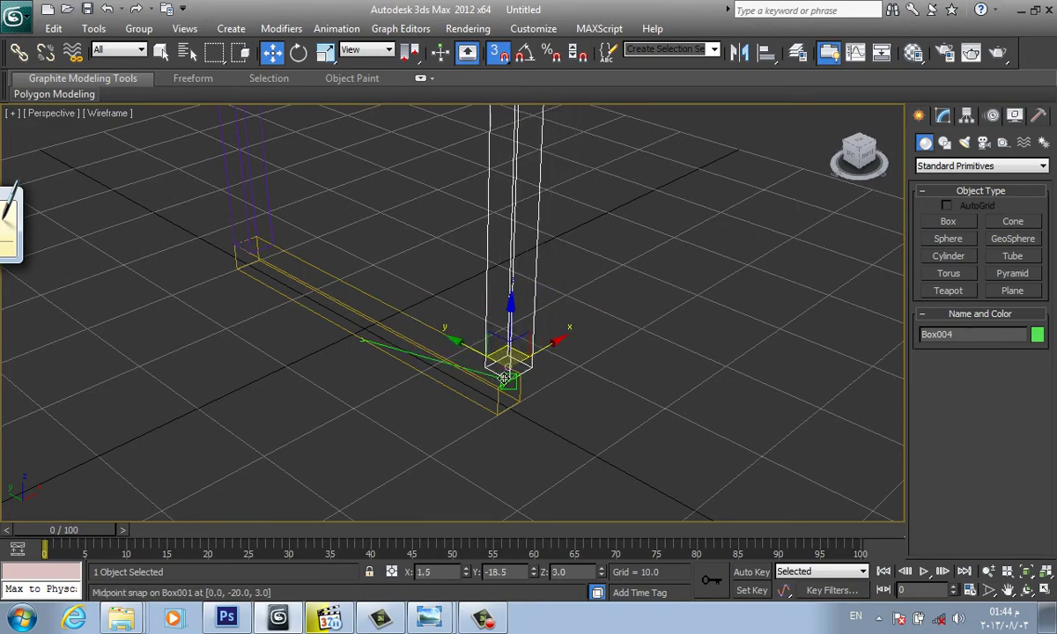
Return to shaded display and box-select all four frame pieces
click(656, 341)
alt+middle_drag(685, 335, 650, 447)
scroll(650, 446, down, 3)
scroll(524, 434, up, 1)
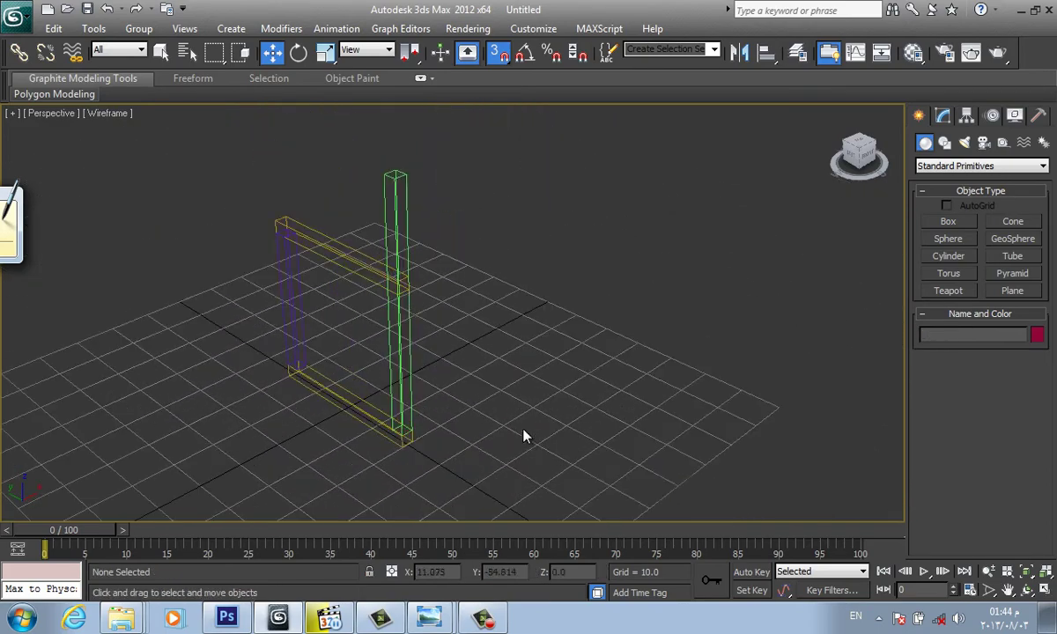
scroll(394, 441, up, 2)
middle_drag(444, 443, 483, 432)
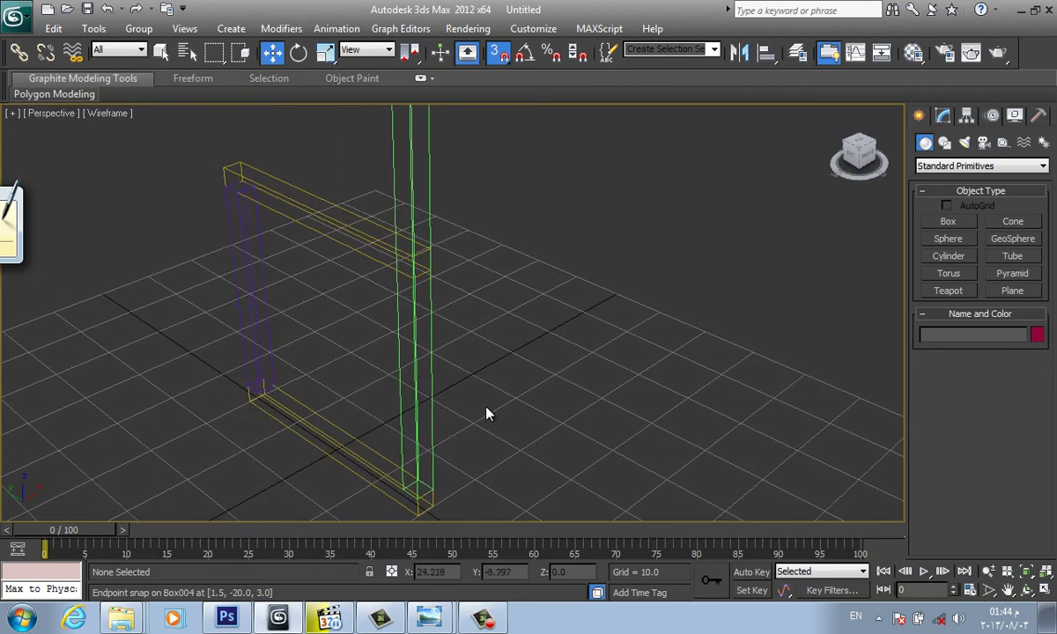
key(F3)
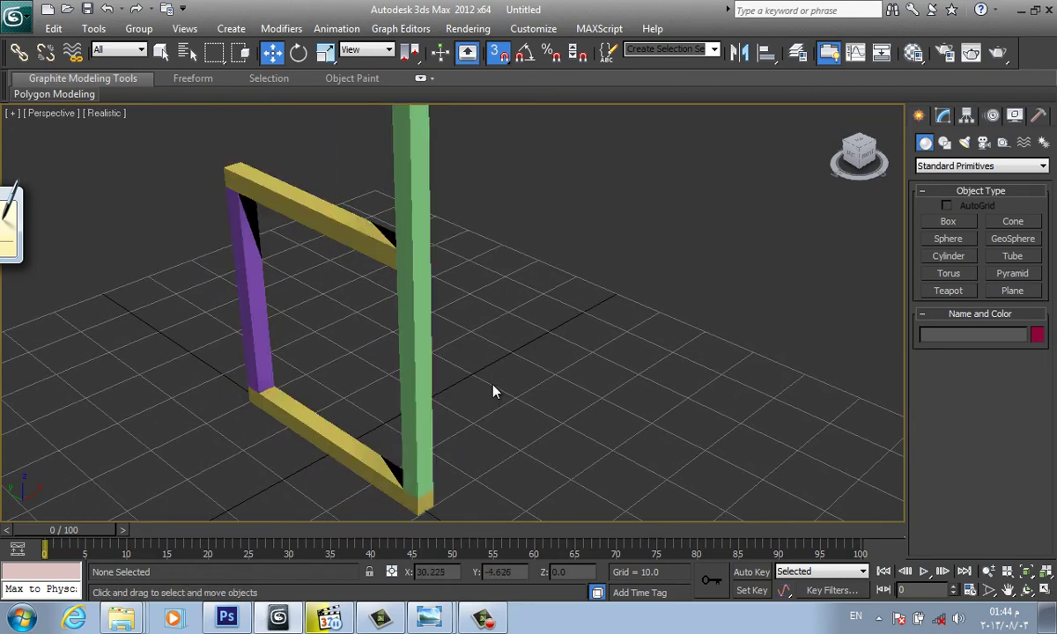
scroll(498, 392, down, 2)
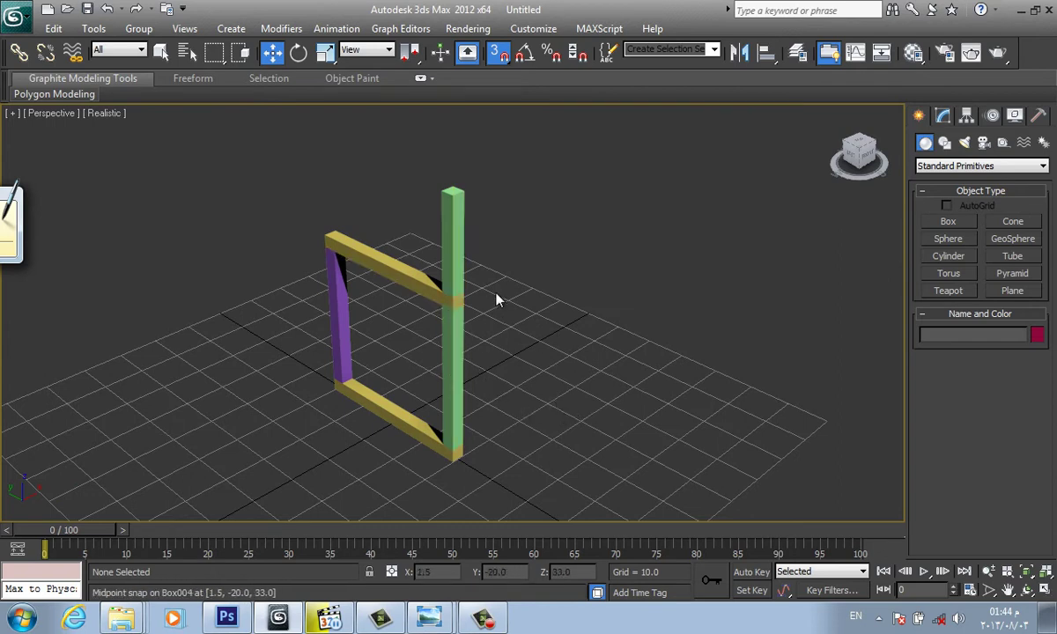
drag(557, 188, 289, 459)
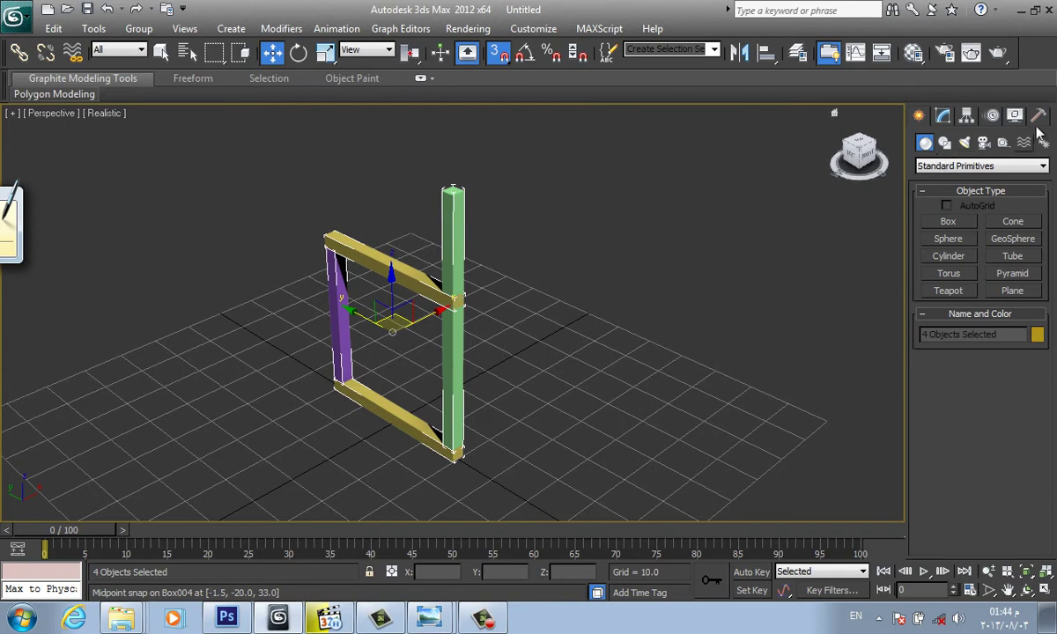
Recolour the four frame pieces orange and reselect the whole frame
click(1037, 335)
click(419, 284)
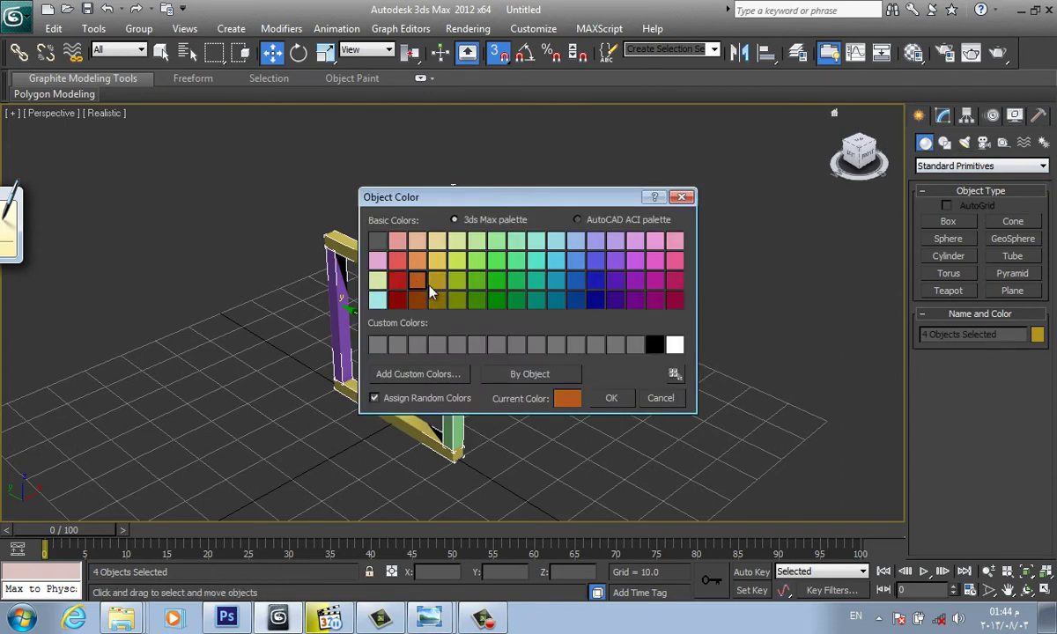
click(611, 401)
click(644, 354)
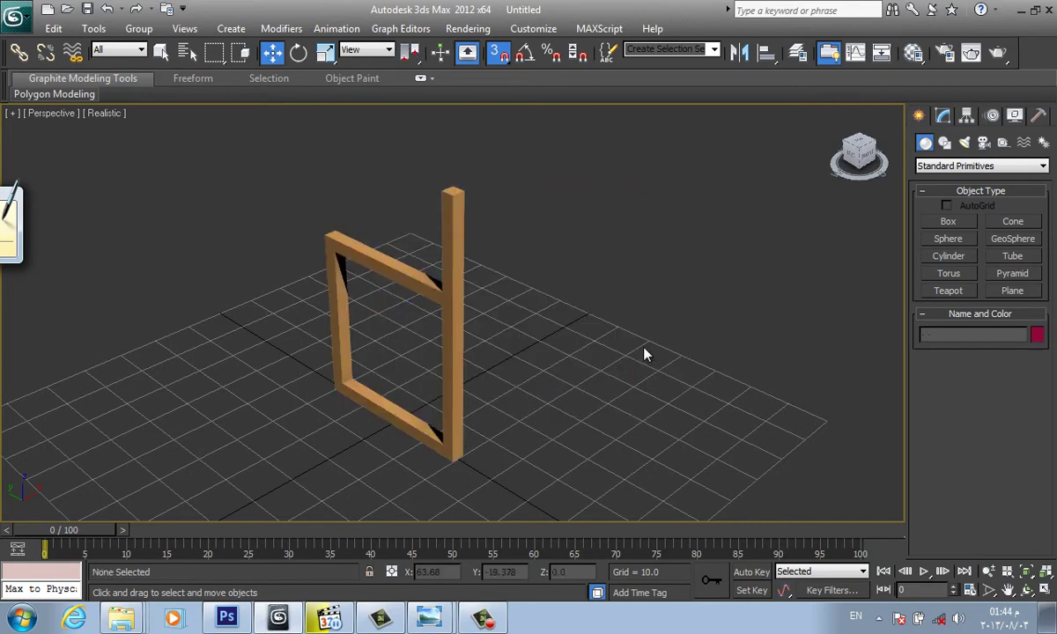
middle_drag(633, 295, 575, 281)
scroll(612, 310, down, 2)
scroll(611, 309, up, 1)
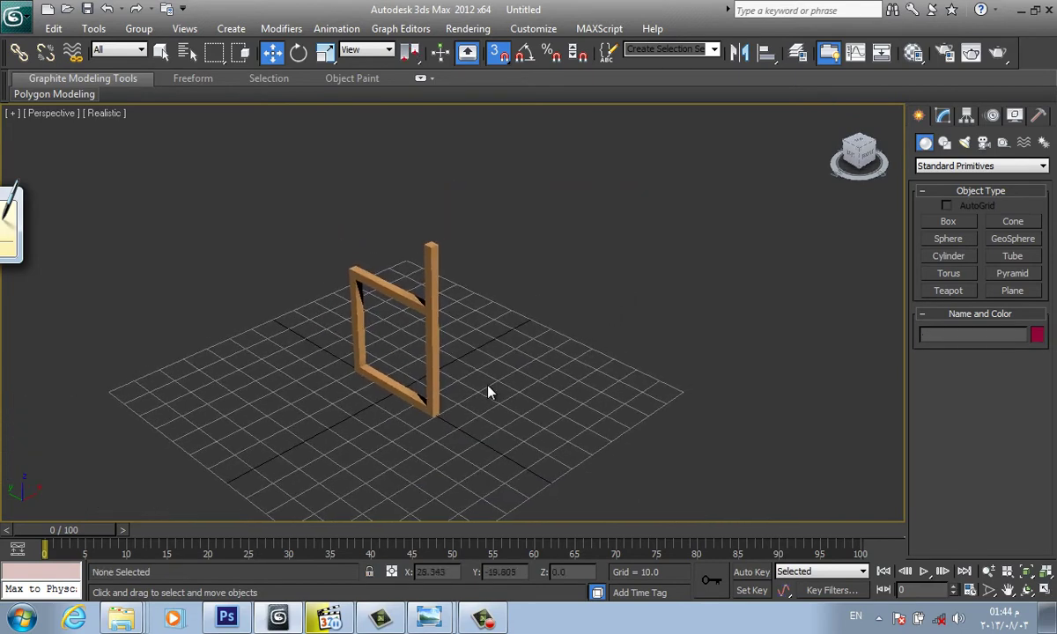
drag(496, 221, 335, 432)
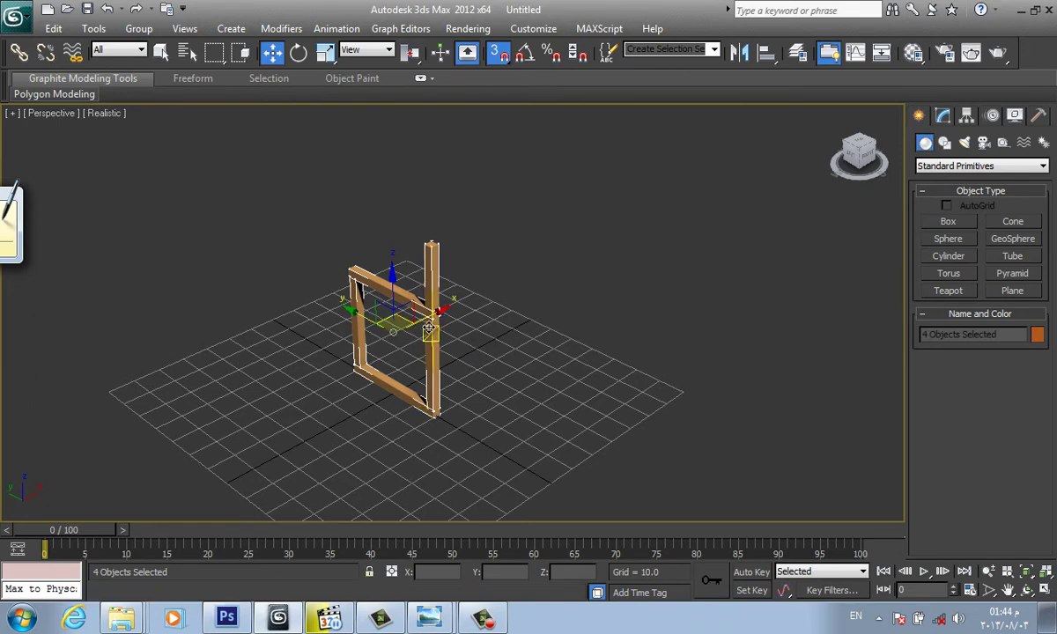
Clone the selected four-piece frame as instances
right_click(429, 328)
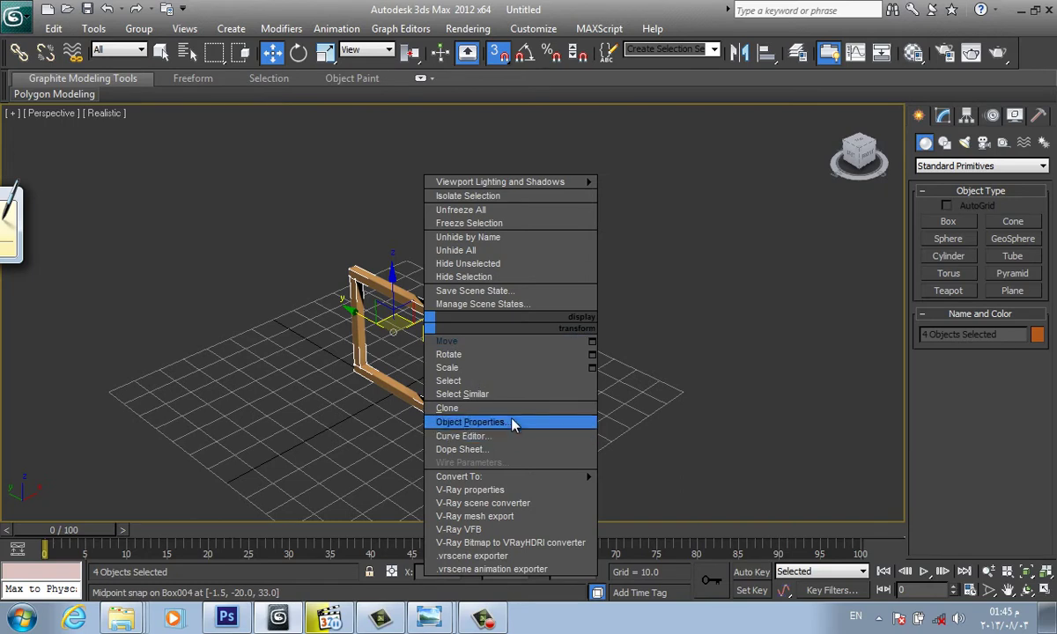
click(478, 385)
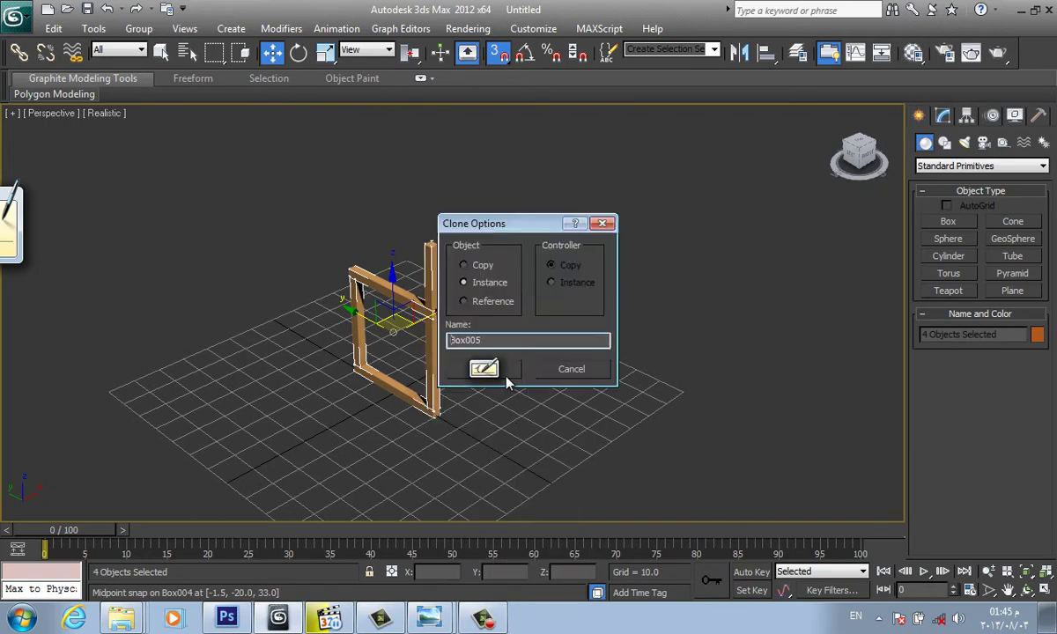
click(517, 372)
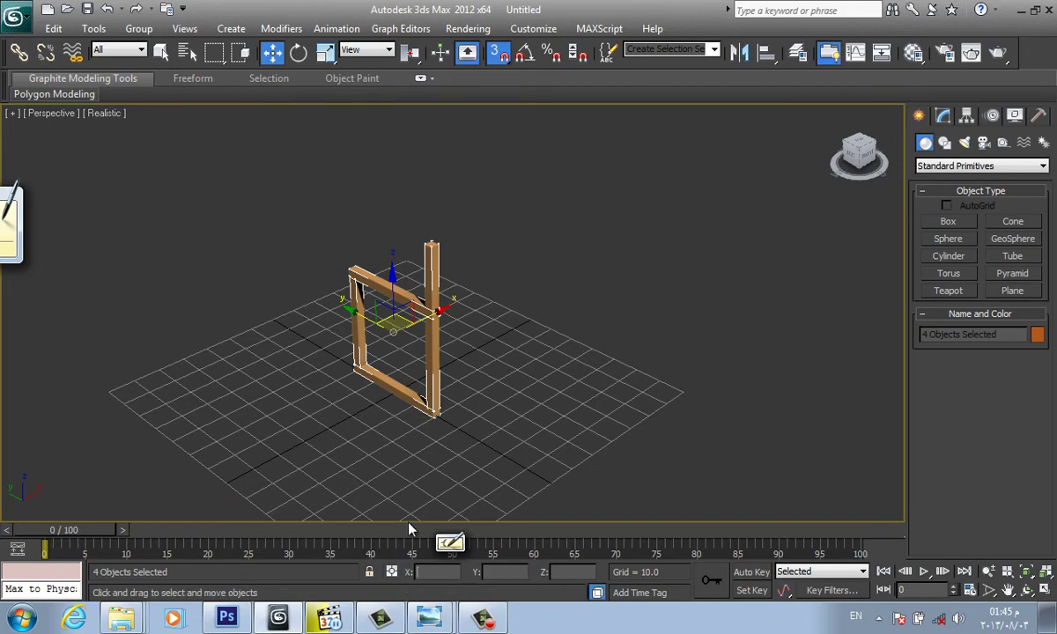
Switch the transform type-in to Offset mode and restore the full frame selection
click(392, 572)
double_click(436, 571)
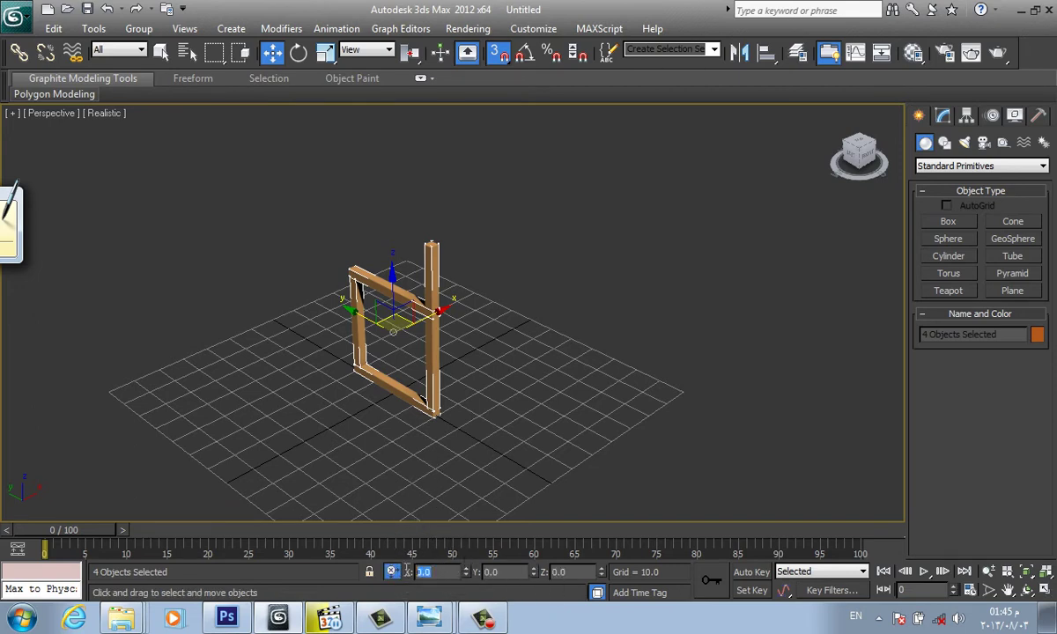
double_click(430, 572)
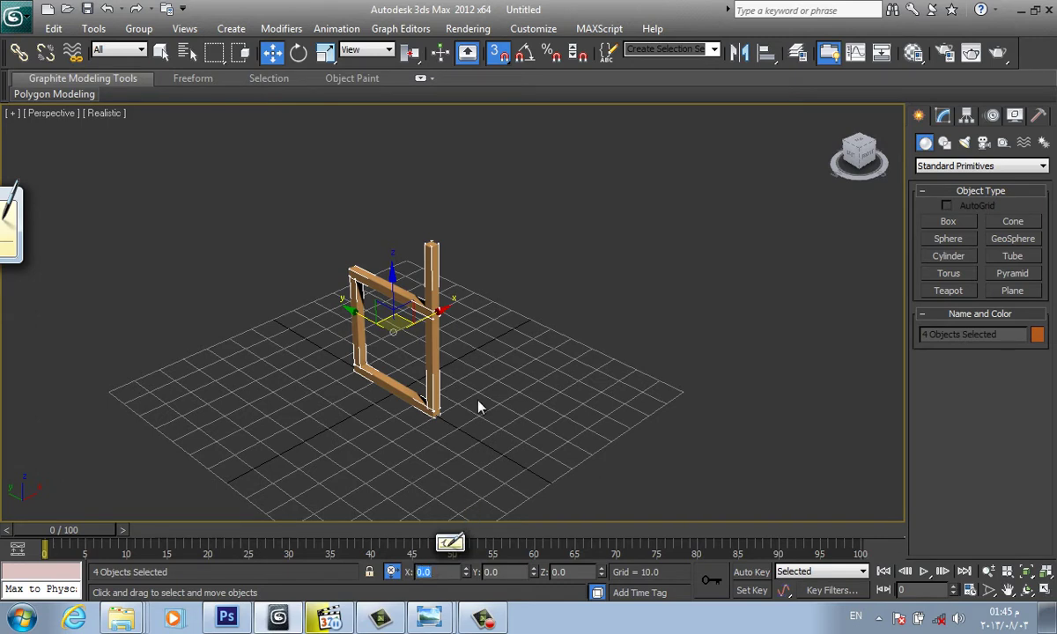
click(429, 319)
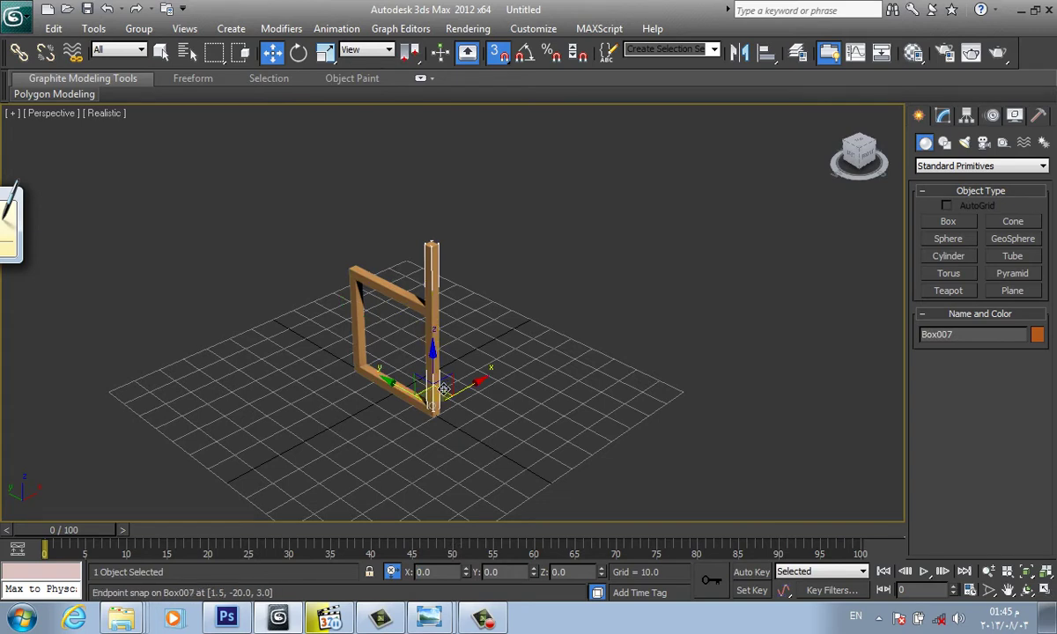
key(ctrl+z)
click(531, 339)
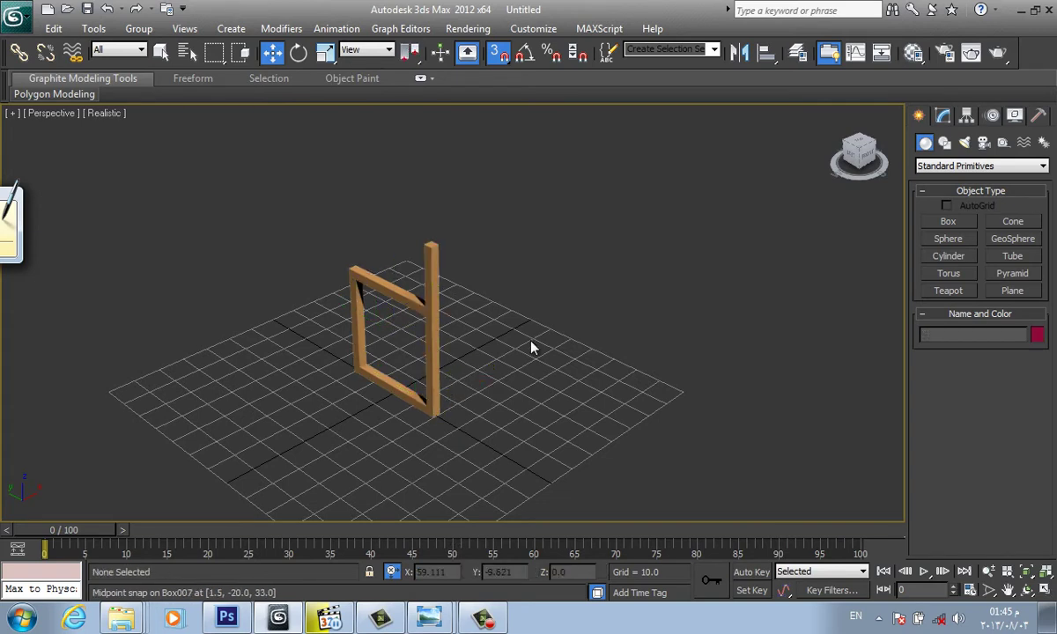
key(ctrl+a)
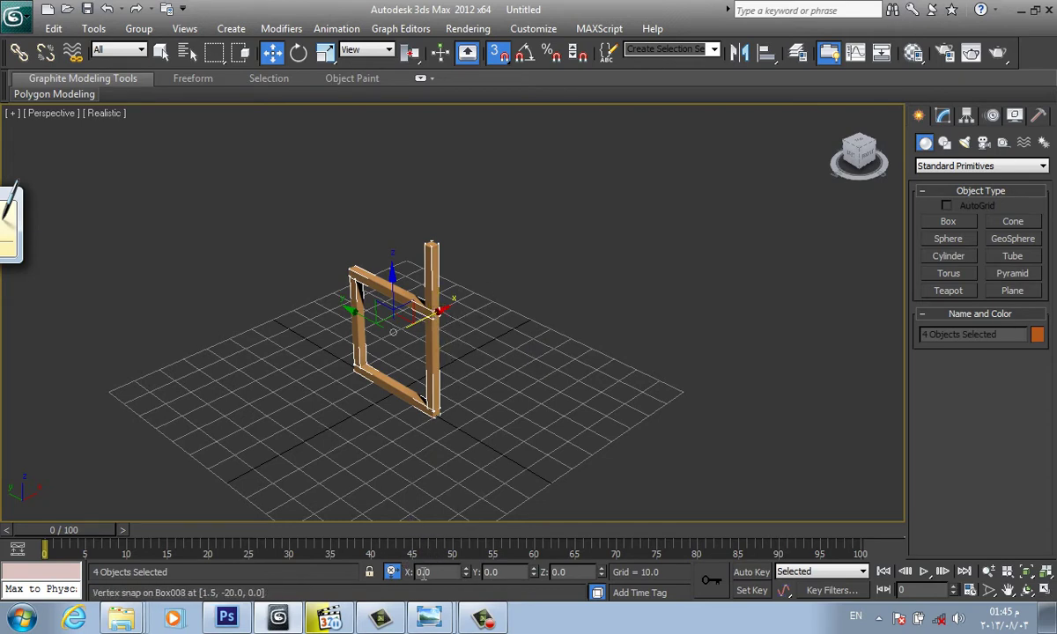
Offset the copied frame 4 units along X and orbit to inspect both frames
click(394, 574)
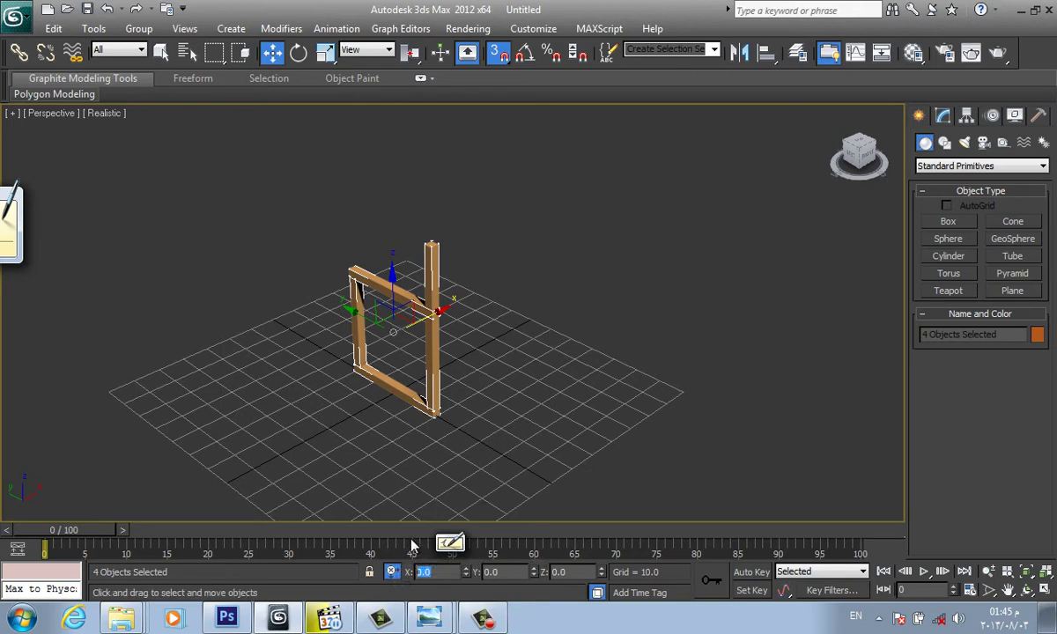
text(40)
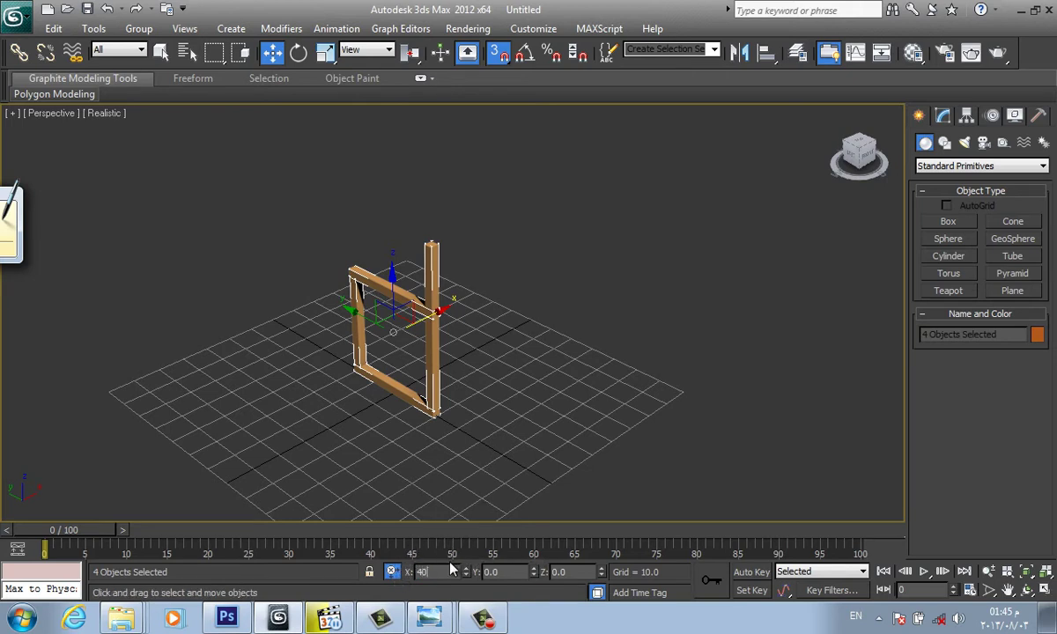
key(Return)
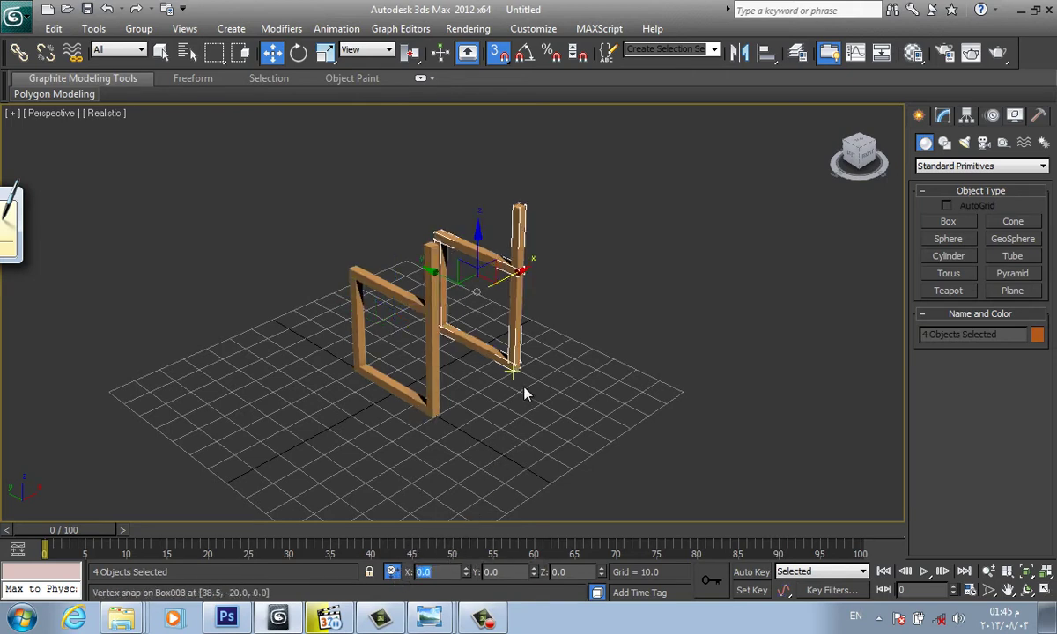
click(608, 340)
scroll(595, 370, up, 1)
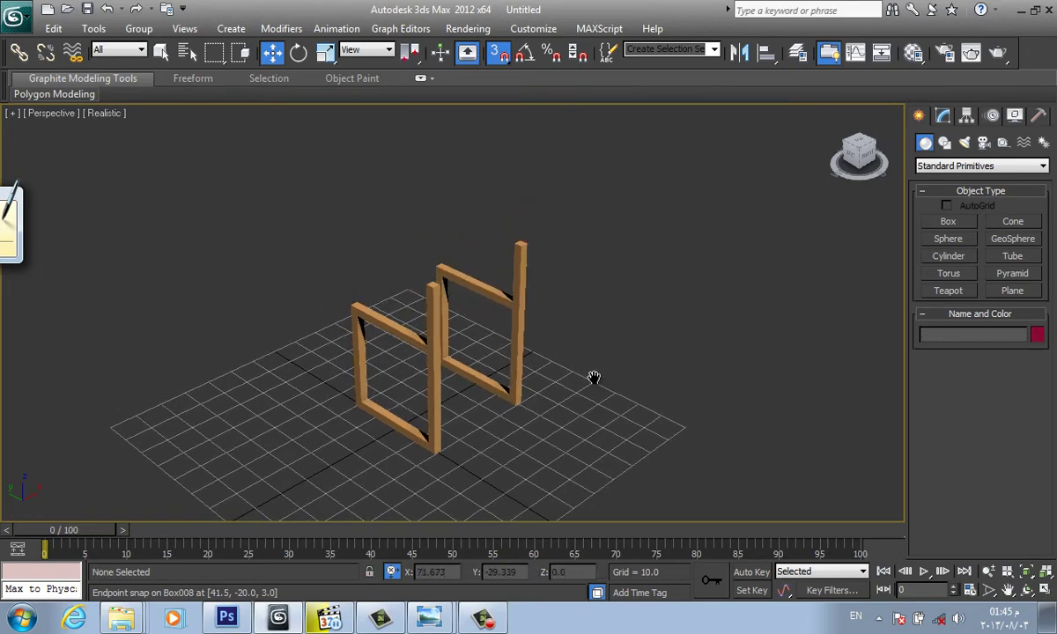
scroll(555, 388, up, 3)
scroll(577, 386, down, 3)
mouse_move(566, 420)
alt+middle_down()
mouse_move(691, 371)
mouse_move(715, 417)
alt+middle_up()
scroll(561, 414, up, 2)
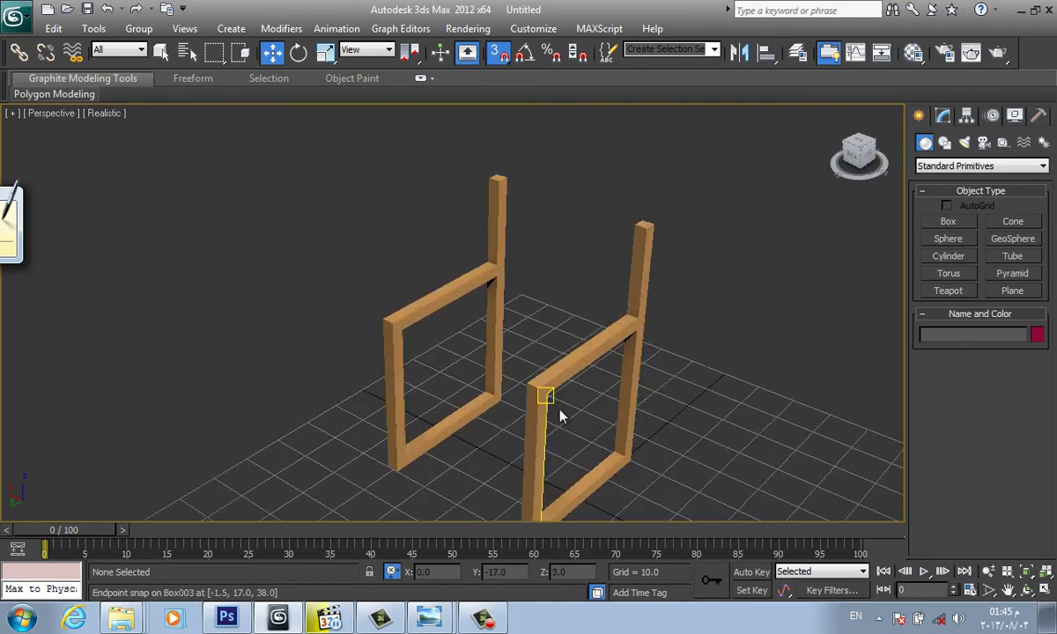
scroll(542, 379, up, 2)
scroll(652, 421, down, 2)
alt+middle_drag(630, 411, 638, 425)
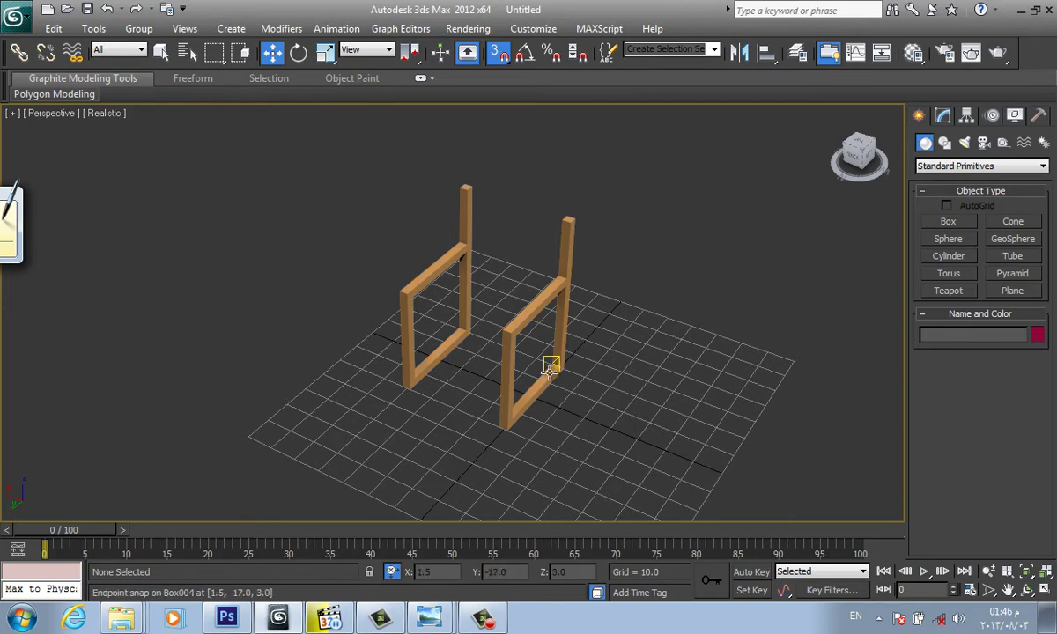
Snap the left frame onto the right one, then offset it 4 units along X
drag(446, 336, 548, 366)
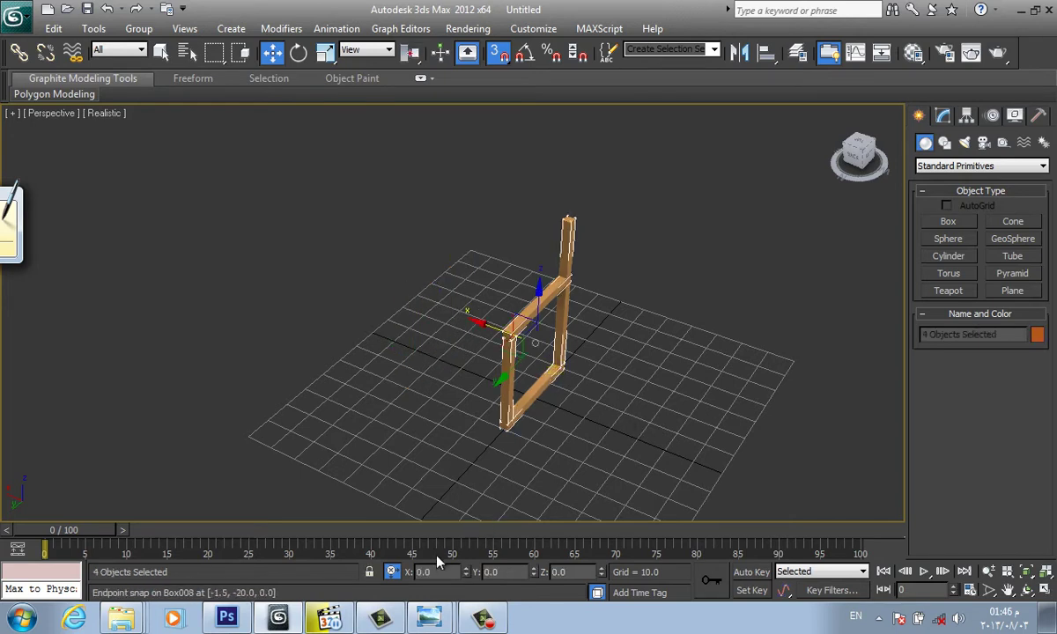
click(391, 573)
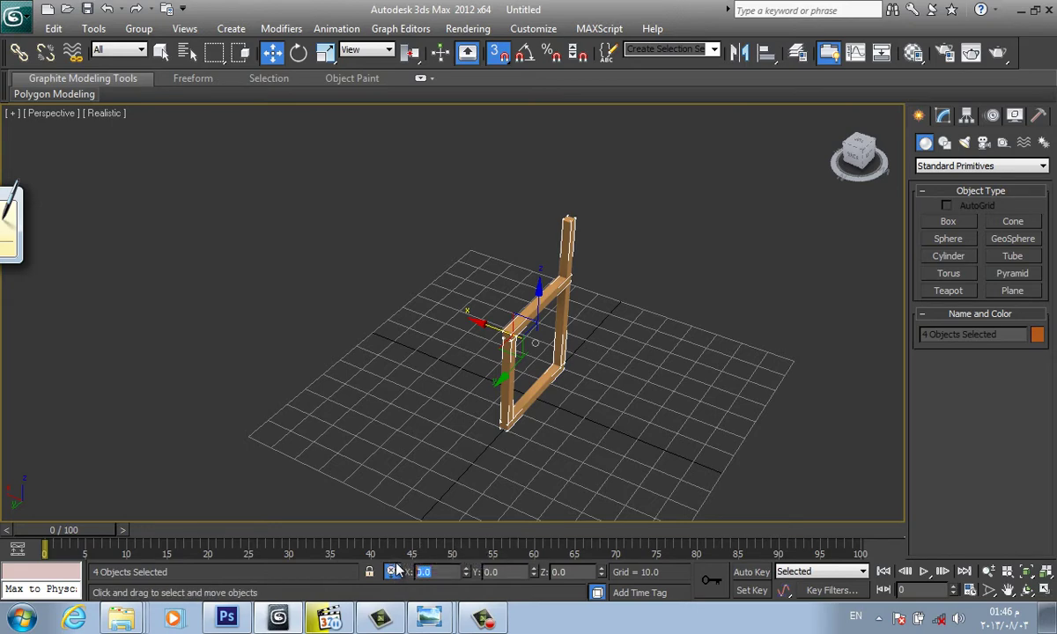
text(43)
key(Return)
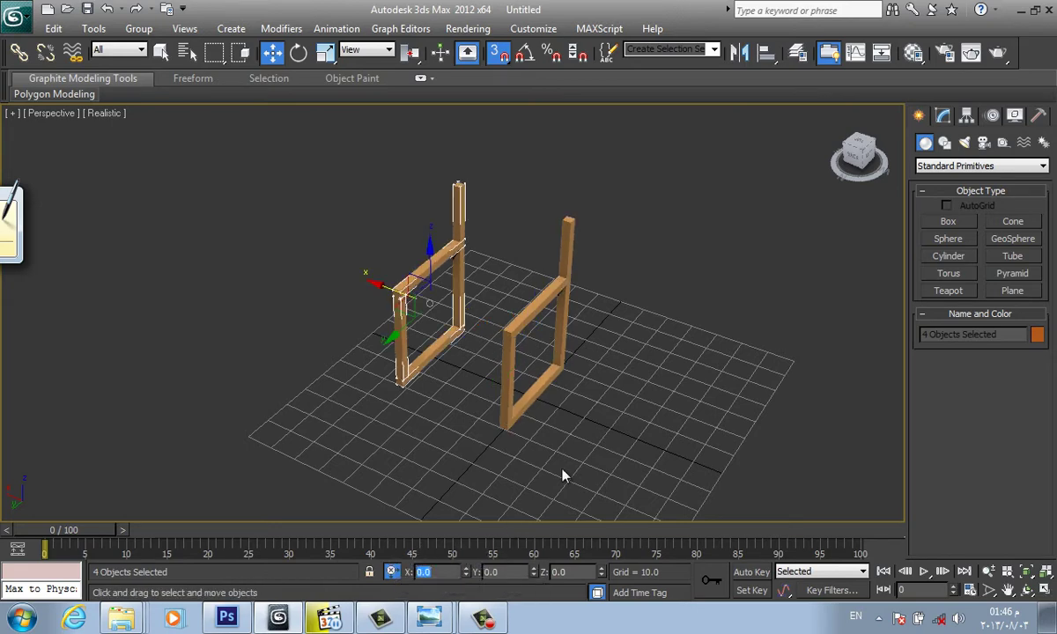
click(677, 349)
middle_drag(714, 281, 642, 365)
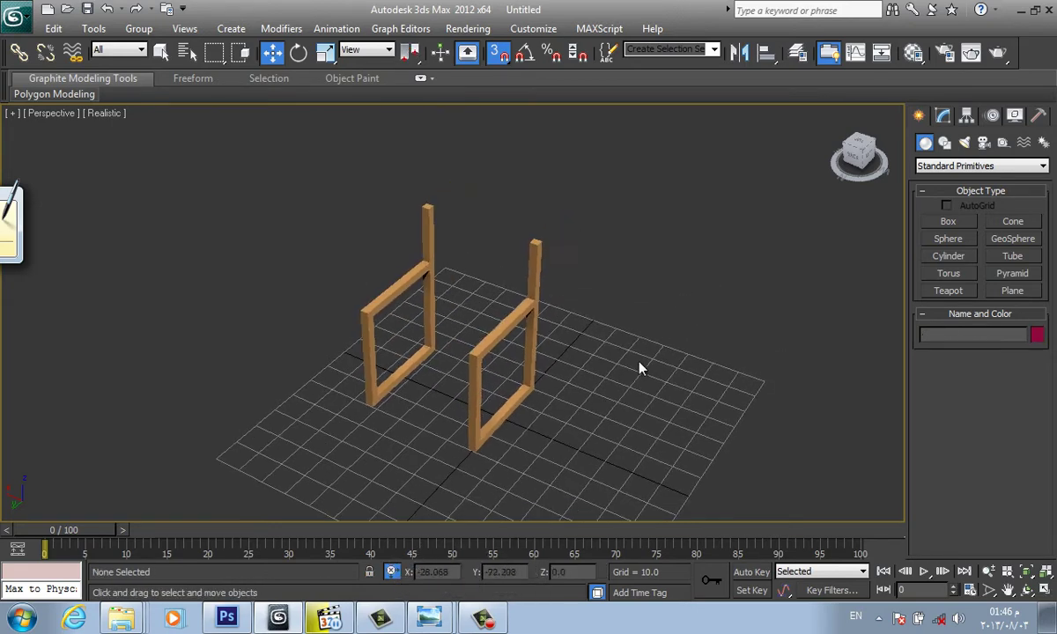
scroll(568, 401, up, 2)
scroll(608, 392, up, 2)
scroll(627, 403, down, 3)
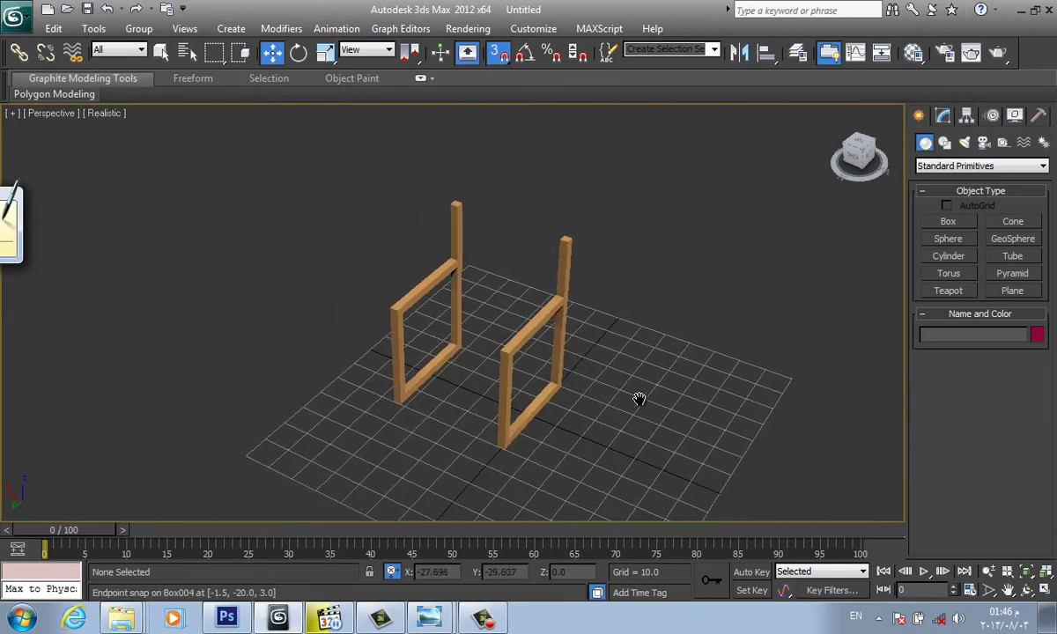
middle_drag(626, 335, 641, 339)
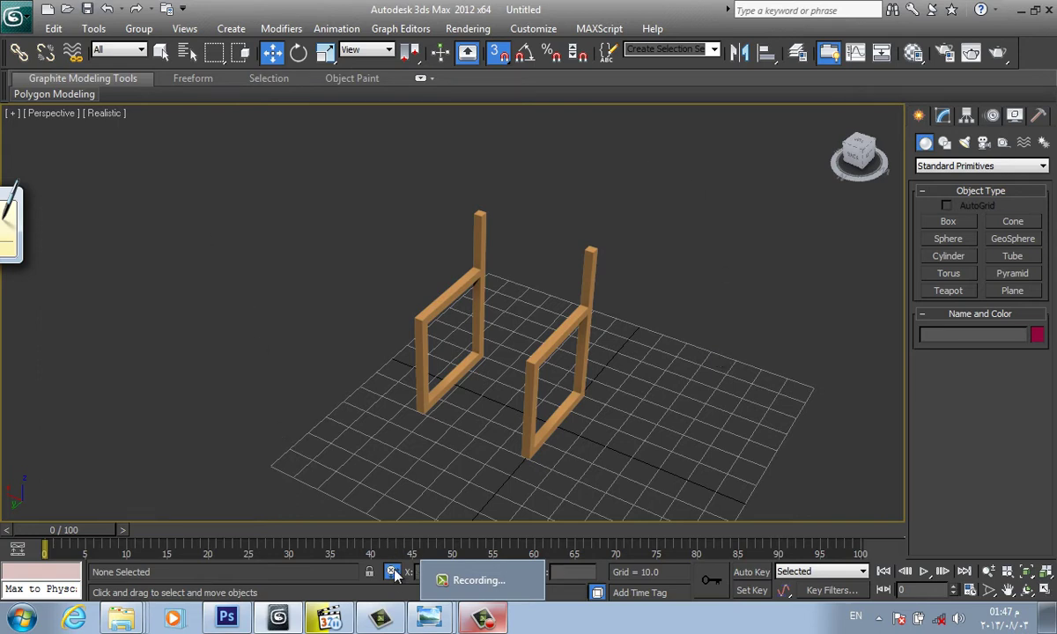
click(423, 621)
mouse_move(429, 618)
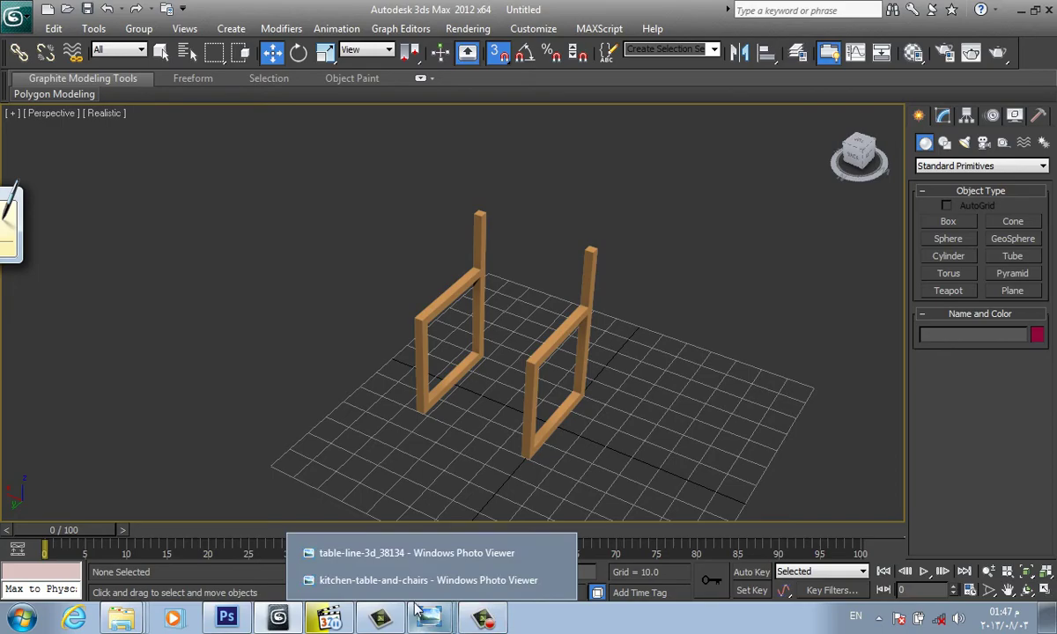
click(417, 582)
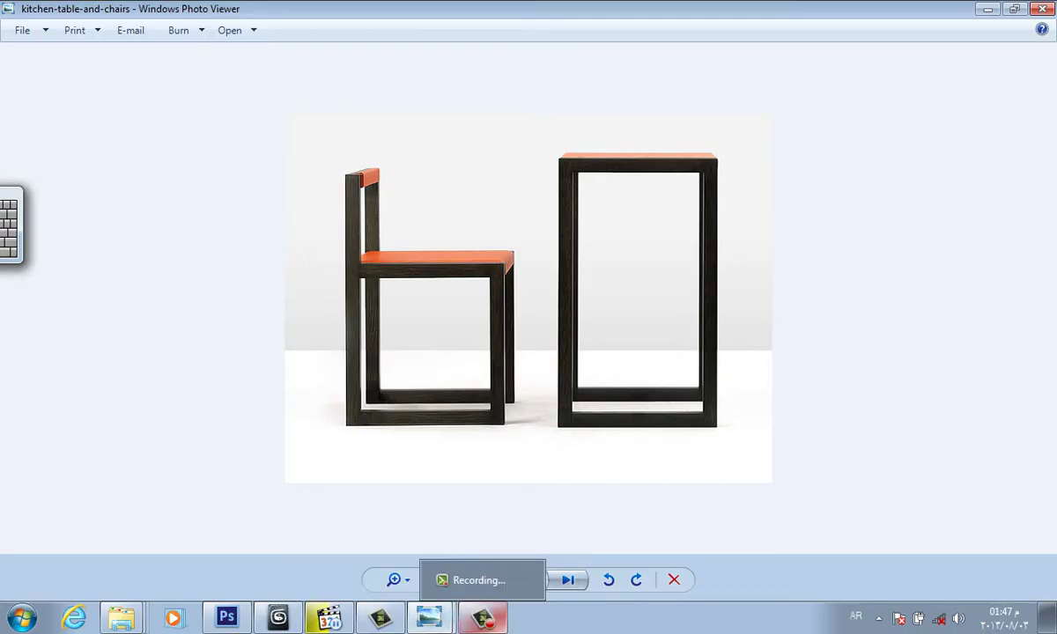
click(276, 621)
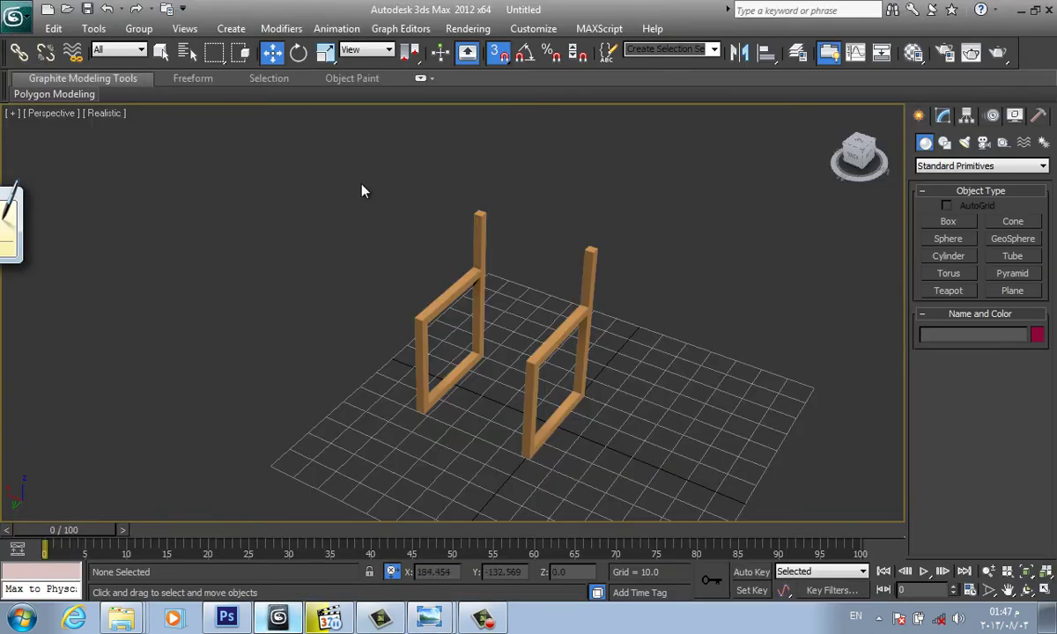
Switch to Extended Primitives and start a ChamferBox with its Keyboard Entry fields shown
click(960, 223)
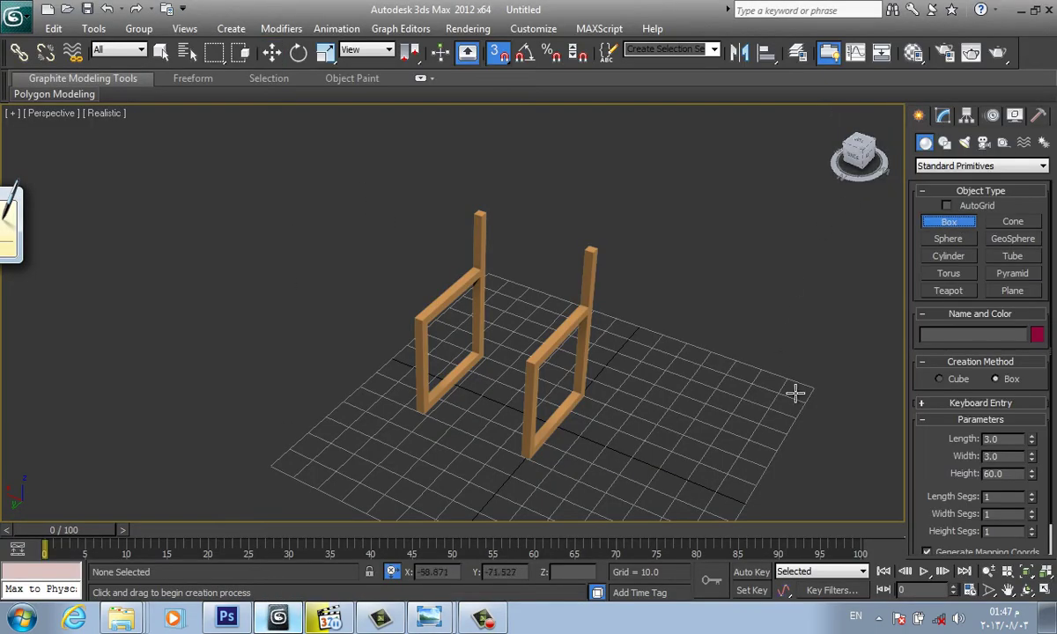
click(956, 407)
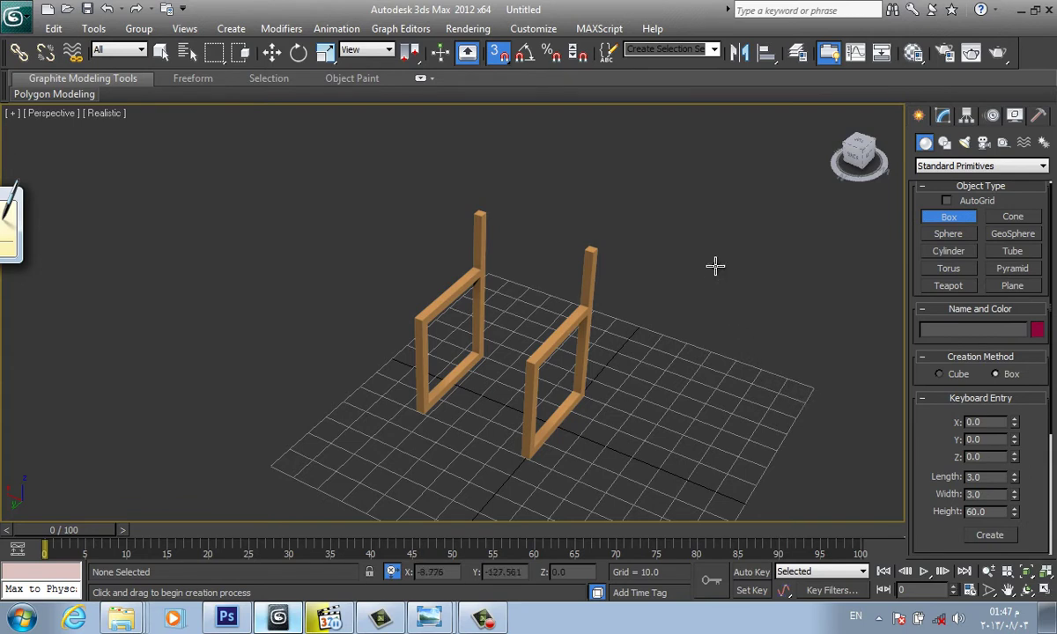
click(978, 165)
click(985, 192)
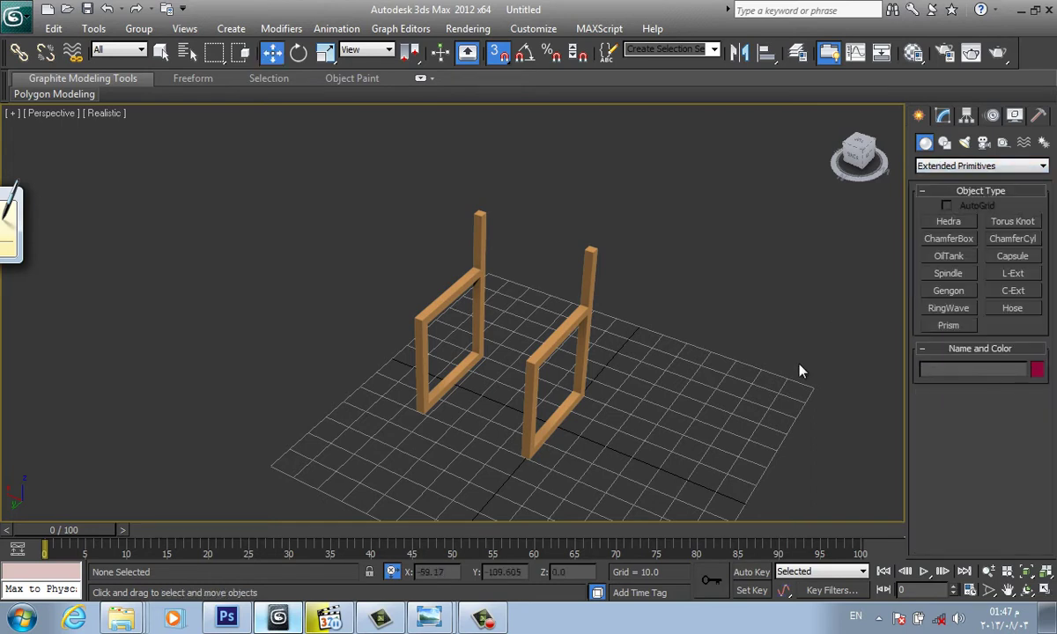
click(942, 242)
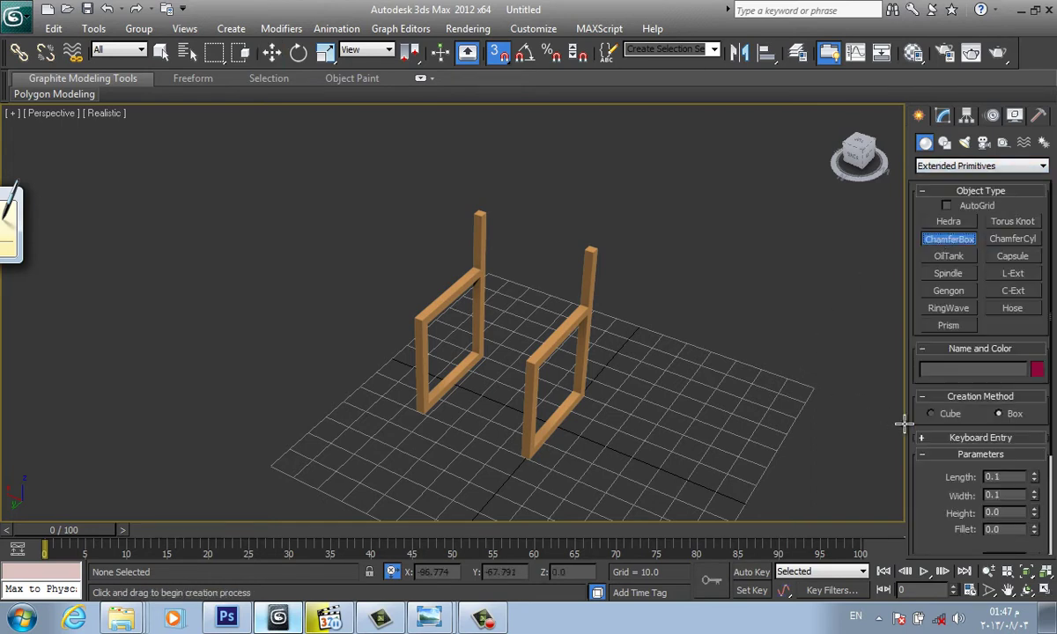
click(956, 438)
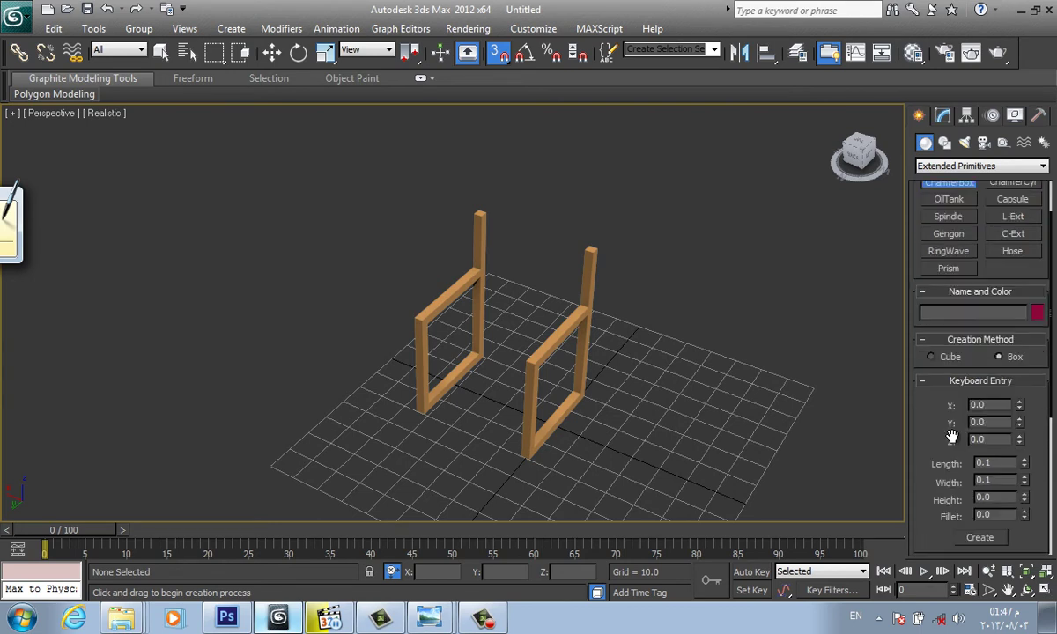
With 3D Snap on, draw the cream ChamferBox001 seat slab across both frame tops
click(501, 54)
double_click(1011, 462)
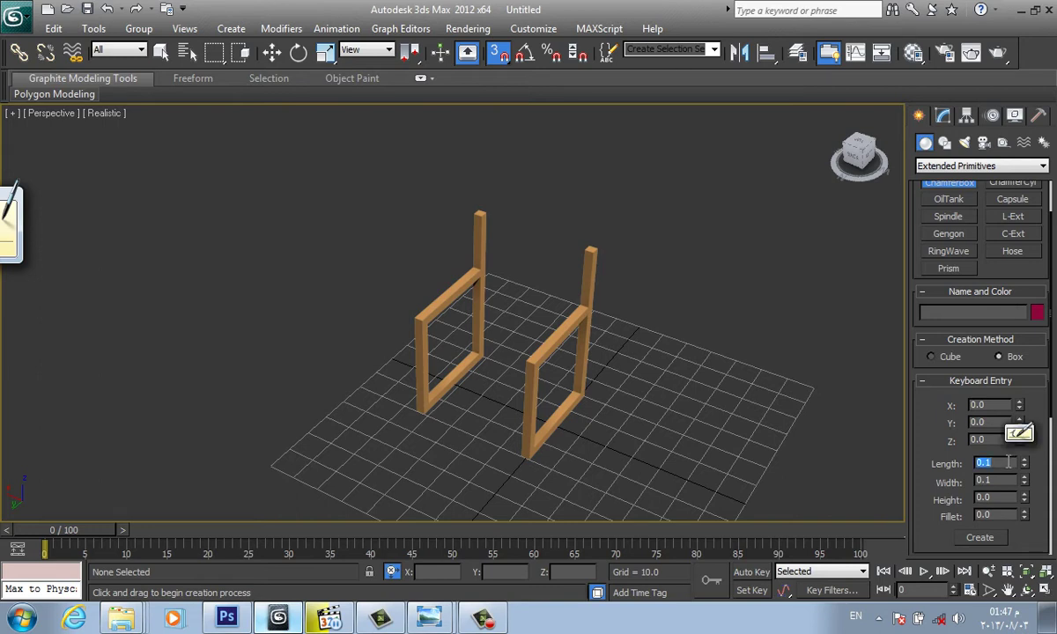
click(1008, 462)
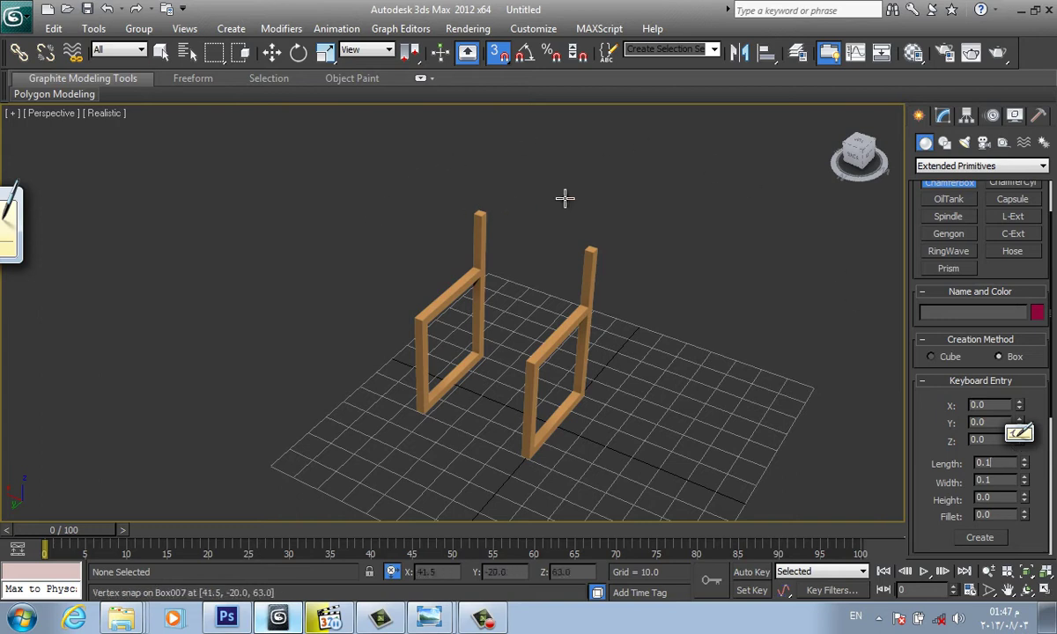
click(499, 55)
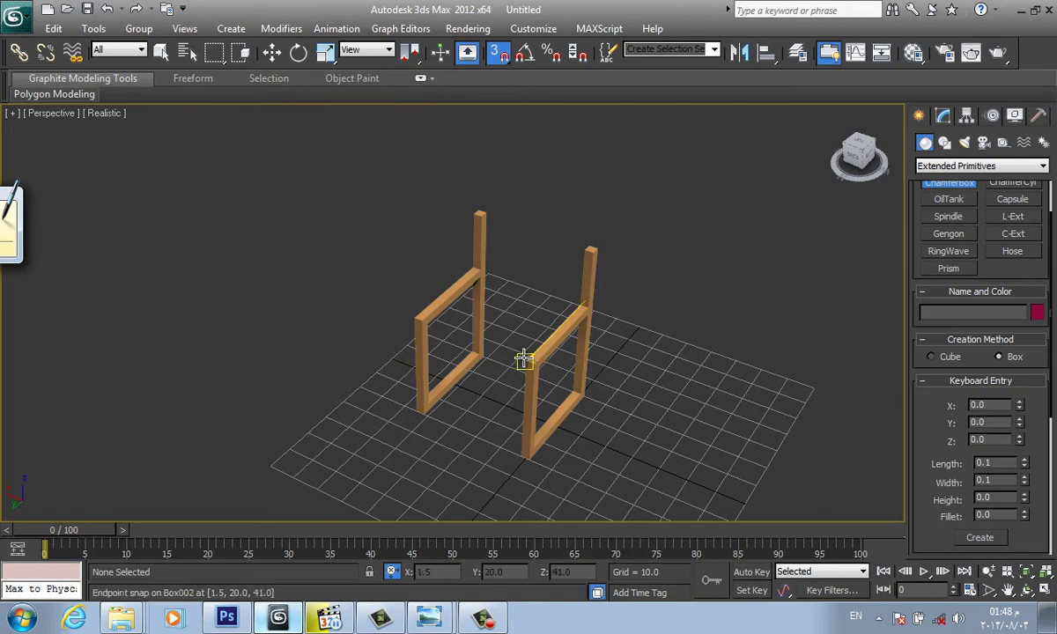
drag(524, 359, 476, 273)
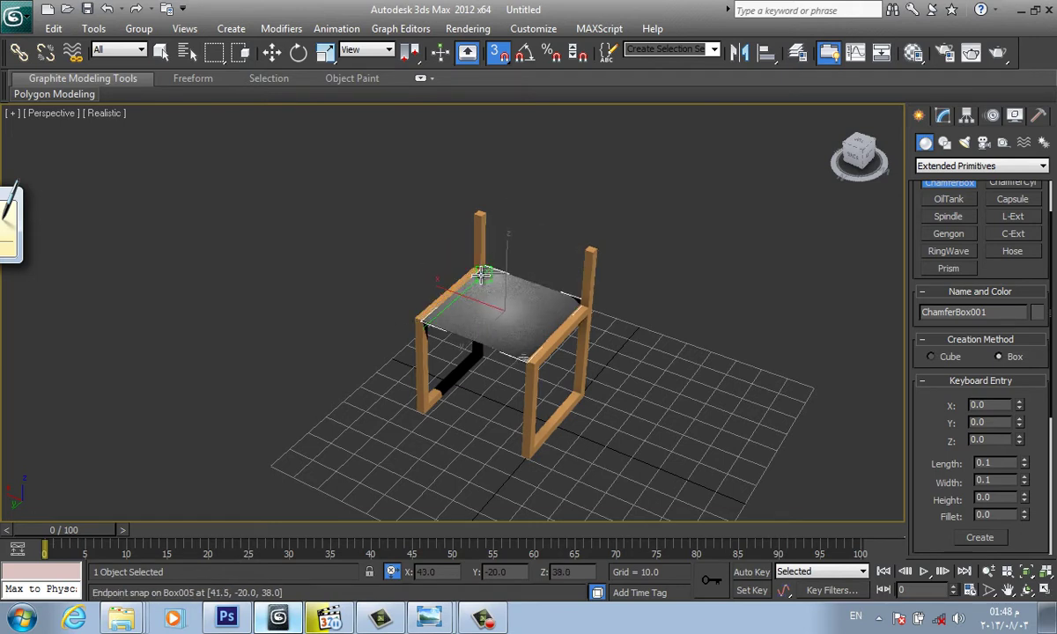
drag(478, 273, 469, 321)
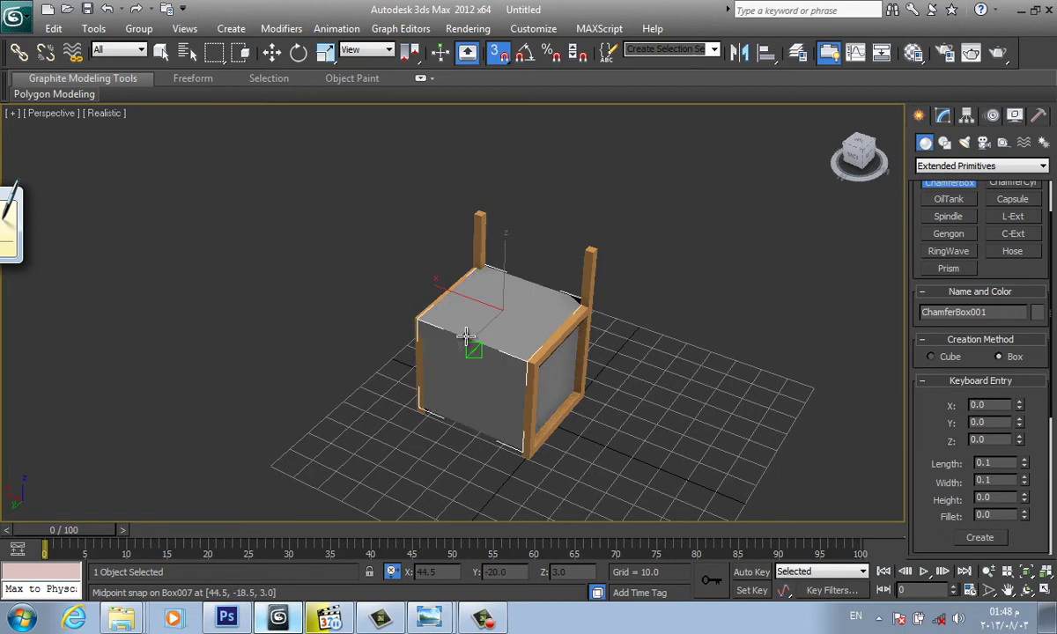
click(474, 285)
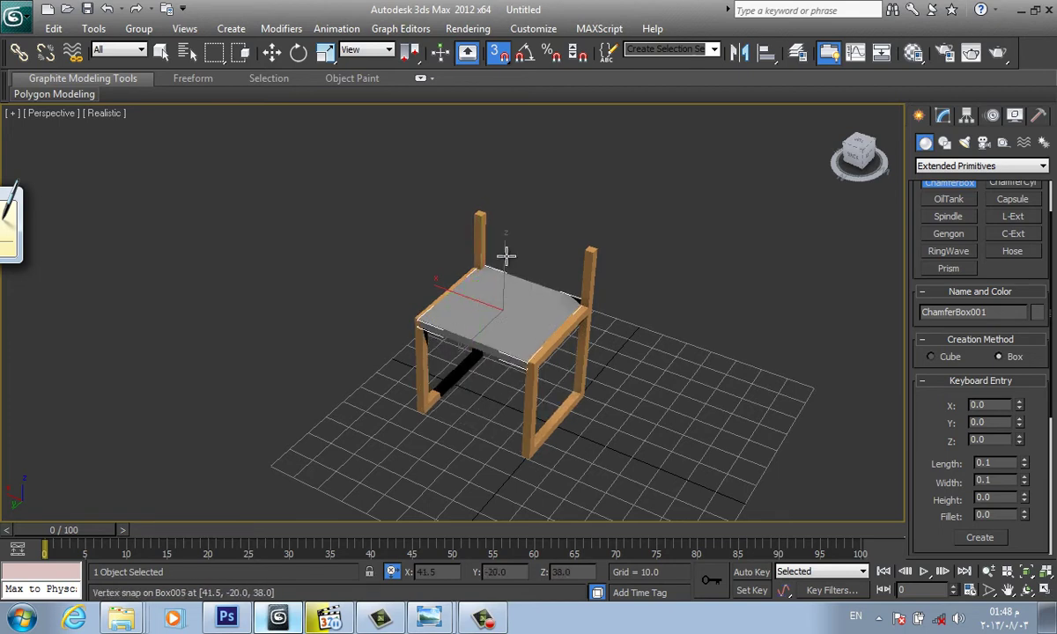
right_click(528, 199)
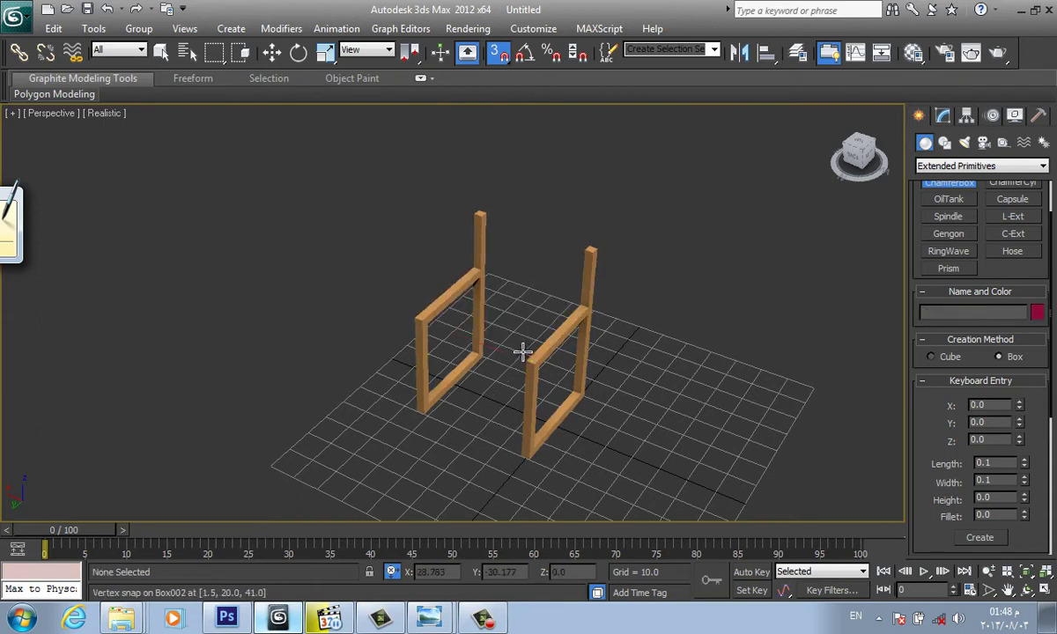
drag(524, 356, 484, 285)
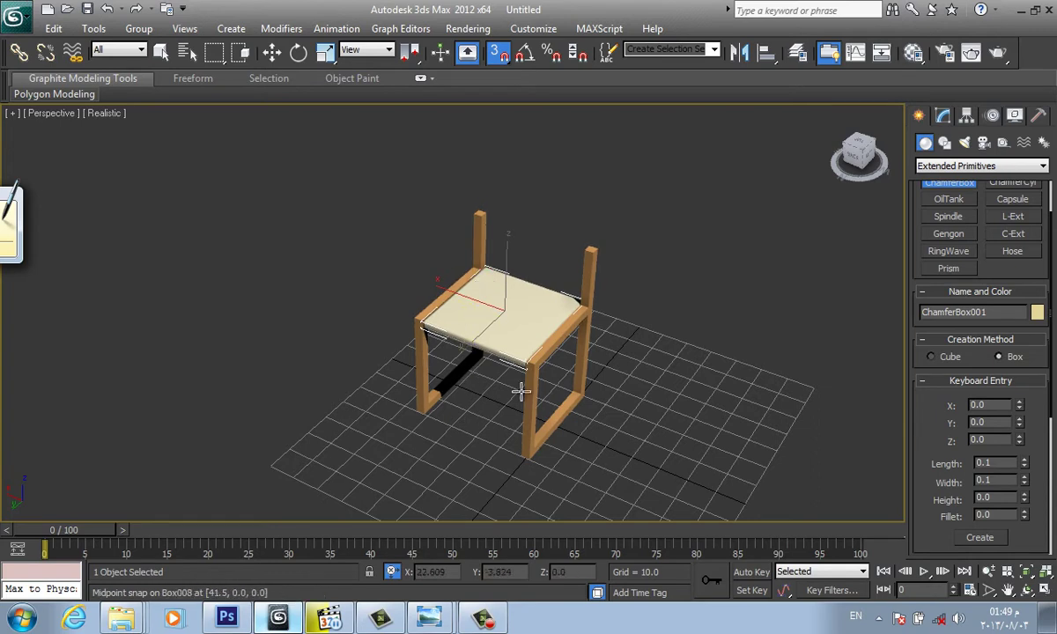
right_click(753, 252)
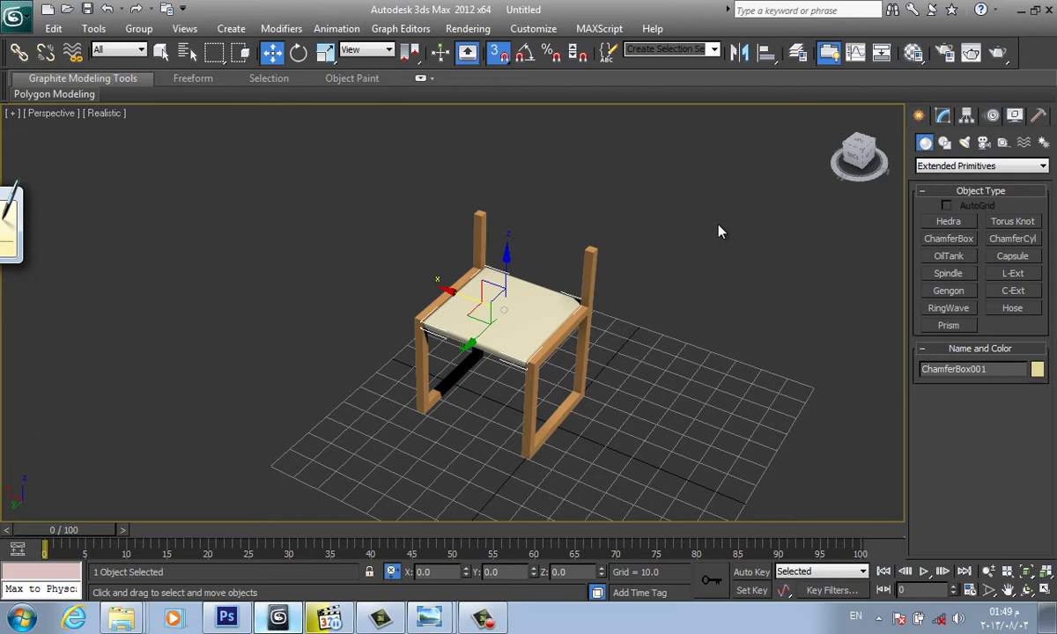
Adjust ChamferBox001's Height in the Modify panel and set its Fillet to about 1.489
click(943, 115)
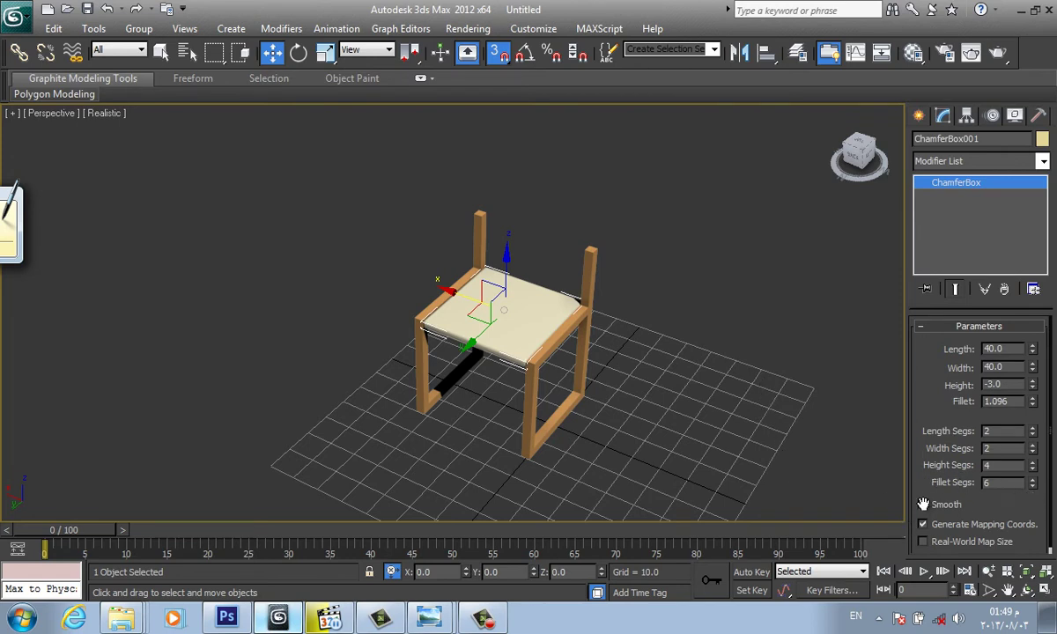
click(1008, 466)
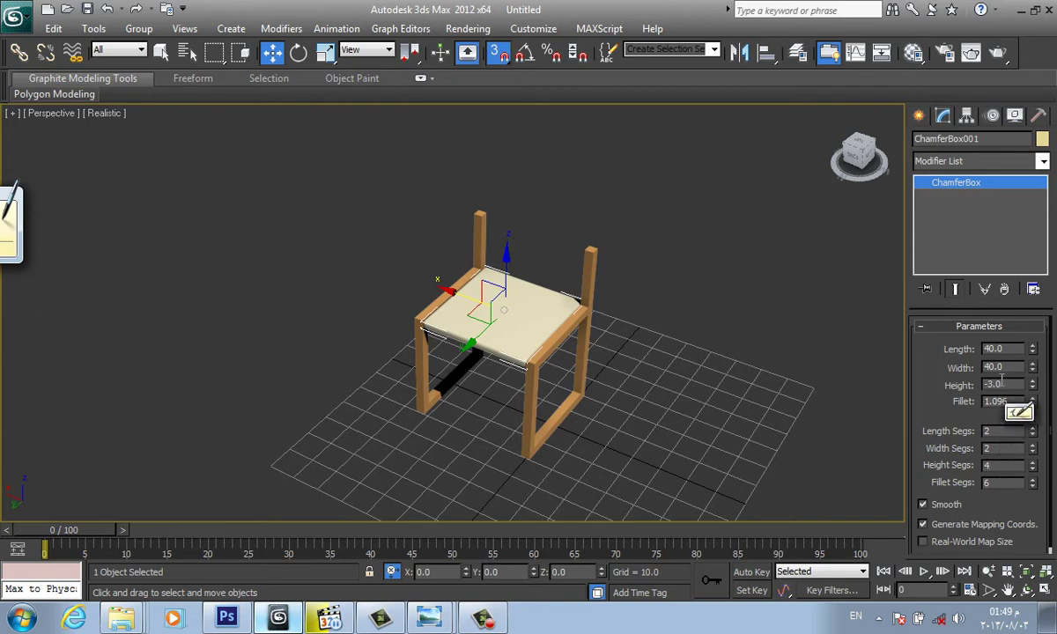
double_click(1002, 384)
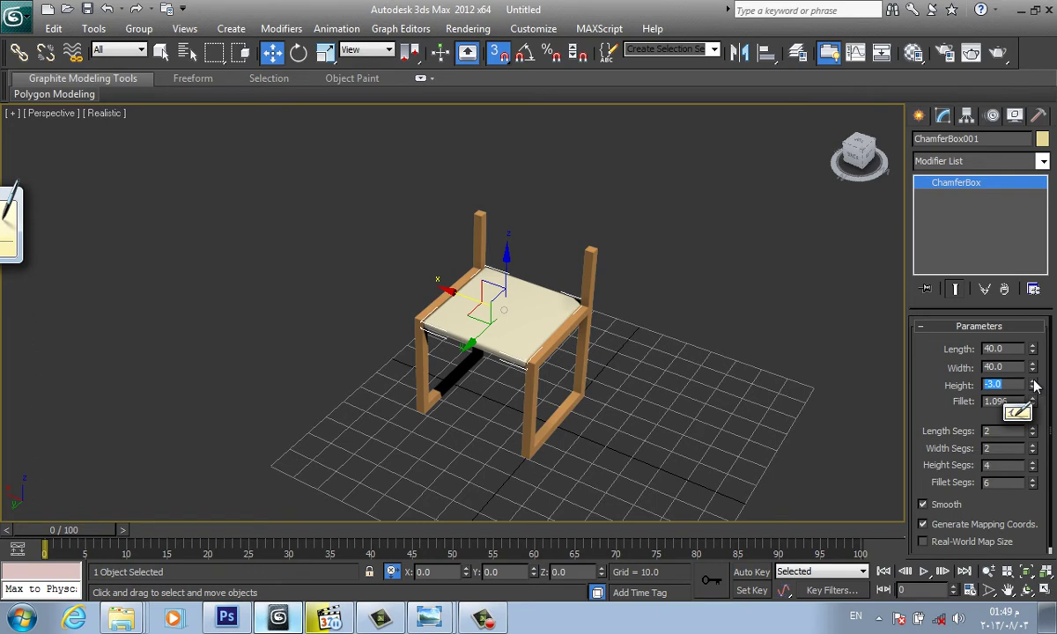
mouse_move(1034, 385)
mouse_down()
mouse_move(1034, 489)
mouse_move(1032, 342)
mouse_move(1033, 381)
mouse_up()
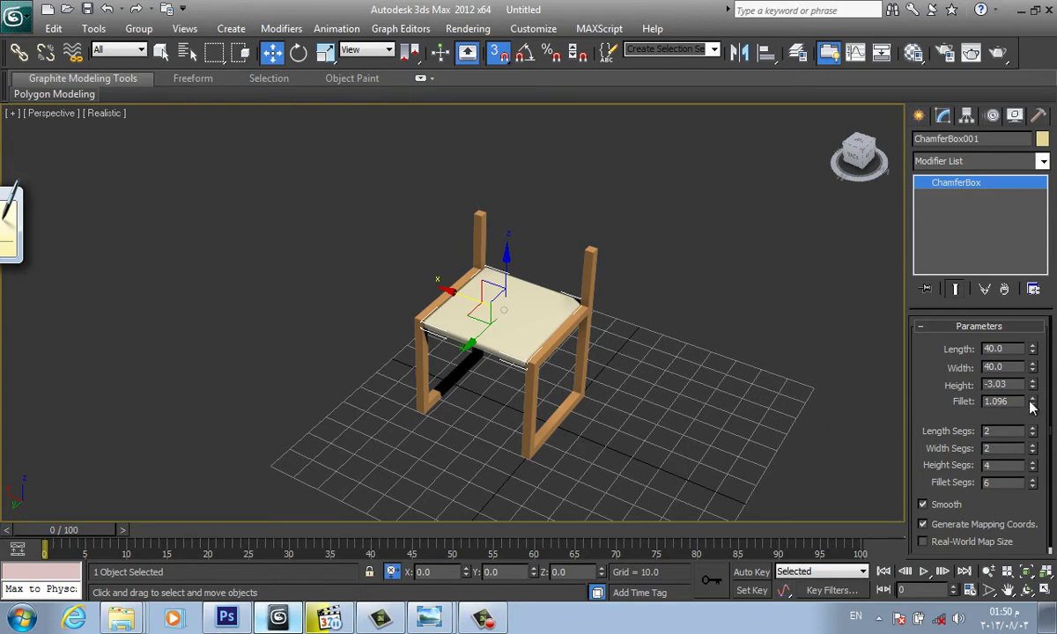
drag(1032, 403, 1029, 458)
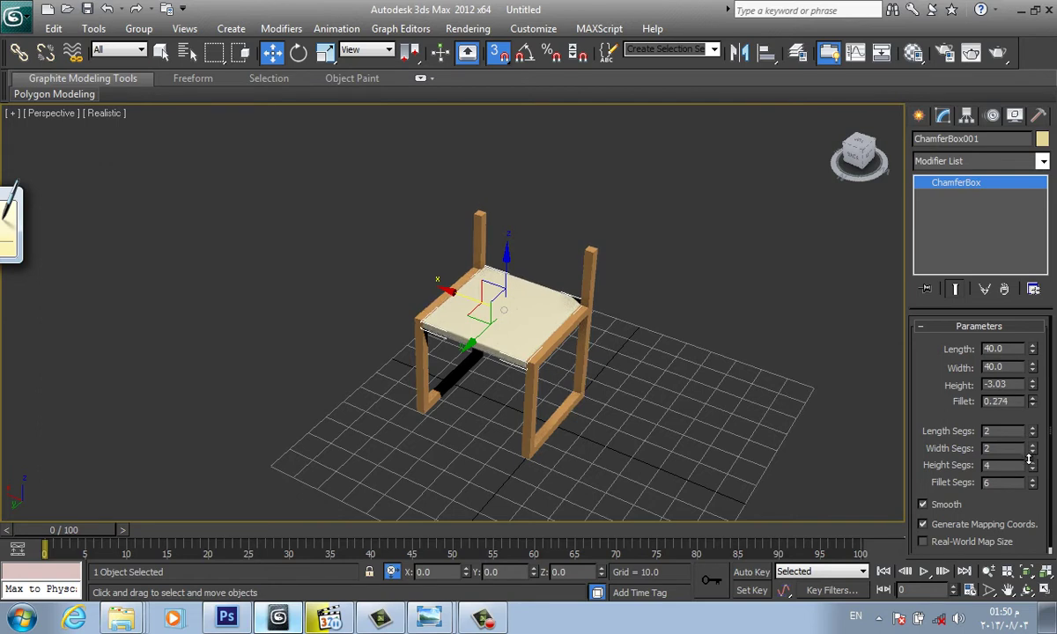
drag(1028, 459, 1029, 459)
drag(1028, 459, 1029, 447)
drag(1035, 406, 1034, 408)
drag(1036, 408, 1025, 433)
drag(1033, 401, 1034, 307)
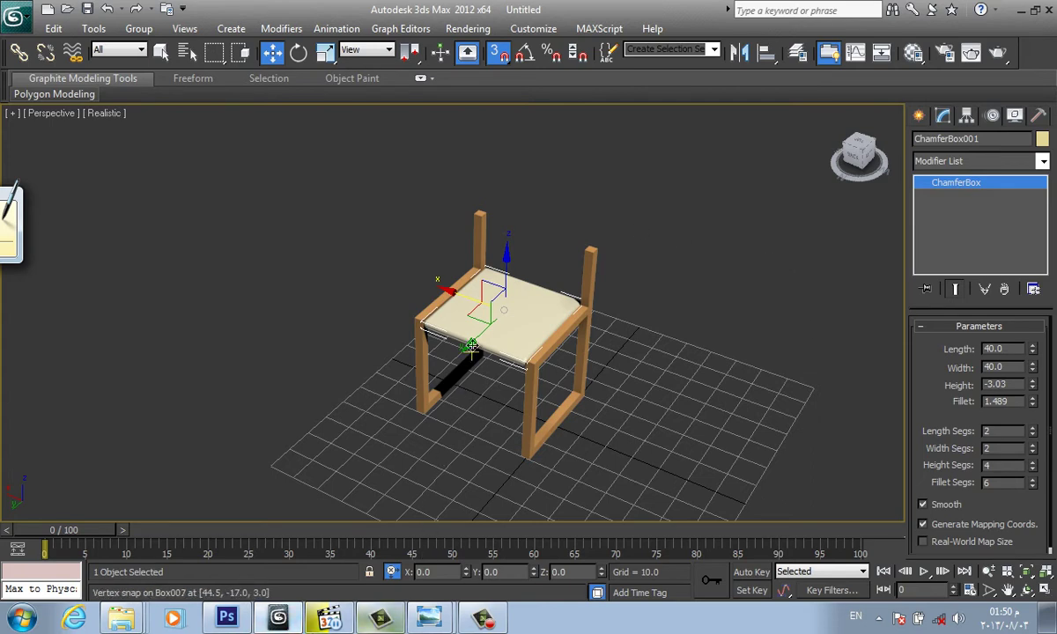
click(421, 589)
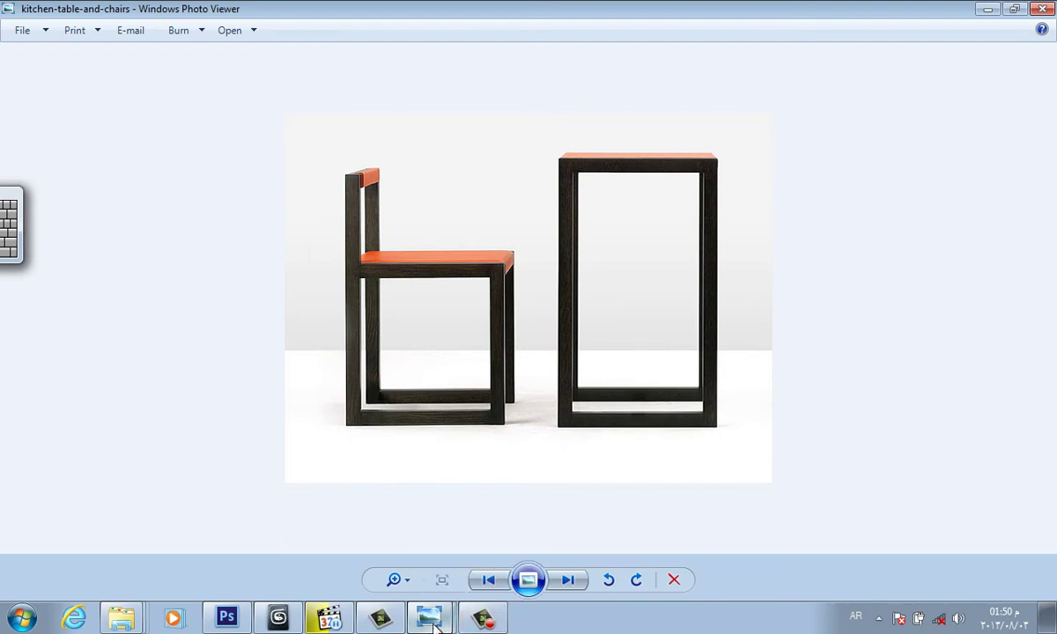
click(279, 620)
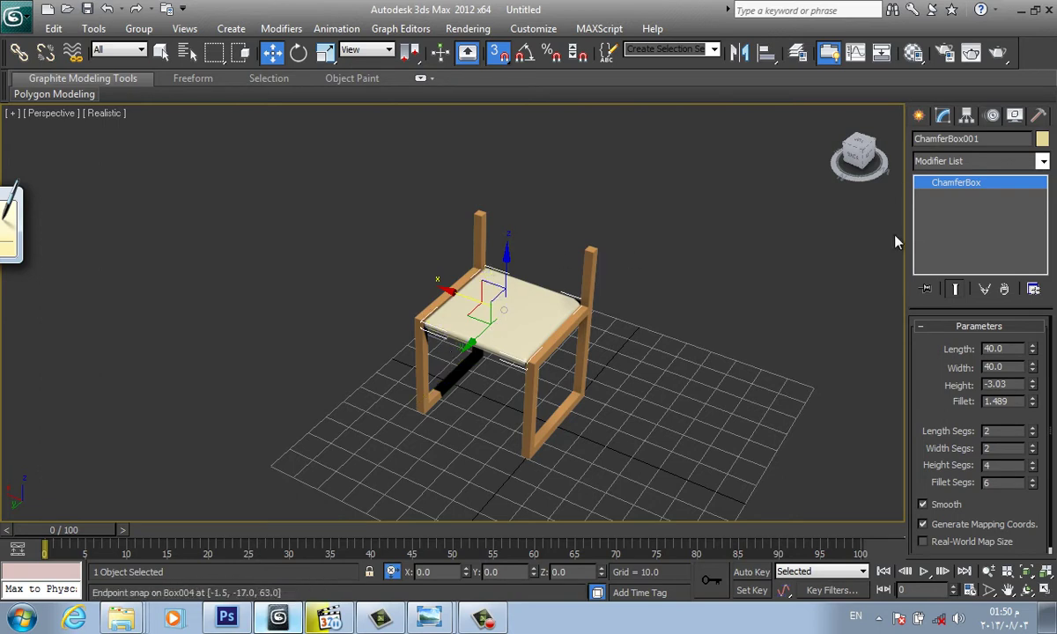
Pick the ChamferBox tool, discard the false starts, and centre the chair back in view
click(919, 116)
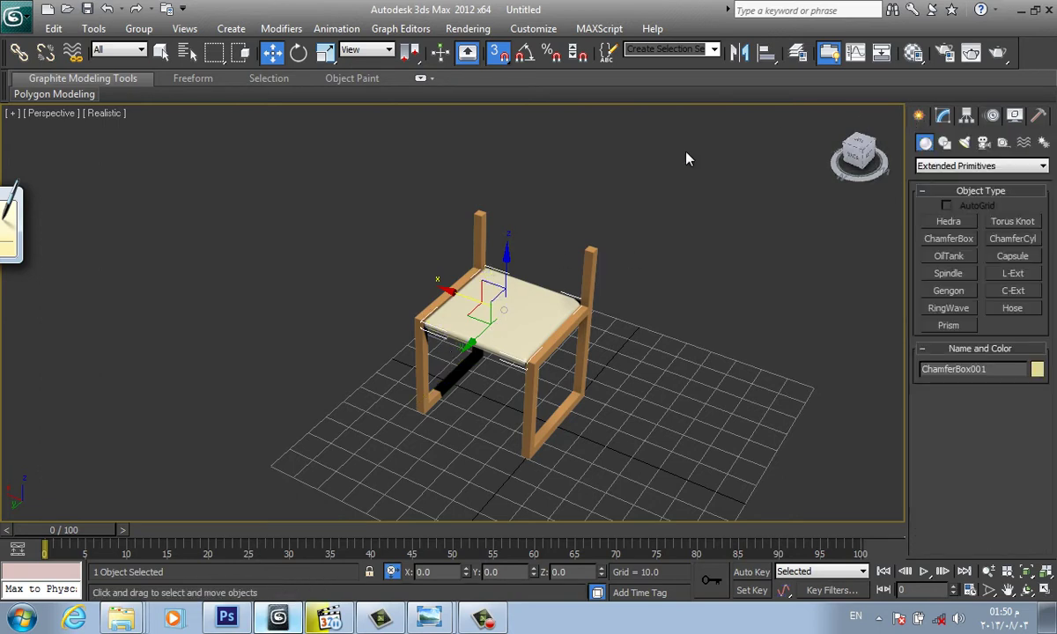
click(929, 240)
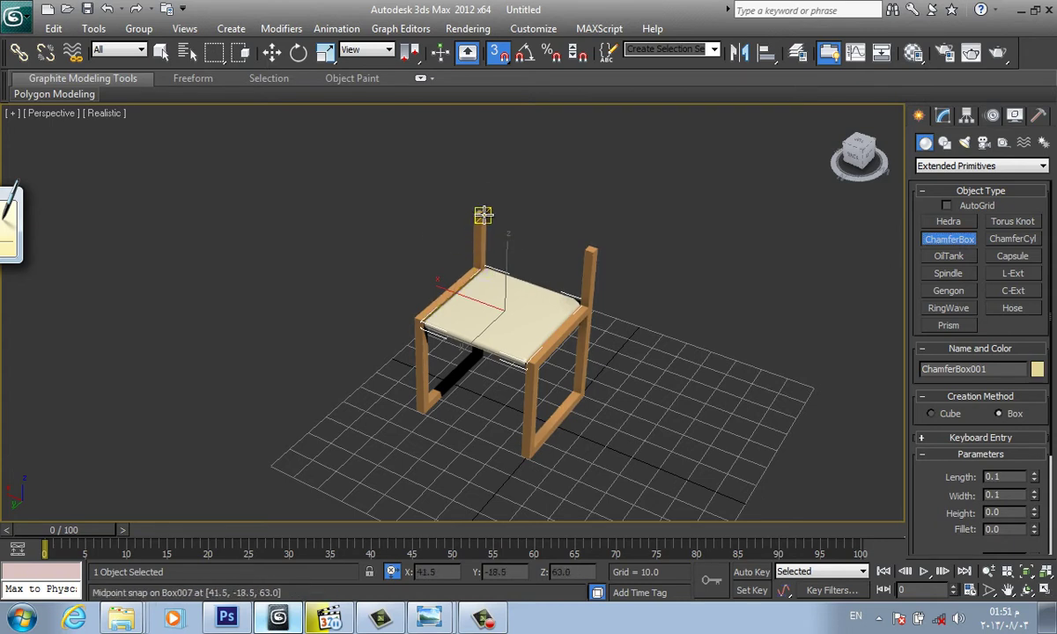
click(484, 215)
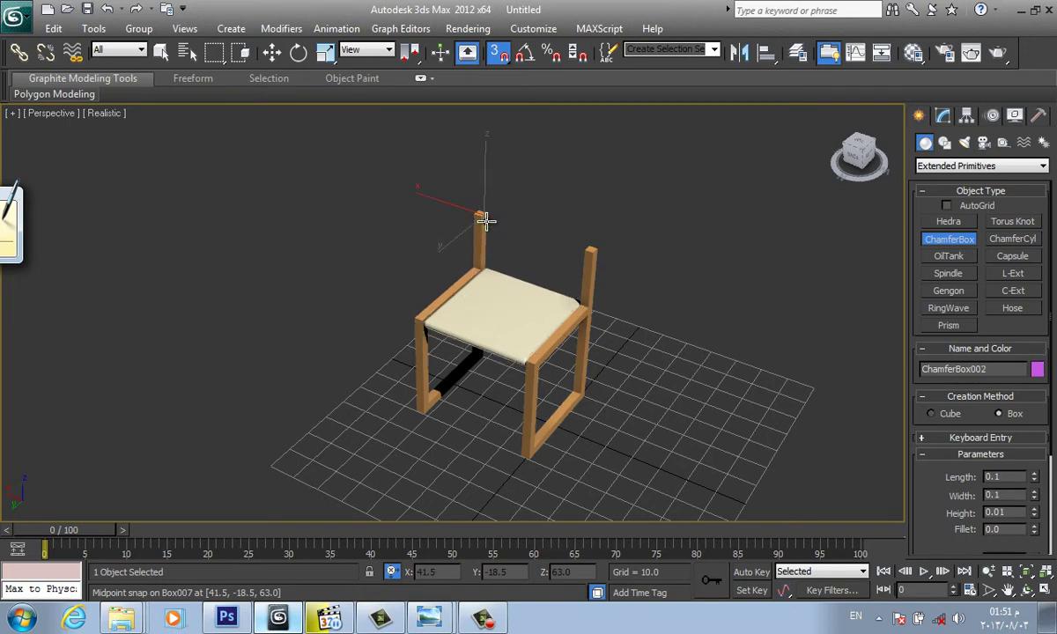
right_click(486, 220)
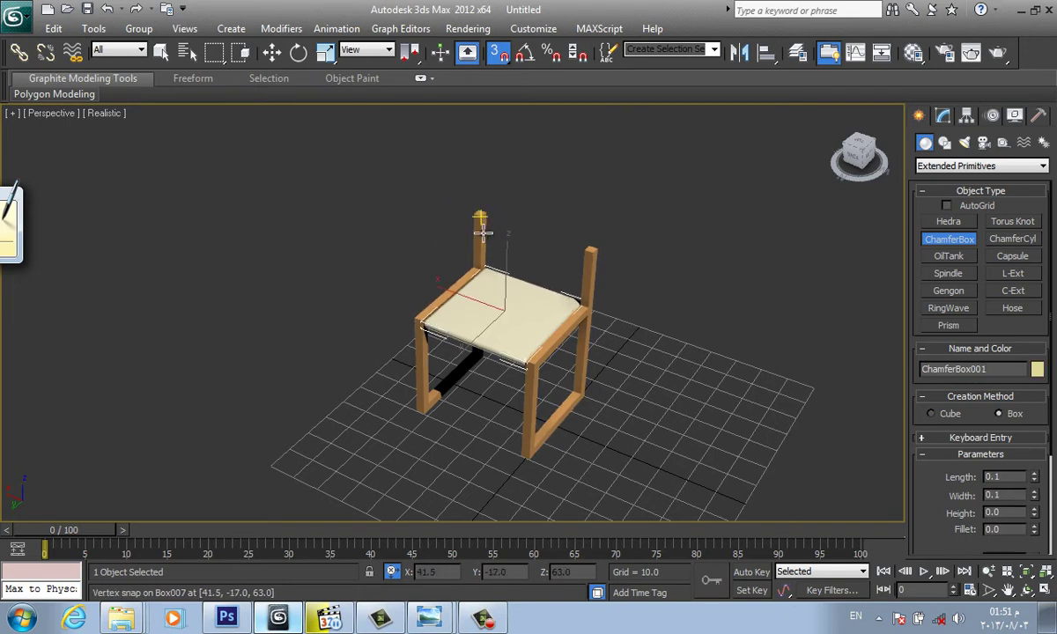
scroll(483, 231, up, 2)
mouse_move(491, 168)
mouse_down()
mouse_move(554, 238)
mouse_move(585, 253)
mouse_move(563, 209)
mouse_move(524, 184)
mouse_move(504, 216)
mouse_up()
right_click(526, 189)
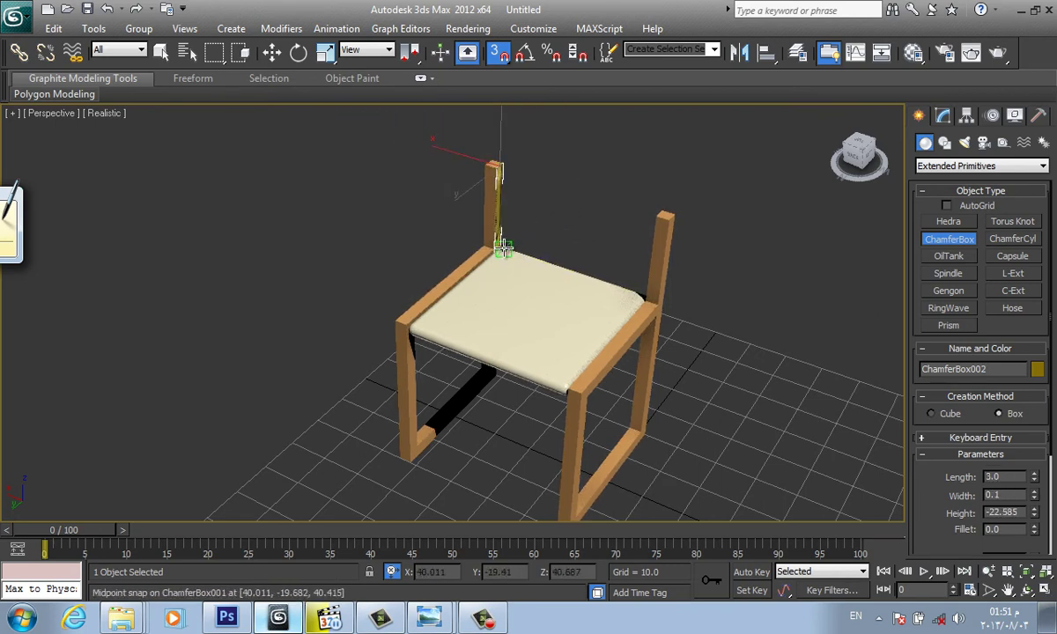
scroll(502, 259, down, 2)
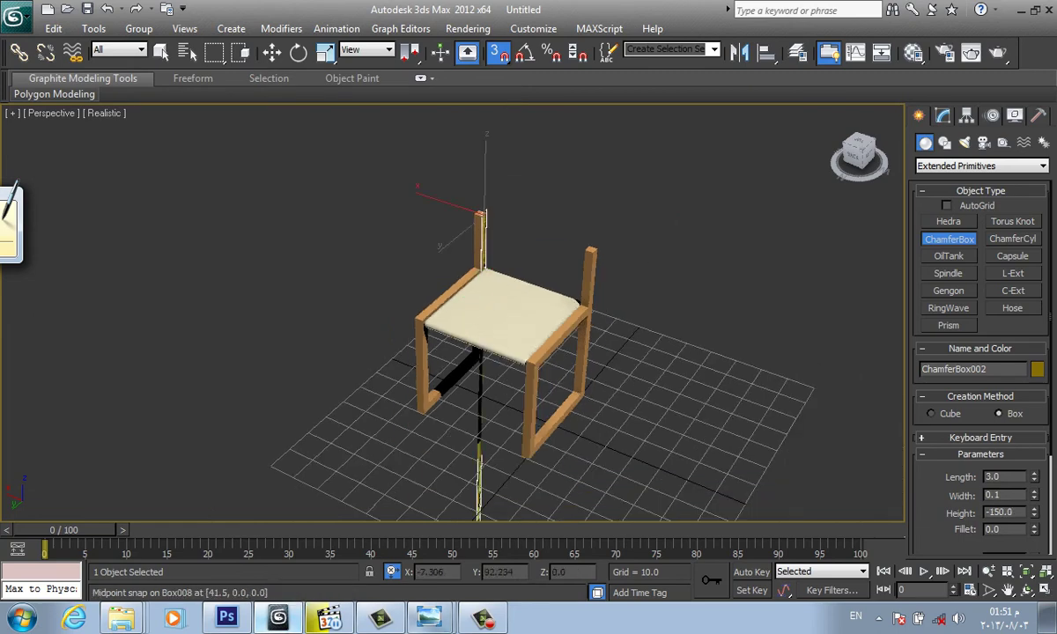
right_click(491, 333)
scroll(490, 333, up, 4)
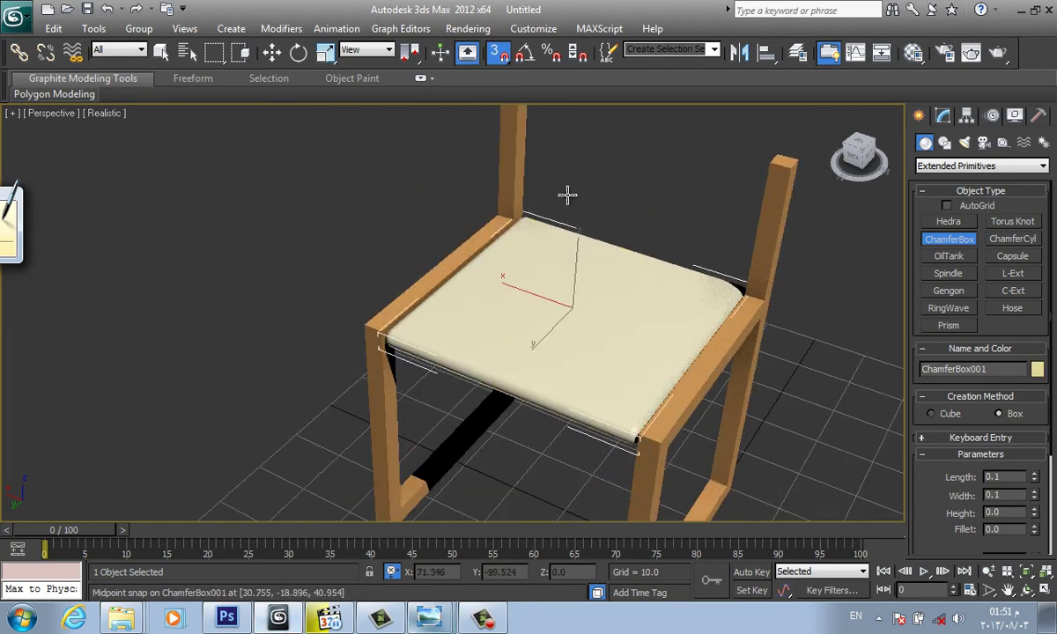
mouse_move(566, 194)
middle_down()
mouse_move(390, 262)
mouse_move(379, 250)
middle_up()
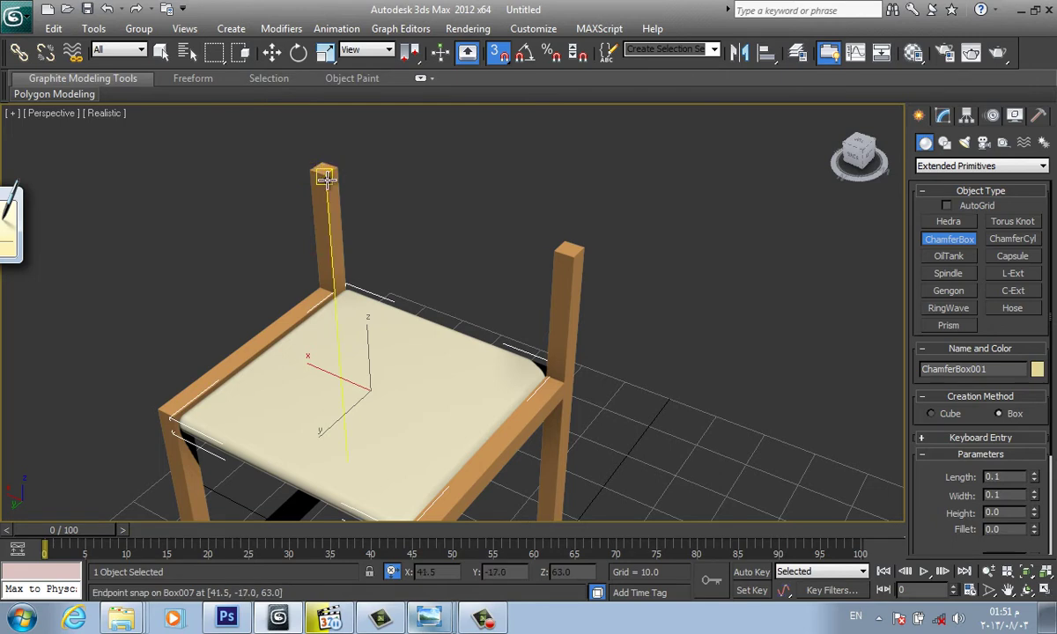
Draw blue ChamferBox002 (3 × 40 × -24.435, fillet 1.503) between the back posts down to the seat
mouse_move(325, 177)
mouse_down()
mouse_move(575, 227)
mouse_move(553, 253)
mouse_up()
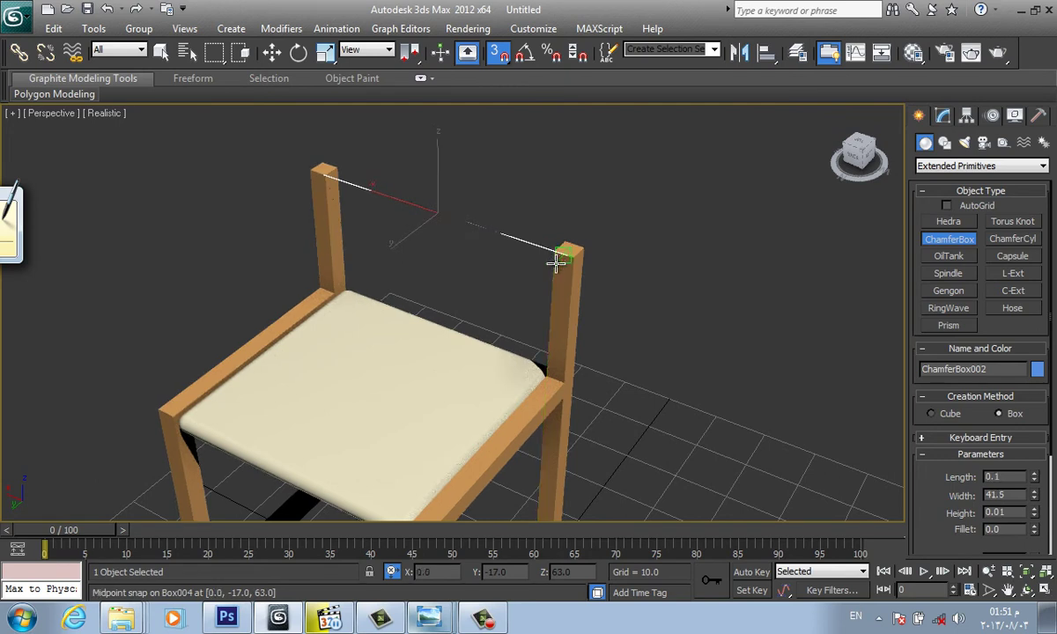
drag(553, 253, 563, 238)
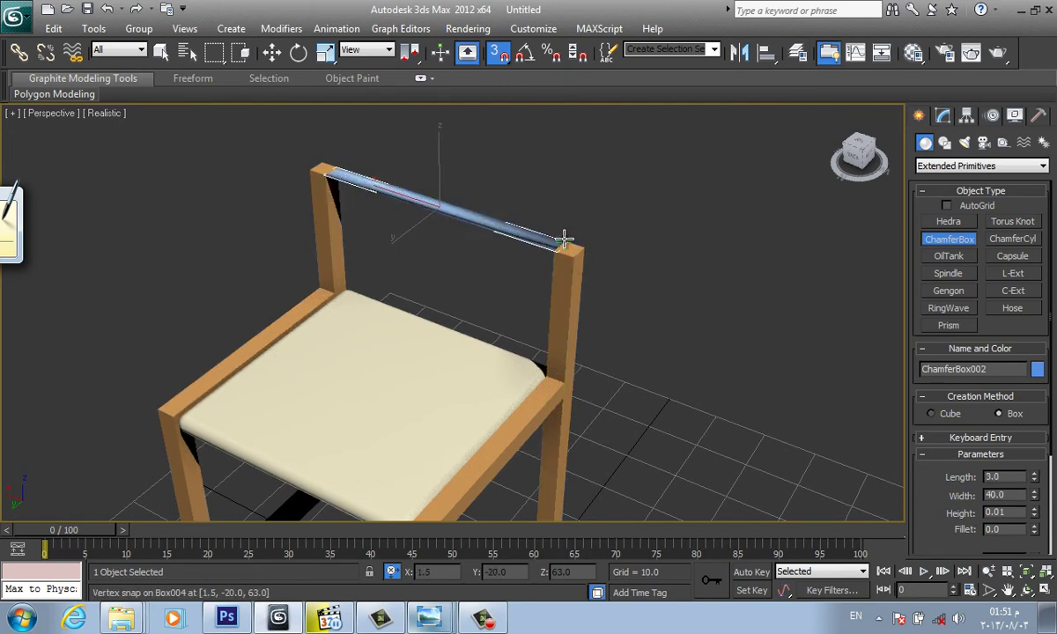
mouse_move(564, 238)
mouse_down()
mouse_move(555, 271)
mouse_move(531, 288)
mouse_move(535, 360)
mouse_up()
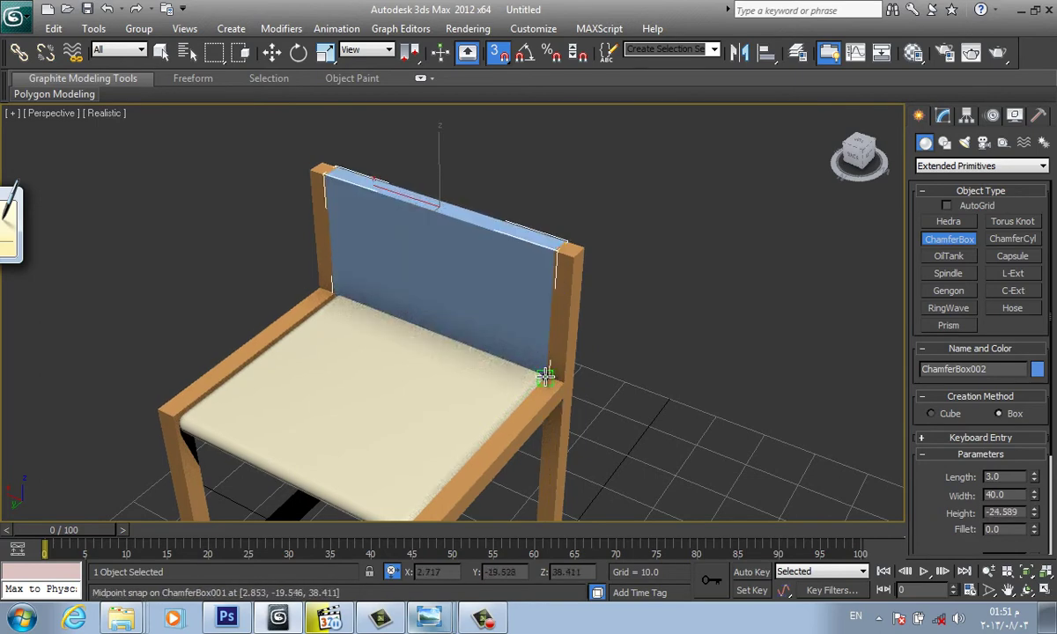
scroll(546, 374, up, 3)
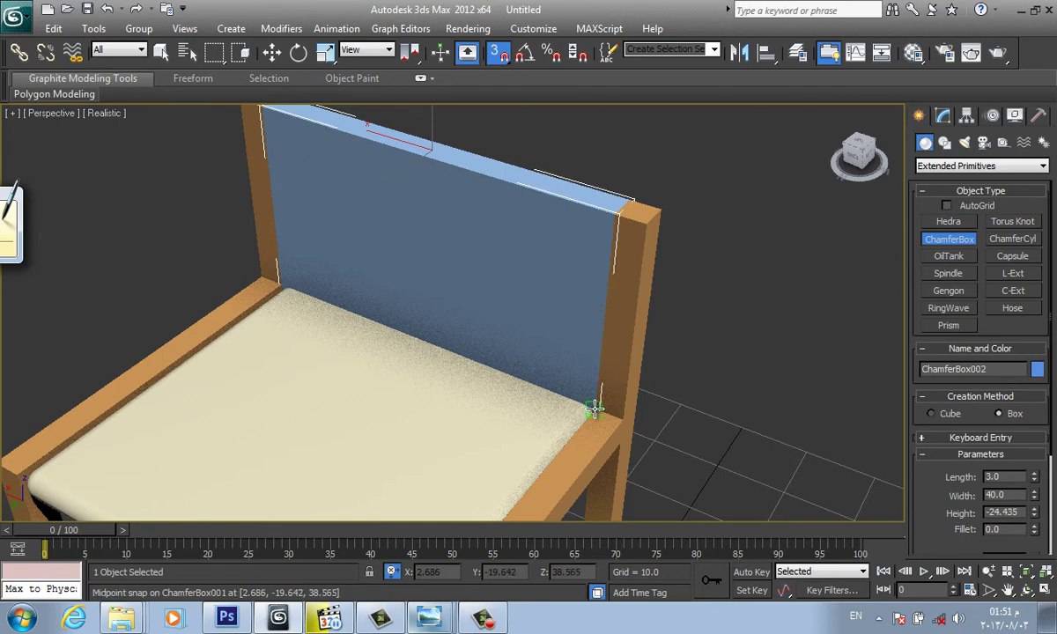
click(594, 408)
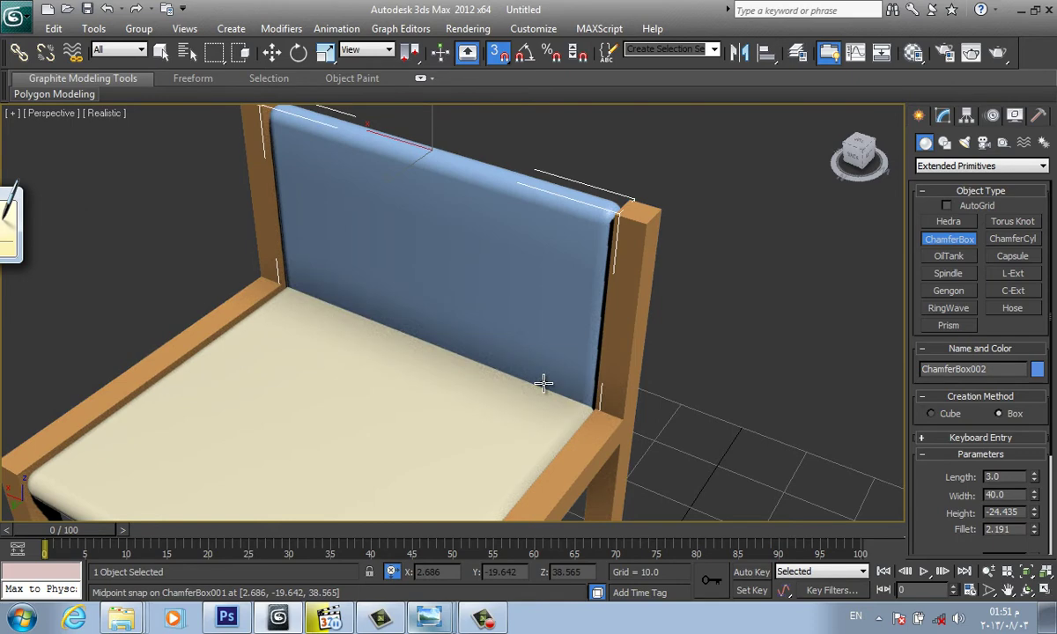
click(494, 415)
scroll(392, 375, down, 3)
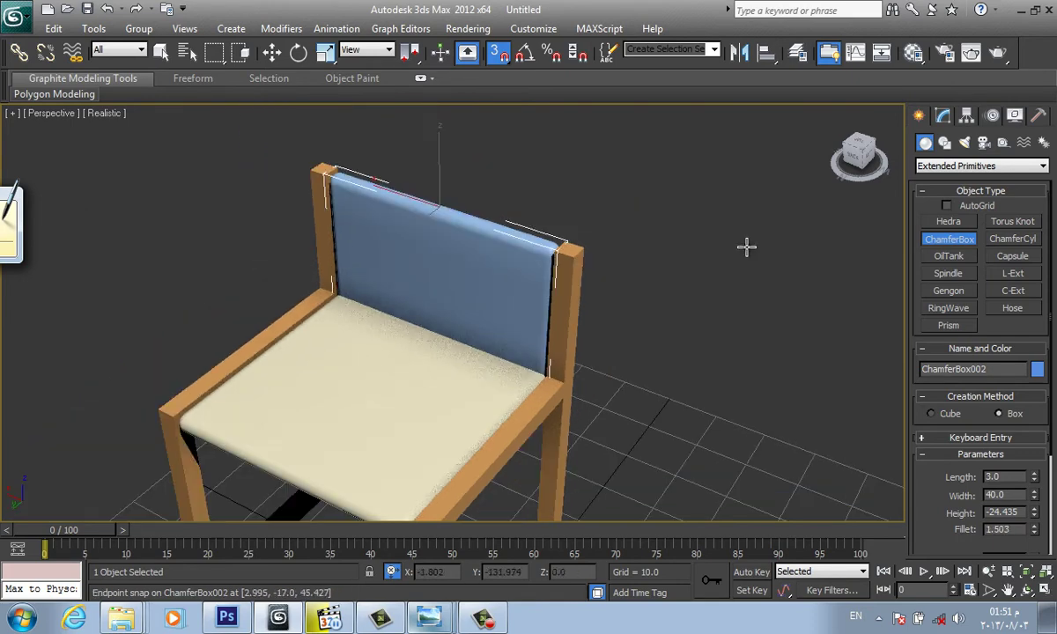
right_click(746, 247)
right_click(649, 240)
Reshape ChamferBox002 into a slim top rail with Height -4.716 and Fillet 0.602
key(Escape)
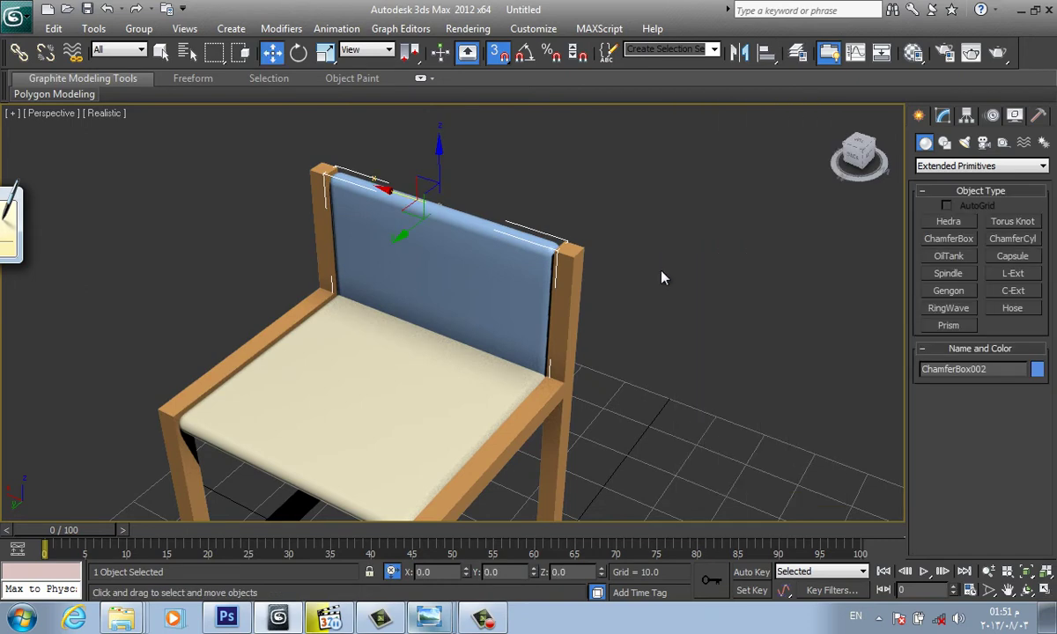
click(943, 116)
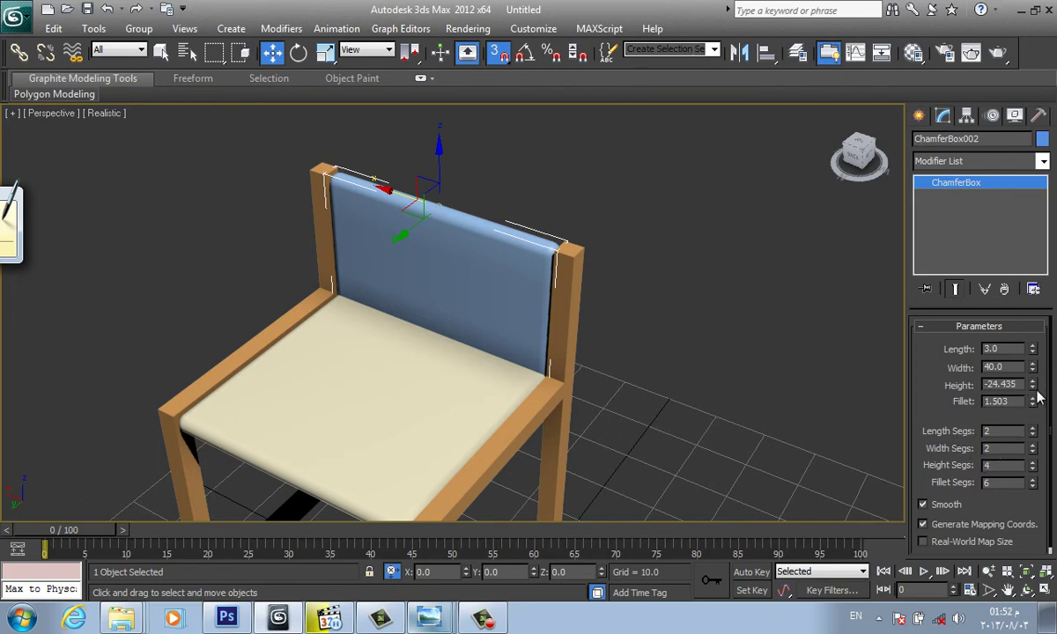
mouse_move(1034, 388)
mouse_down()
mouse_move(1031, 429)
mouse_move(1036, 377)
mouse_up()
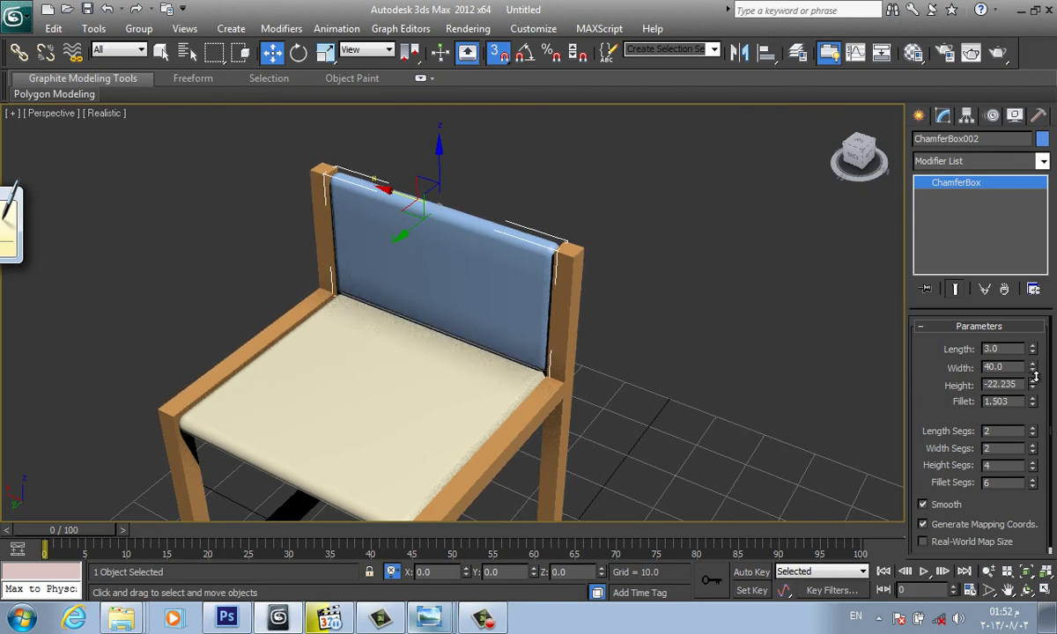
mouse_move(1035, 377)
mouse_down()
mouse_move(1035, 392)
mouse_move(1032, 303)
mouse_up()
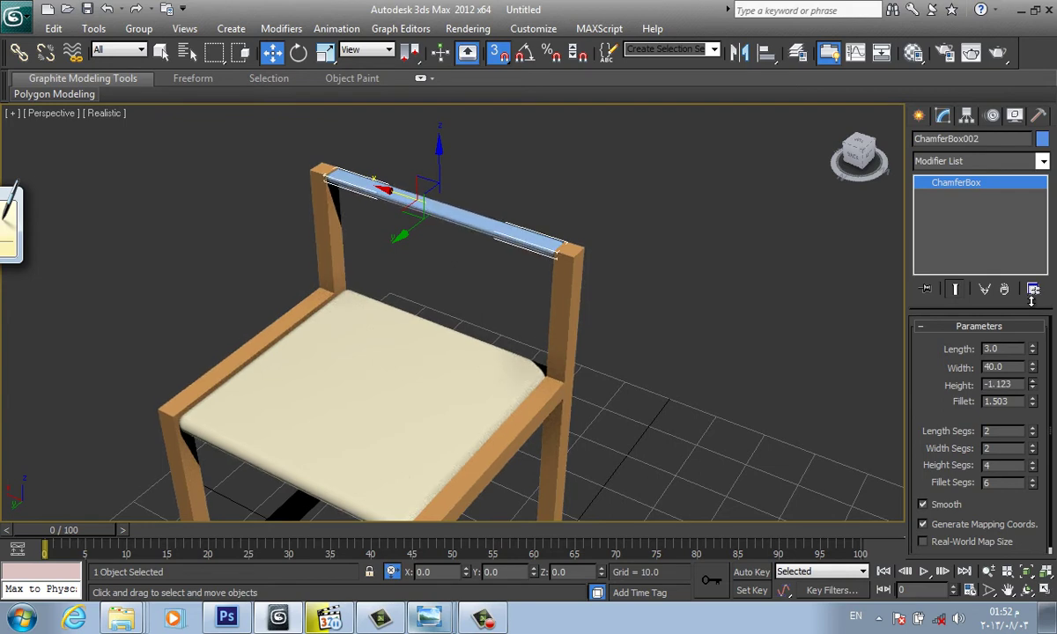
mouse_move(1031, 302)
mouse_down()
mouse_move(1030, 291)
mouse_move(1035, 306)
mouse_up()
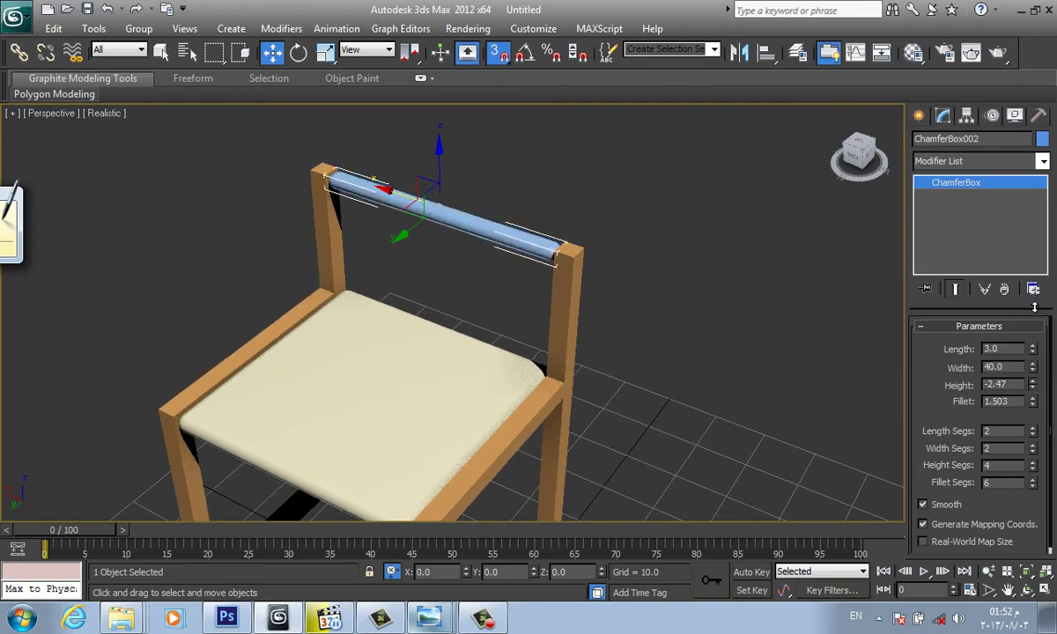
drag(1035, 307, 1037, 312)
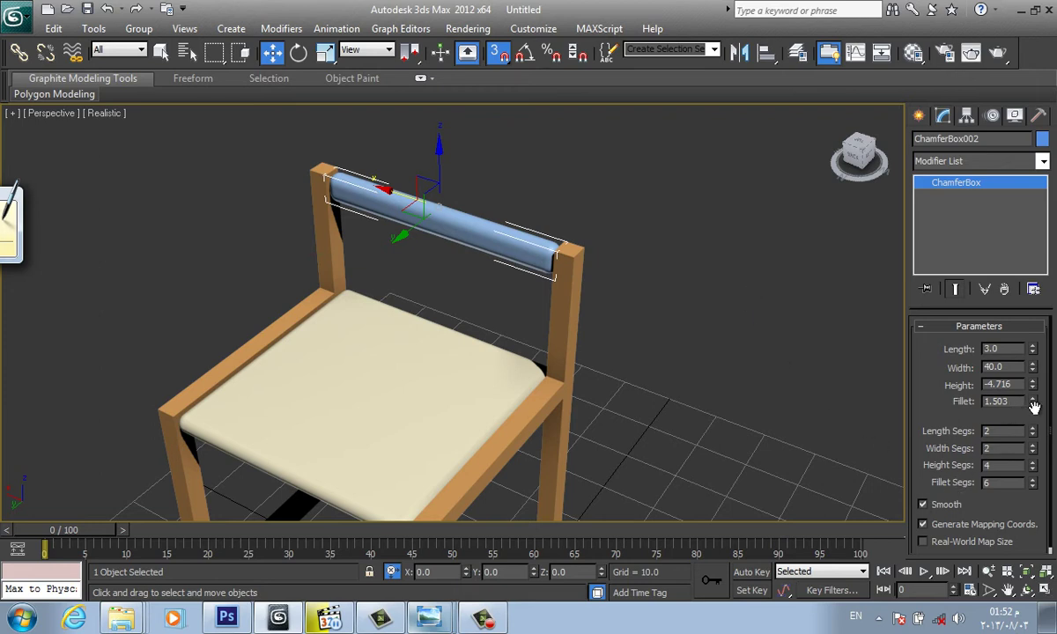
mouse_move(1033, 404)
mouse_down()
mouse_move(1035, 419)
mouse_move(1036, 410)
mouse_up()
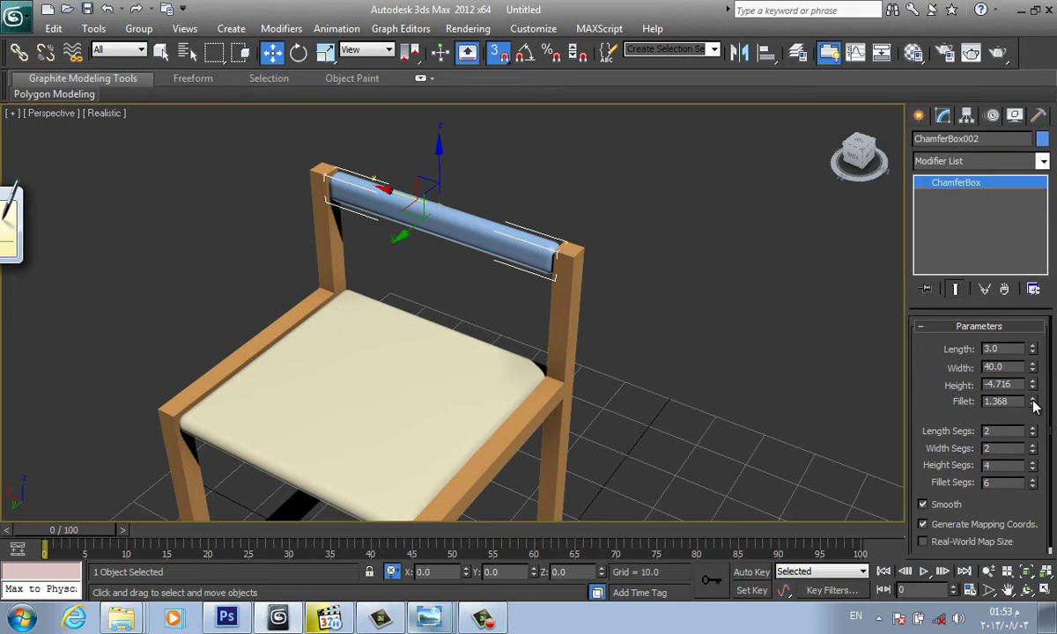
drag(1036, 405, 1031, 450)
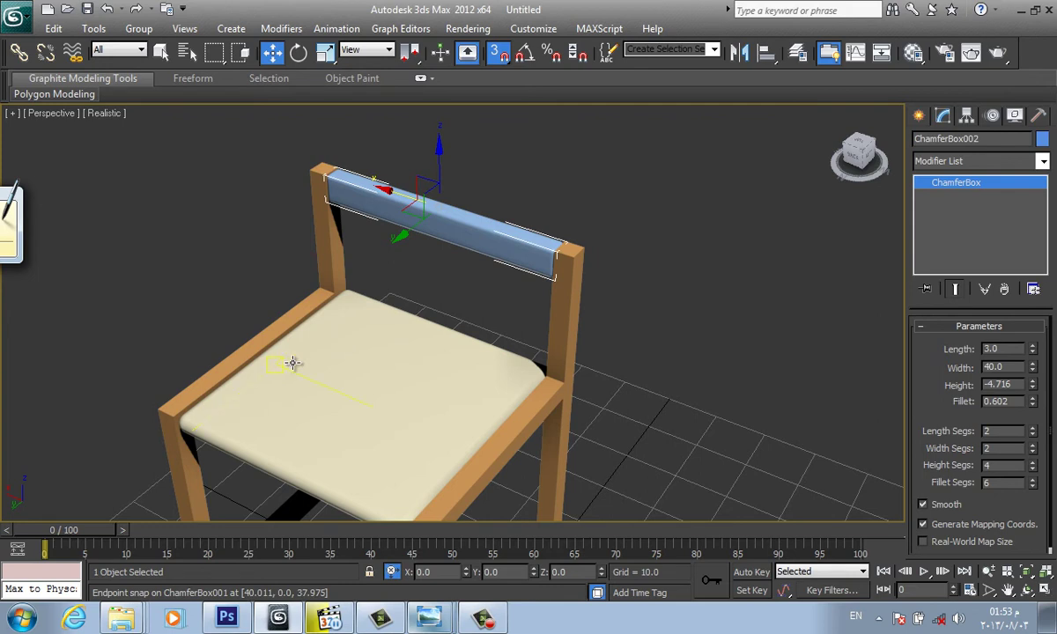
drag(275, 354, 353, 375)
Colour the seat and top rail dark red
right_click(550, 190)
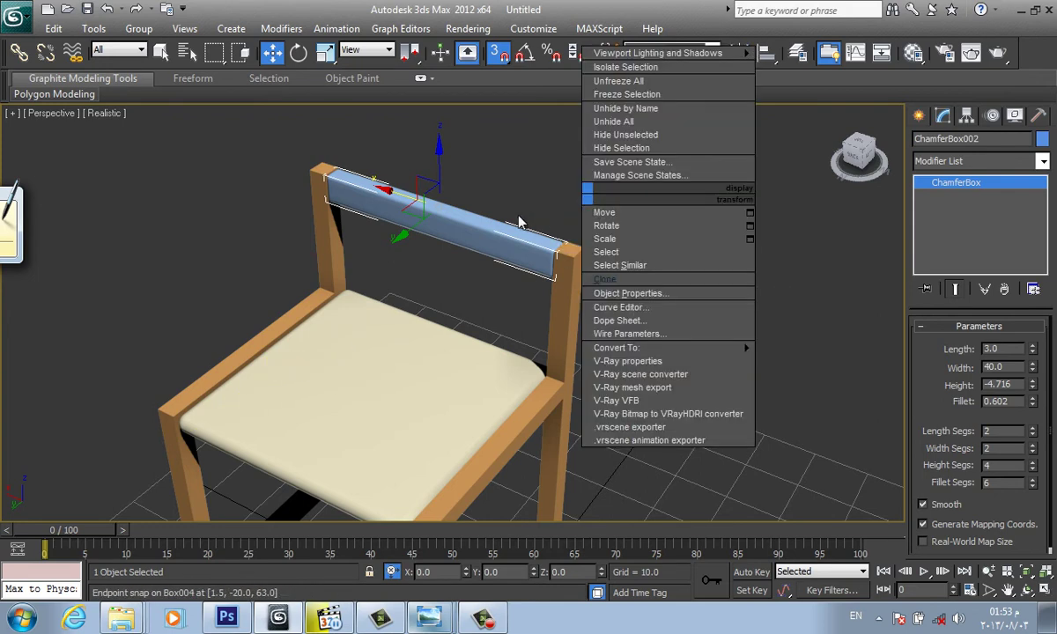
click(481, 227)
ctrl+click(401, 377)
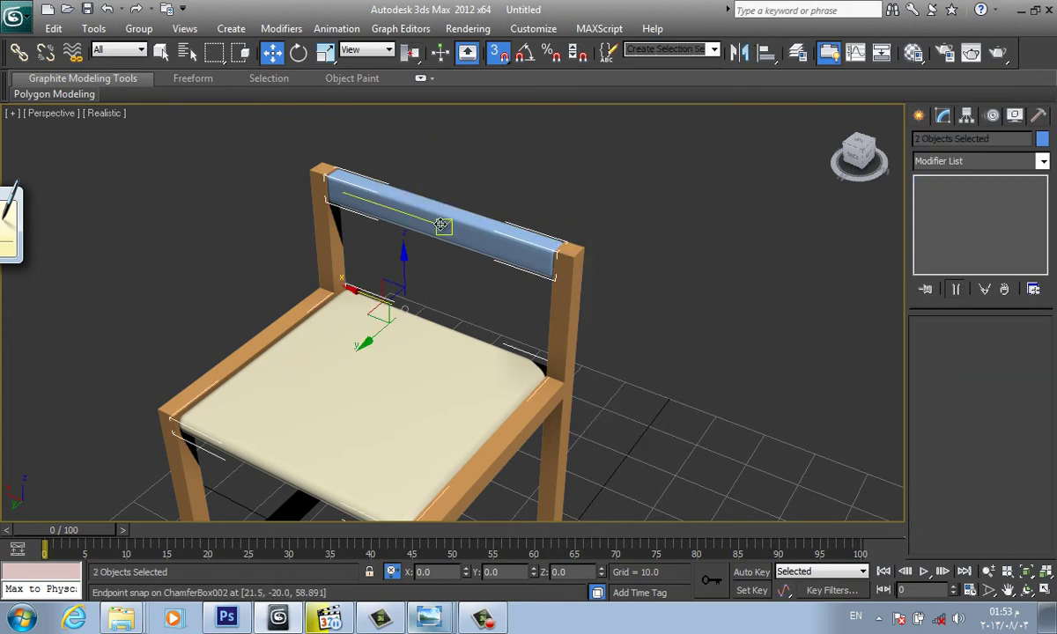
click(1042, 139)
click(398, 299)
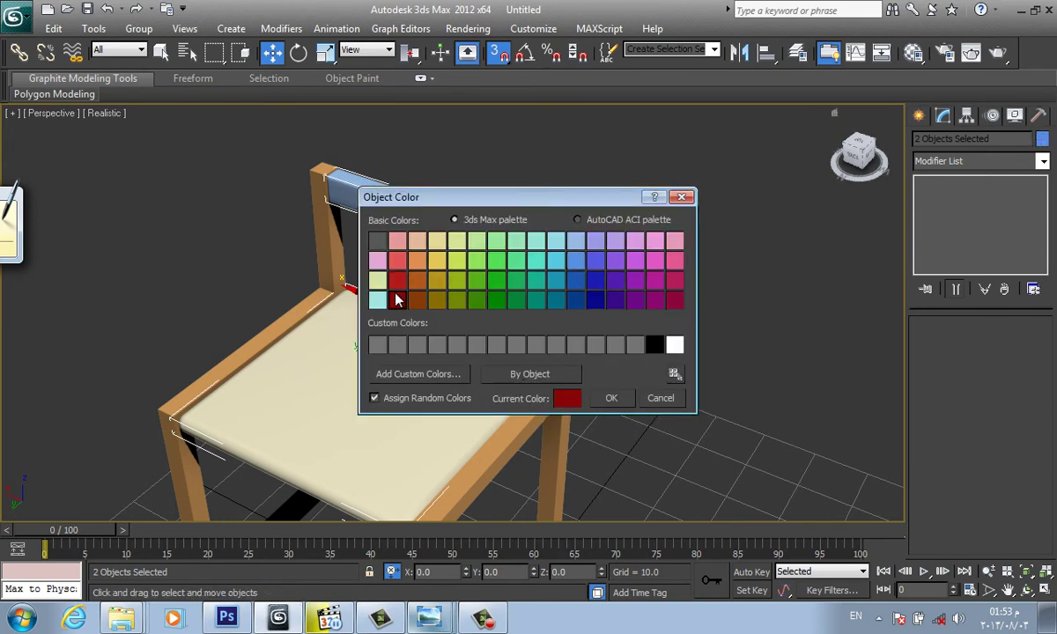
click(612, 398)
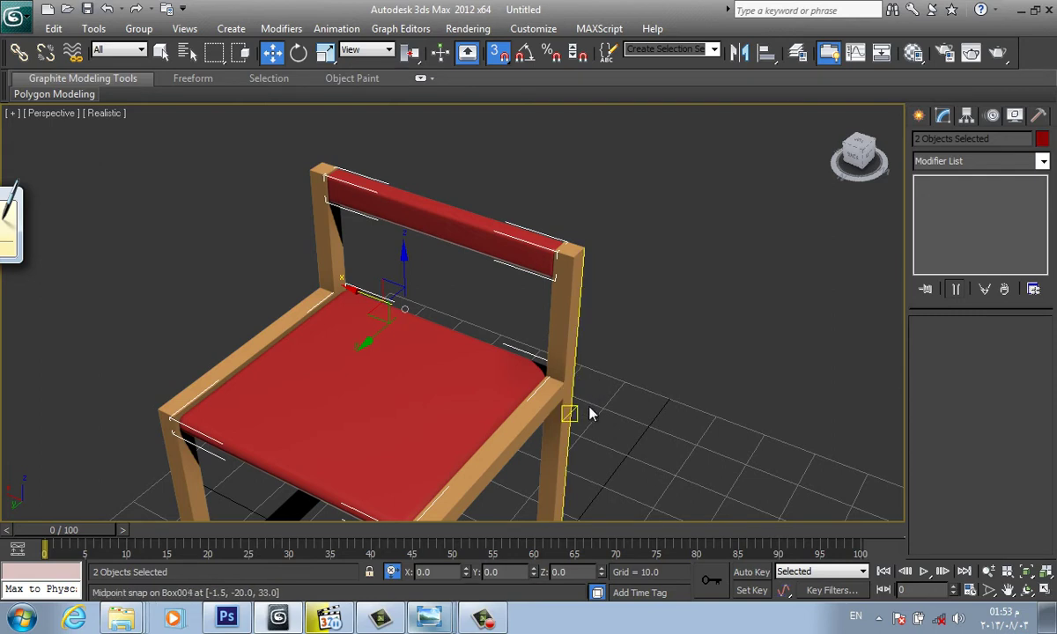
Select the wooden frame pieces, set their object colour to black, then deselect everything
key(ctrl+a)
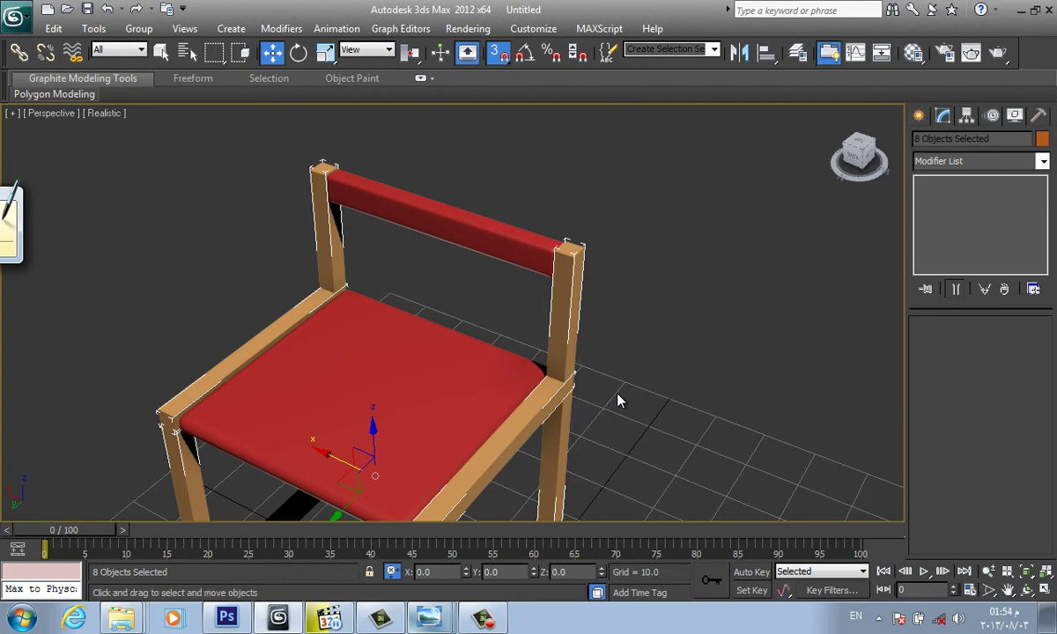
key(ctrl+z)
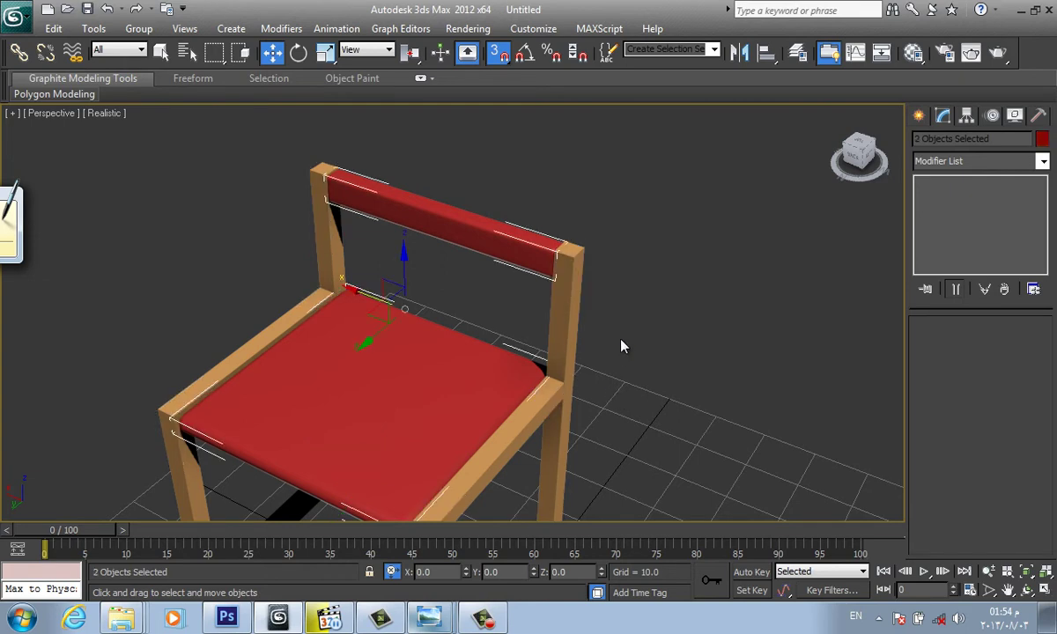
key(ctrl+y)
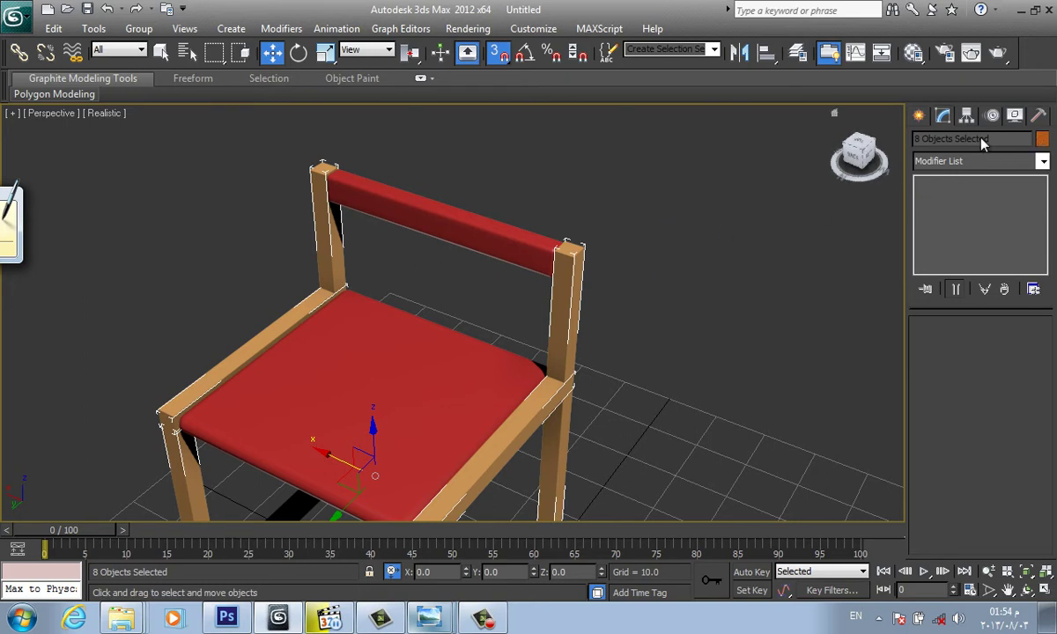
click(1042, 140)
click(654, 345)
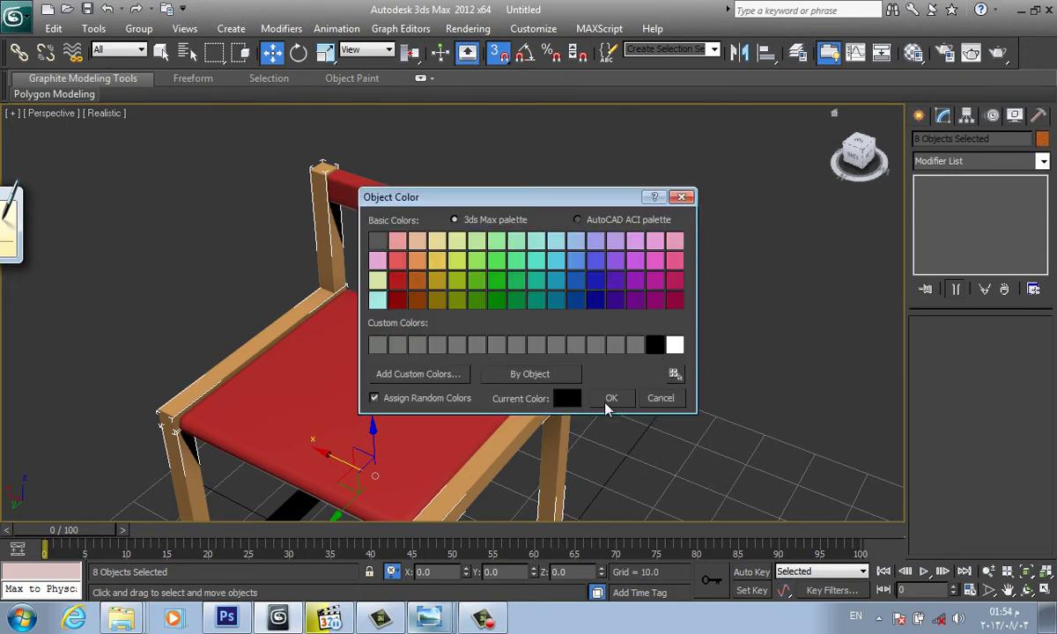
click(611, 398)
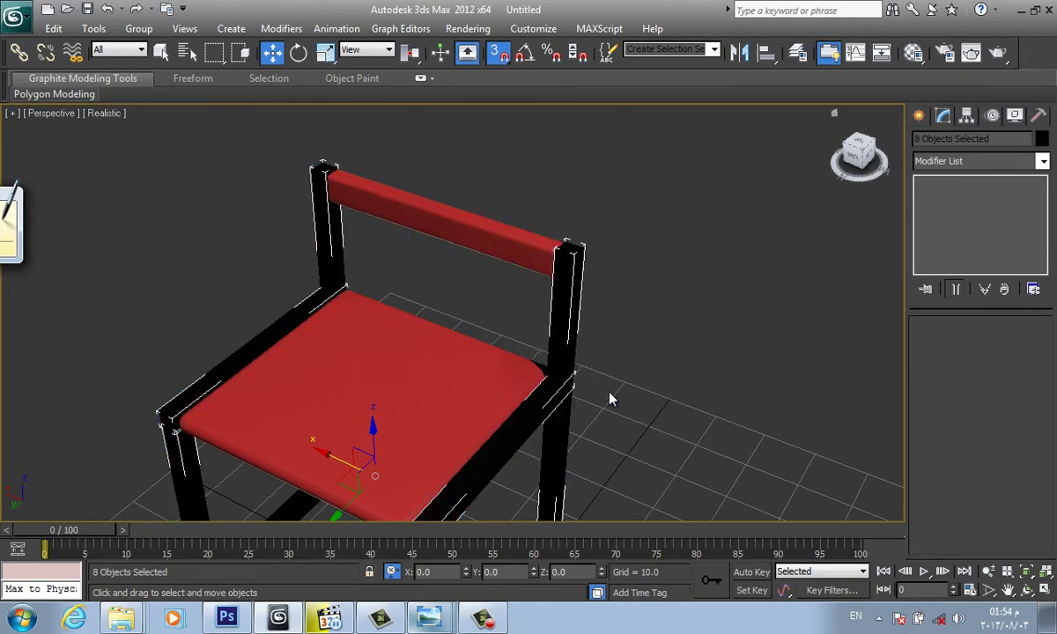
click(679, 252)
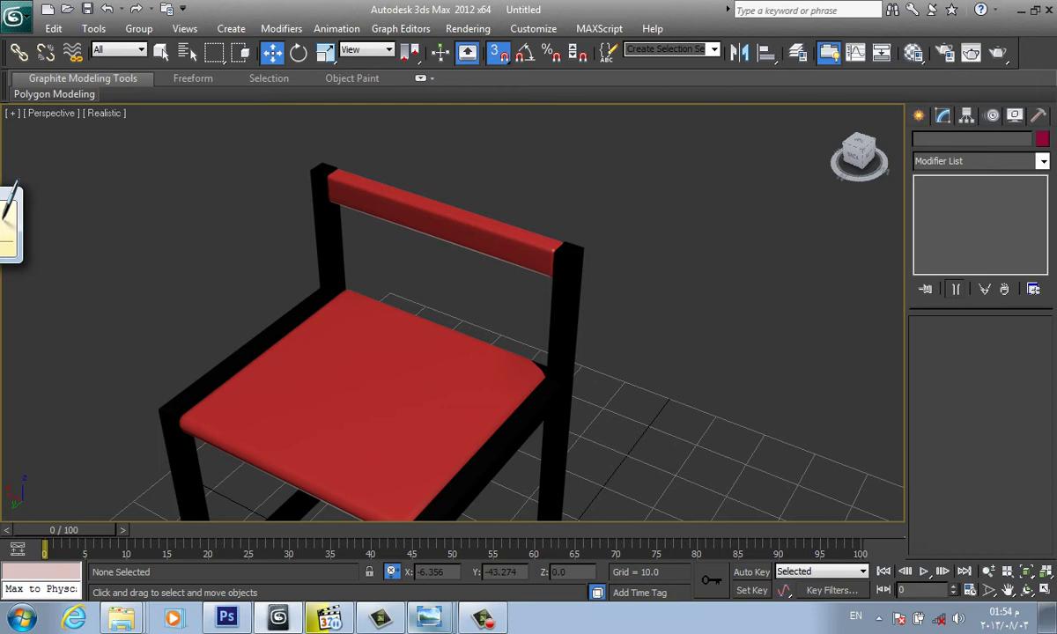
Zoom out and centre the chair in view, then select all ten chair parts
scroll(494, 441, down, 5)
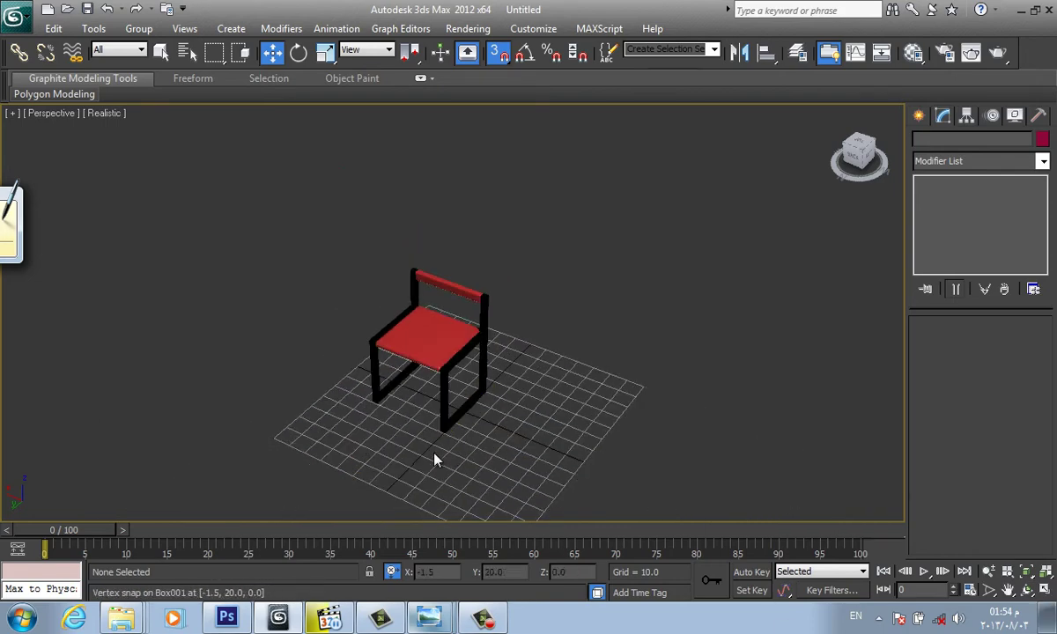
middle_drag(418, 448, 542, 454)
scroll(503, 448, up, 5)
scroll(520, 458, down, 5)
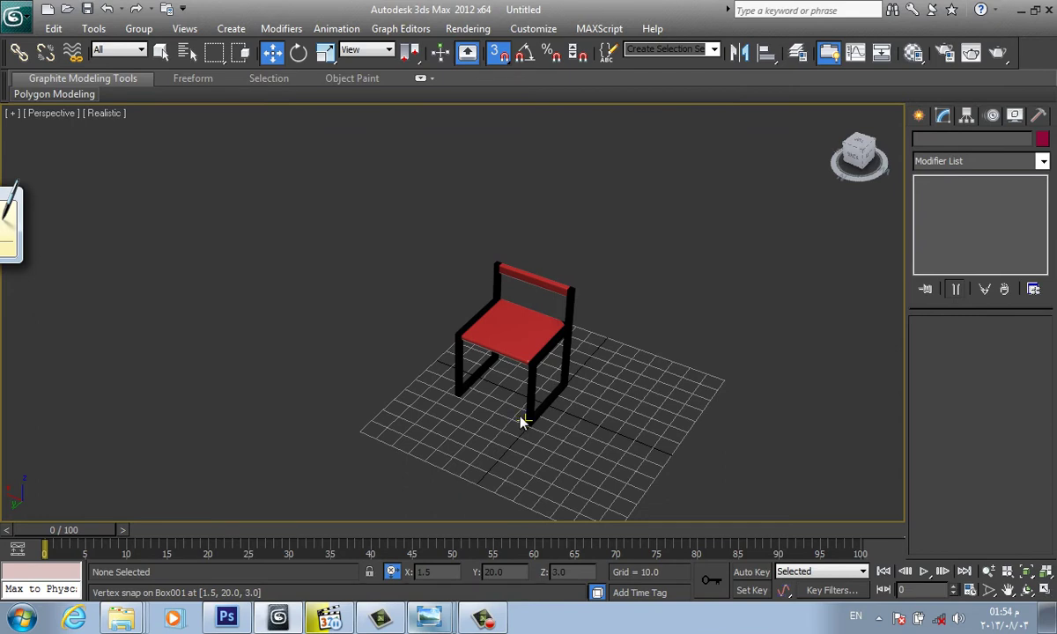
key(ctrl+a)
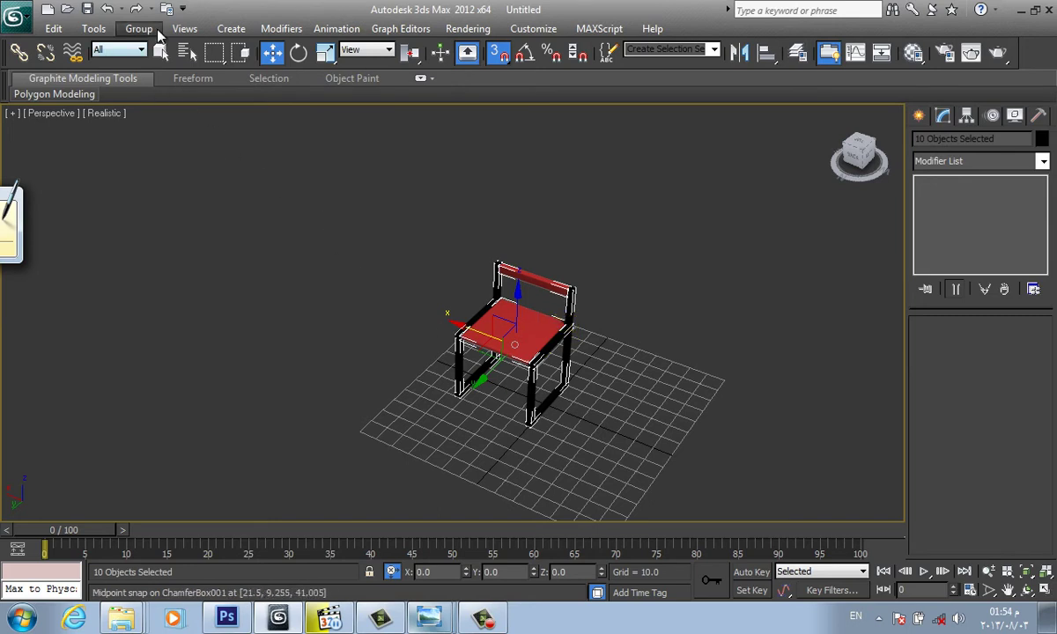
Group the ten selected parts under the name CHAIR
click(157, 33)
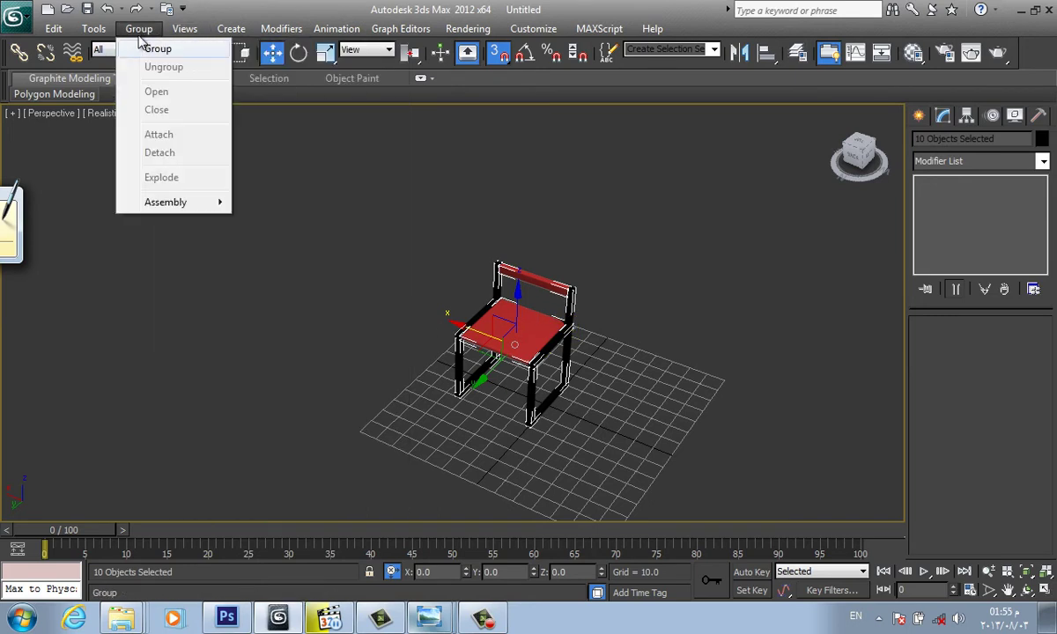
click(150, 49)
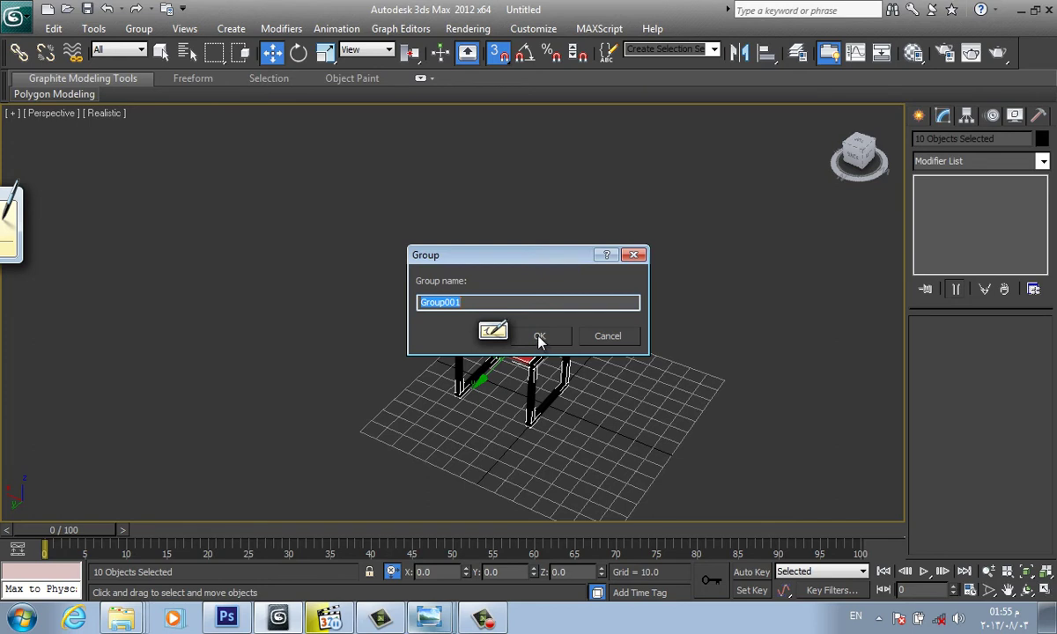
text(C)
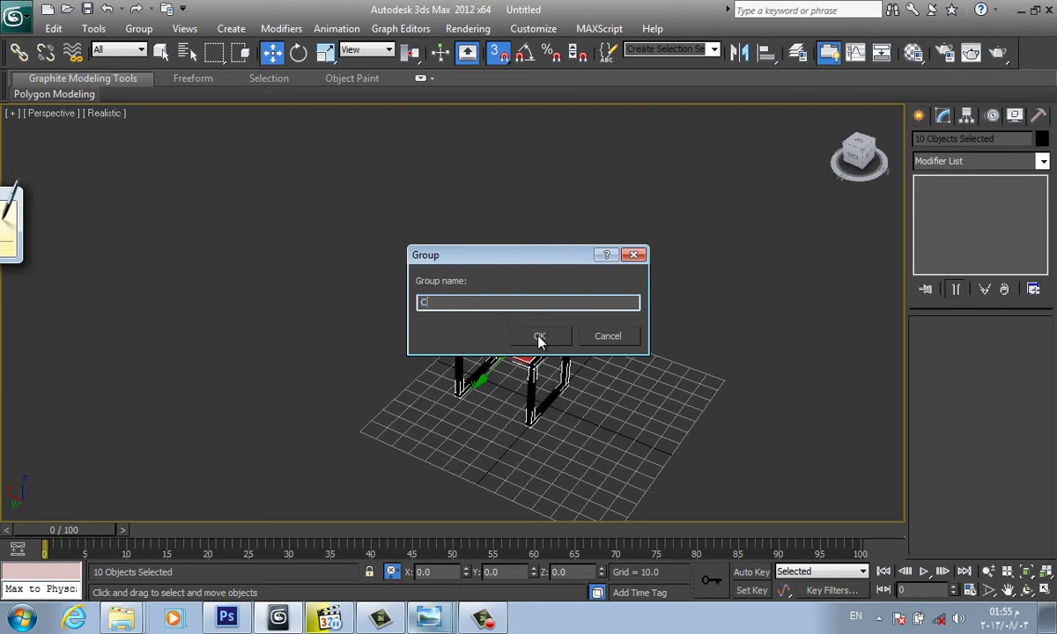
text(HAIR)
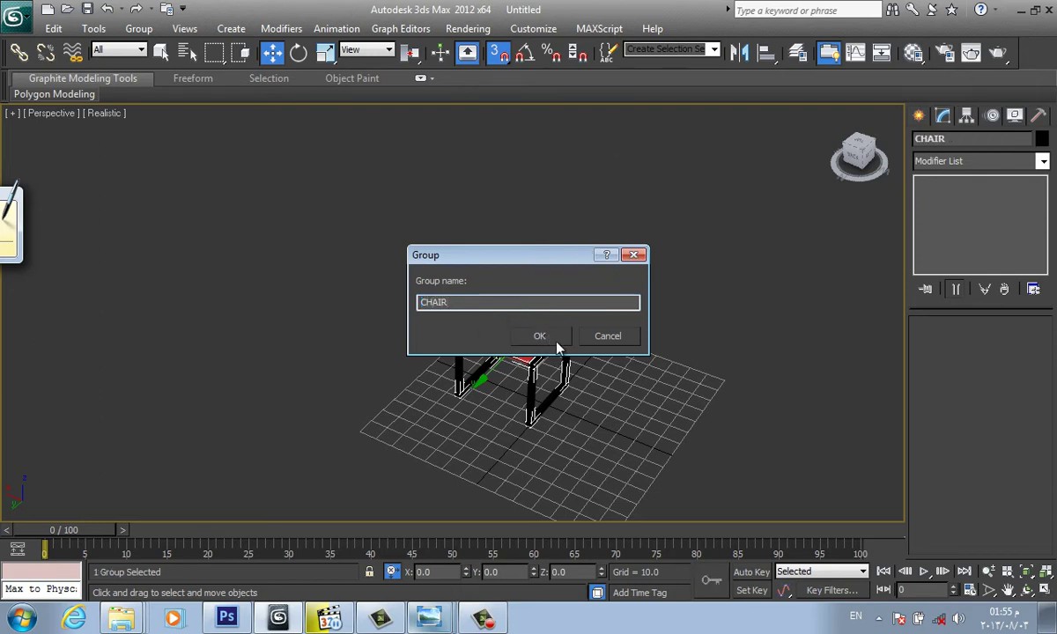
click(542, 337)
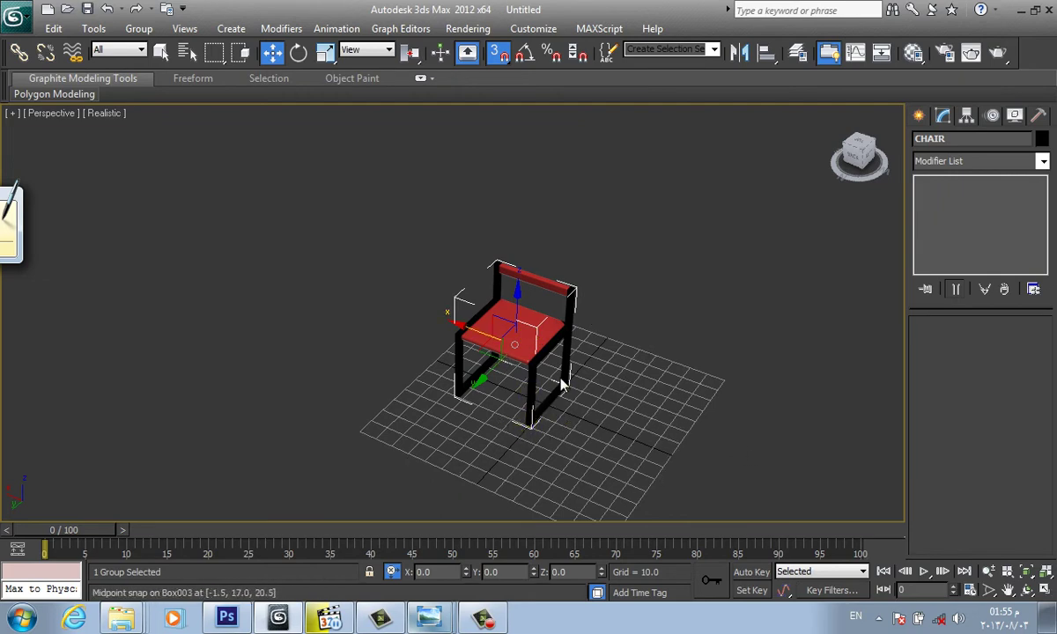
Deselect the CHAIR group, reframe the view, and choose Standard Primitives in the Create panel
click(510, 461)
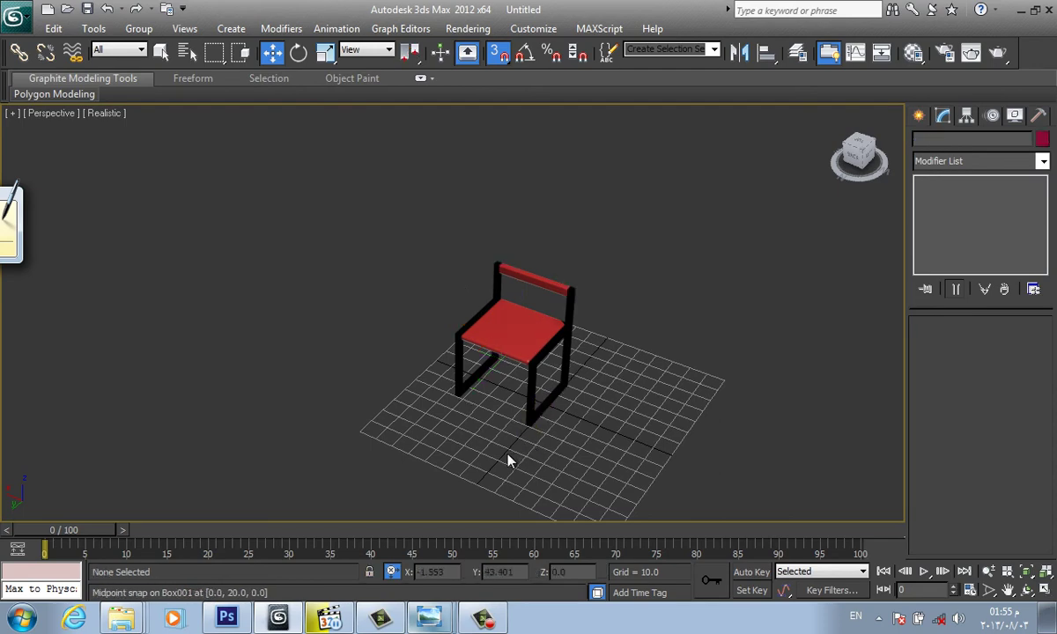
scroll(524, 420, up, 6)
scroll(592, 439, down, 3)
scroll(598, 375, down, 1)
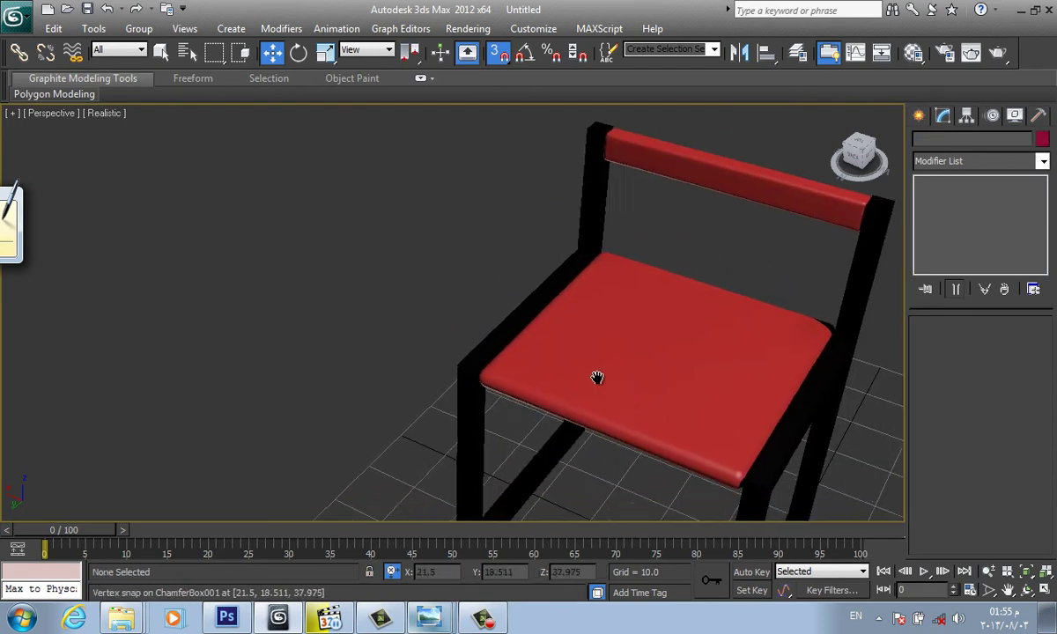
scroll(595, 324, down, 3)
scroll(602, 366, down, 2)
middle_drag(490, 426, 500, 385)
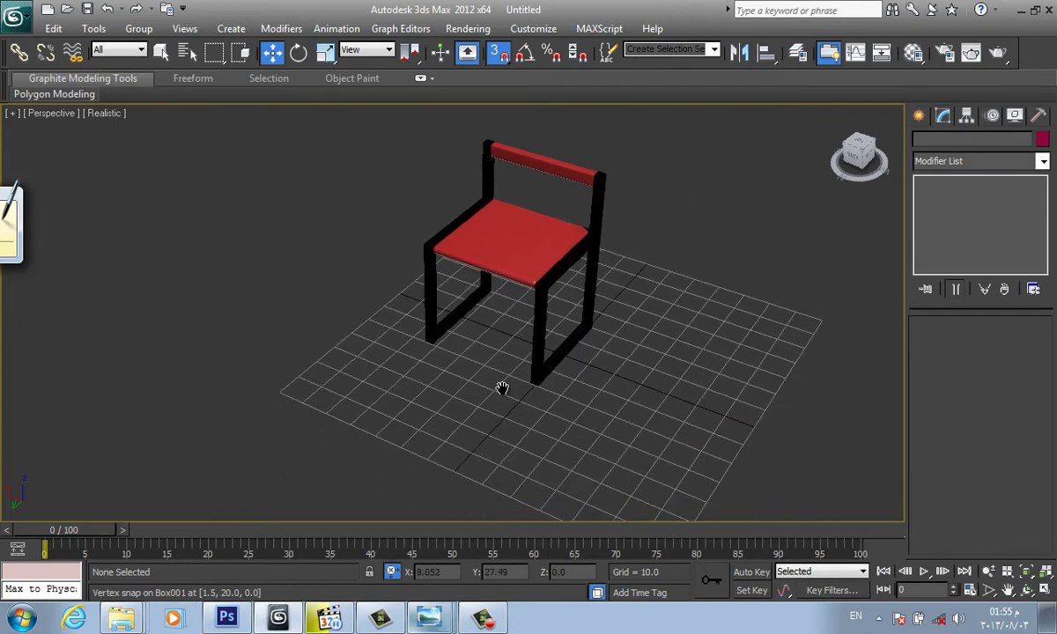
click(919, 116)
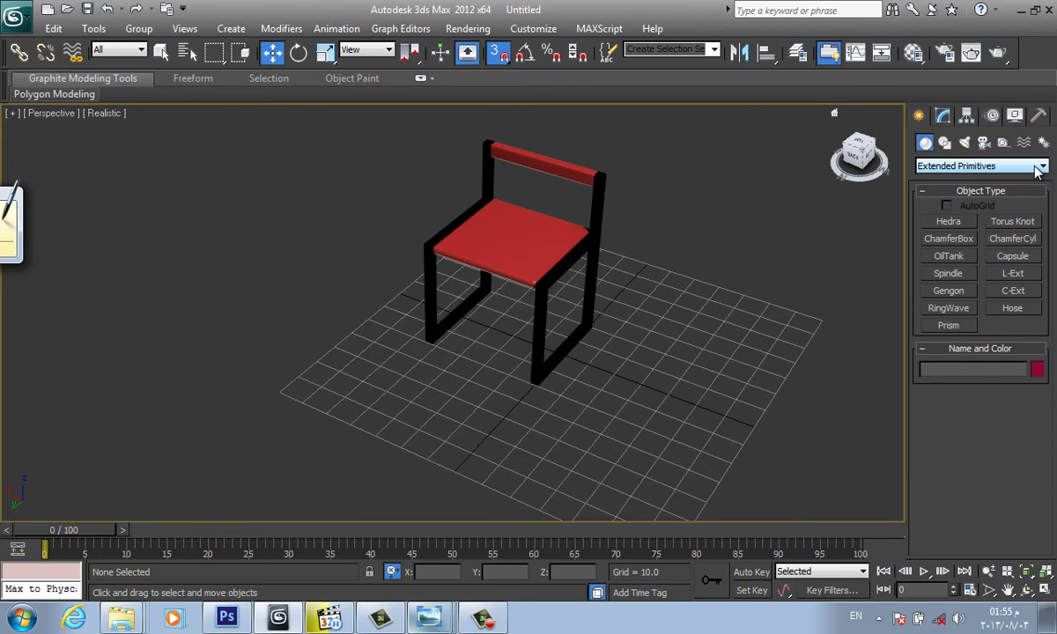
click(974, 166)
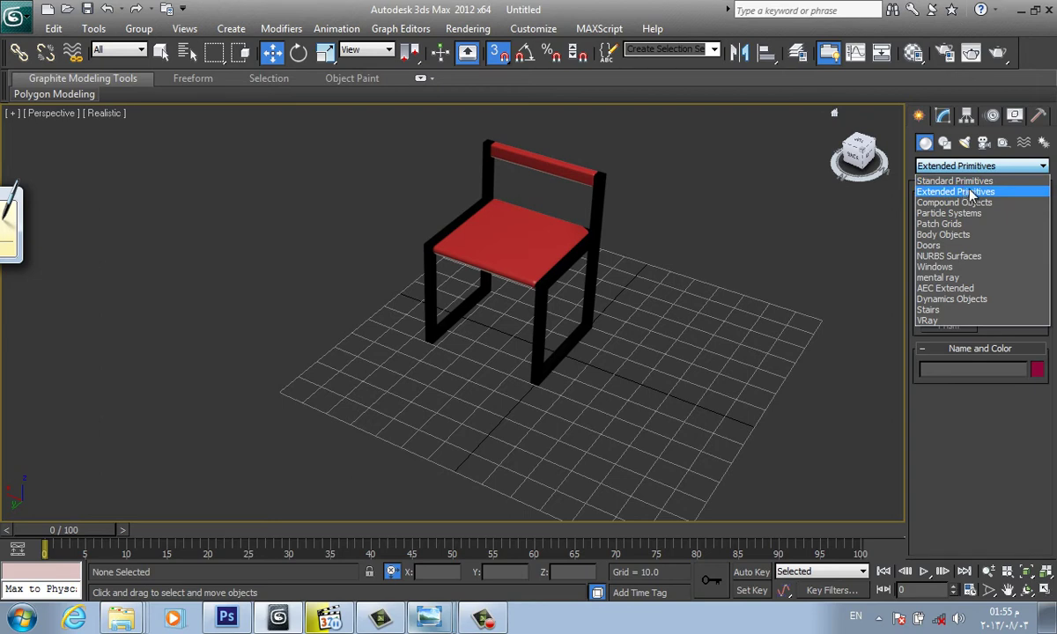
click(955, 180)
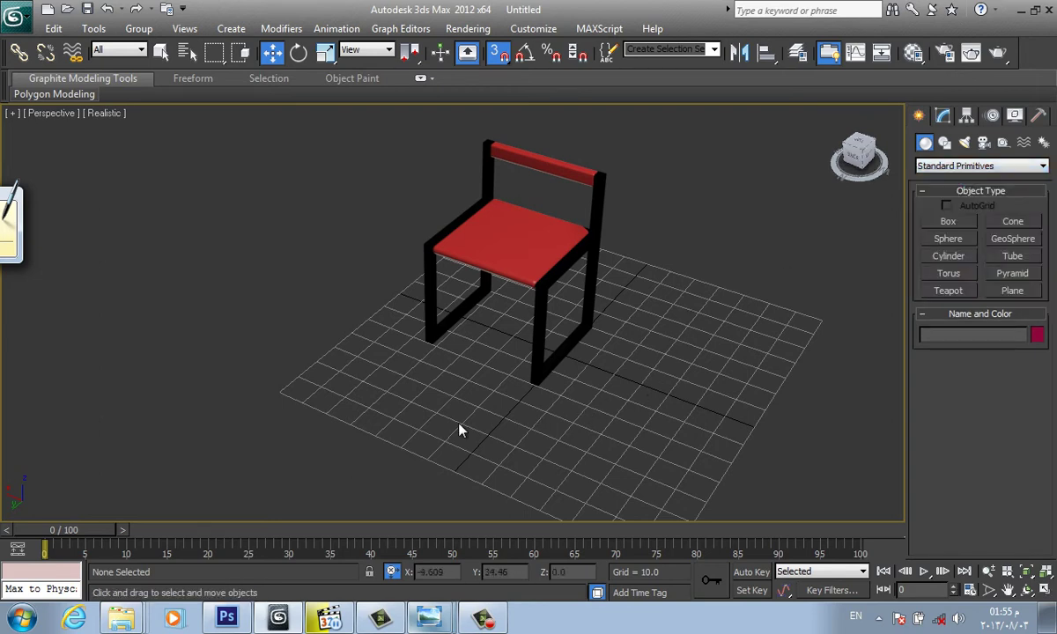
Create a 3 × 3 × 60 Box009 via Keyboard Entry and place it beside the chair's front leg
click(949, 221)
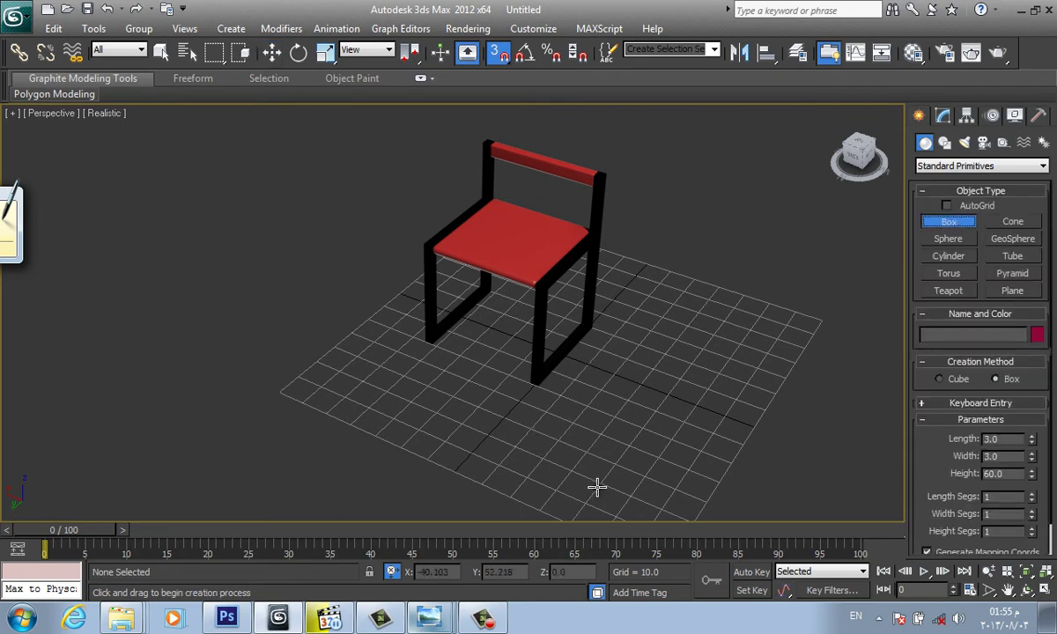
click(998, 406)
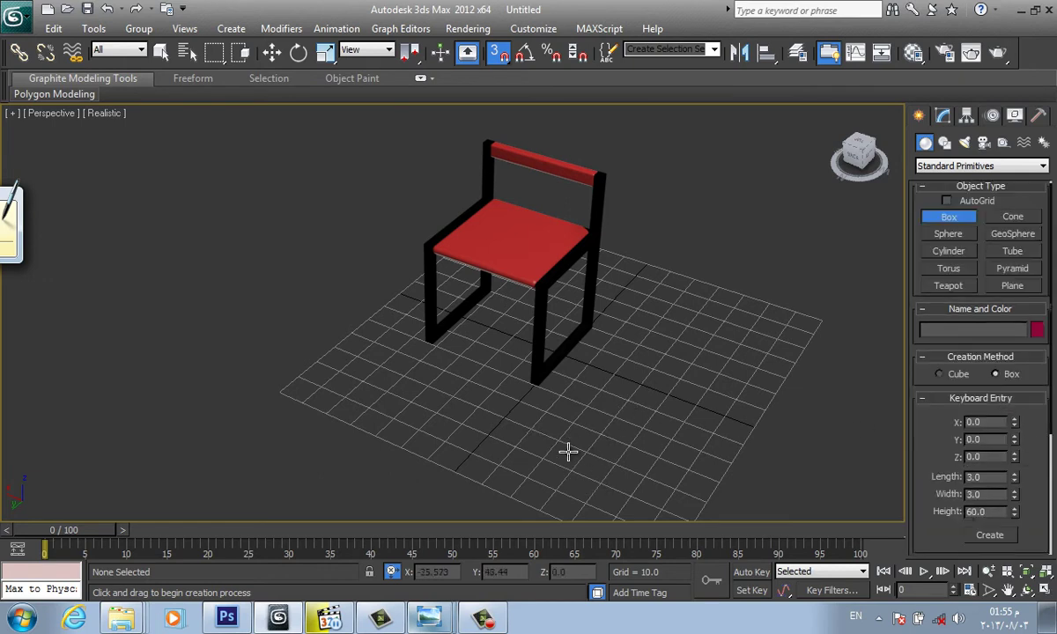
click(996, 477)
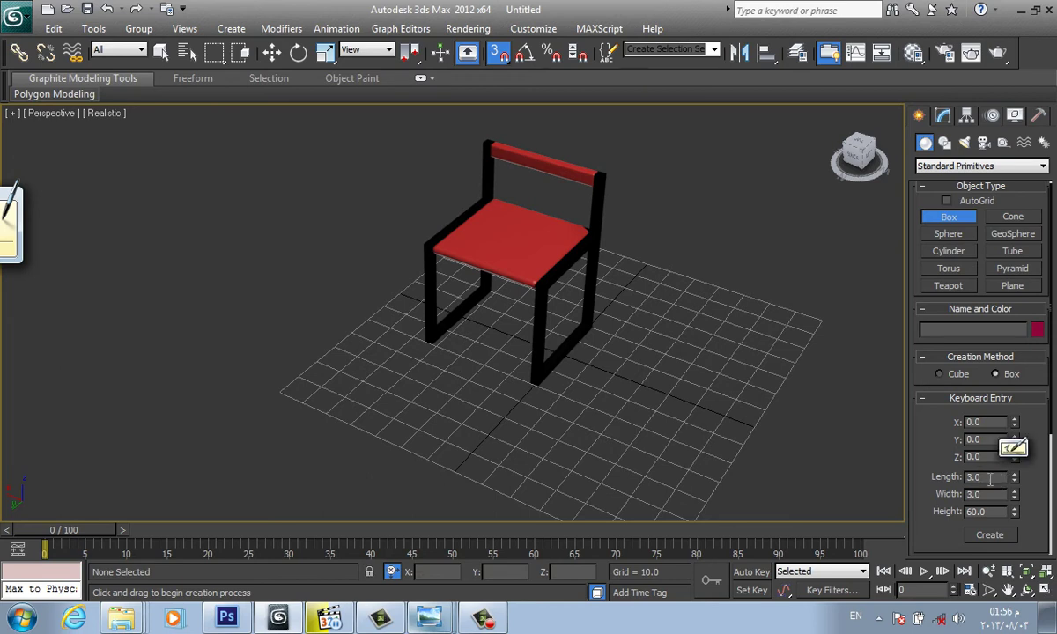
click(991, 512)
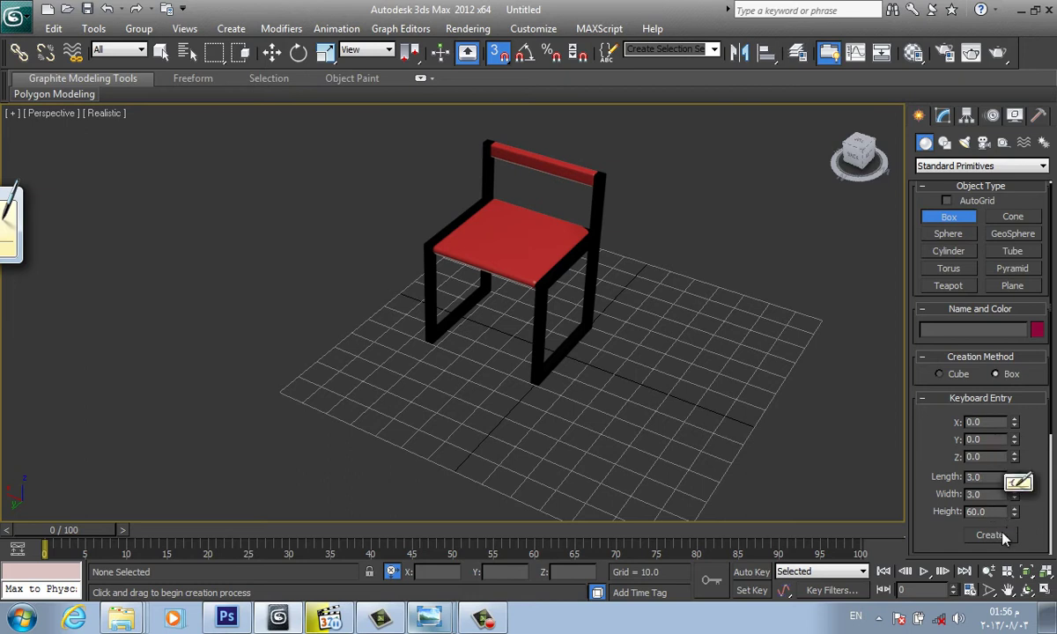
click(991, 535)
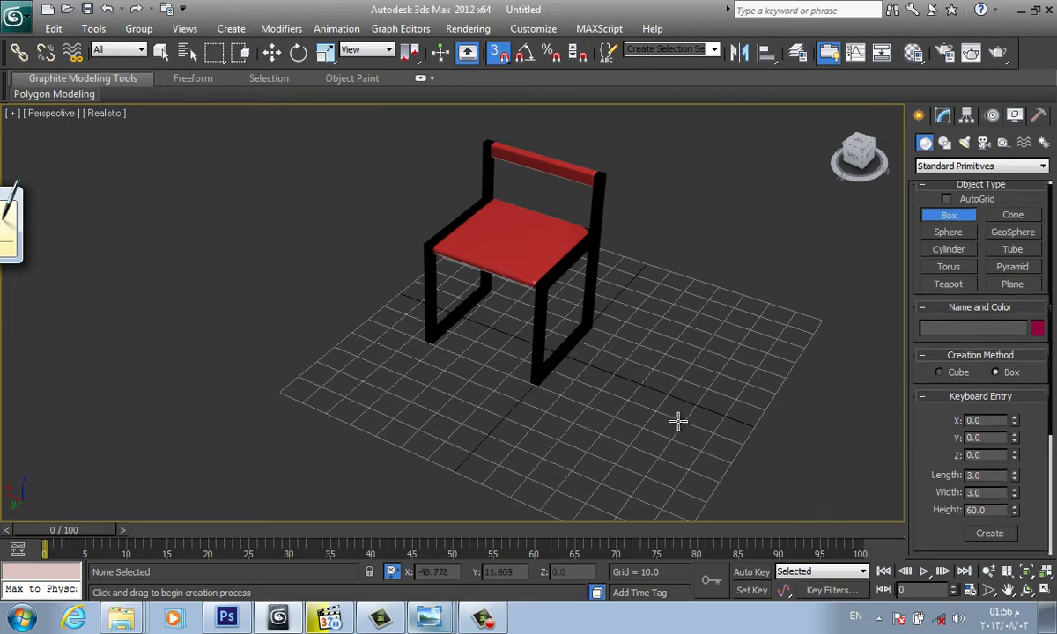
key(ctrl+z)
click(989, 534)
drag(571, 352, 581, 319)
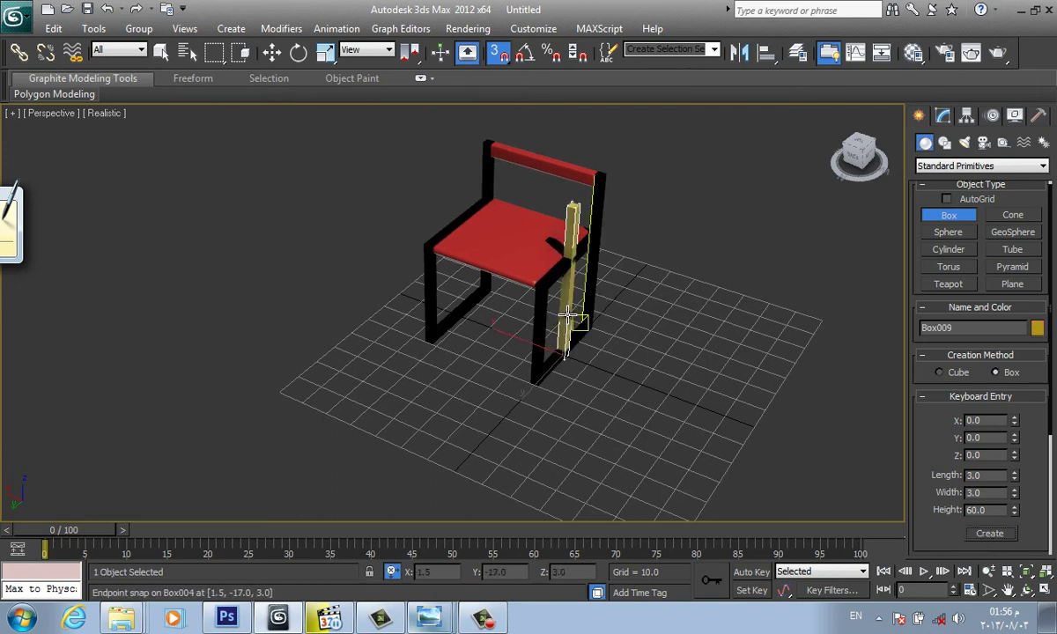
key(w)
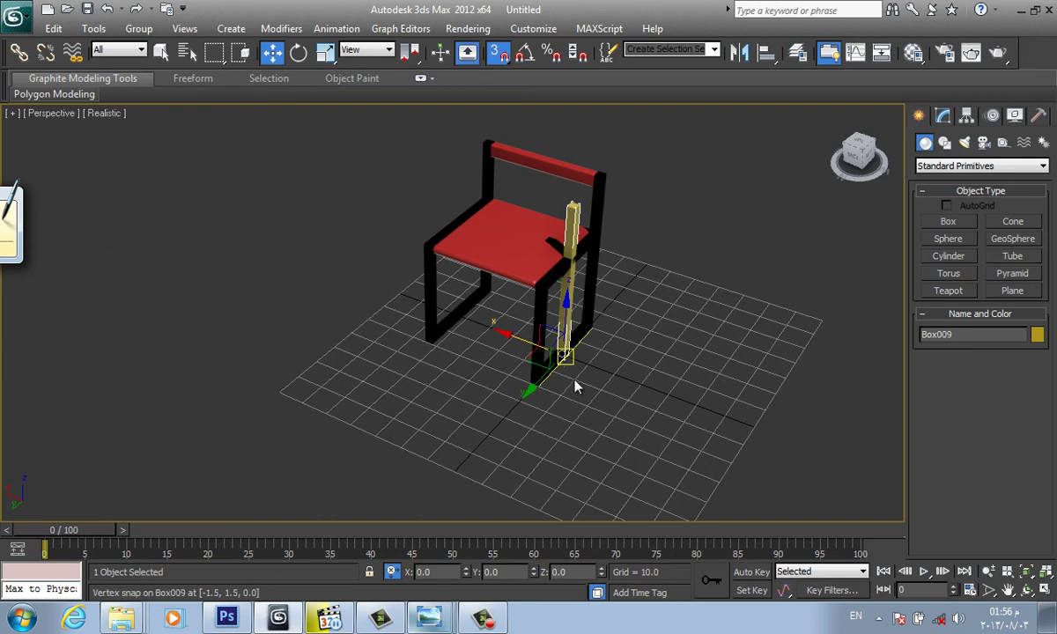
Try a snapped move of Box009 to a grid spot, then undo it
right_click(610, 349)
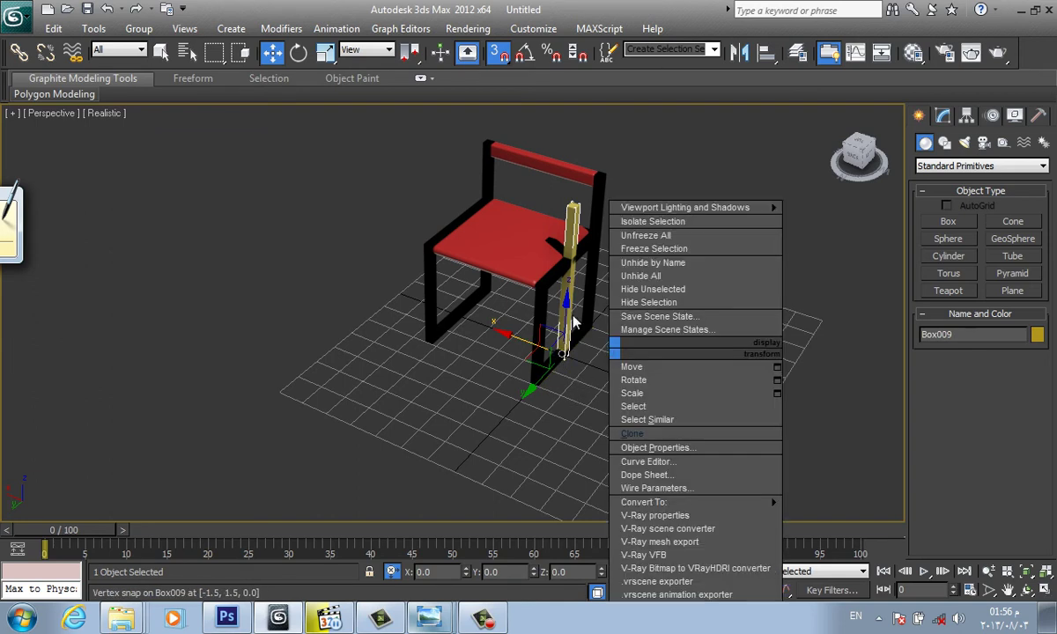
click(628, 368)
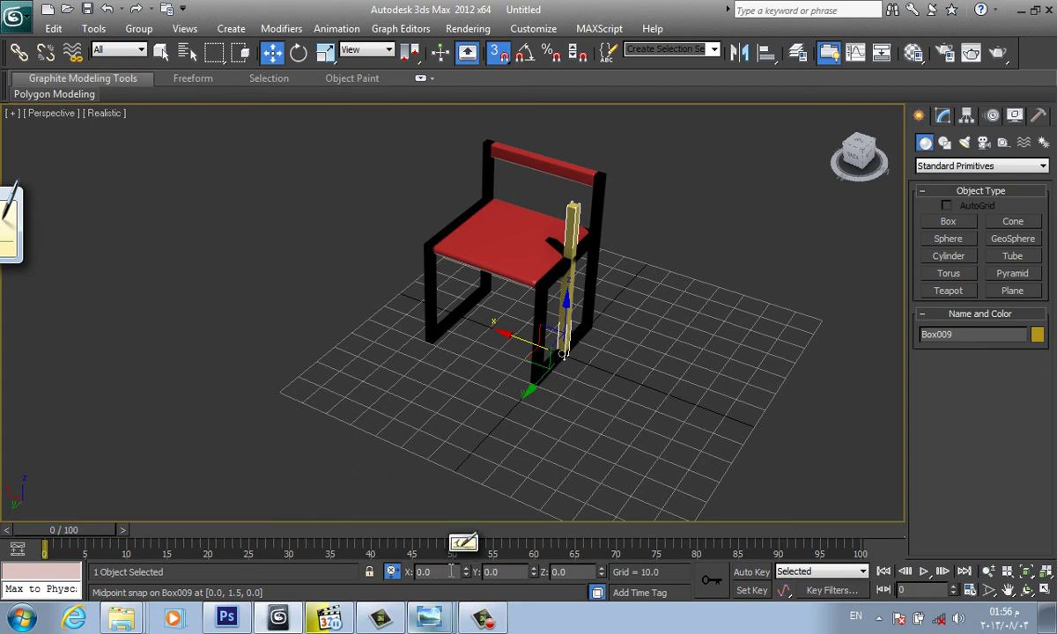
drag(563, 355, 652, 451)
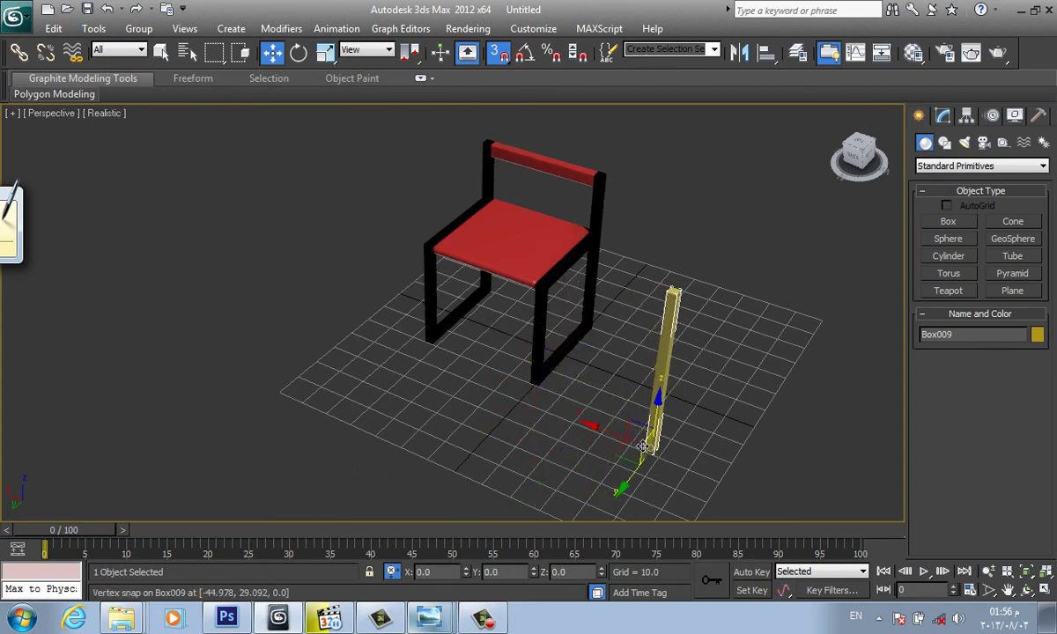
key(ctrl+z)
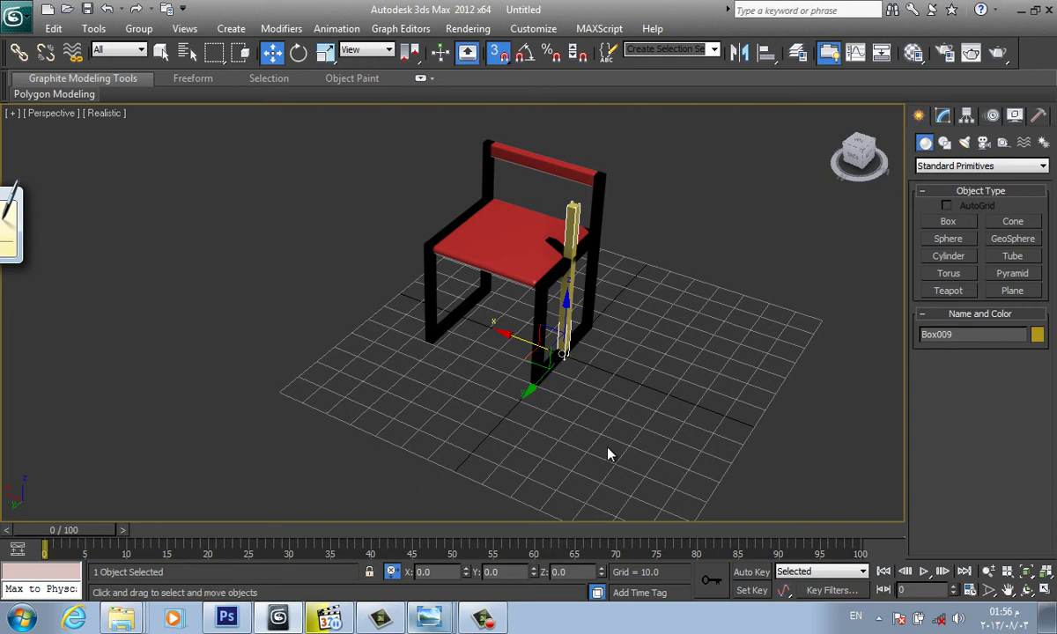
With snapping off, move Box009 along Y onto the grid in front of the chair
key(s)
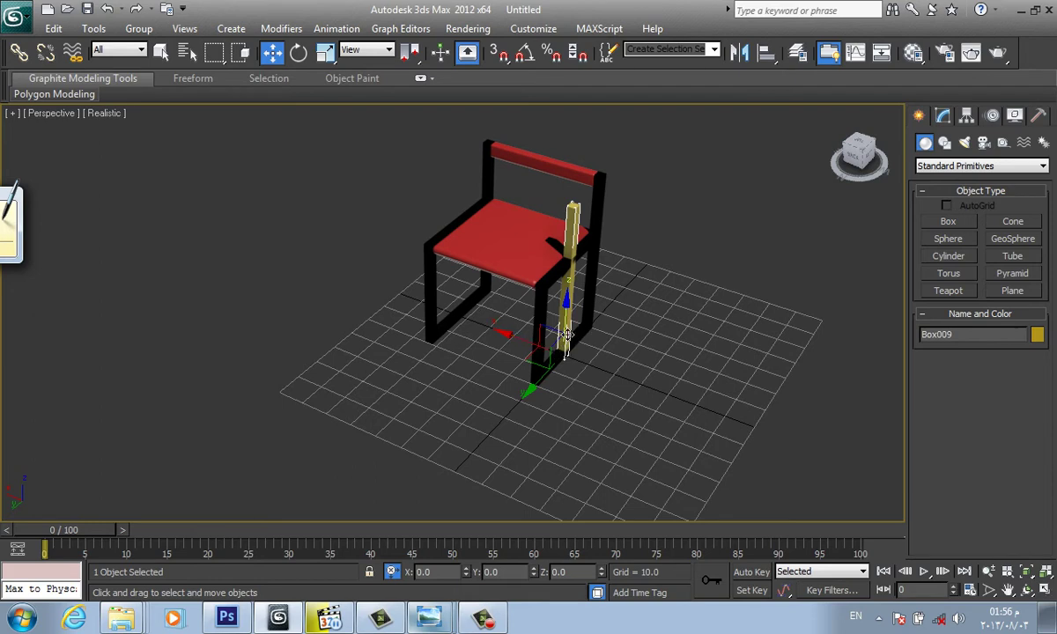
drag(567, 330, 538, 499)
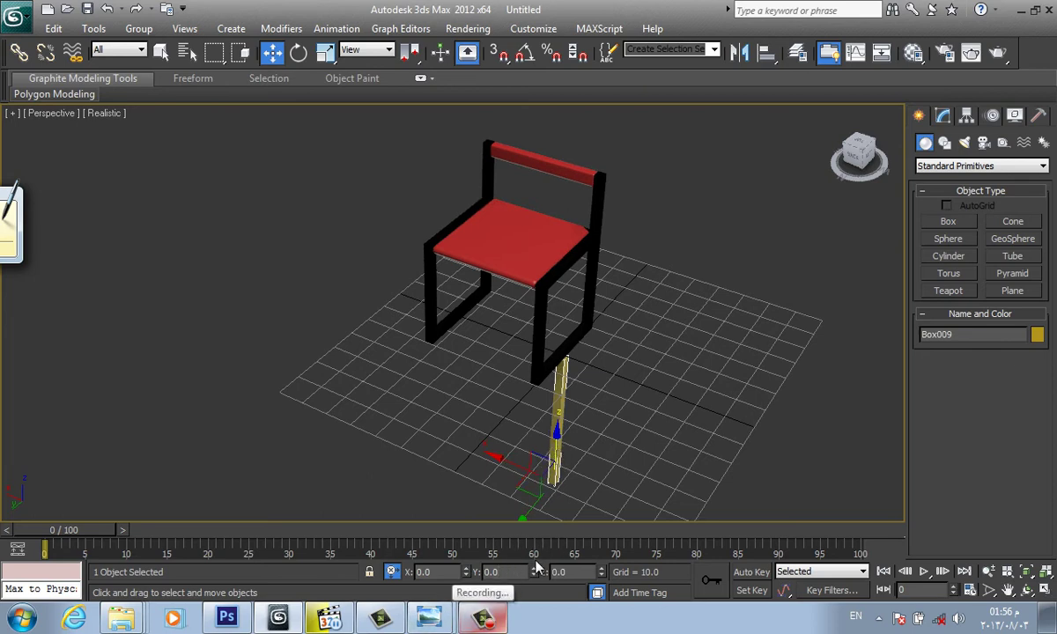
mouse_move(529, 463)
mouse_down()
mouse_move(595, 413)
mouse_move(618, 370)
mouse_up()
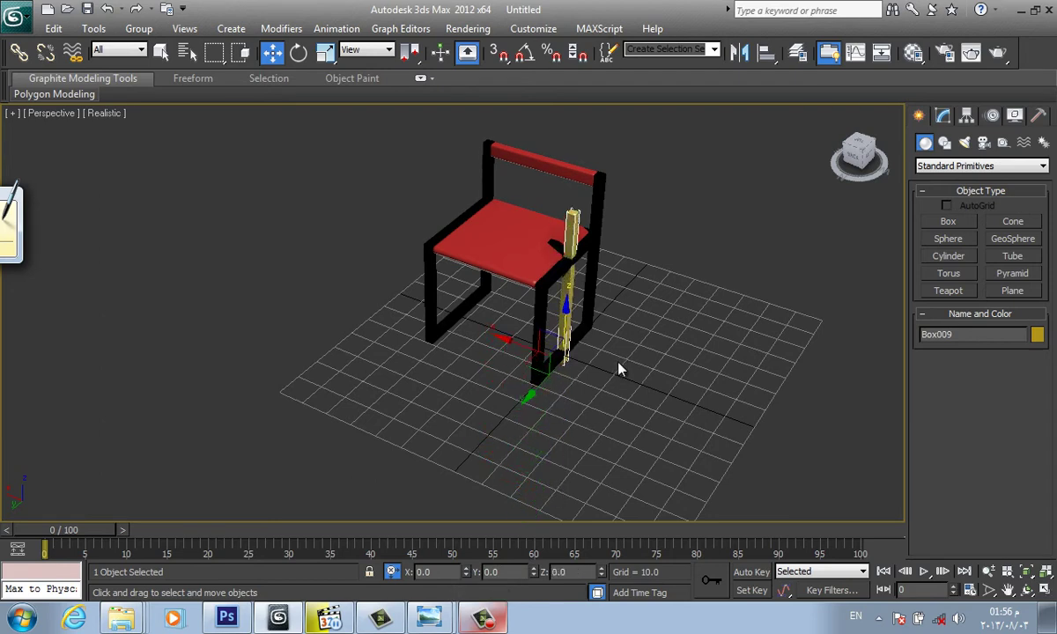
key(ctrl+z)
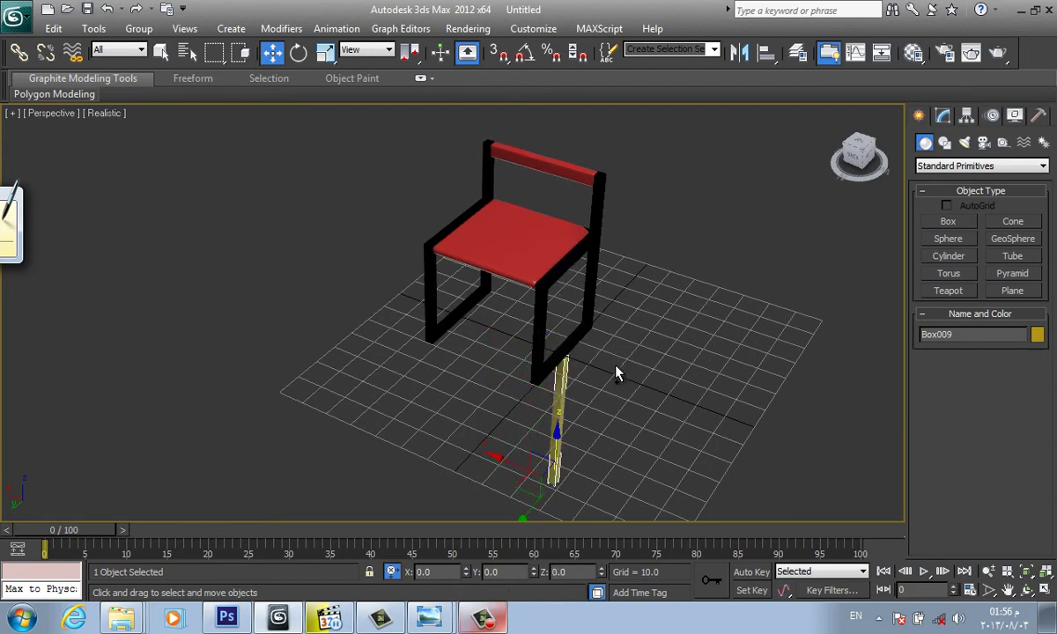
key(ctrl+y)
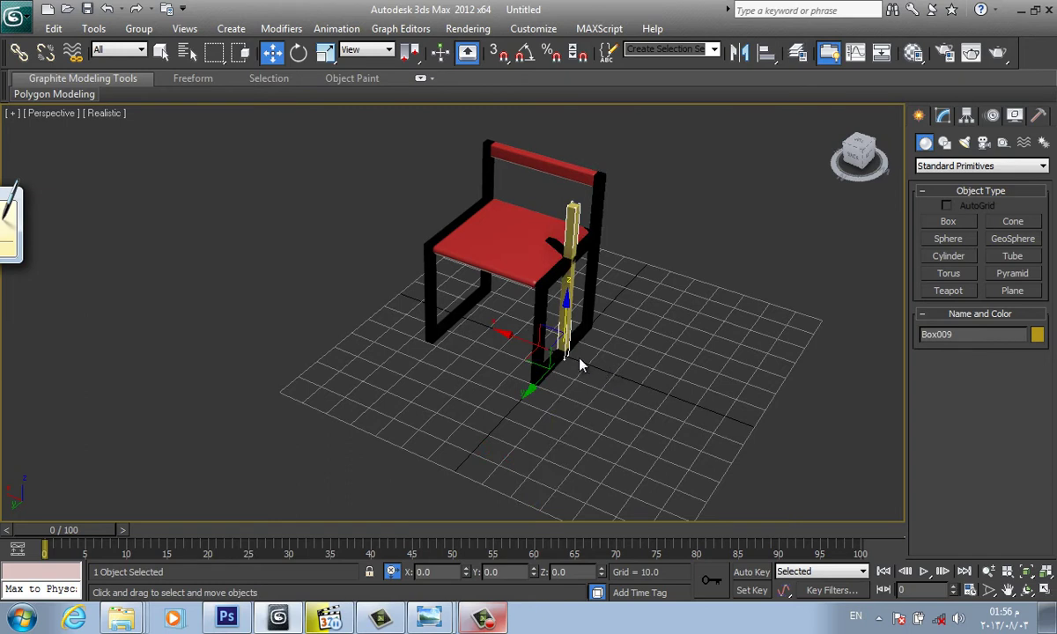
mouse_move(524, 324)
mouse_down()
mouse_move(520, 364)
mouse_move(564, 436)
mouse_up()
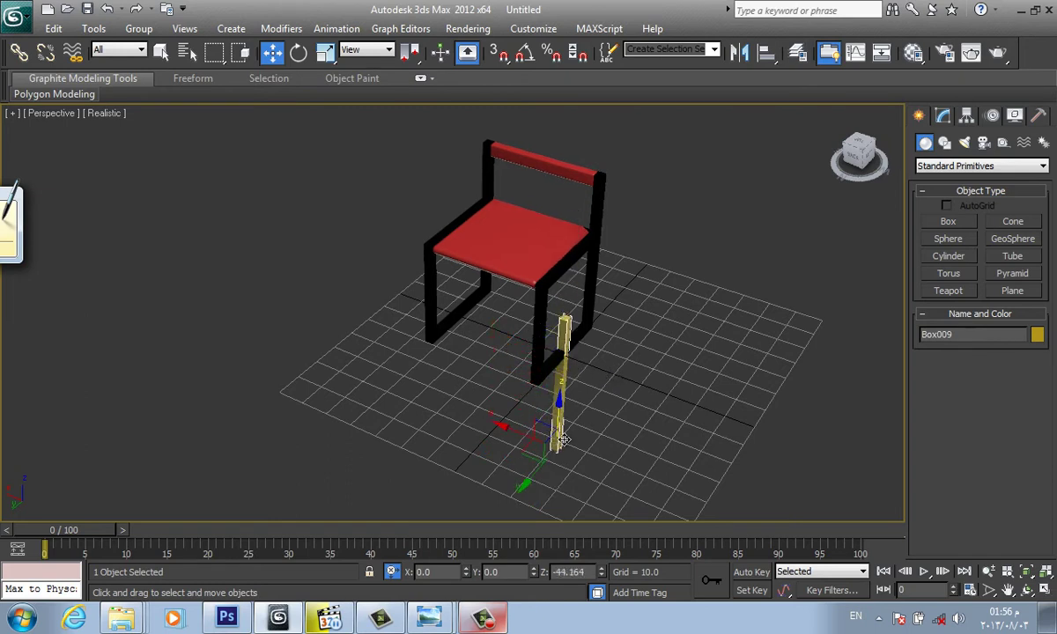
drag(564, 436, 561, 434)
key(ctrl+z)
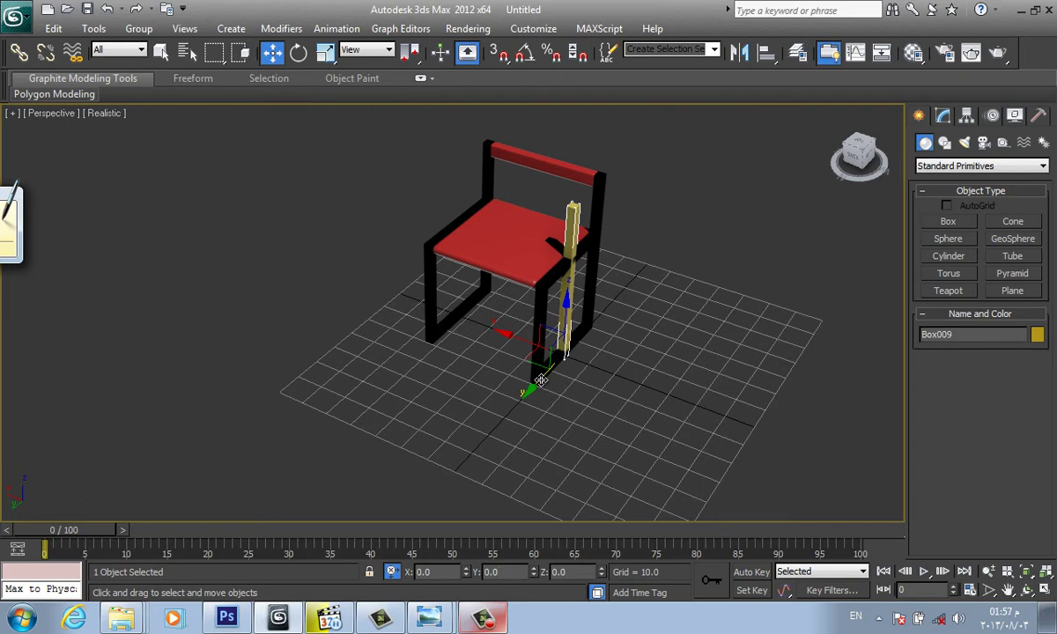
drag(508, 357, 470, 433)
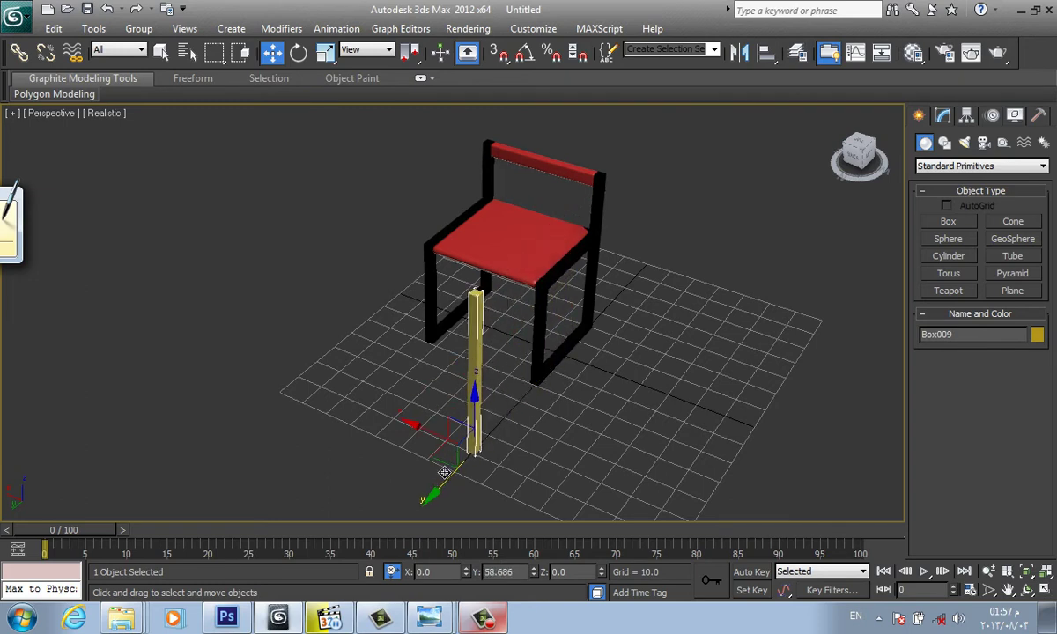
Clone the selected yellow leg as a copy named Box010
right_click(476, 351)
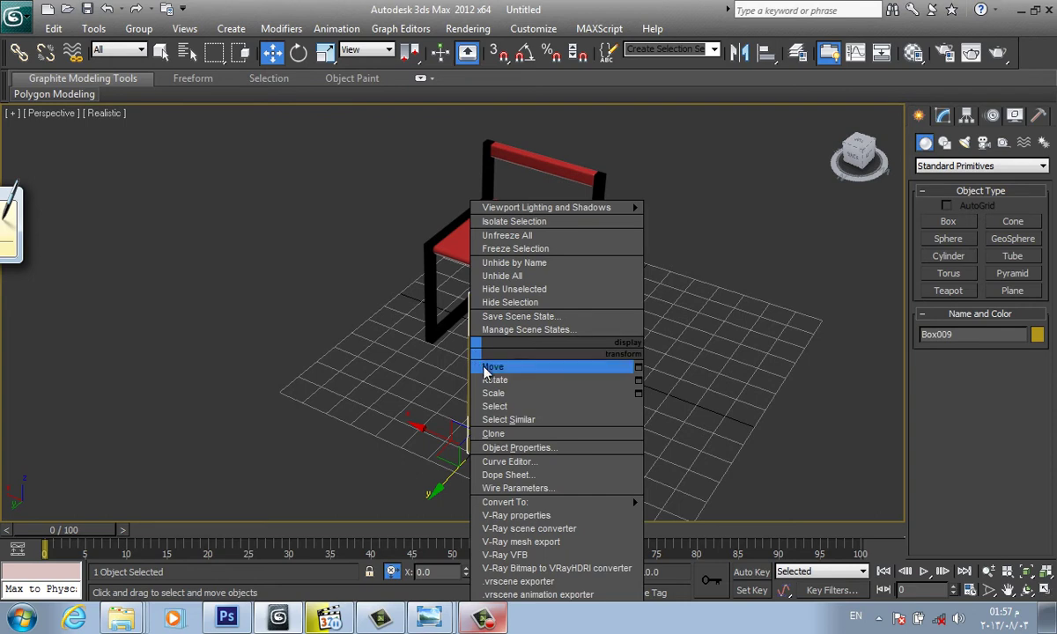
click(493, 434)
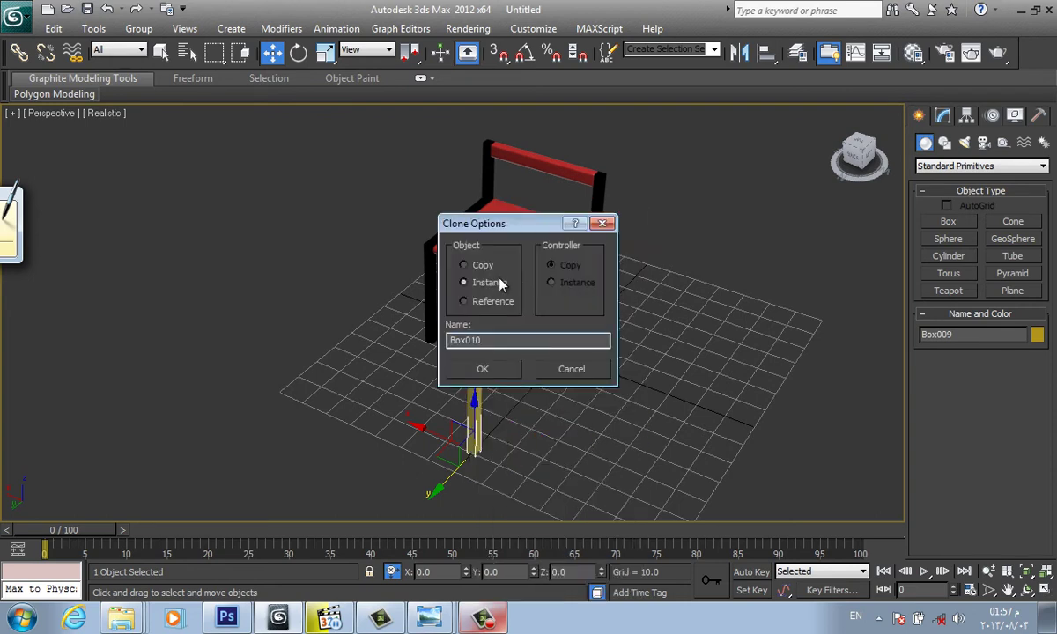
click(482, 369)
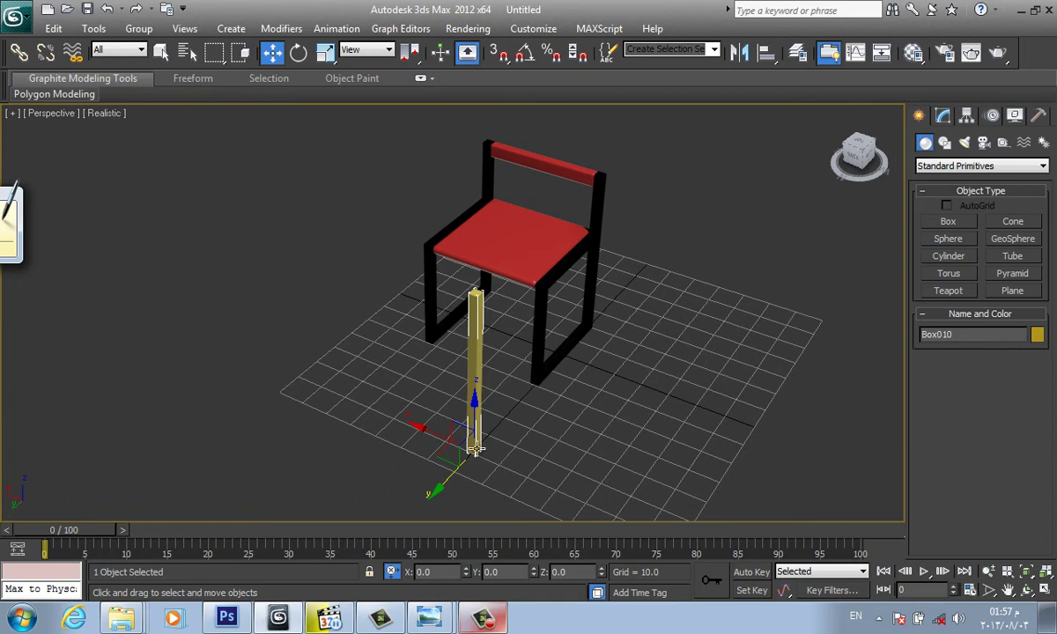
Offset Box010 43 units along Y from the first leg, then deselect it
click(498, 572)
text(0.043)
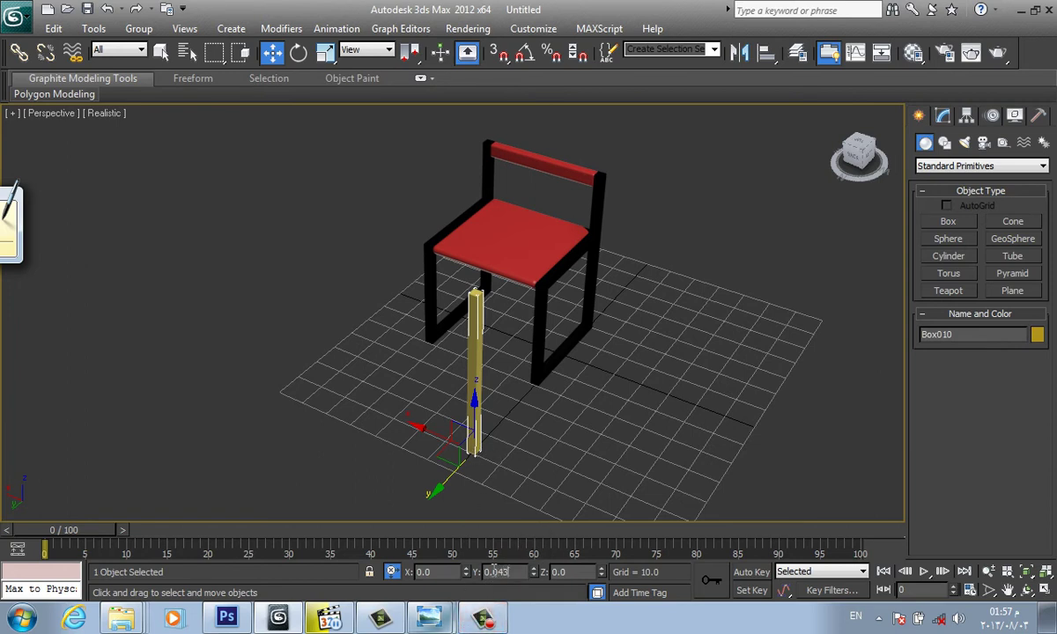
key(Return)
click(505, 573)
text(43)
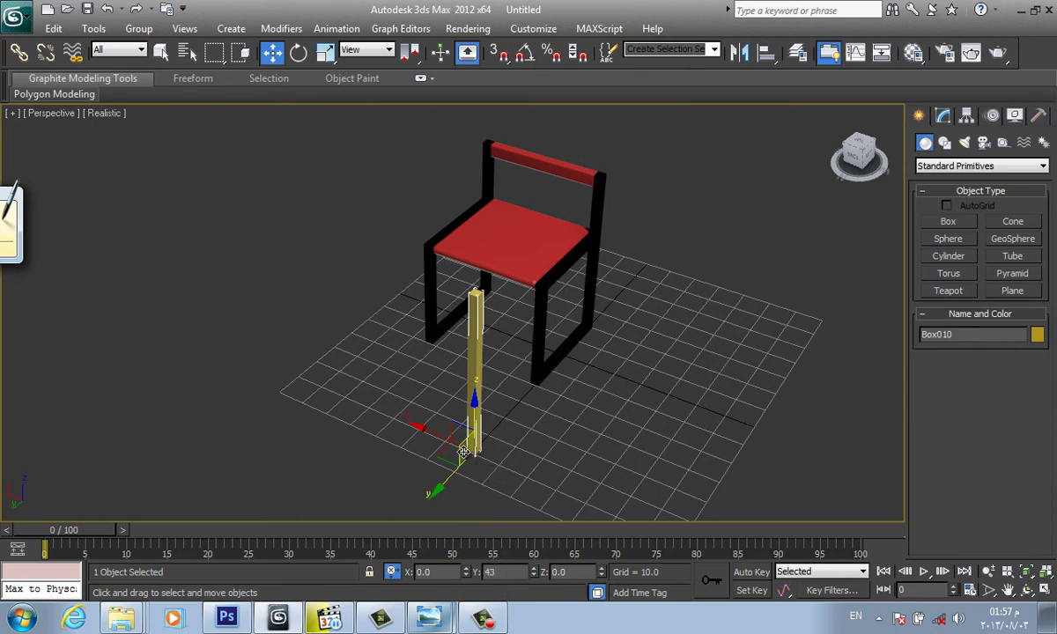
key(Return)
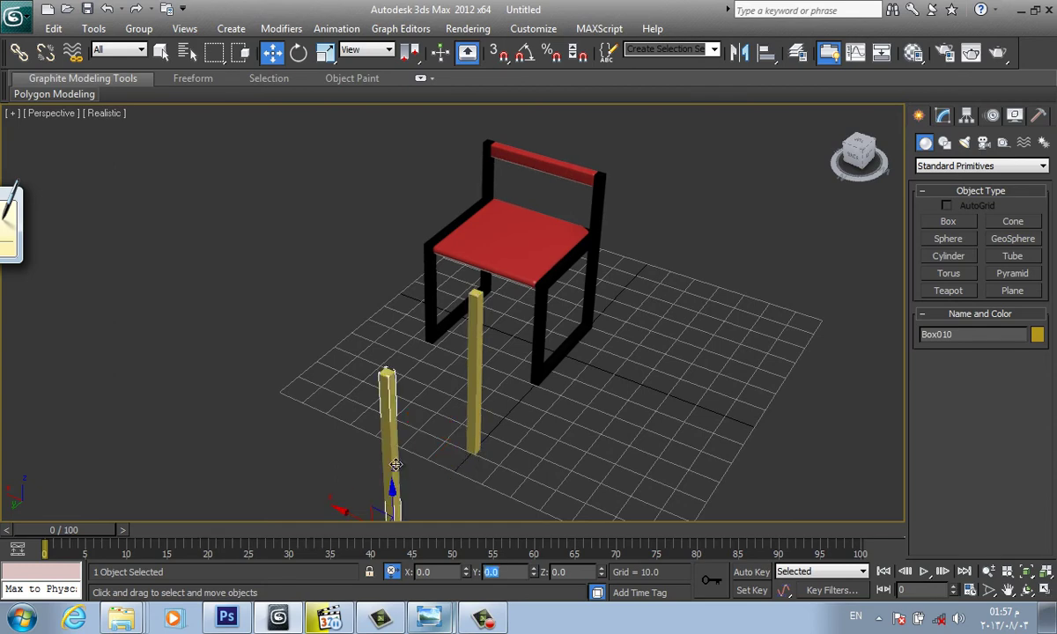
middle_drag(430, 430, 401, 409)
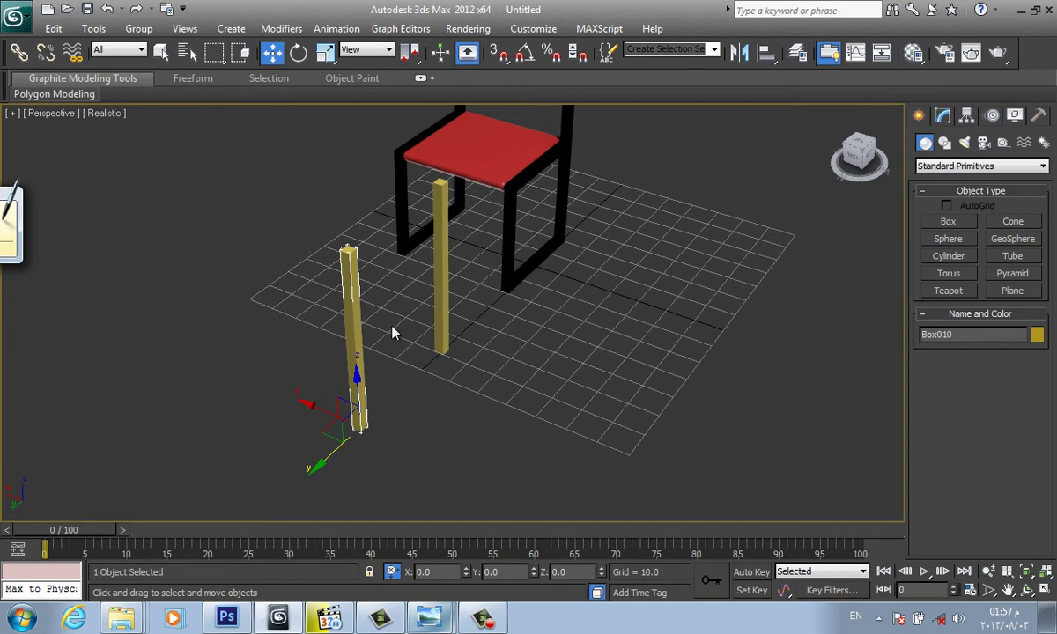
click(419, 411)
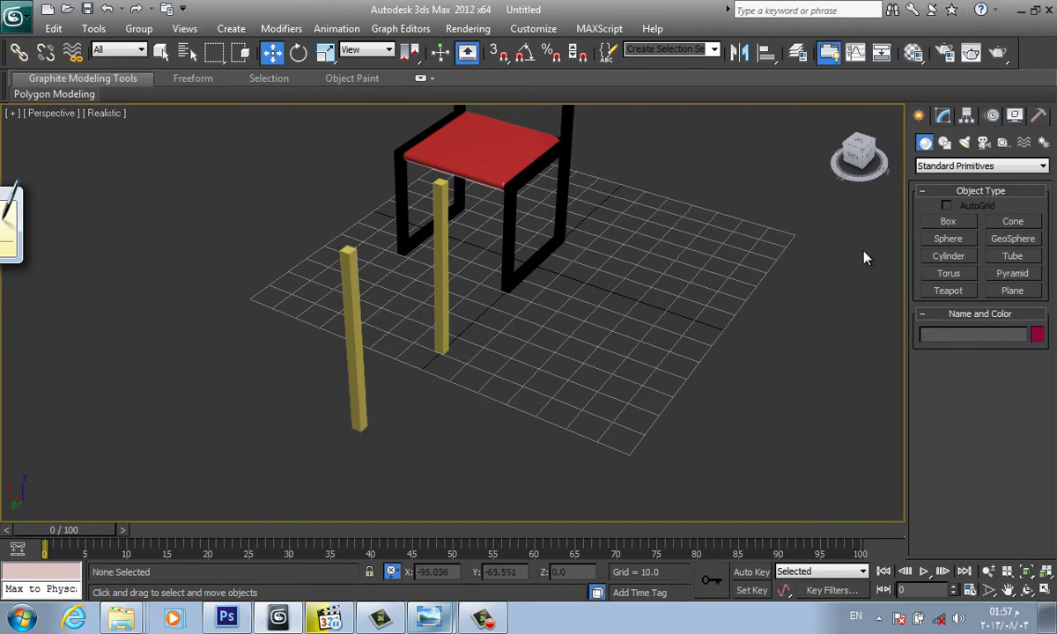
Arm the Box tool and show Keyboard Entry fields for a 3 × 3 × 60 box
click(961, 224)
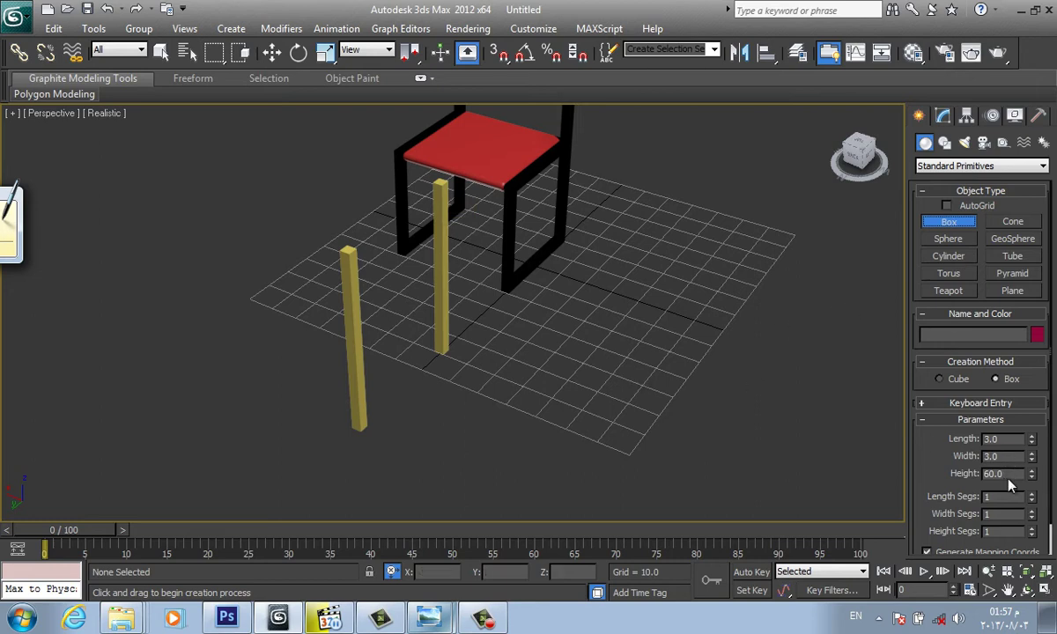
click(930, 403)
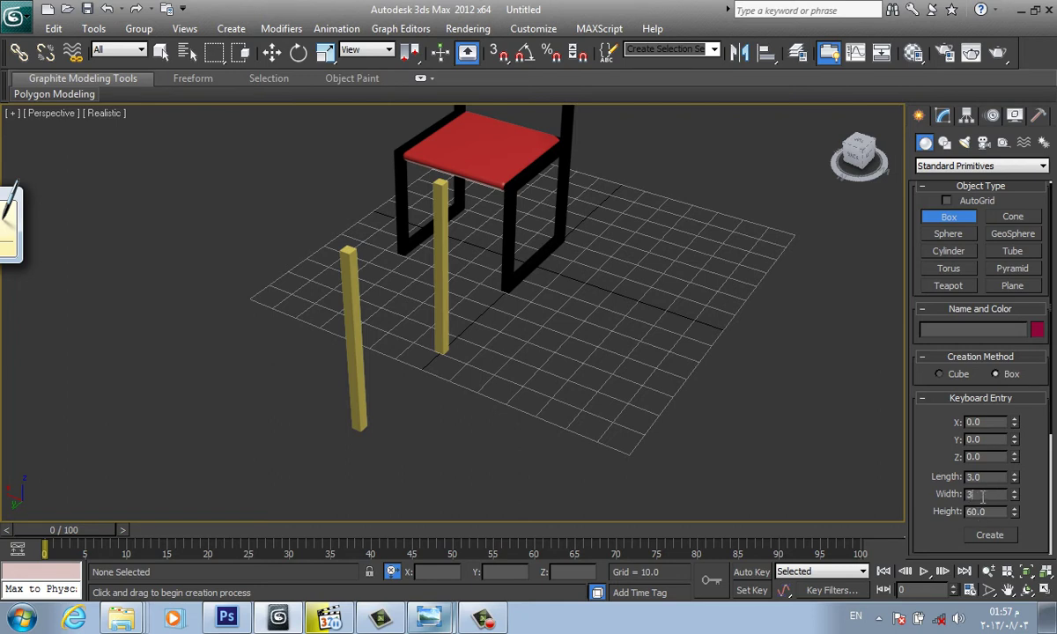
Create a box 3 long, 40 wide and 3 high with Keyboard Entry
text(40)
click(989, 513)
text(3)
click(990, 535)
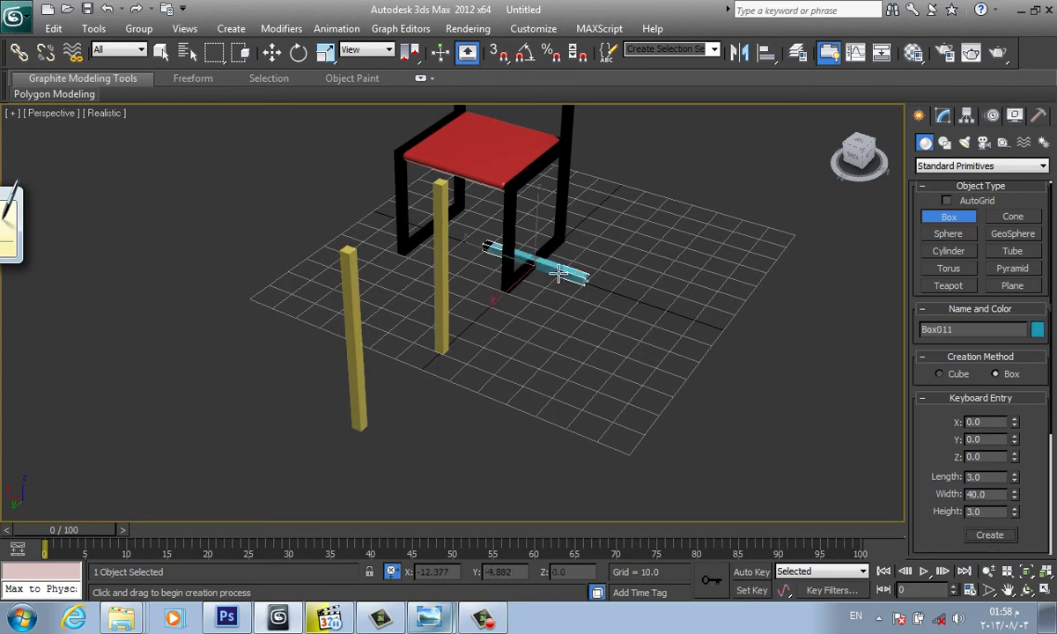
Move the new cyan box toward the two yellow legs
key(w)
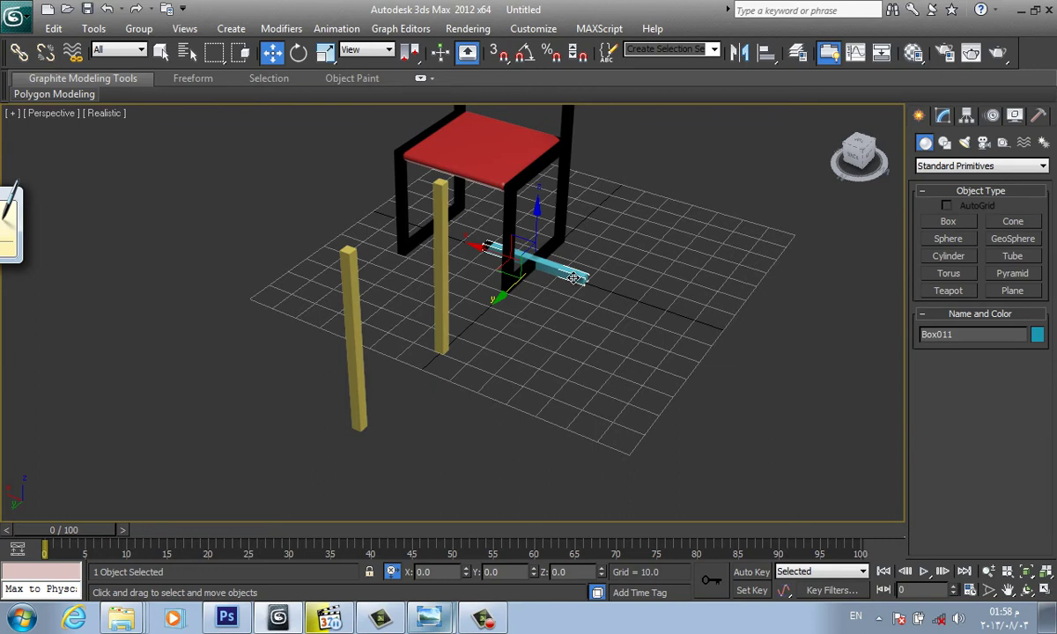
right_click(574, 279)
click(584, 298)
drag(492, 302, 388, 401)
click(487, 428)
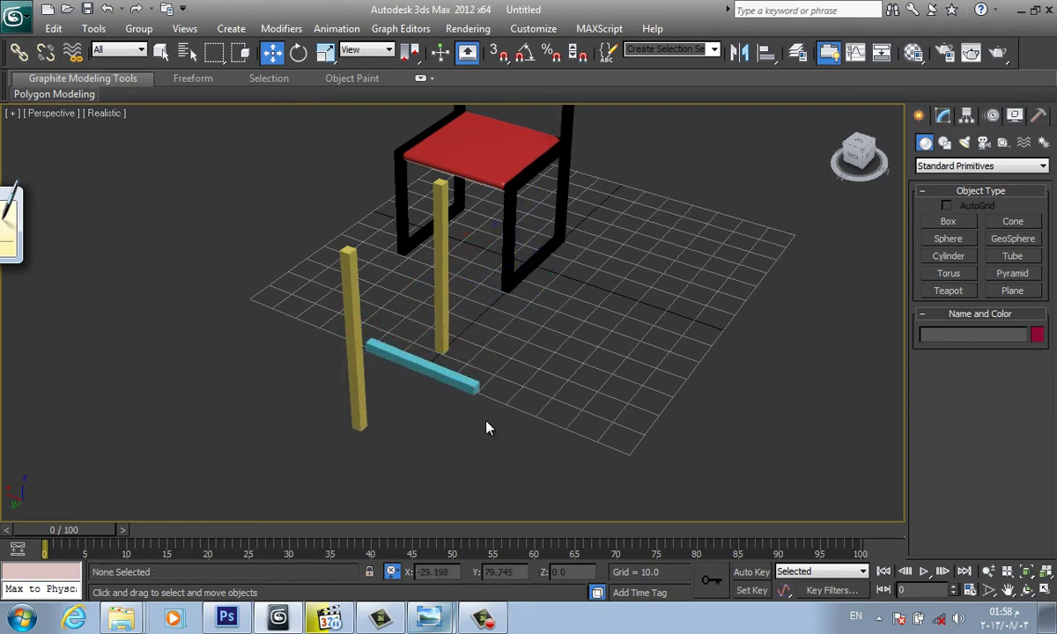
Rotate the cyan bar 90° about Z using the type-in, then tilt it slightly on X
right_click(464, 363)
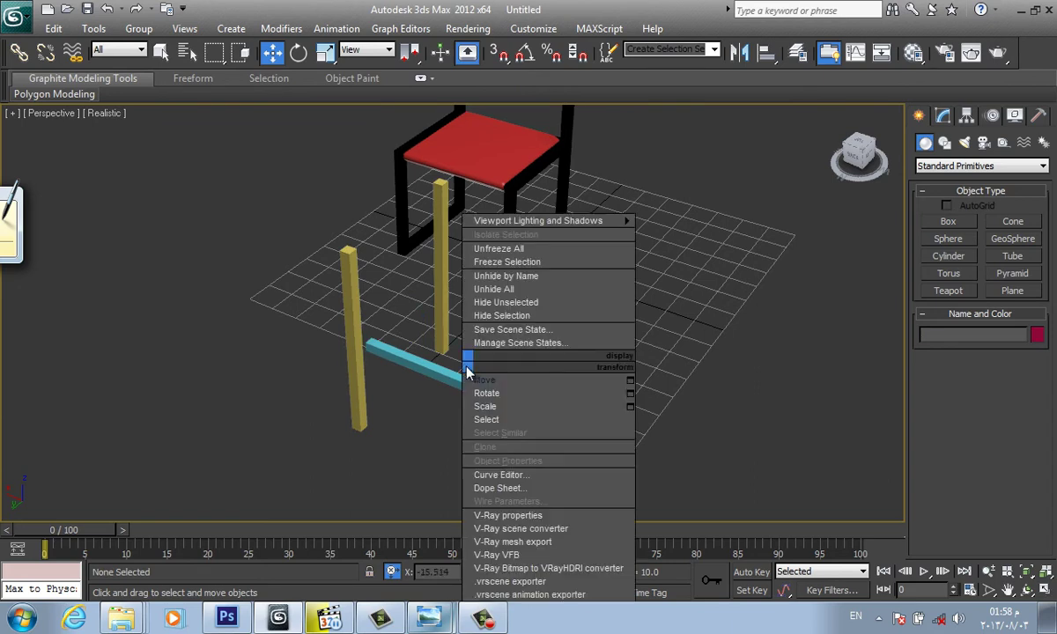
click(508, 395)
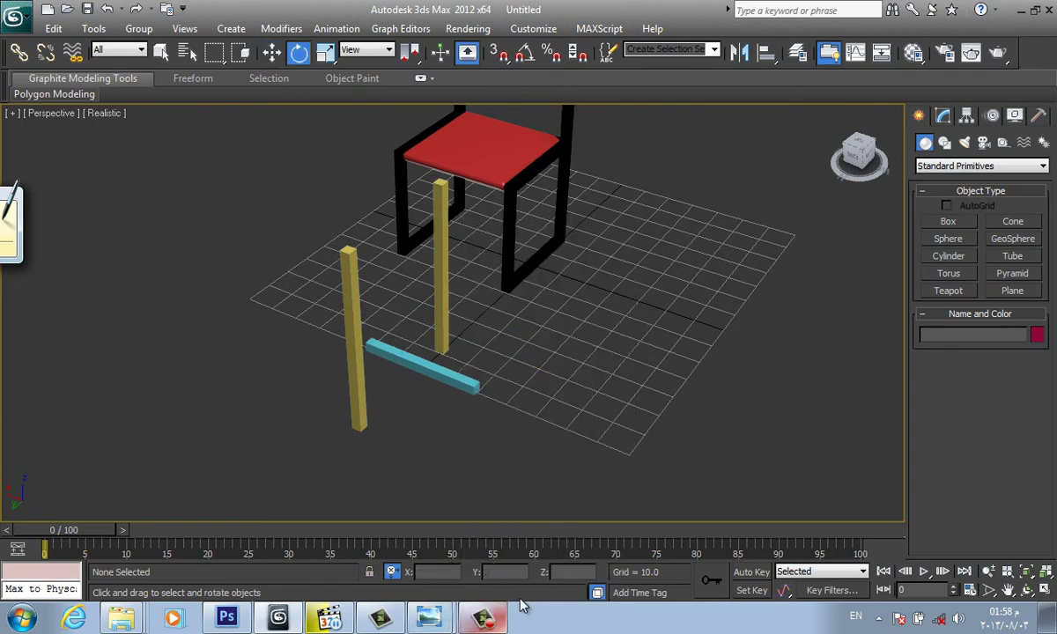
click(454, 381)
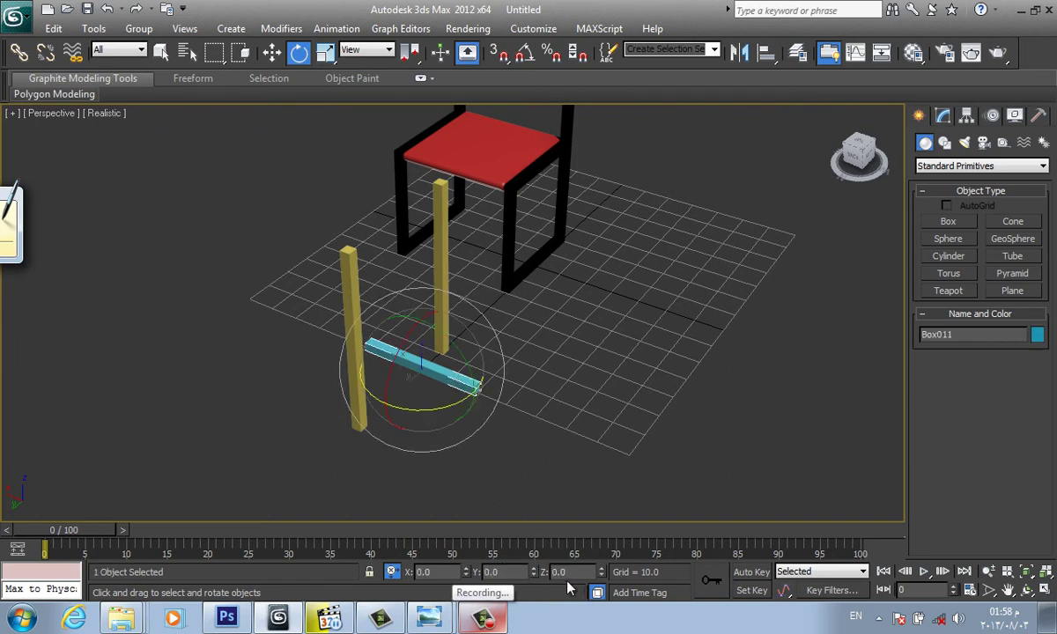
click(515, 572)
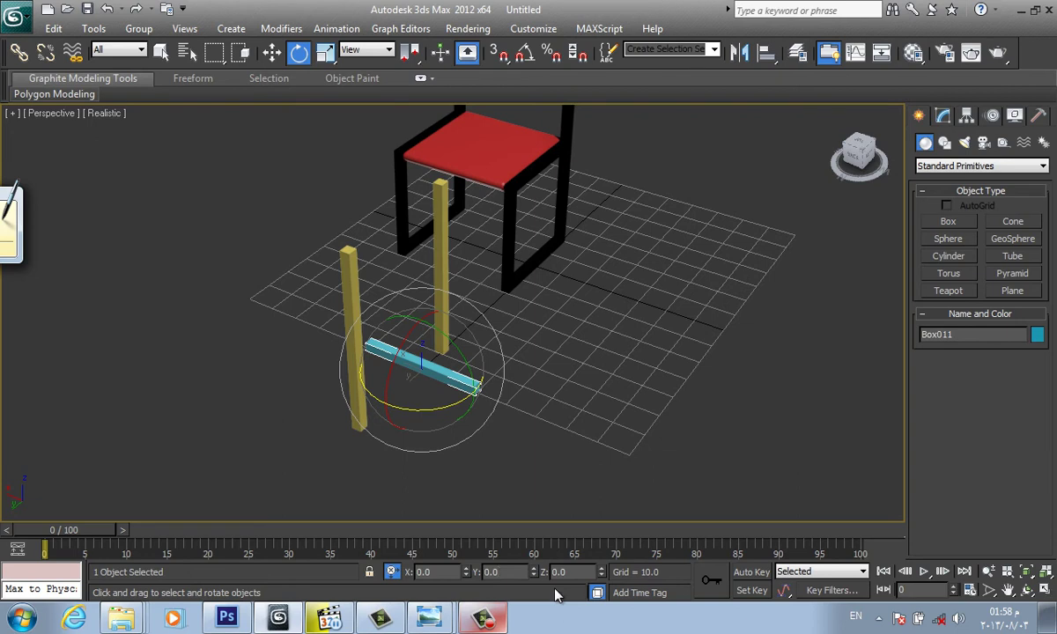
key(Tab)
key(Return)
key(alt+shift)
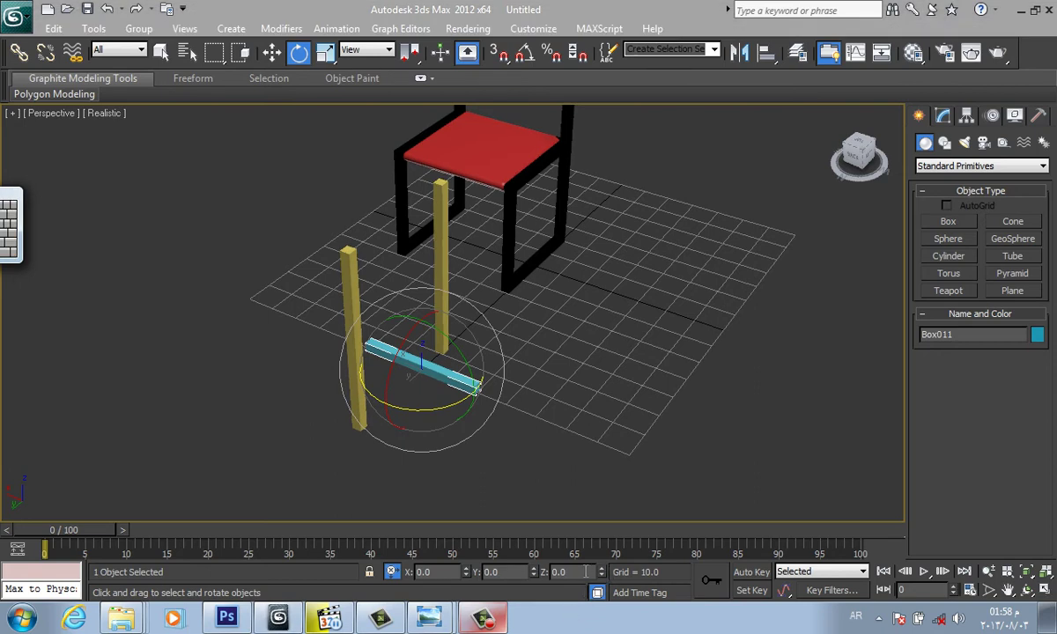
key(alt+shift)
text(90)
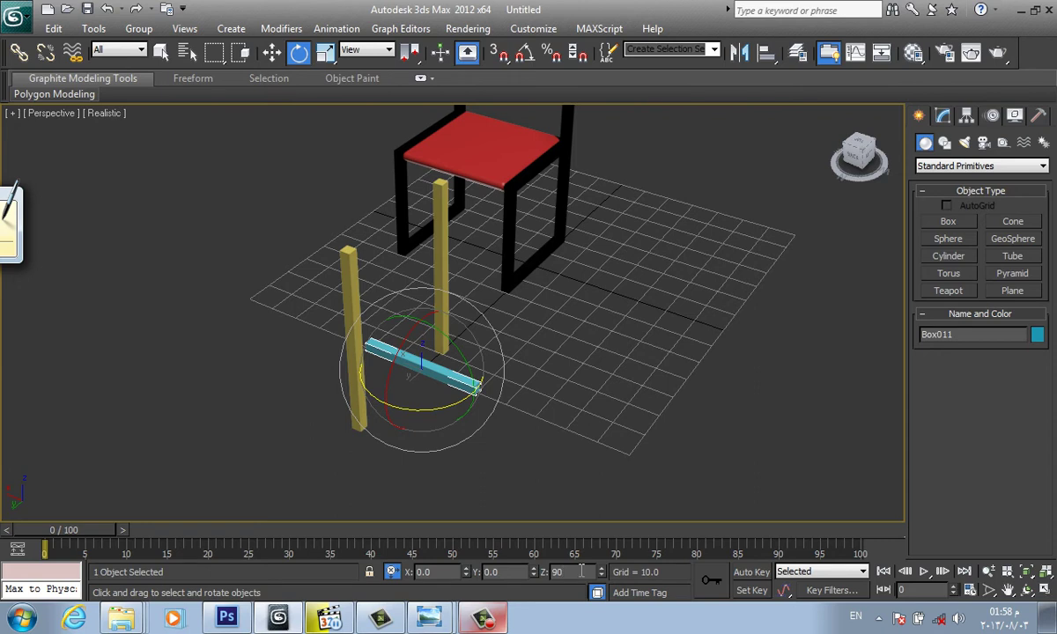
key(Return)
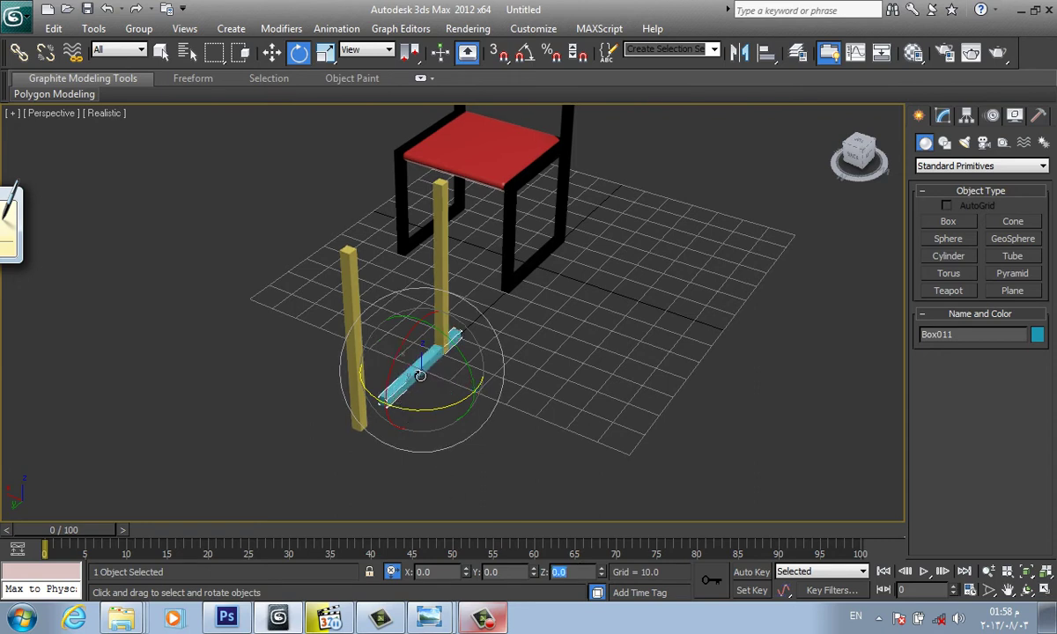
mouse_move(371, 381)
mouse_down()
mouse_move(363, 415)
mouse_move(407, 382)
mouse_up()
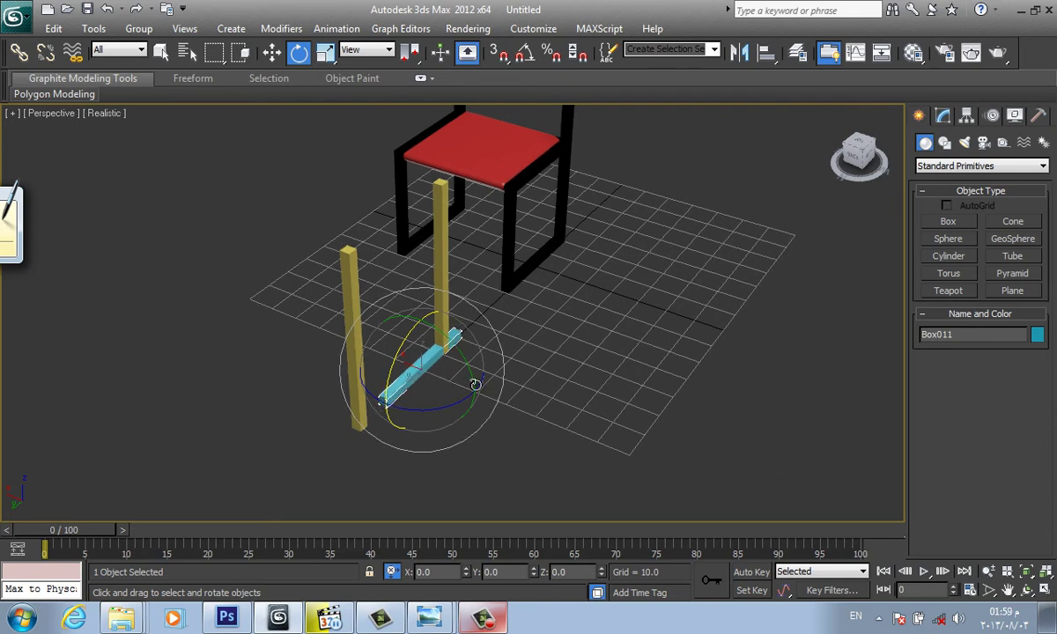
Nudge the cyan bar along its Y axis and turn on 3D snapping with S
right_click(531, 352)
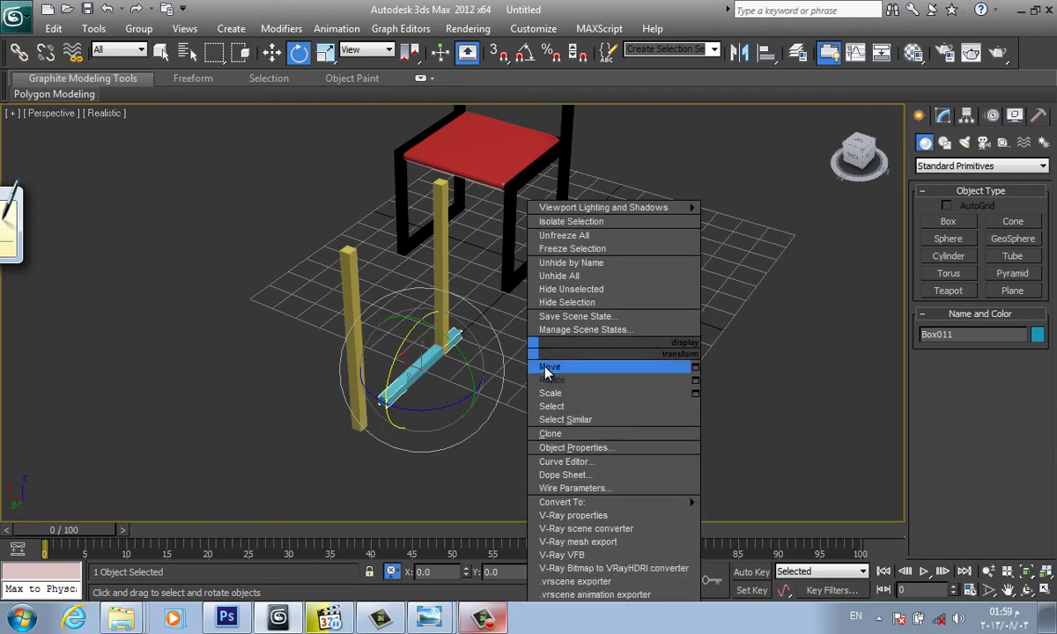
click(549, 367)
drag(417, 375, 359, 427)
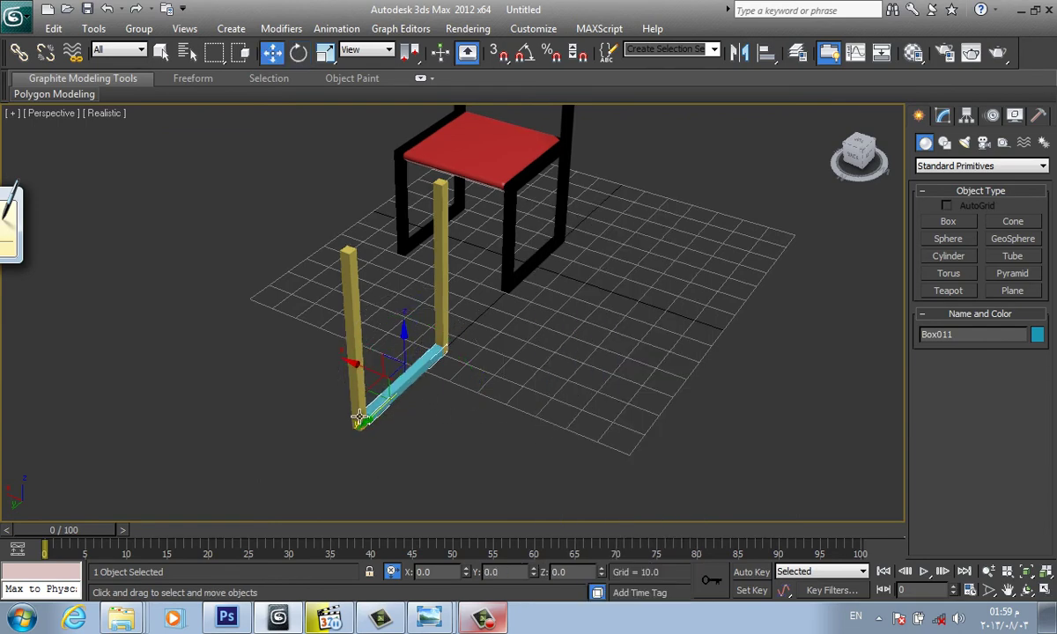
key(s)
scroll(373, 423, up, 5)
scroll(305, 447, up, 3)
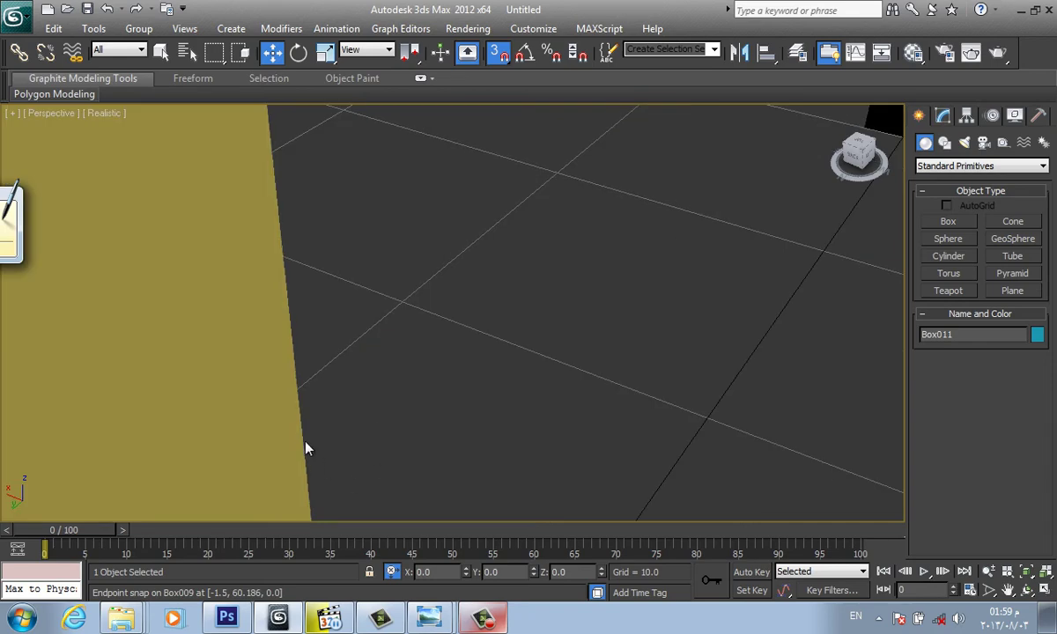
scroll(317, 449, down, 8)
scroll(348, 342, up, 2)
scroll(302, 377, up, 5)
scroll(253, 383, down, 6)
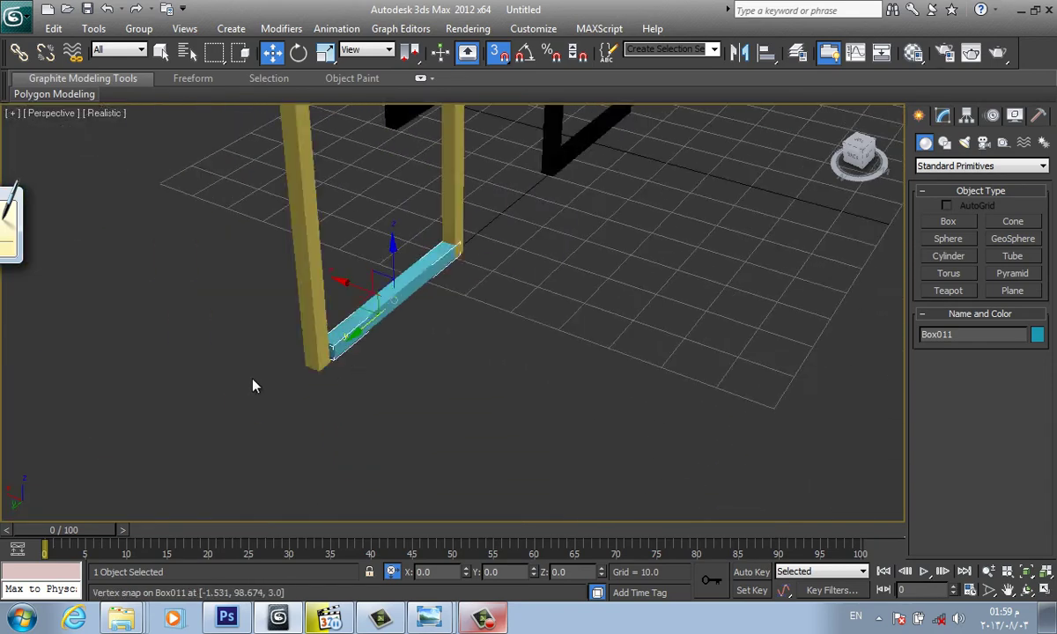
scroll(435, 393, up, 2)
scroll(437, 416, up, 2)
scroll(437, 416, up, 2)
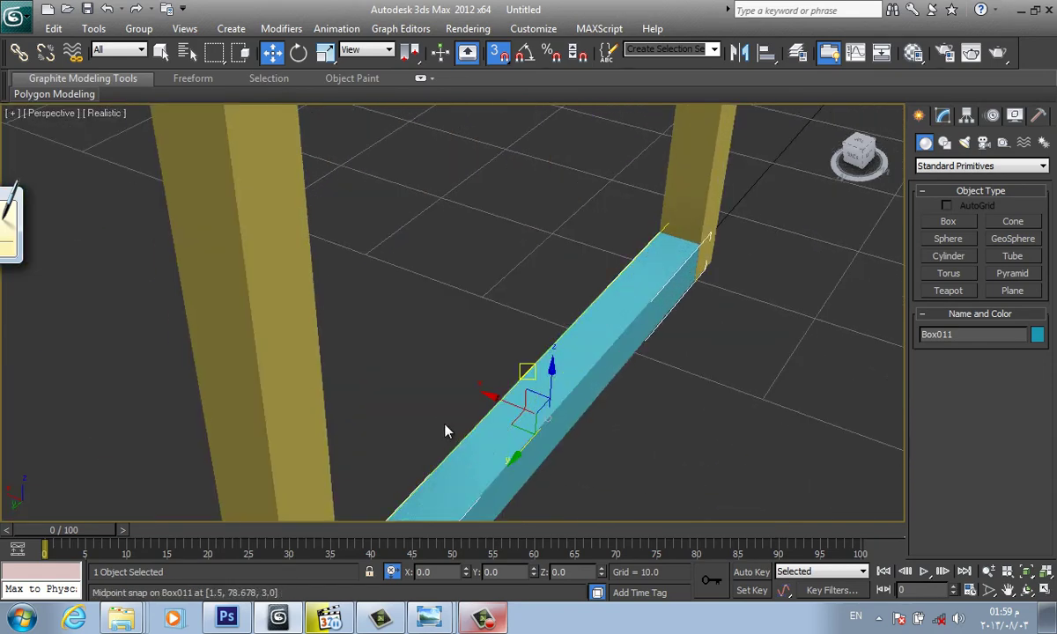
In wireframe, snap the bar's end onto the leg's foot, then return to shaded view
key(F3)
scroll(463, 418, down, 4)
scroll(439, 378, down, 1)
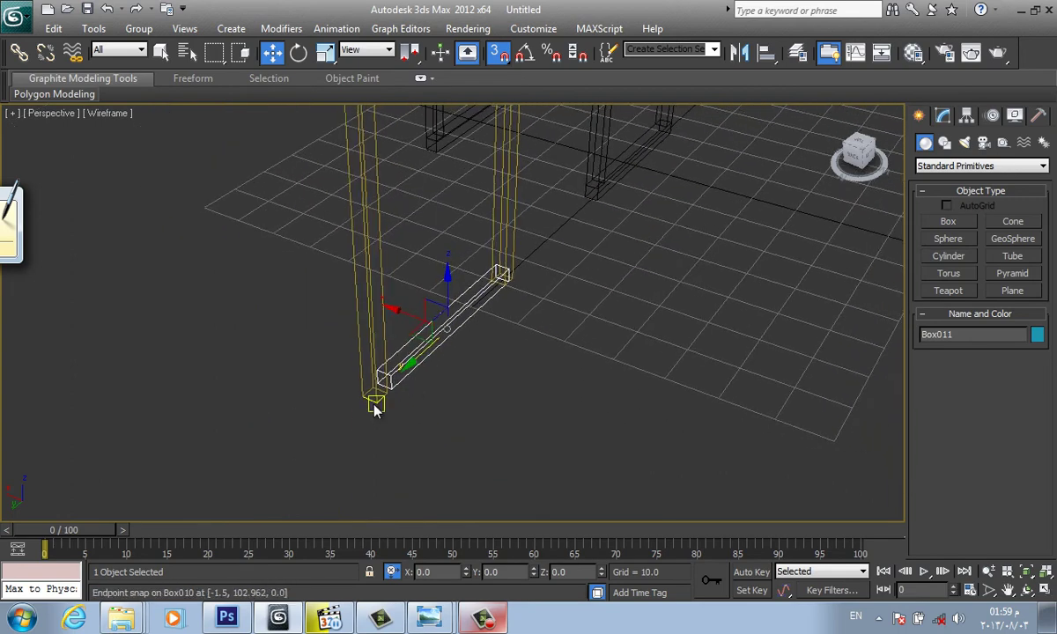
scroll(375, 407, up, 3)
scroll(387, 414, down, 1)
scroll(373, 411, down, 2)
drag(376, 402, 376, 402)
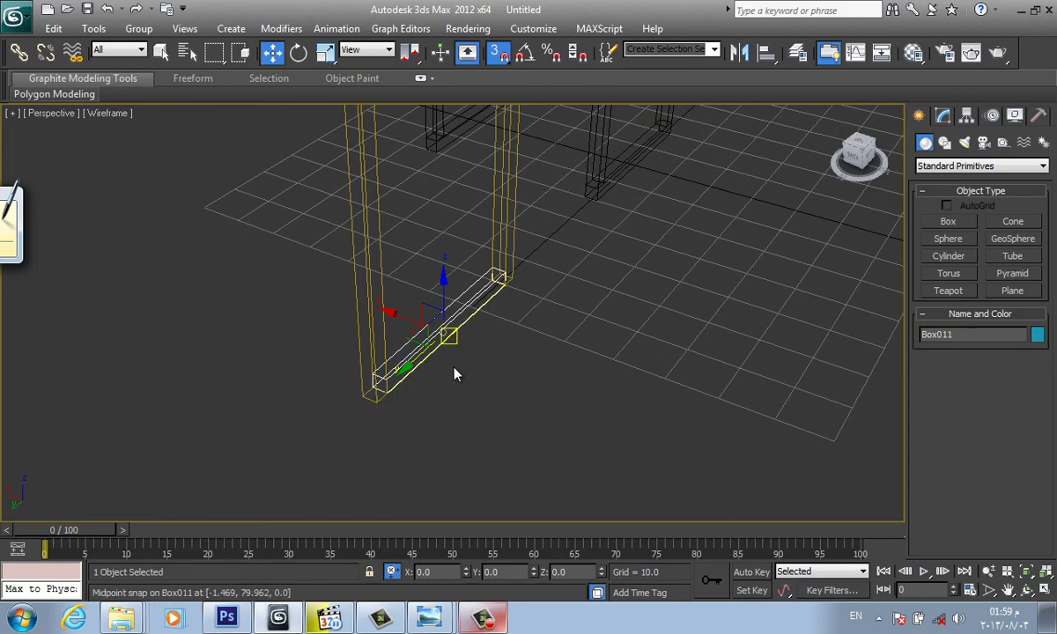
key(F3)
scroll(502, 460, down, 2)
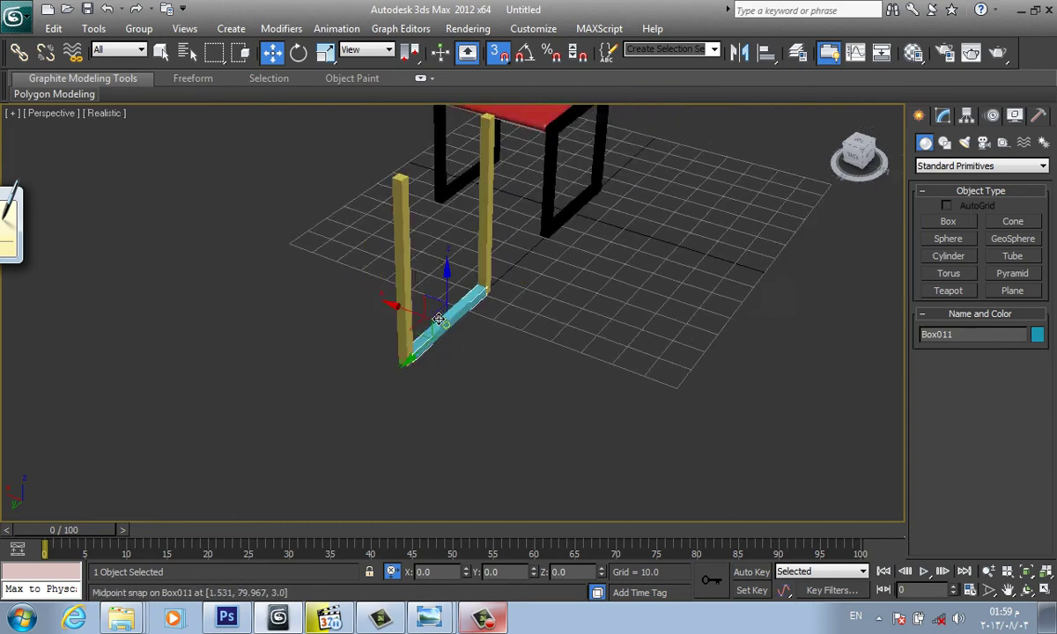
scroll(476, 397, down, 2)
scroll(467, 352, down, 2)
scroll(528, 405, down, 1)
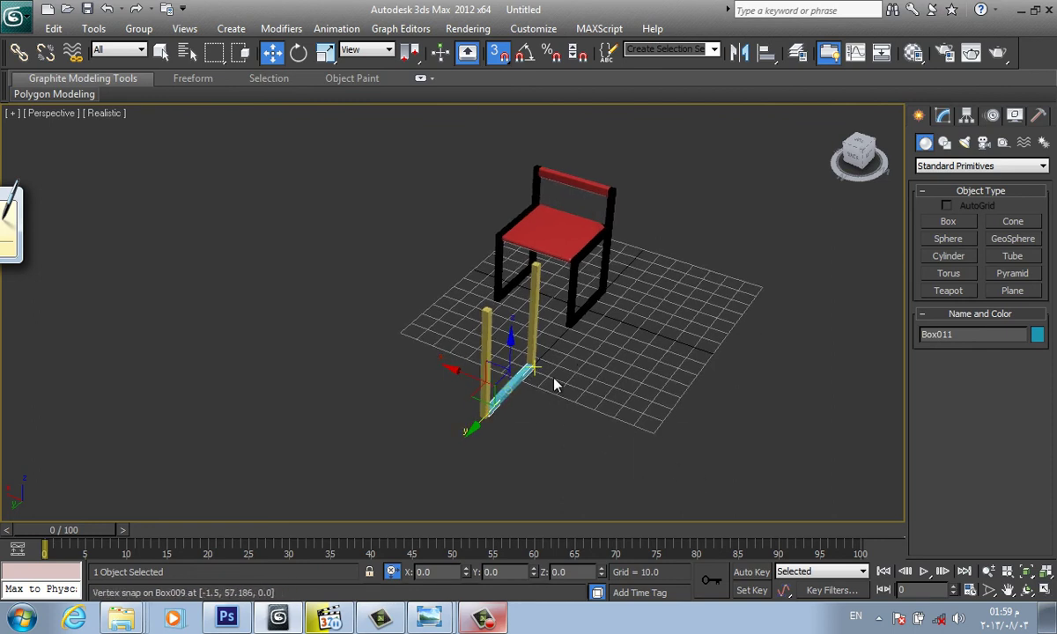
Clone the cyan bar as a copy
right_click(577, 392)
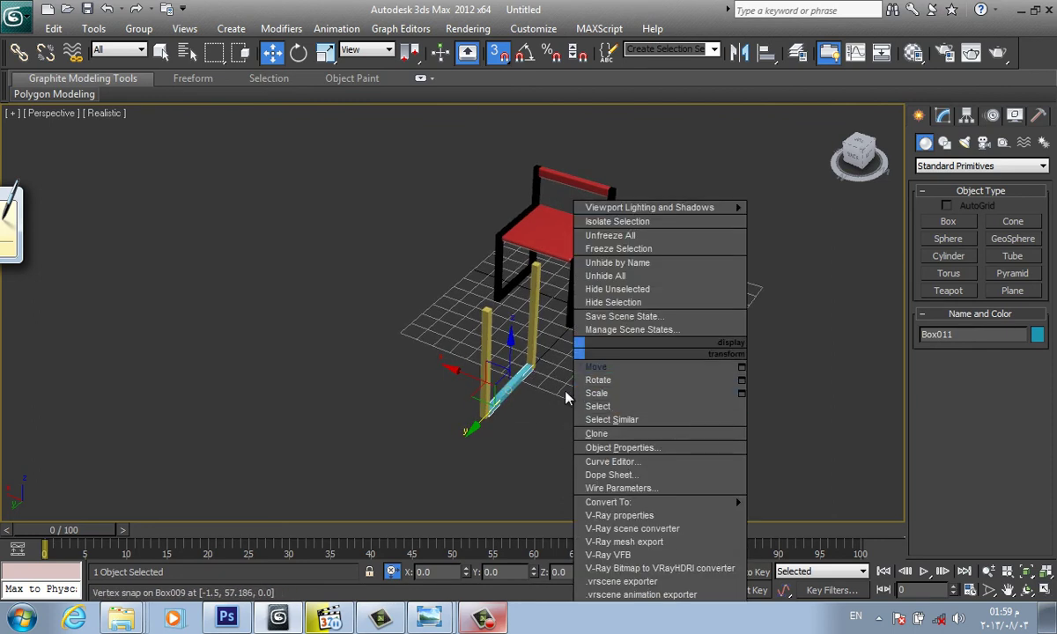
click(595, 433)
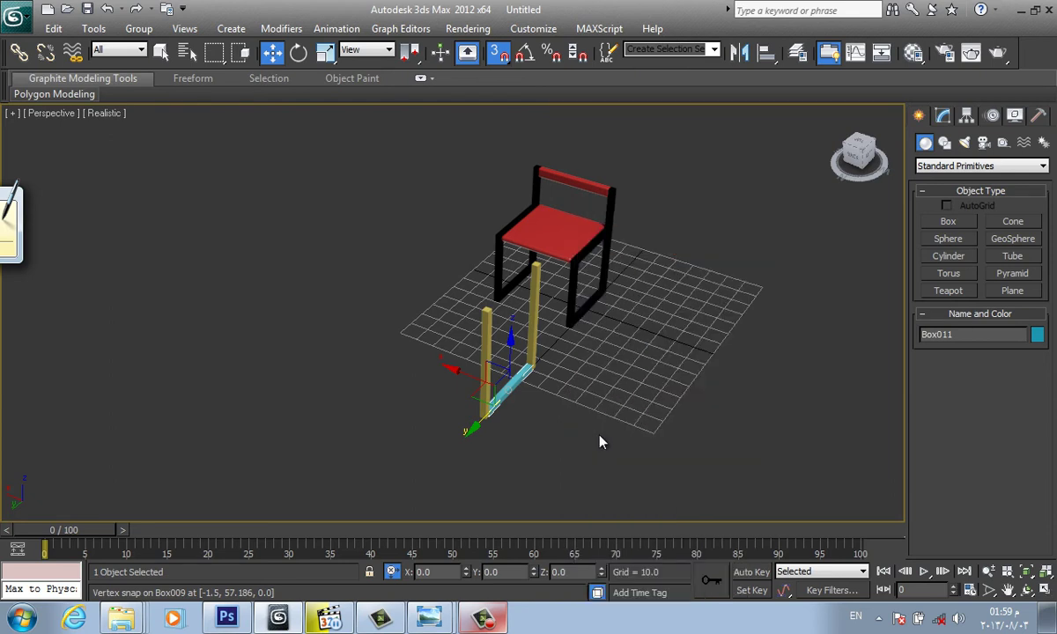
click(483, 370)
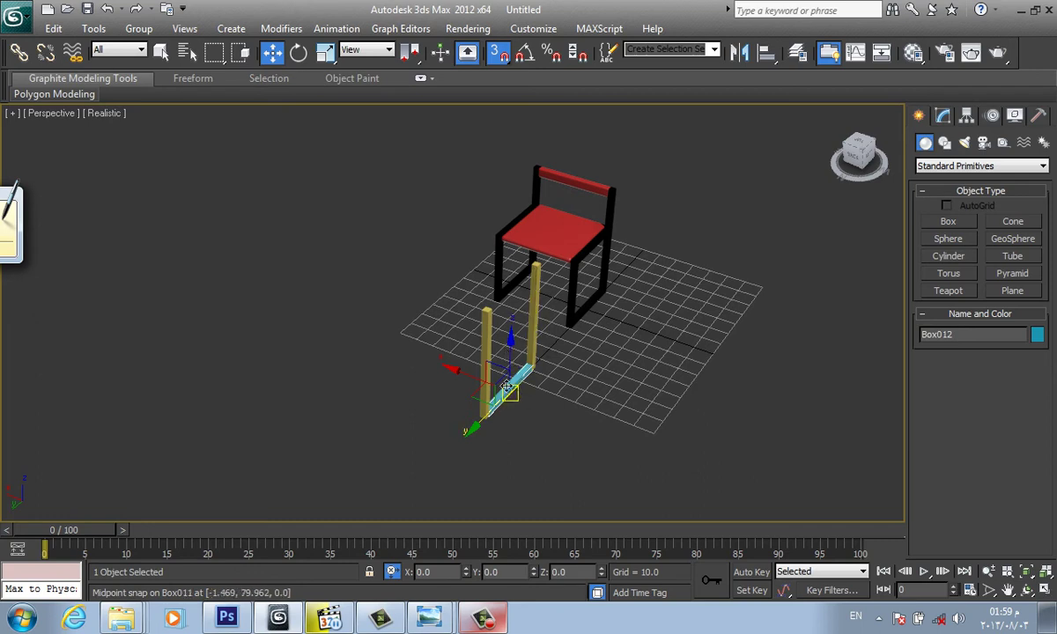
click(454, 392)
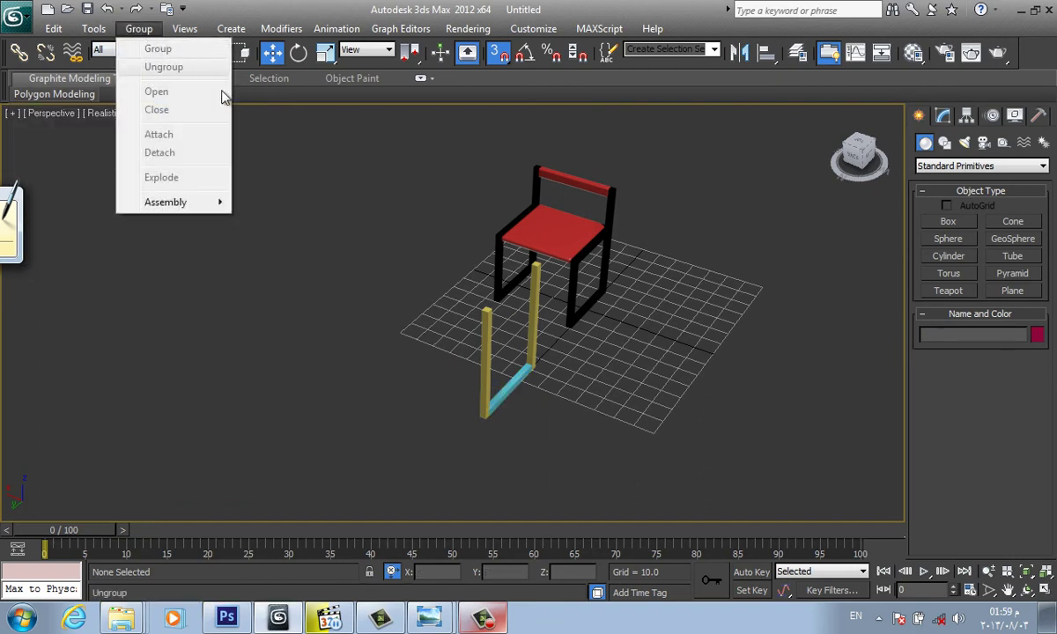
click(243, 153)
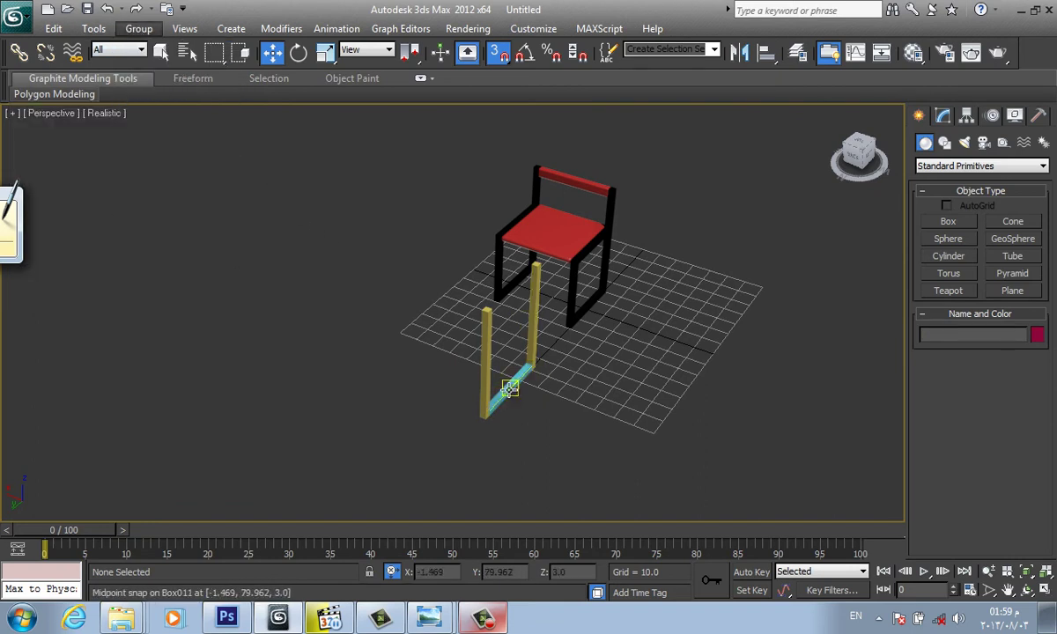
Snap the back leg into place, then lock and snap the crossbar between both legs' bottoms
click(529, 356)
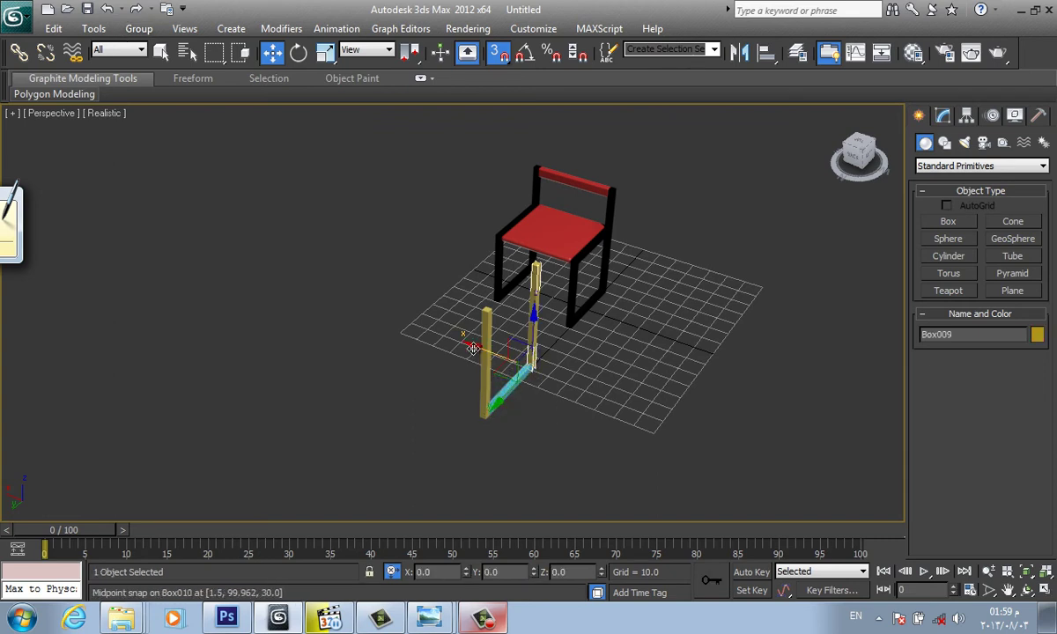
drag(473, 348, 501, 353)
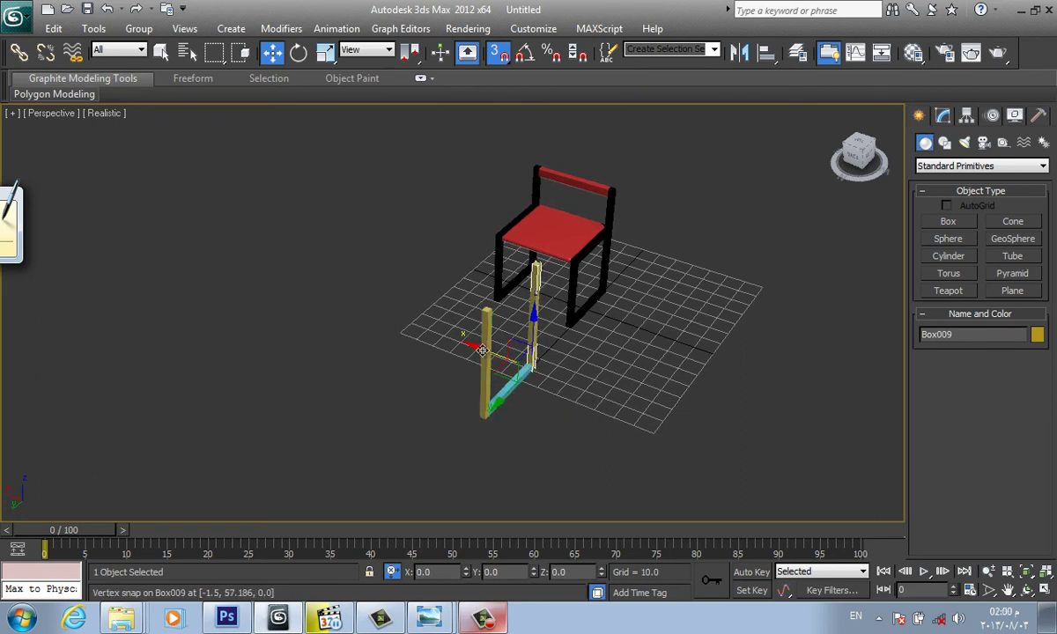
click(486, 412)
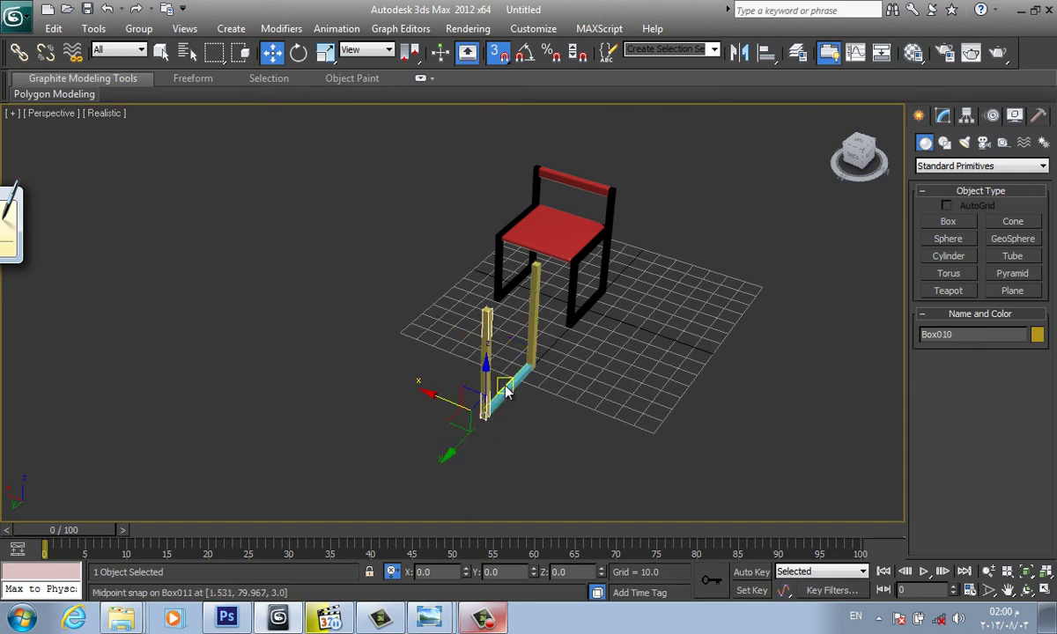
click(510, 393)
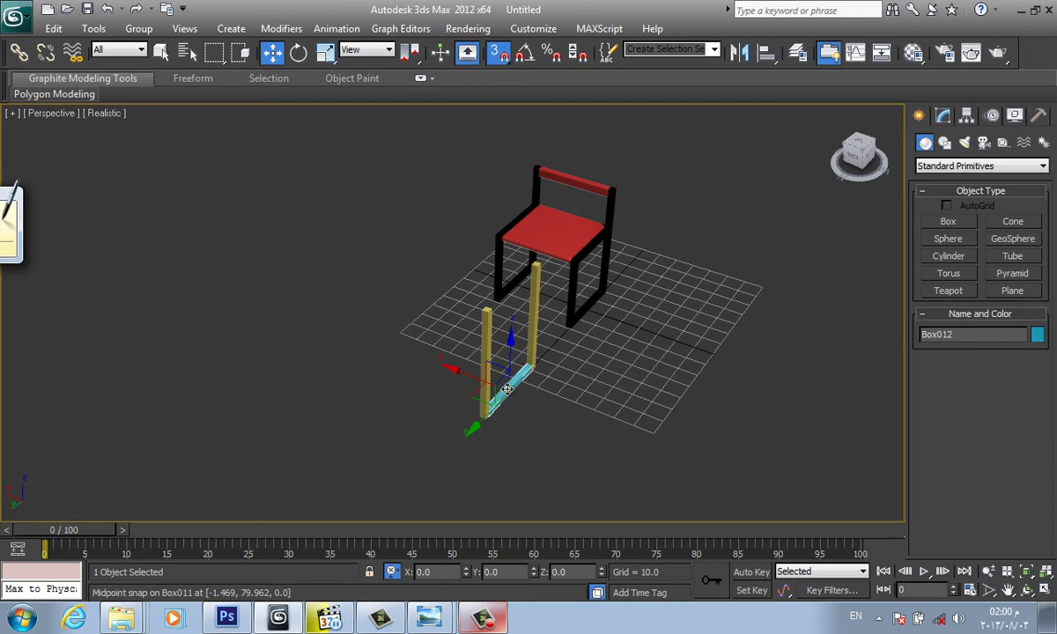
key(space)
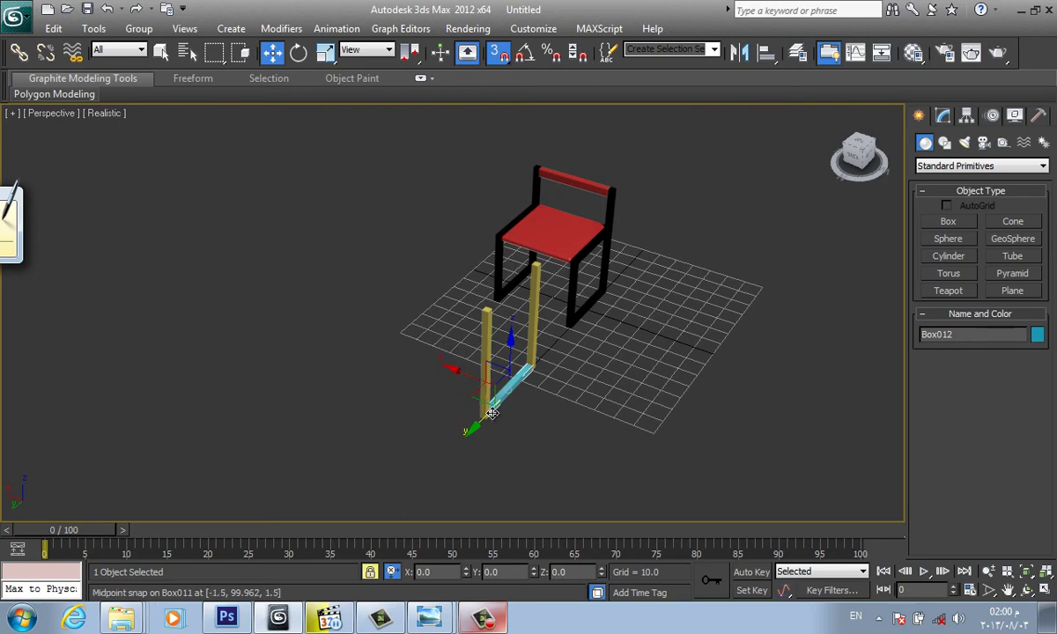
drag(473, 406, 499, 390)
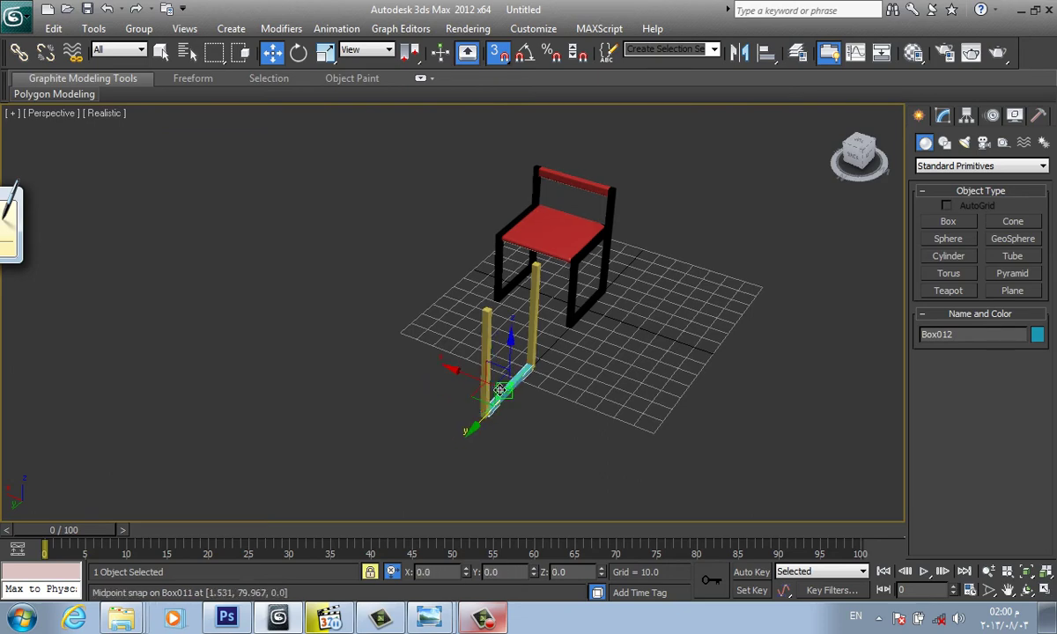
scroll(495, 397, up, 5)
scroll(493, 400, down, 3)
scroll(563, 430, down, 2)
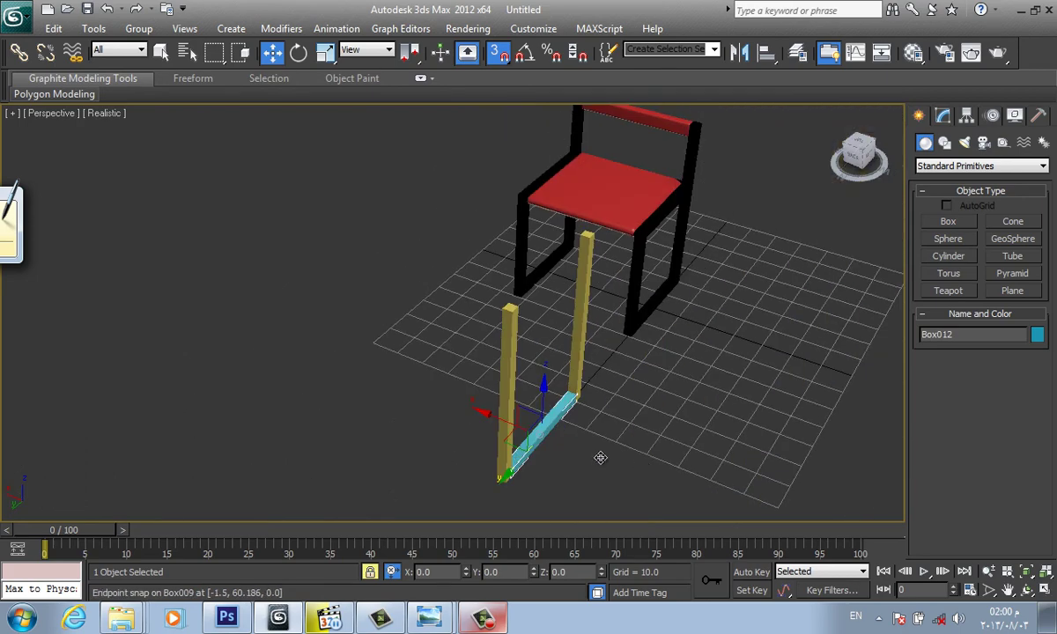
scroll(555, 436, up, 2)
scroll(564, 405, up, 1)
scroll(581, 432, up, 1)
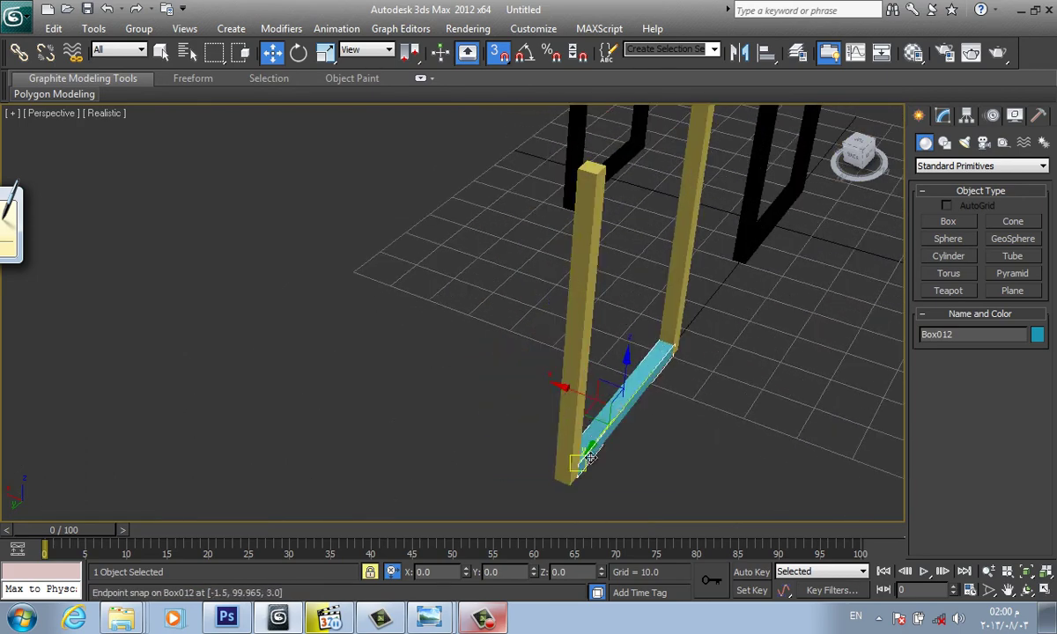
Shift-drag a copy of the crossbar beside it and check the kitchen table reference photo
mouse_move(575, 468)
shift+mouse_down()
mouse_move(508, 454)
mouse_move(365, 380)
shift+mouse_up()
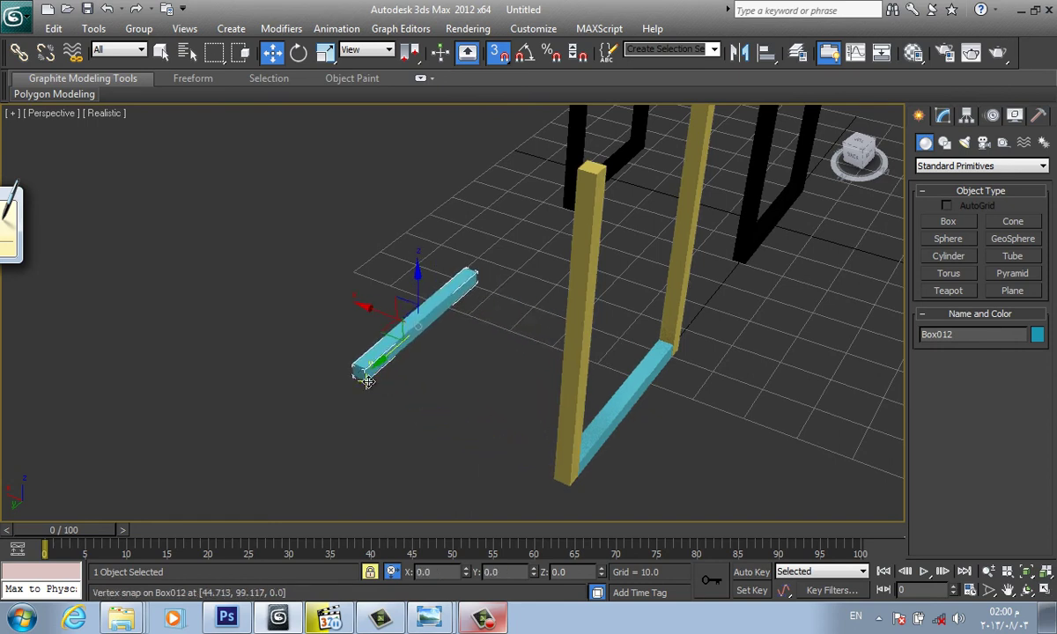
drag(368, 382, 375, 384)
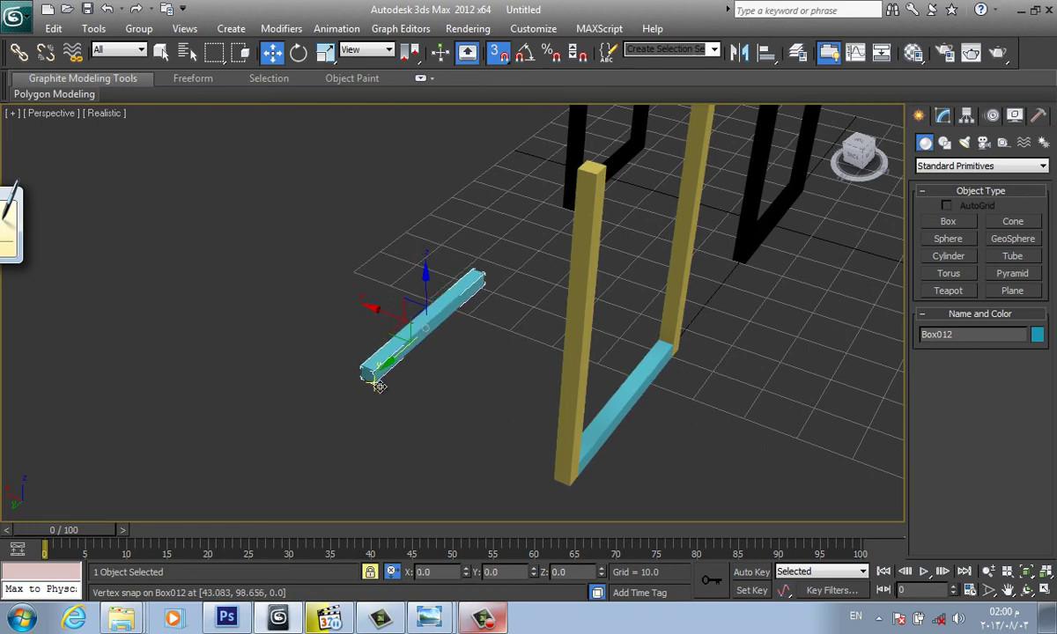
click(429, 618)
click(432, 581)
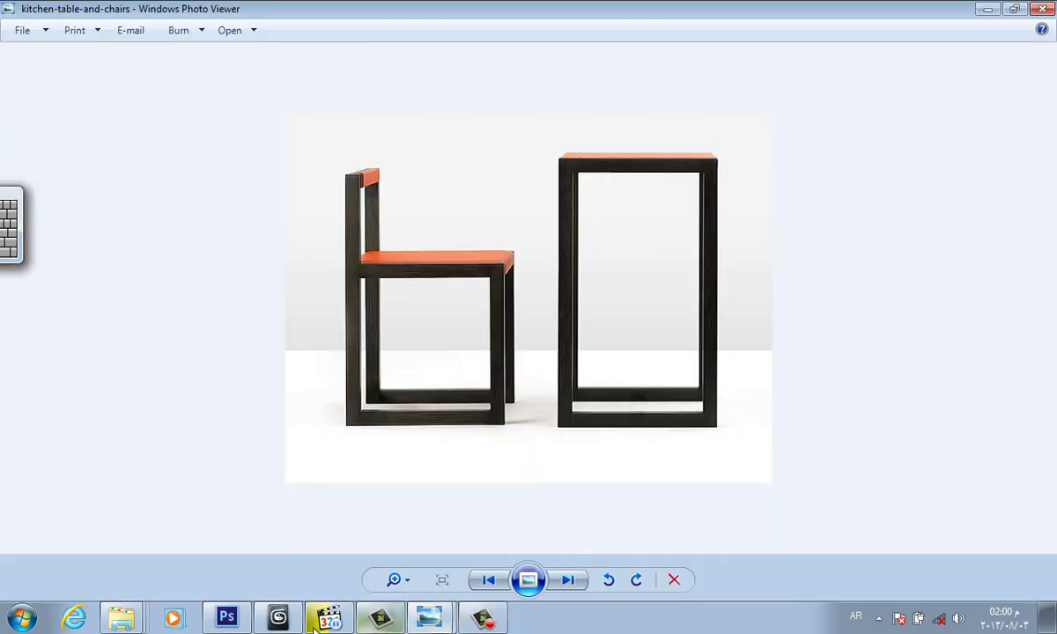
click(277, 621)
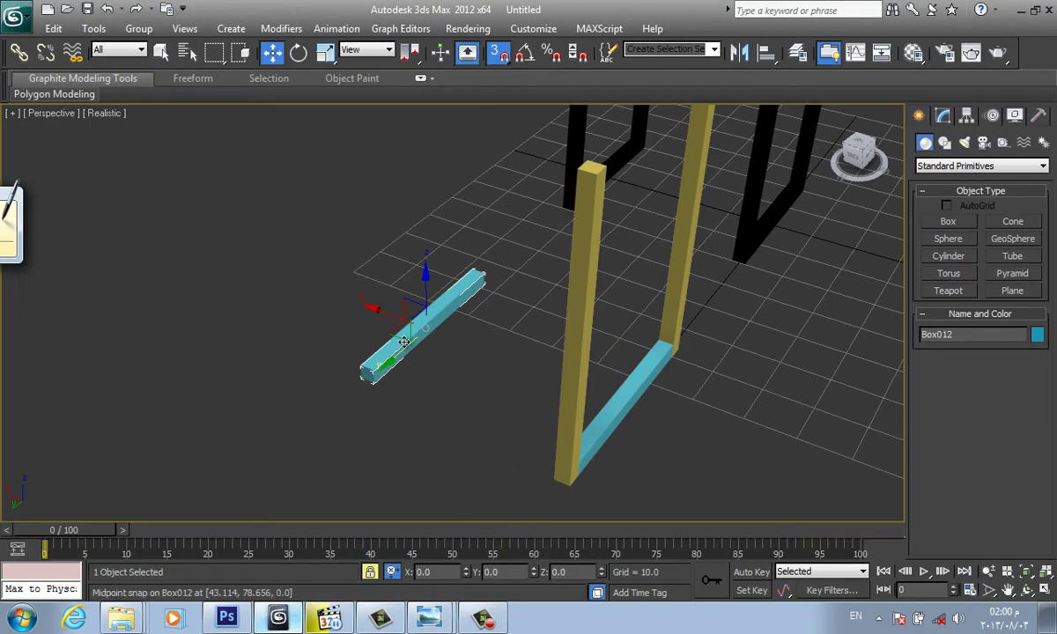
In Expert Mode, place the loose crossbar at the leg bottoms and copy it up to the tops
key(ctrl+x)
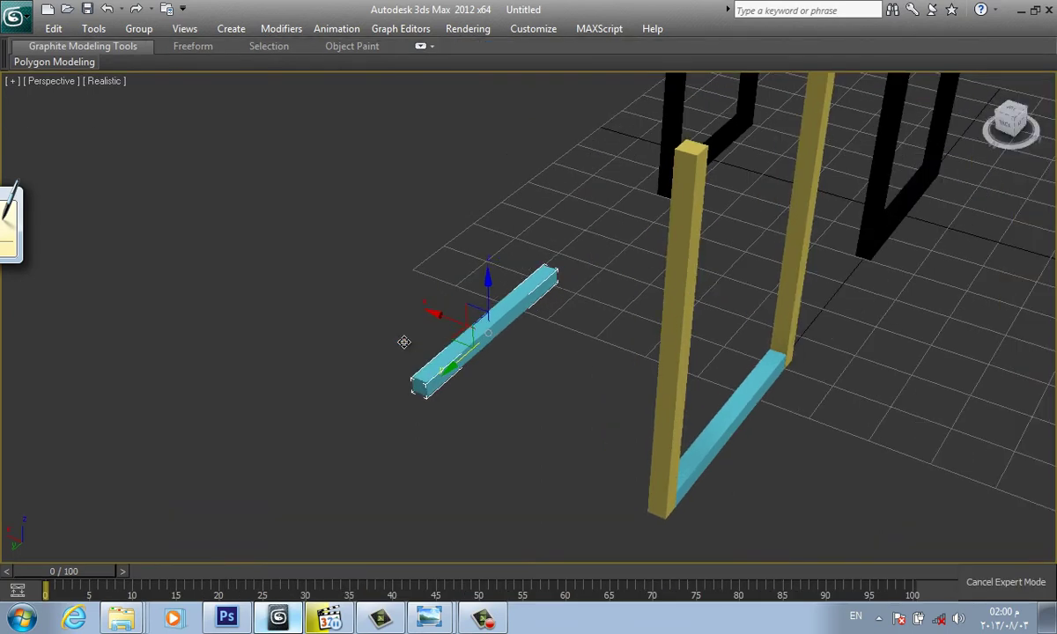
drag(403, 342, 720, 439)
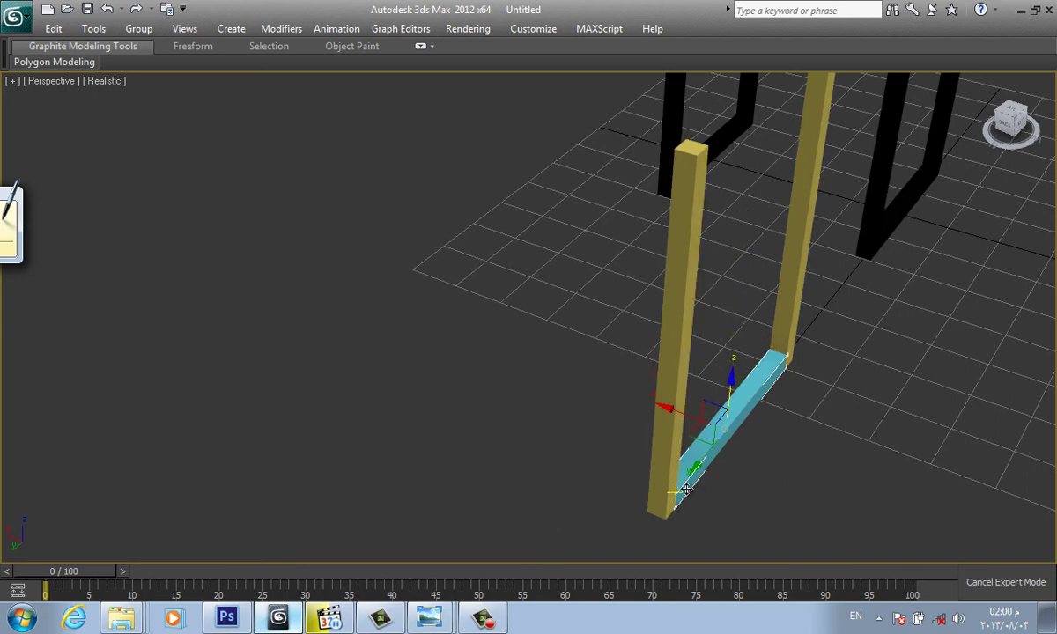
shift+drag(675, 494, 701, 163)
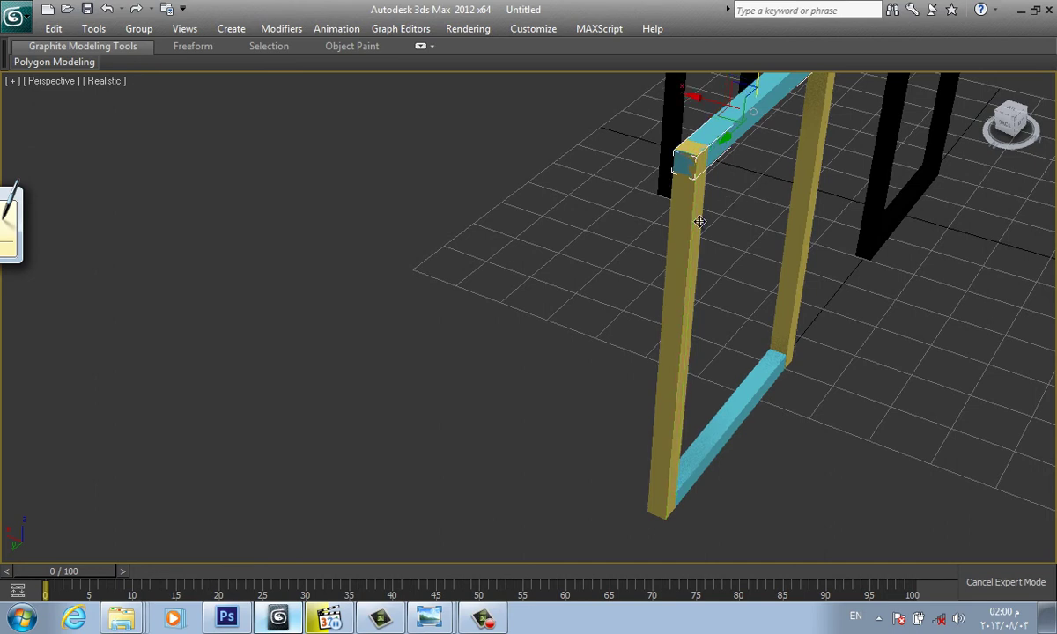
drag(696, 176, 696, 161)
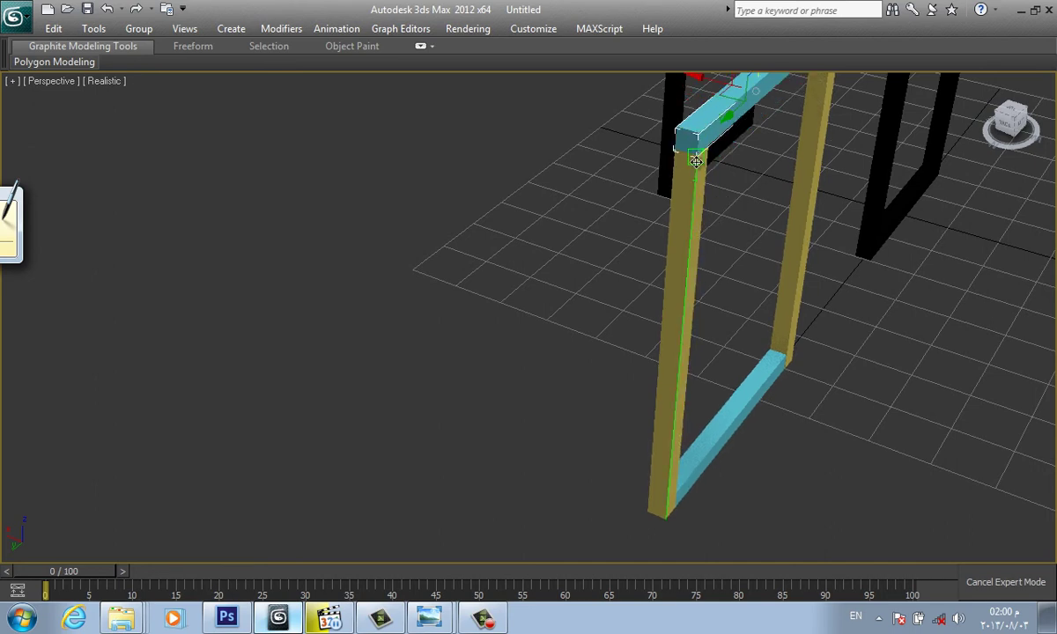
scroll(748, 293, down, 5)
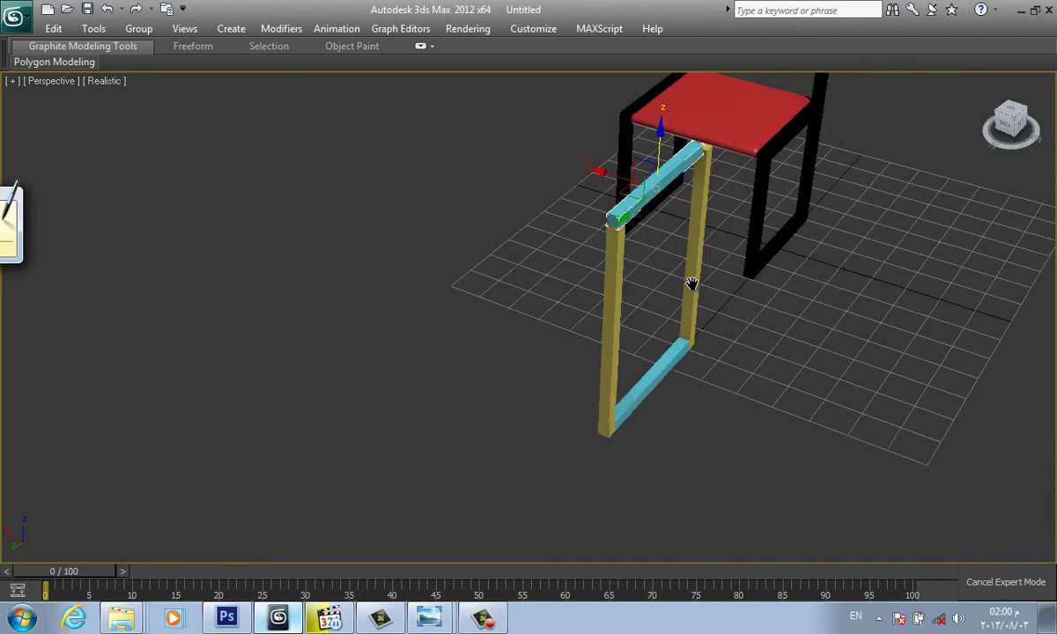
middle_drag(691, 285, 484, 304)
scroll(484, 304, up, 2)
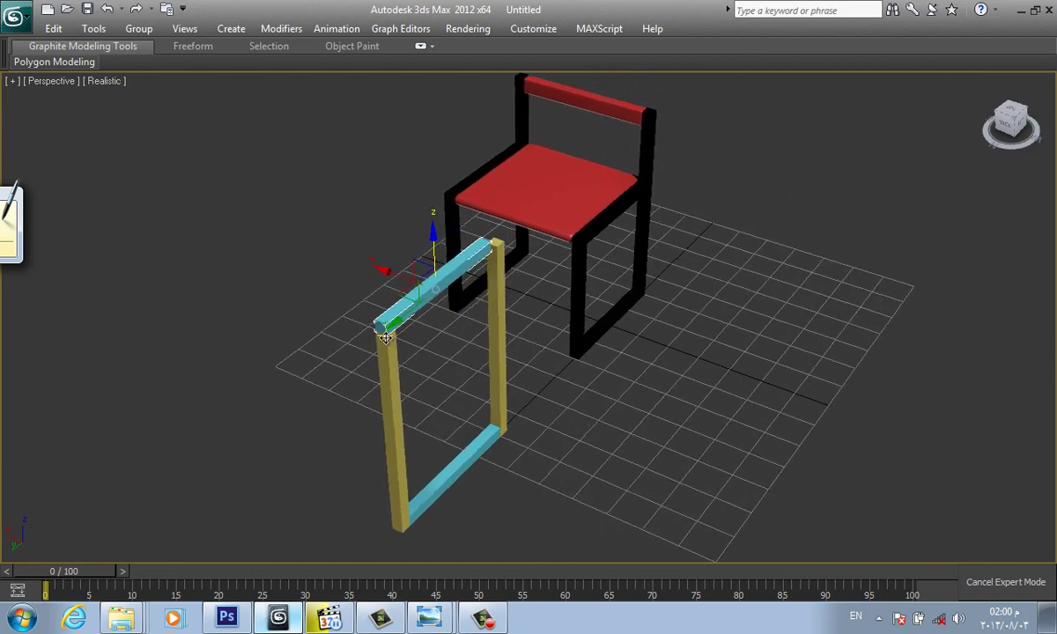
scroll(385, 335, up, 5)
scroll(279, 333, down, 4)
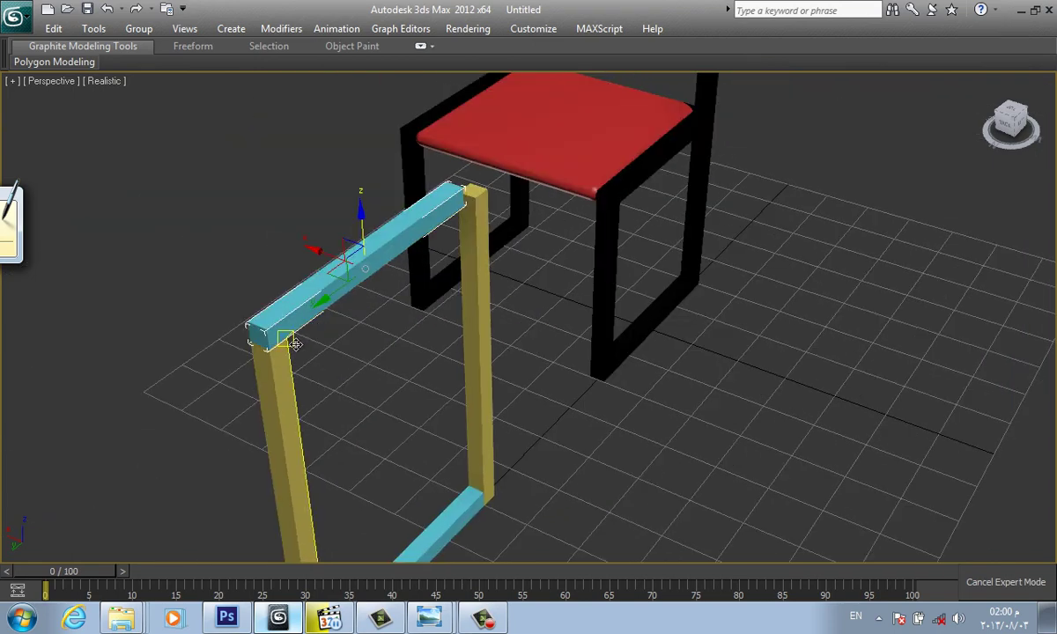
Snap the top crossbar's end onto the left leg top and exit Expert Mode
drag(265, 351, 280, 343)
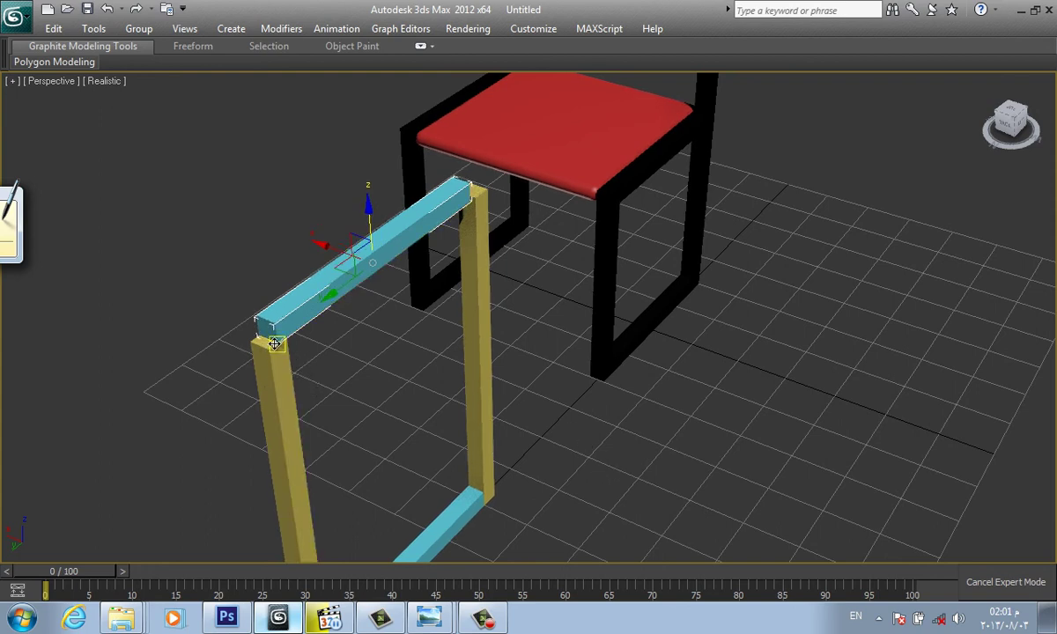
drag(278, 350, 284, 339)
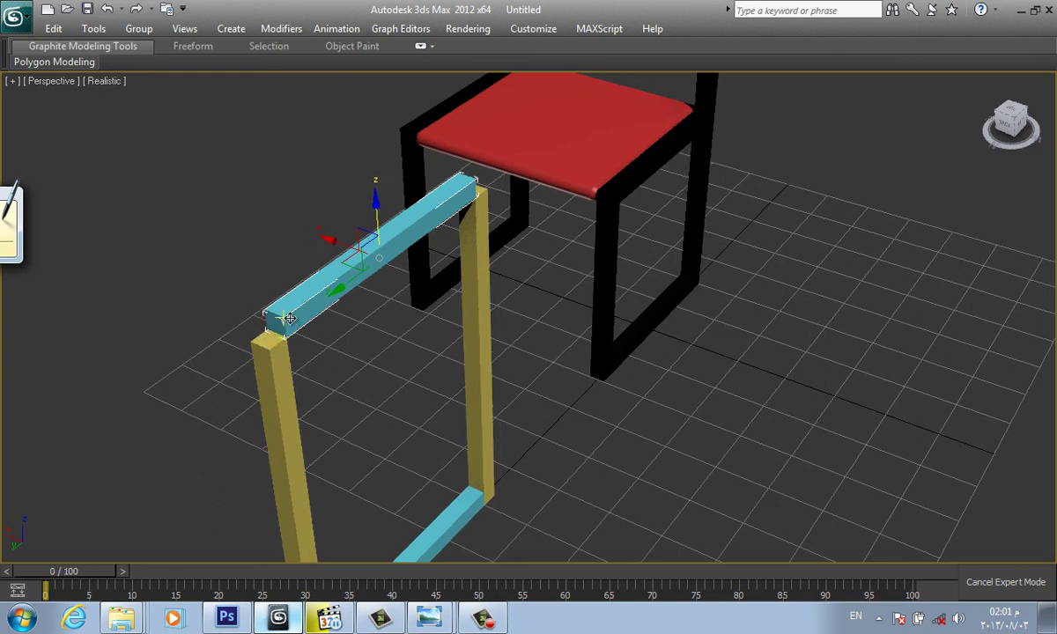
drag(283, 317, 273, 333)
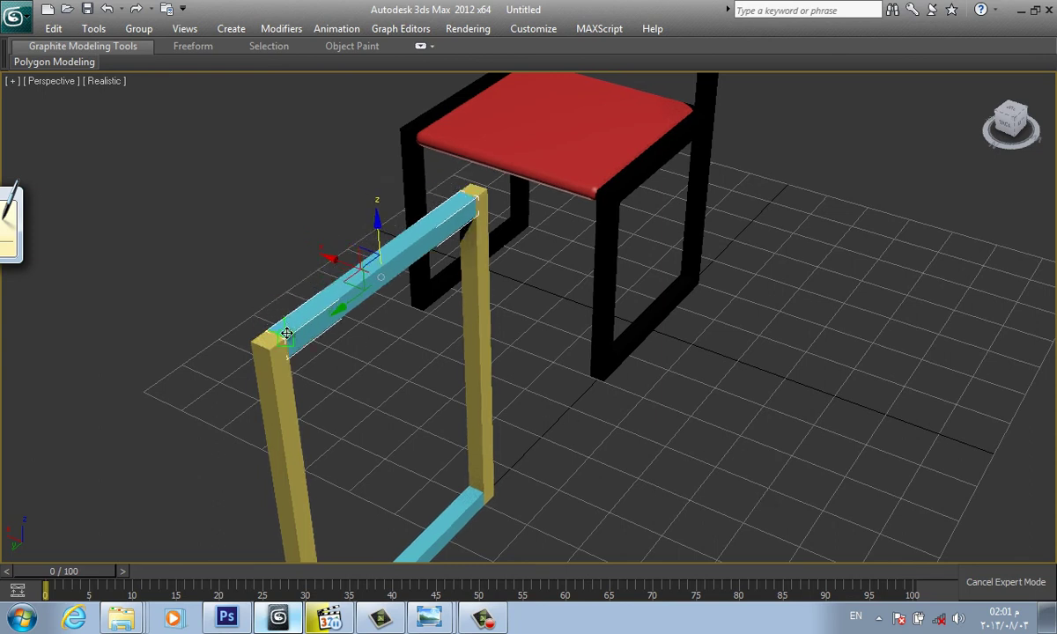
scroll(425, 357, down, 3)
scroll(424, 358, down, 2)
middle_drag(424, 379, 448, 383)
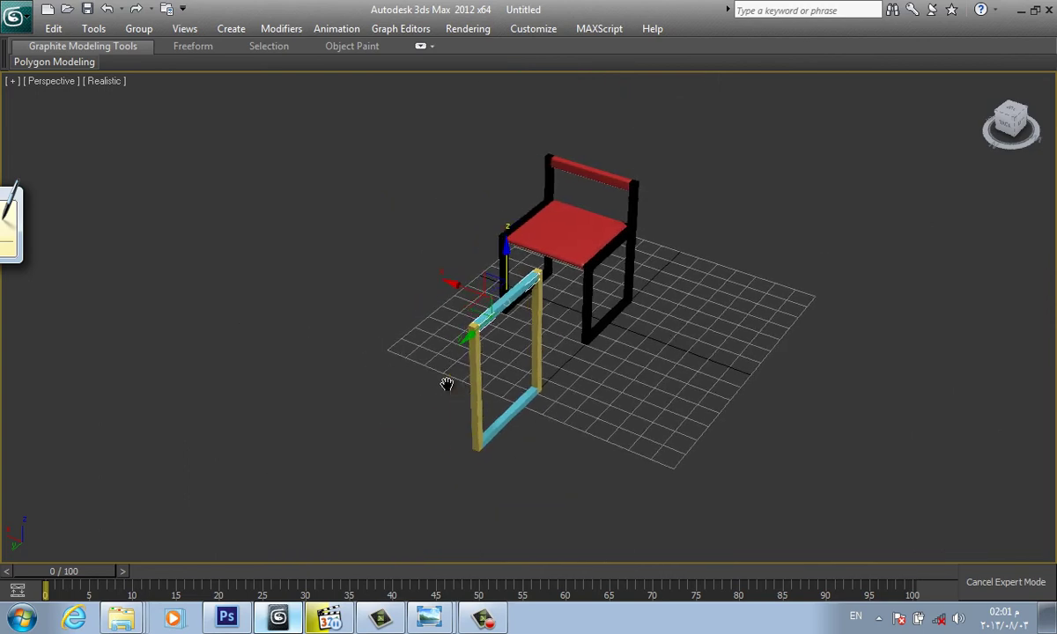
right_click(568, 370)
click(544, 414)
right_click(591, 429)
click(576, 459)
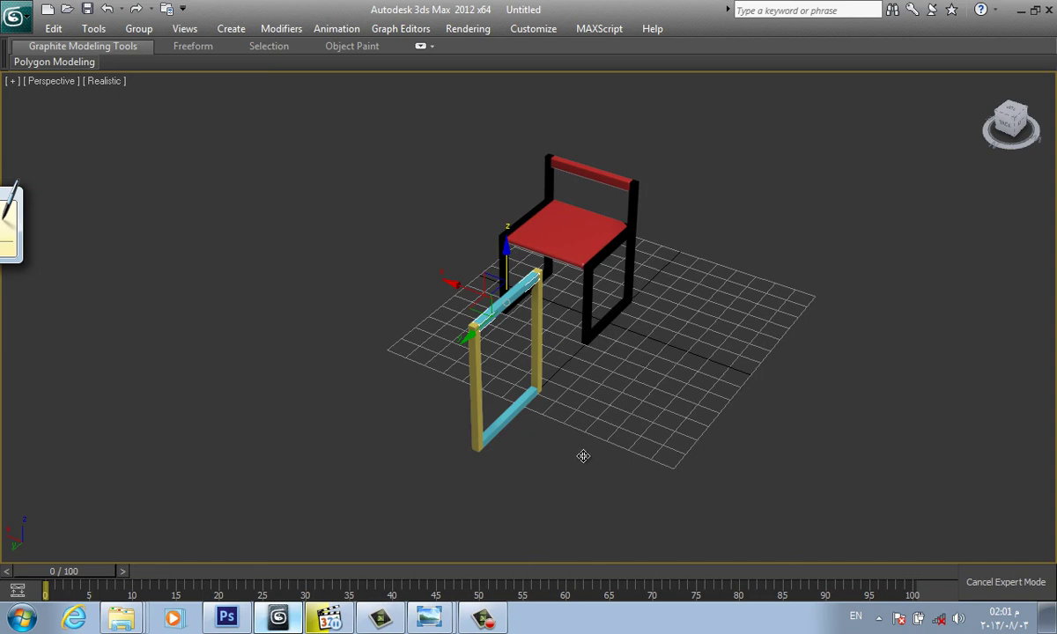
key(ctrl+x)
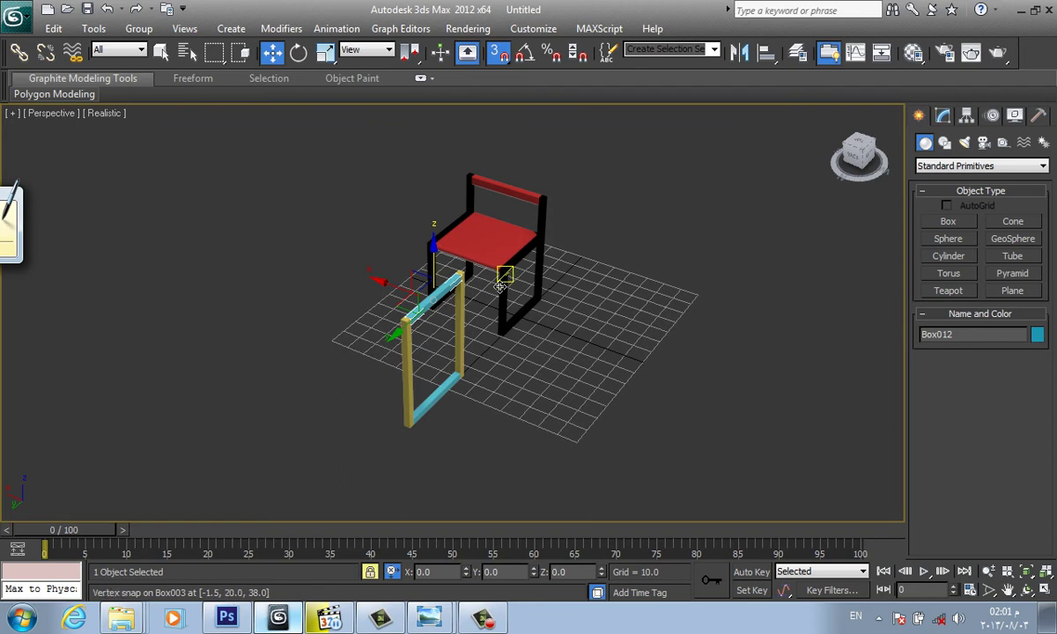
Unlock the selection and select both yellow legs plus the upper and lower cyan bars
key(space)
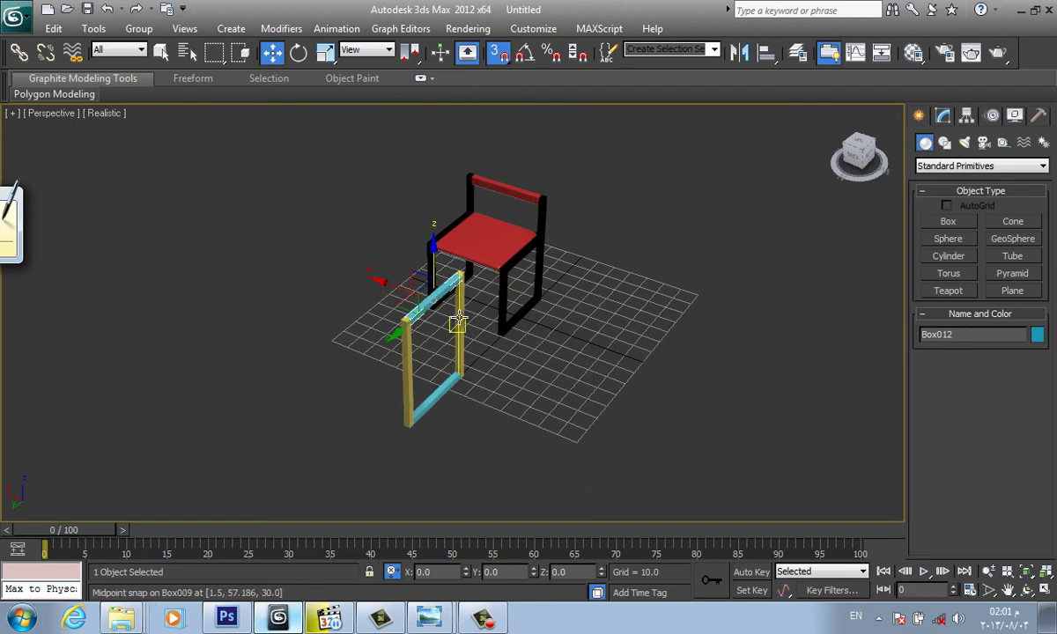
click(407, 388)
click(407, 388)
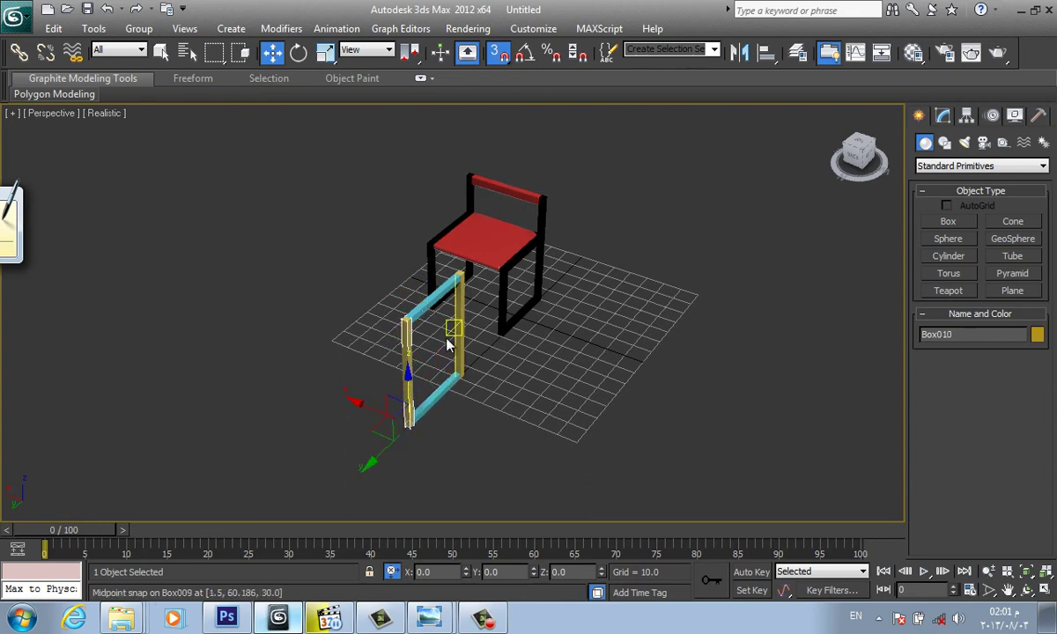
ctrl+click(458, 310)
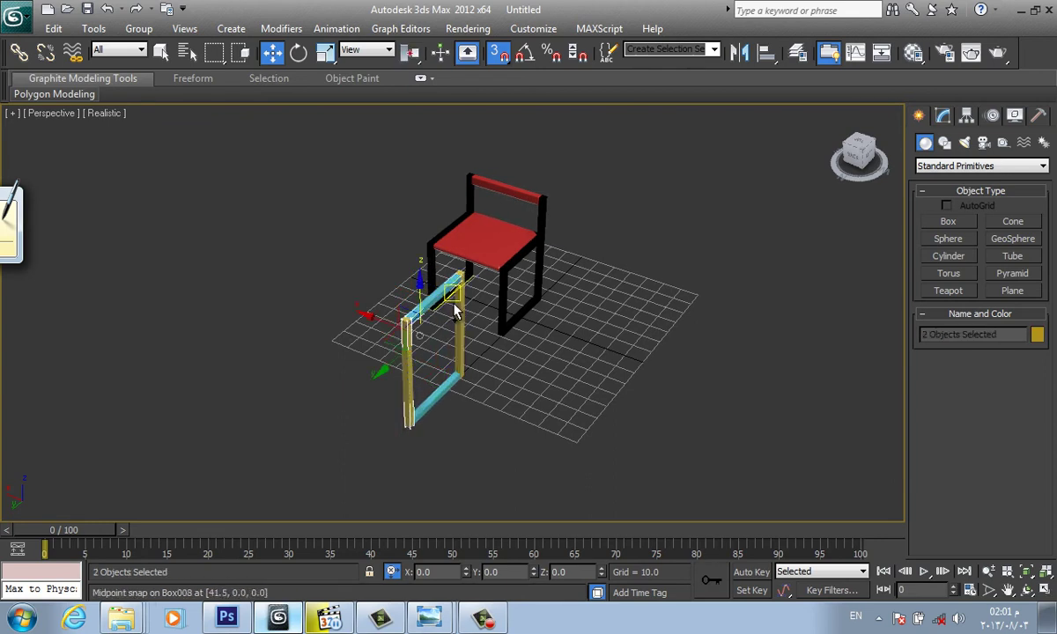
ctrl+click(427, 372)
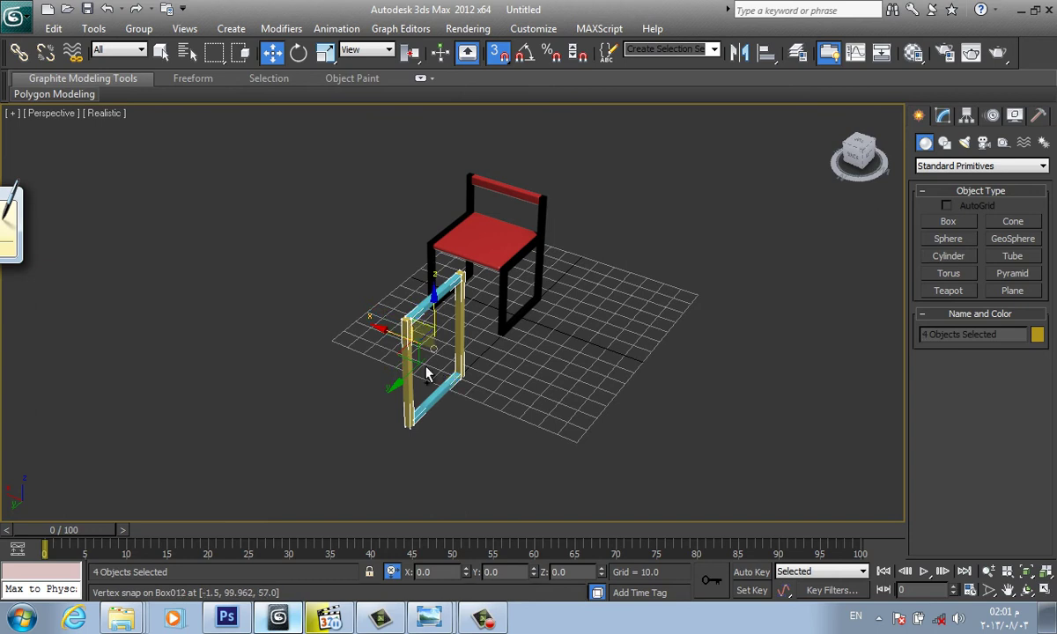
click(350, 416)
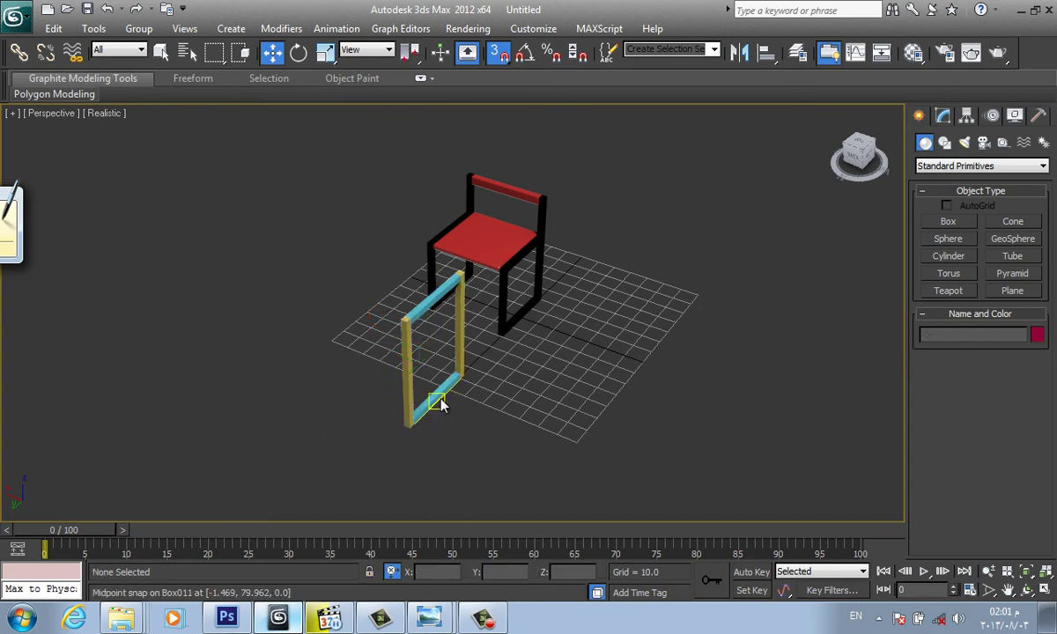
right_click(462, 365)
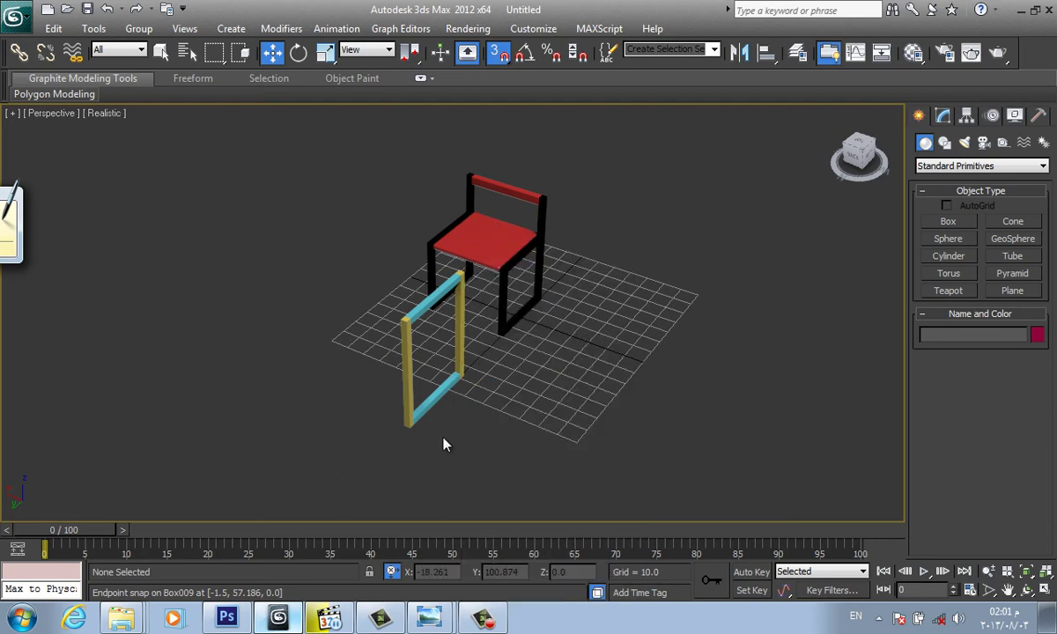
click(444, 439)
click(411, 370)
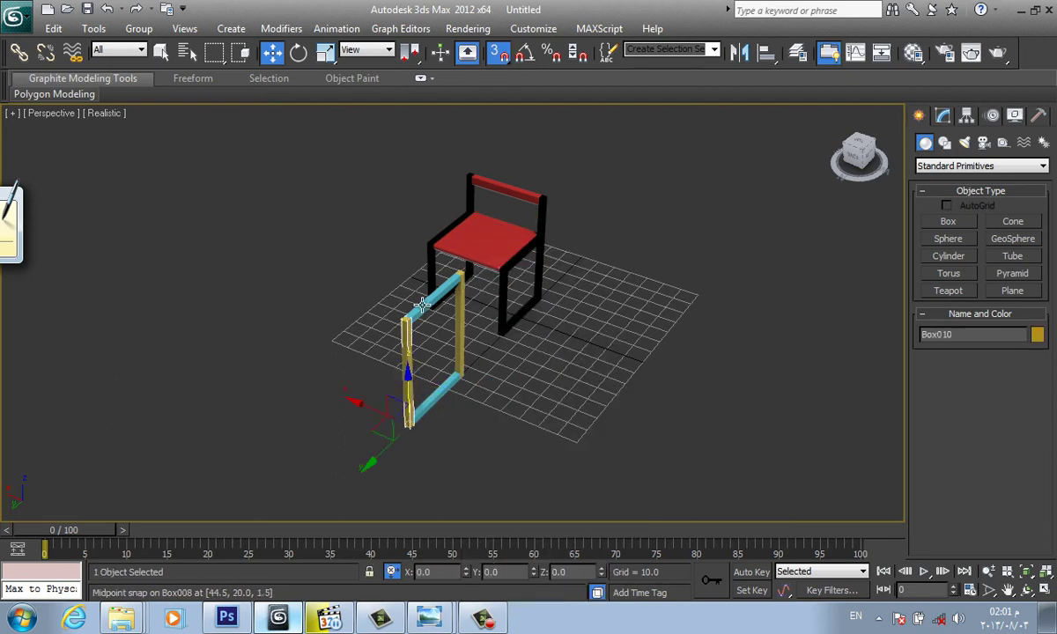
ctrl+click(426, 302)
ctrl+click(458, 330)
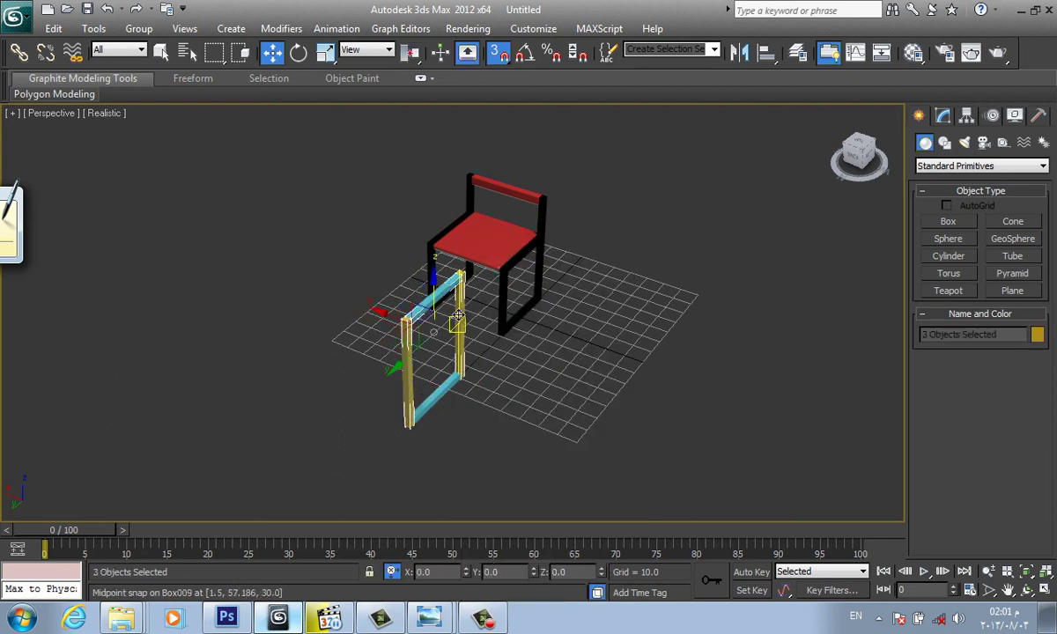
ctrl+click(441, 399)
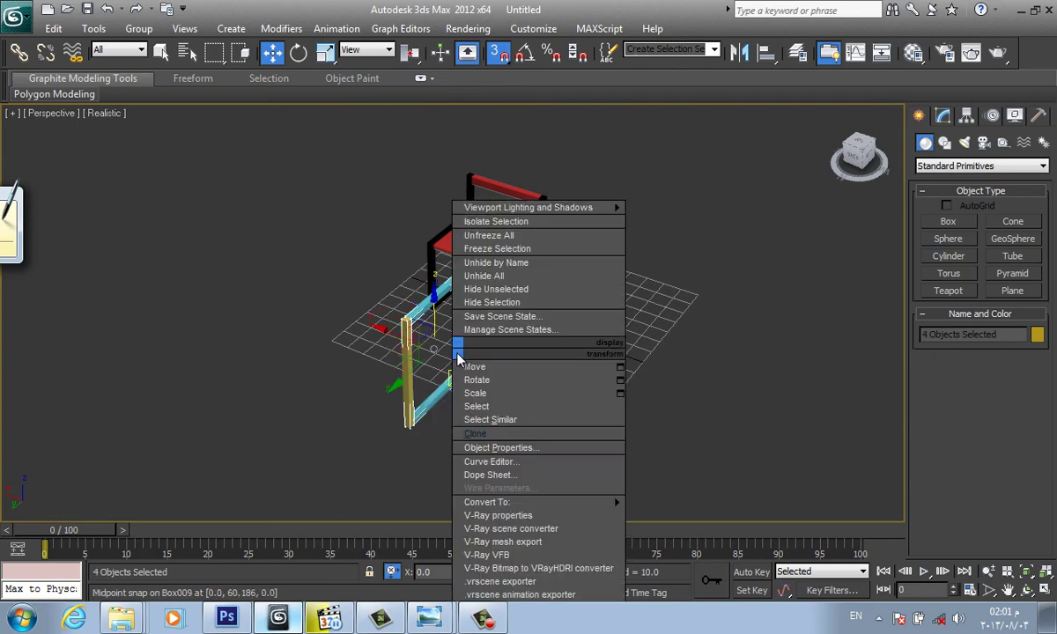
Clone the selected leg frame as an Instance
right_click(452, 348)
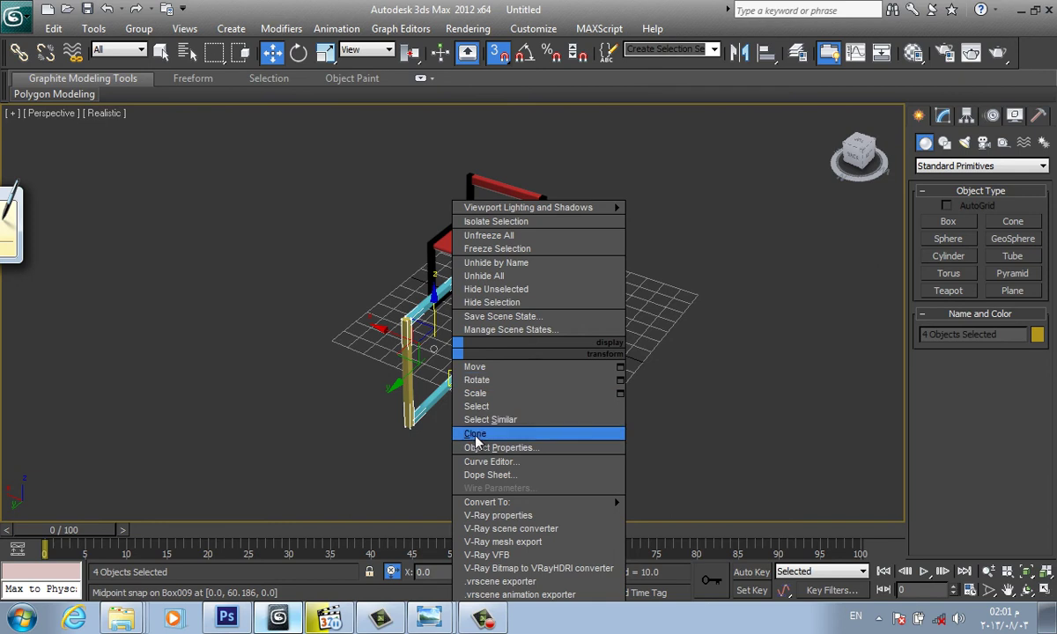
click(476, 434)
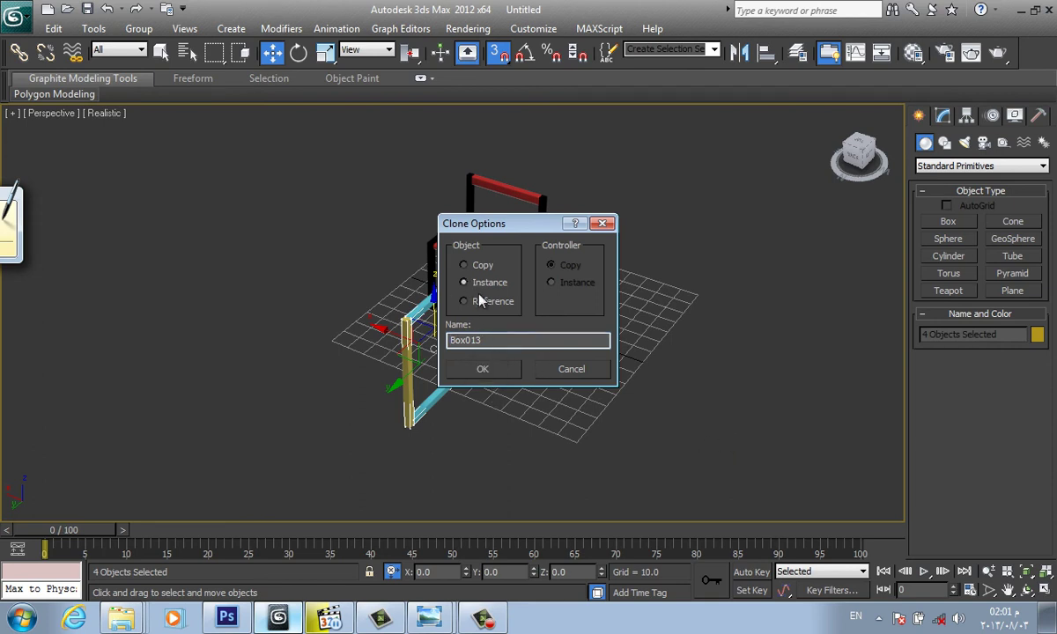
click(482, 369)
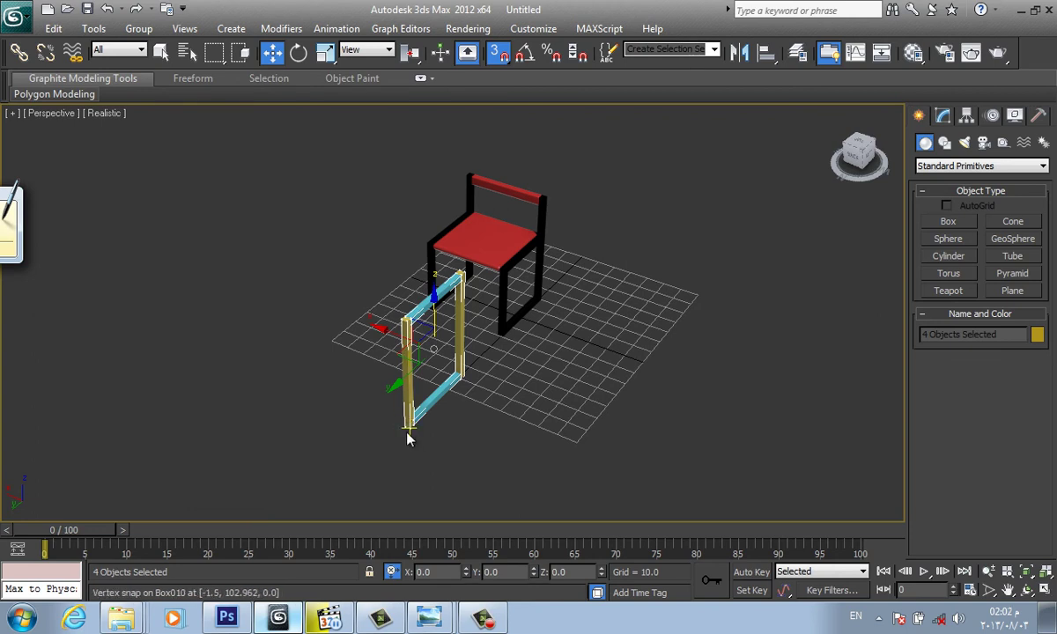
click(406, 426)
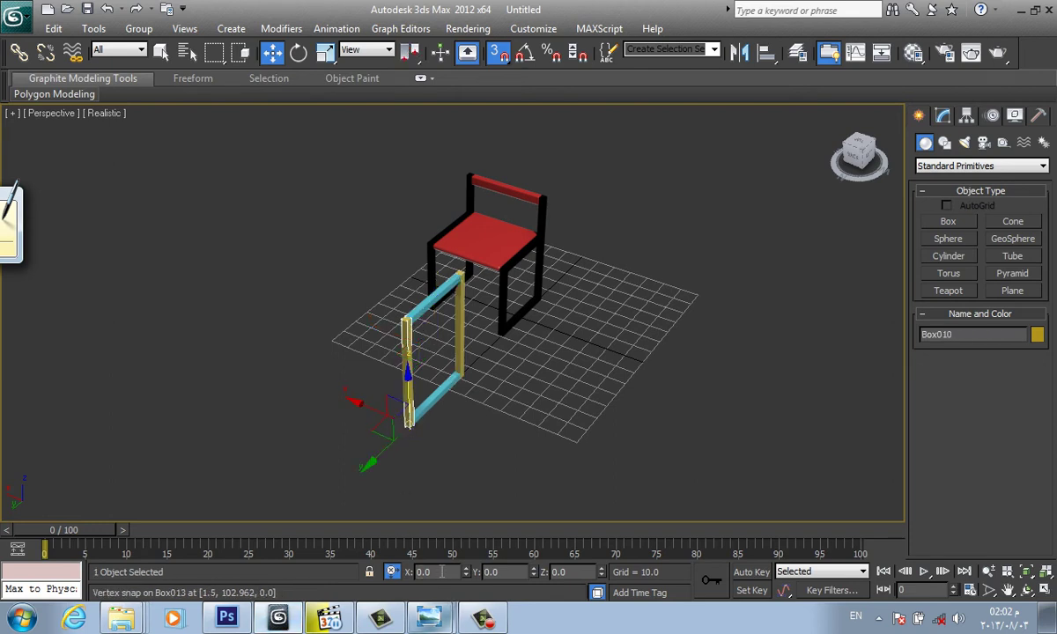
key(ctrl+z)
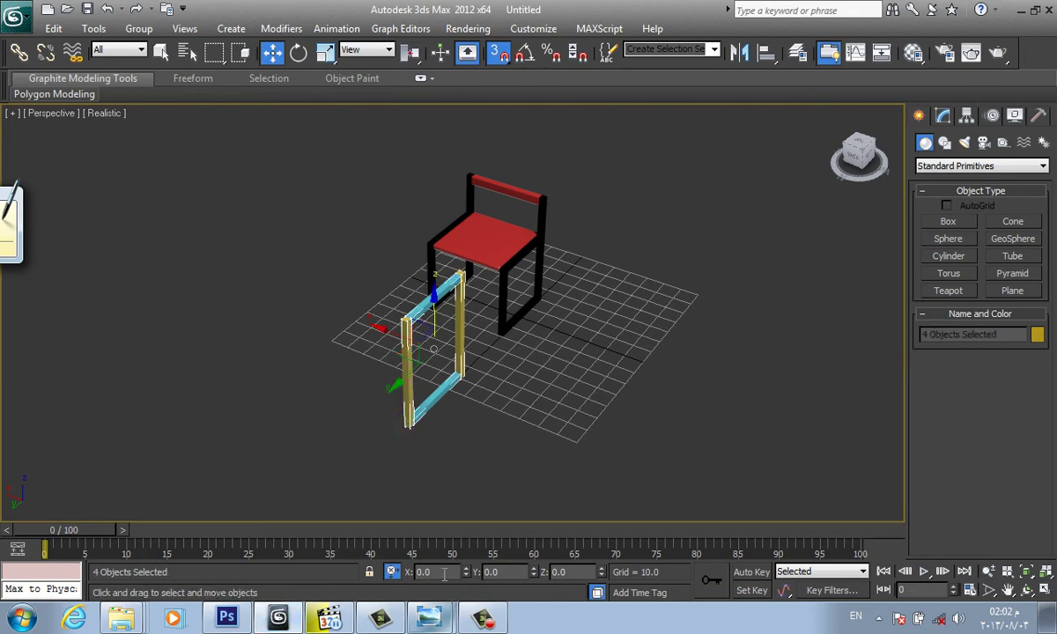
Offset the copied frame 50 units along X
double_click(439, 572)
text(0)
key(Return)
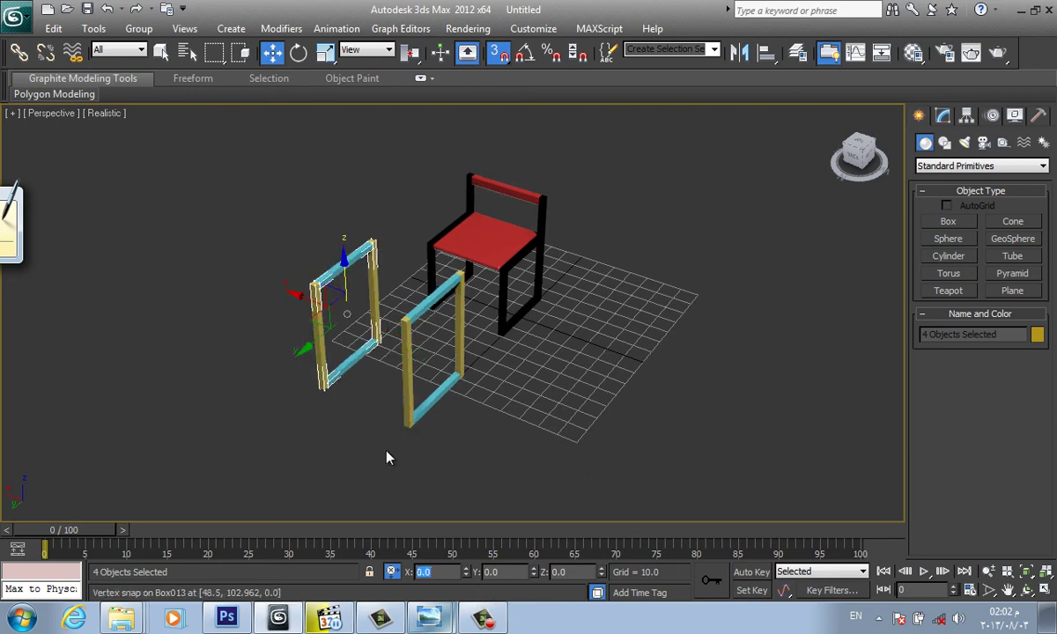
Switch the Create panel to Extended Primitives and glance at the kitchen table reference photo
right_click(352, 450)
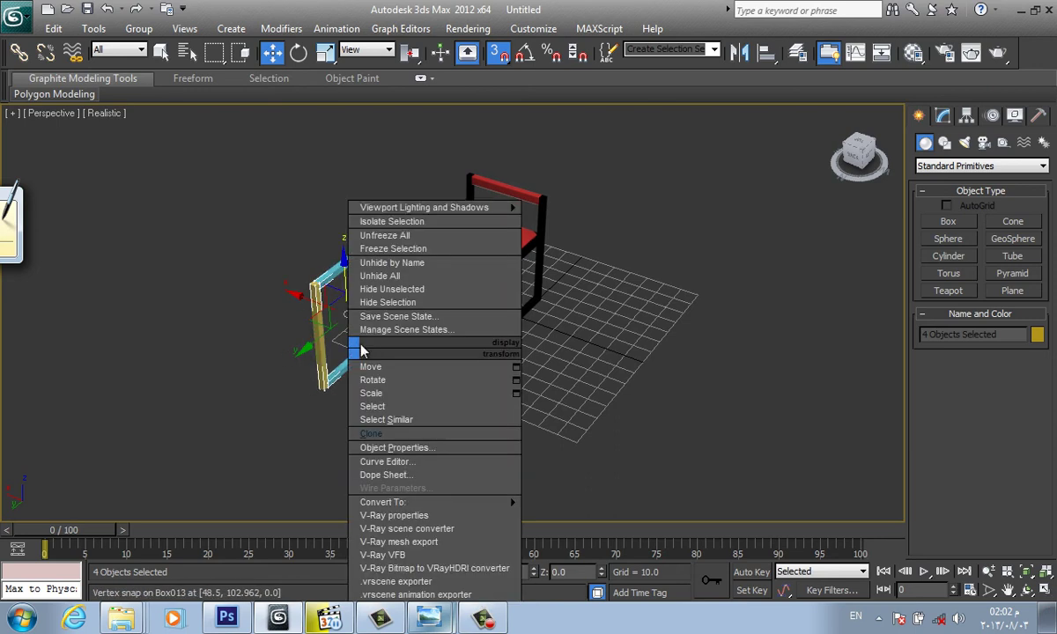
click(308, 405)
right_click(589, 358)
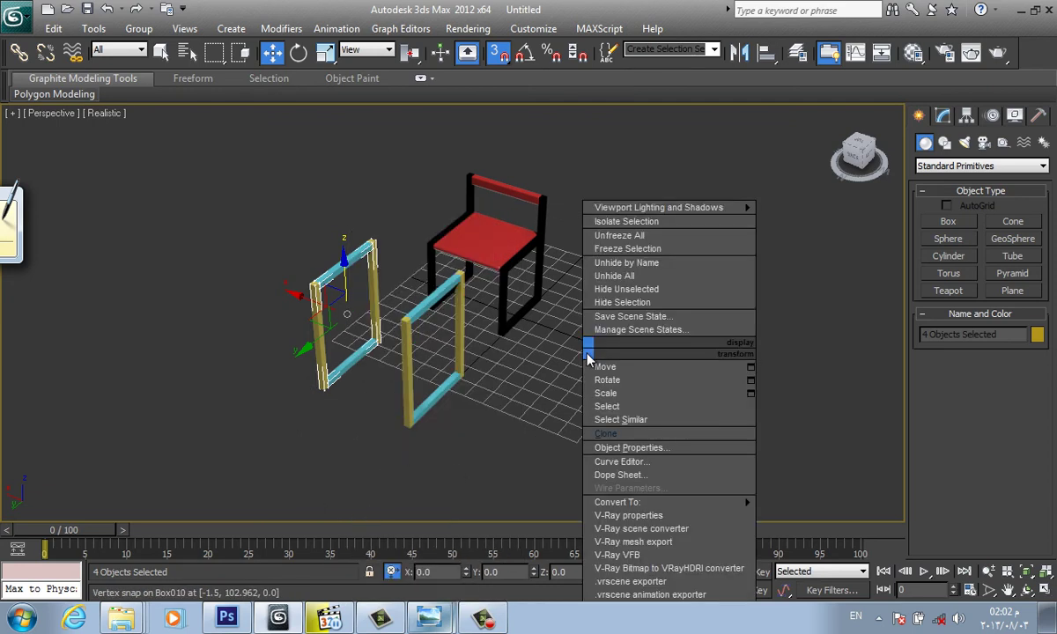
click(568, 379)
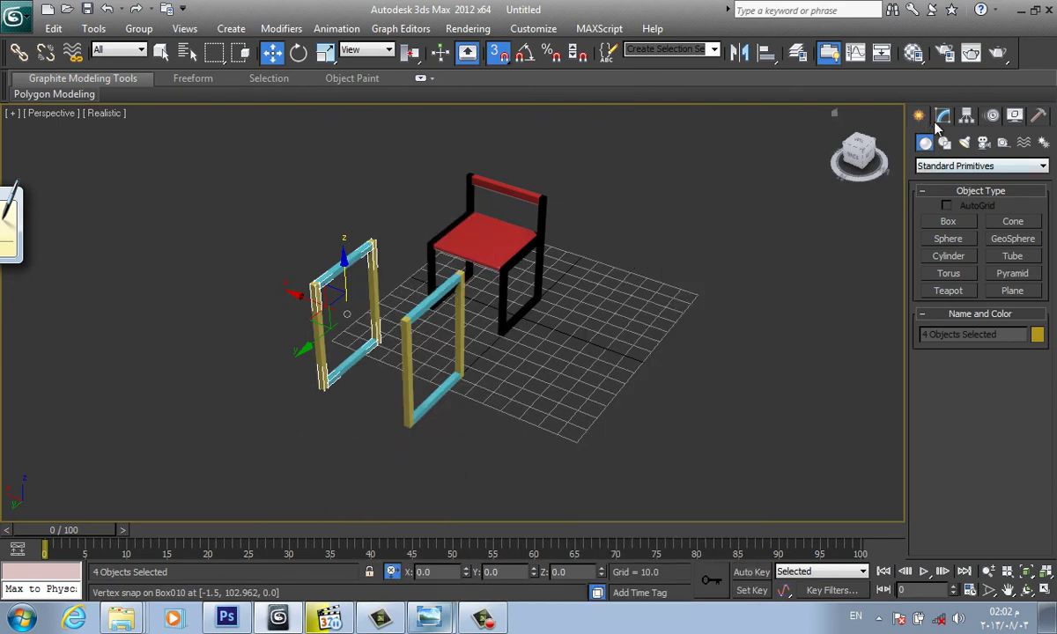
click(955, 167)
click(959, 189)
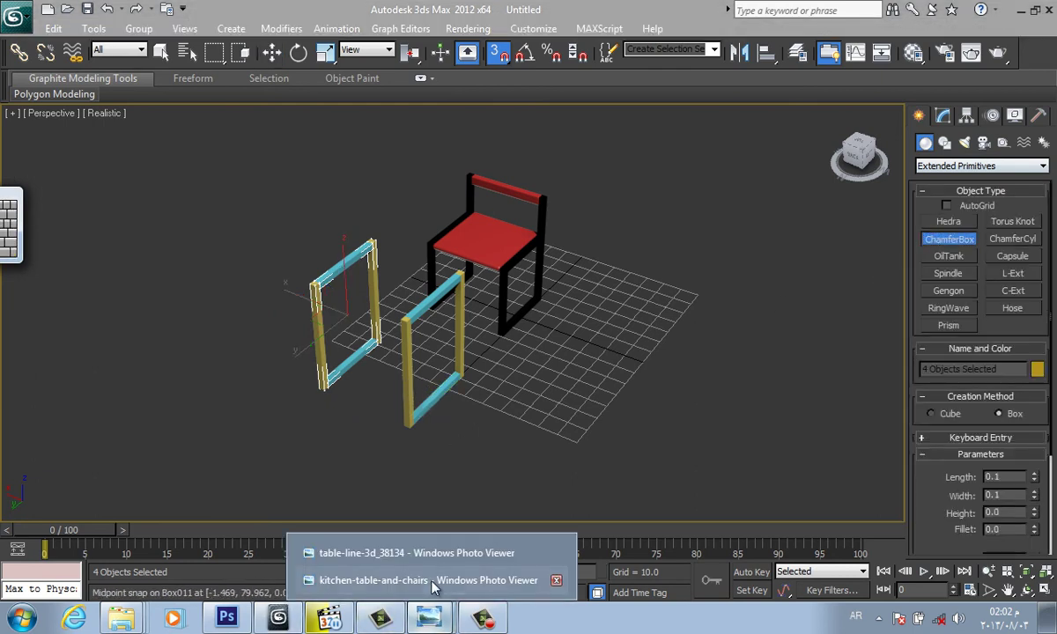
click(431, 579)
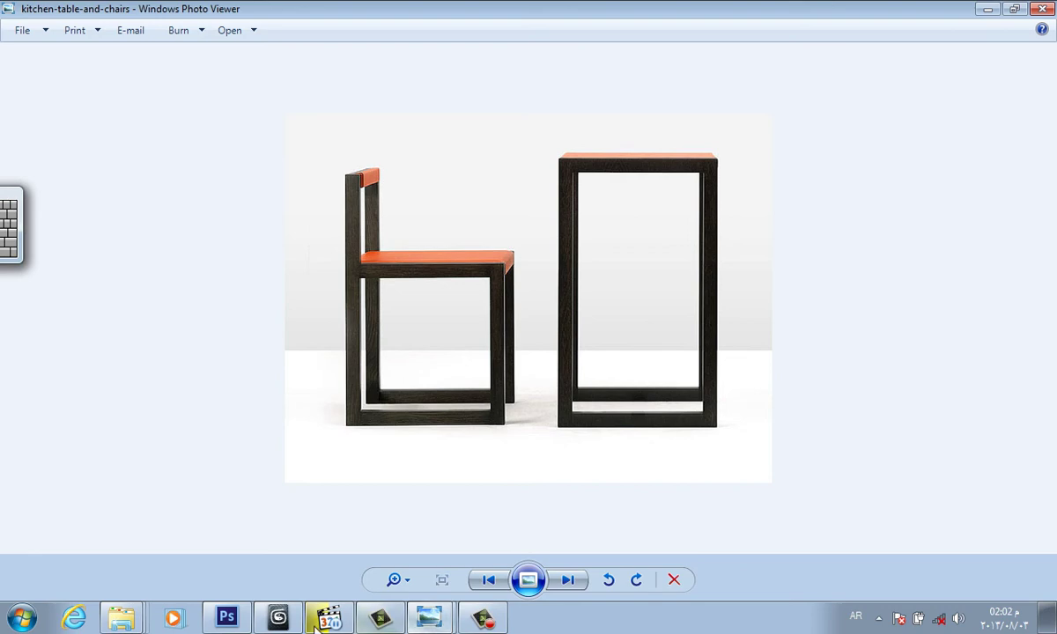
click(278, 617)
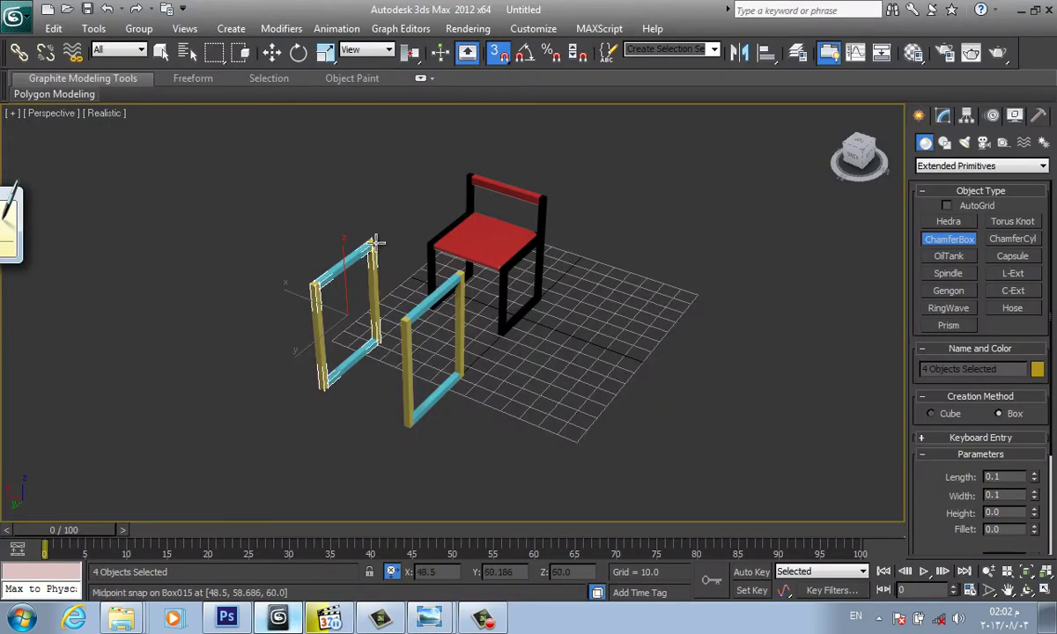
Draw a thin ChamferBox bar along the left frame's top edge
click(374, 239)
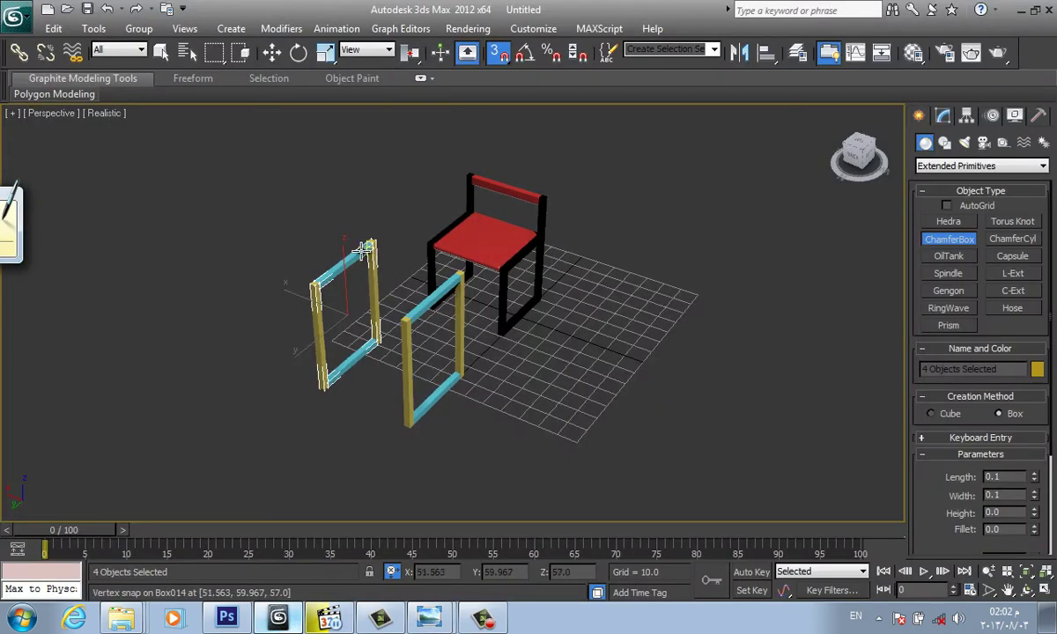
mouse_move(374, 239)
mouse_down()
mouse_move(372, 253)
mouse_move(314, 285)
mouse_up()
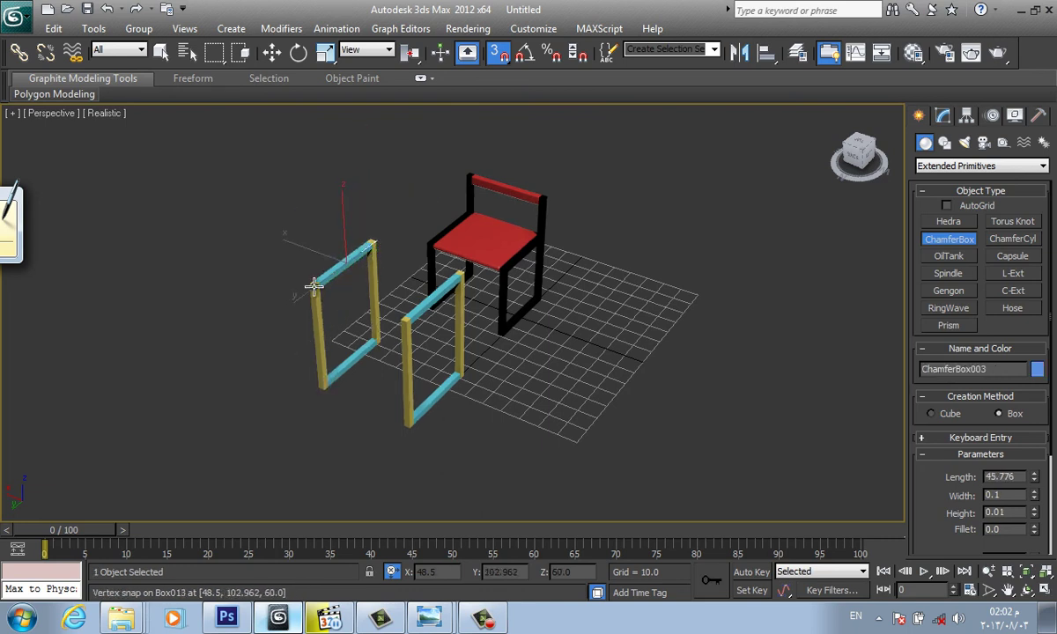
scroll(314, 286, up, 5)
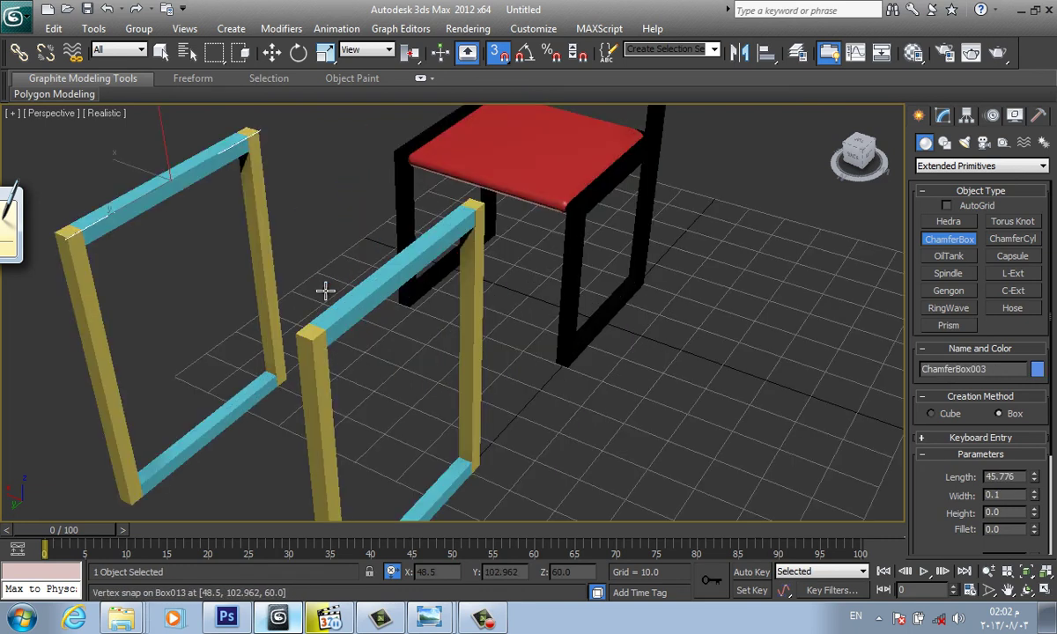
click(257, 131)
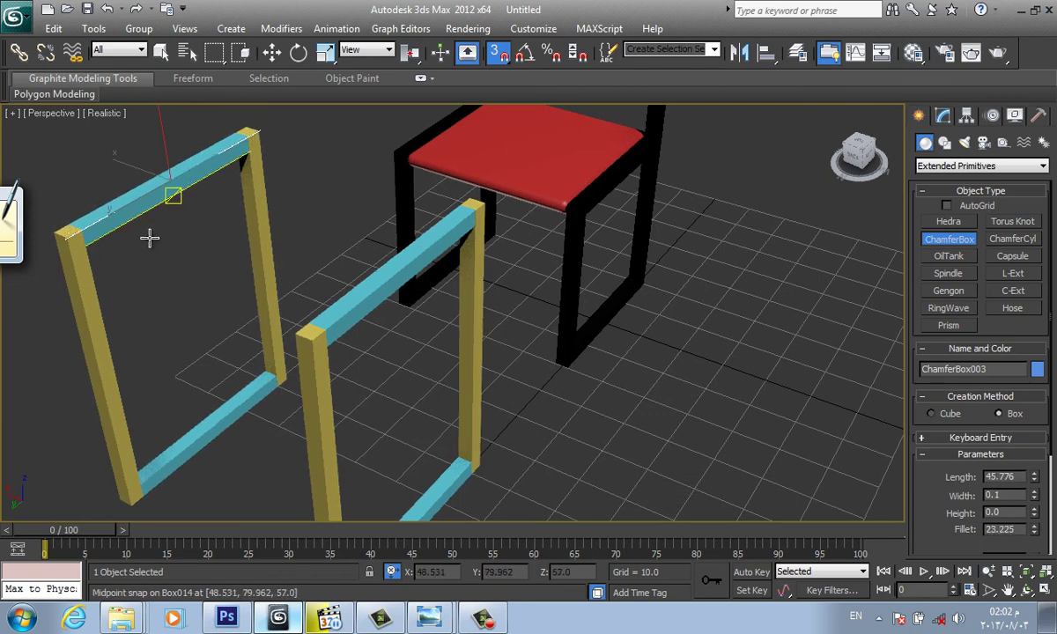
right_click(344, 280)
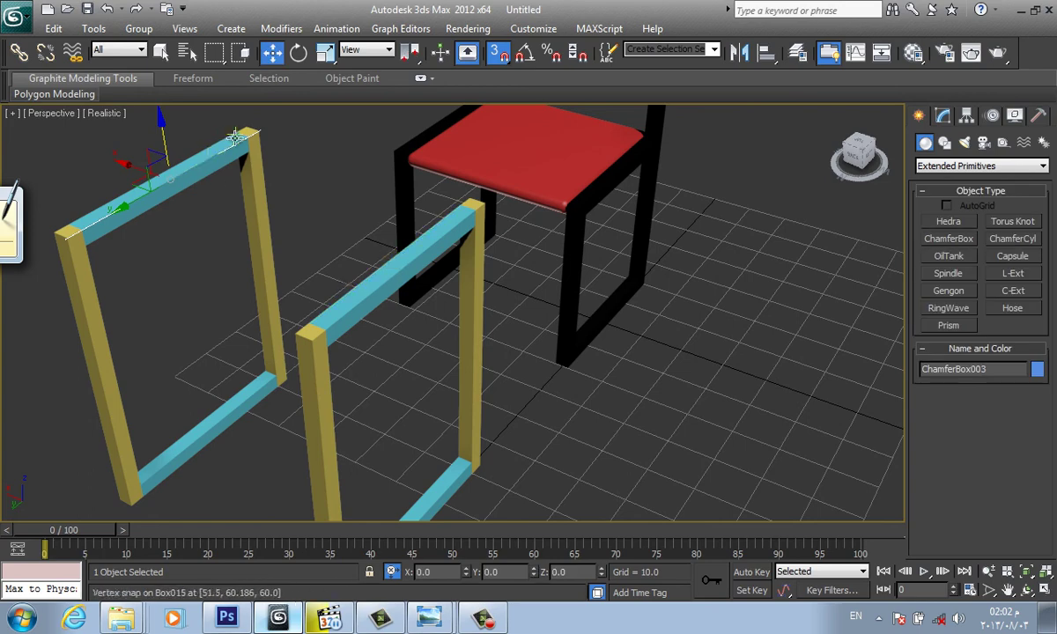
In wireframe, draw a tabletop ChamferBox across both frames, then undo it
click(942, 241)
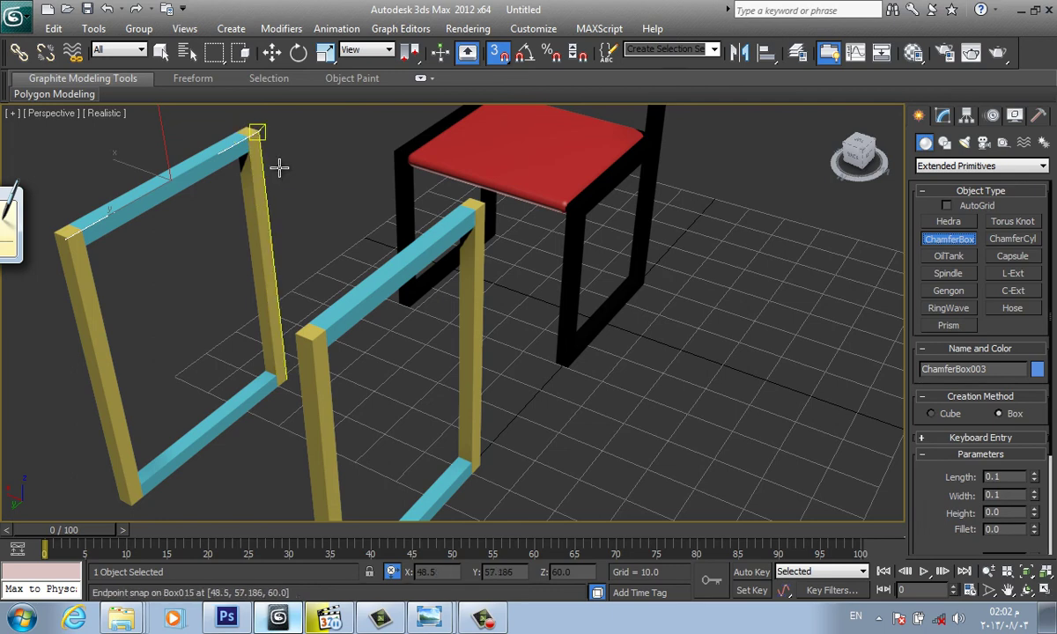
key(F3)
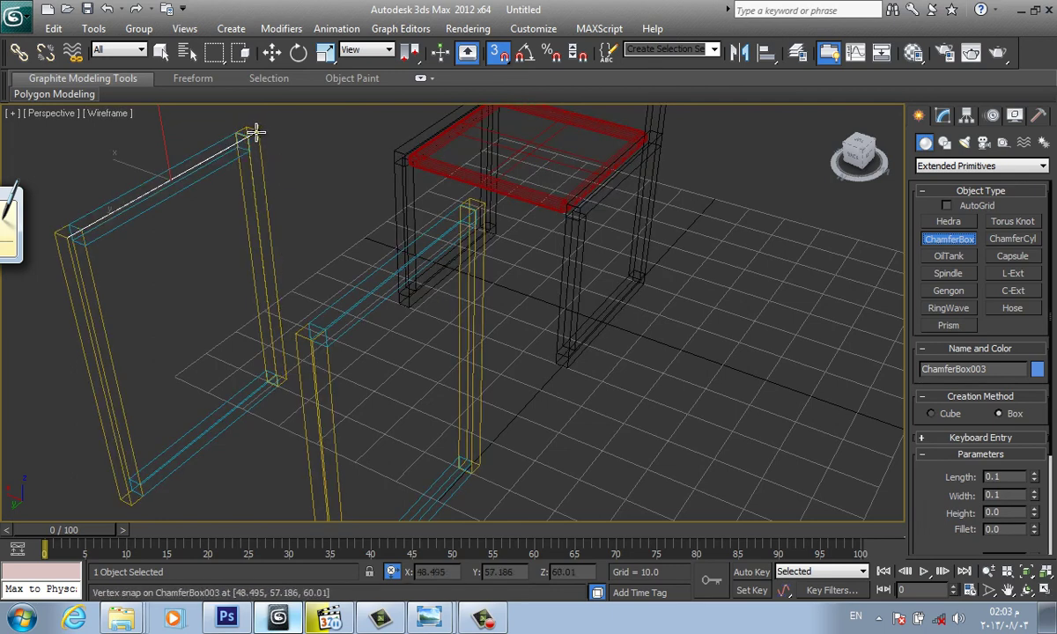
mouse_move(255, 131)
mouse_down()
mouse_move(66, 238)
mouse_move(330, 349)
mouse_up()
drag(311, 346, 297, 333)
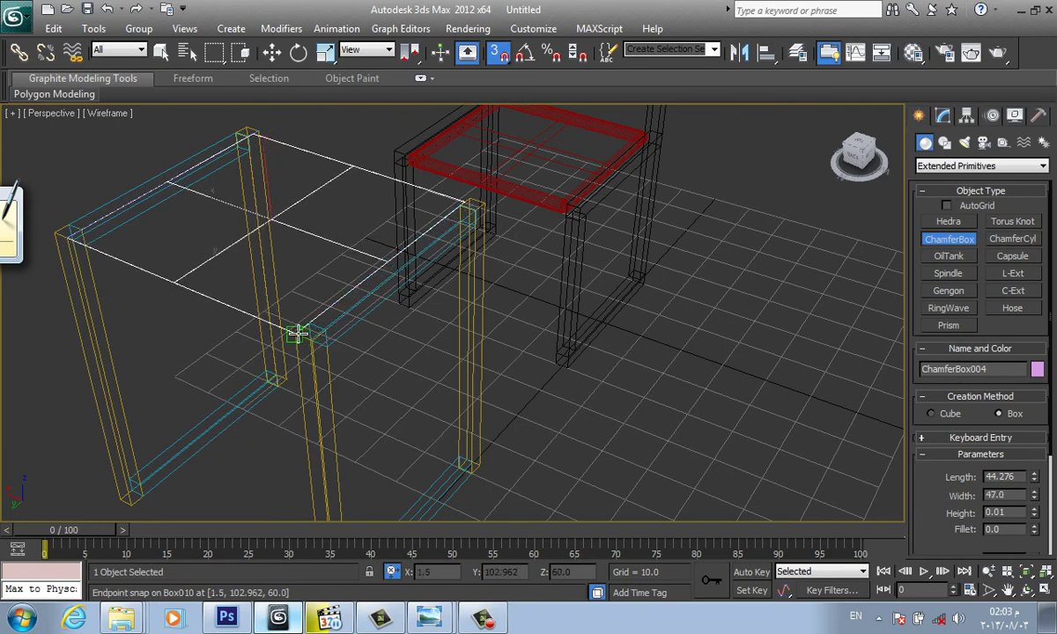
click(296, 331)
right_click(617, 344)
key(w)
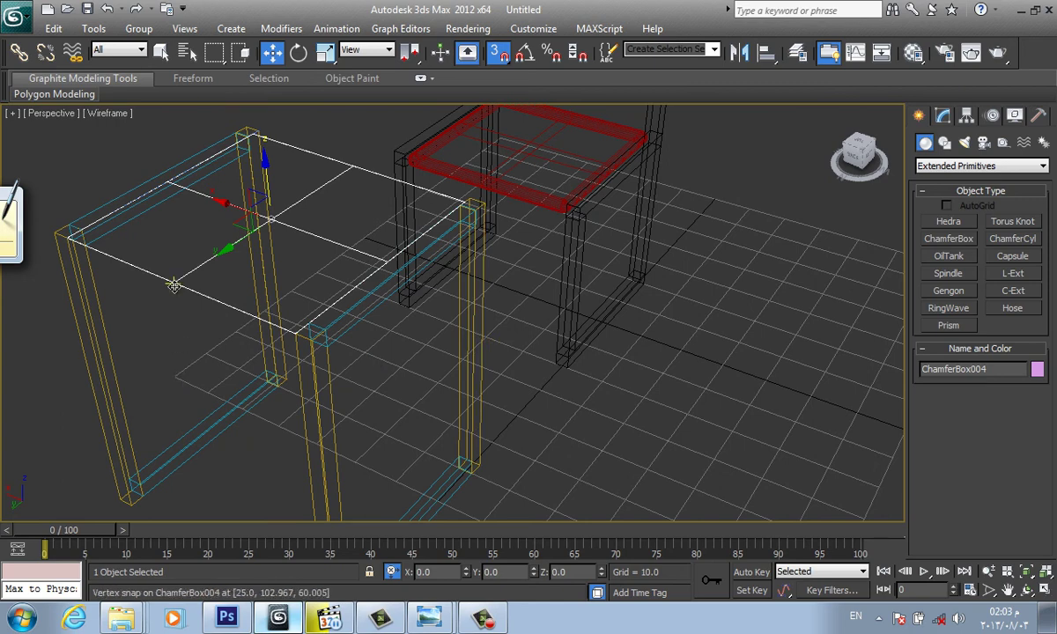
key(ctrl+z)
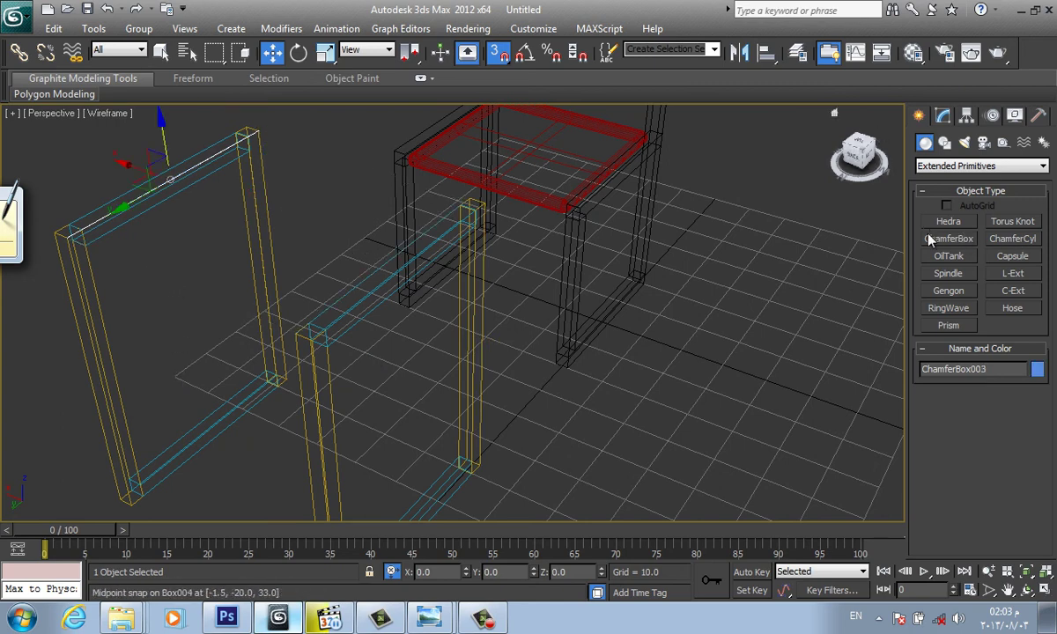
click(932, 239)
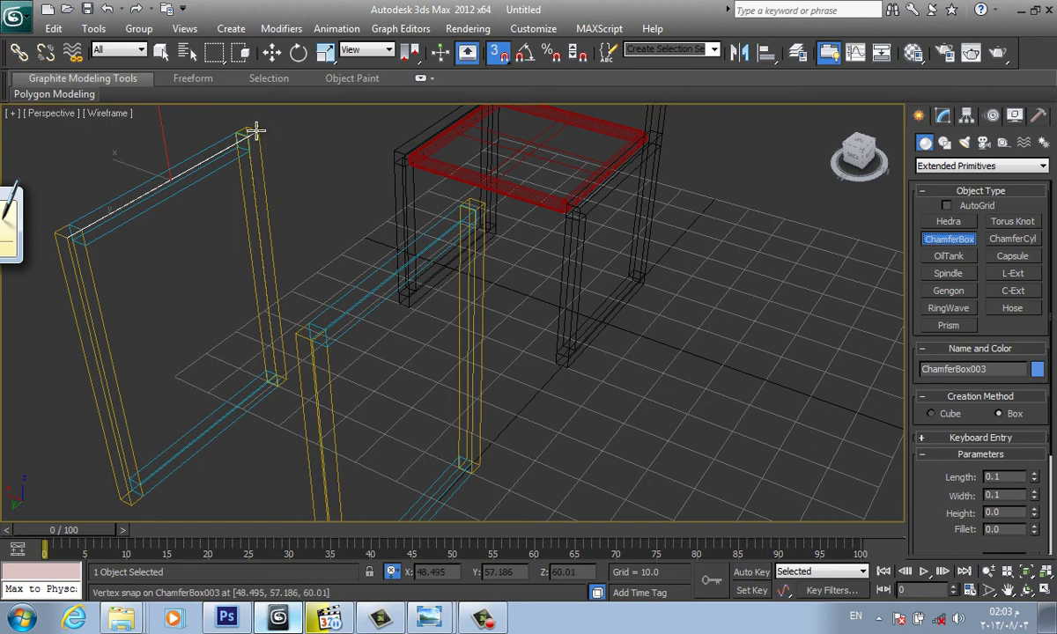
Draw ChamferBox004, a 45.776 × 46.995 tabletop with 0.464 fillet, and view it shaded
drag(255, 130, 192, 229)
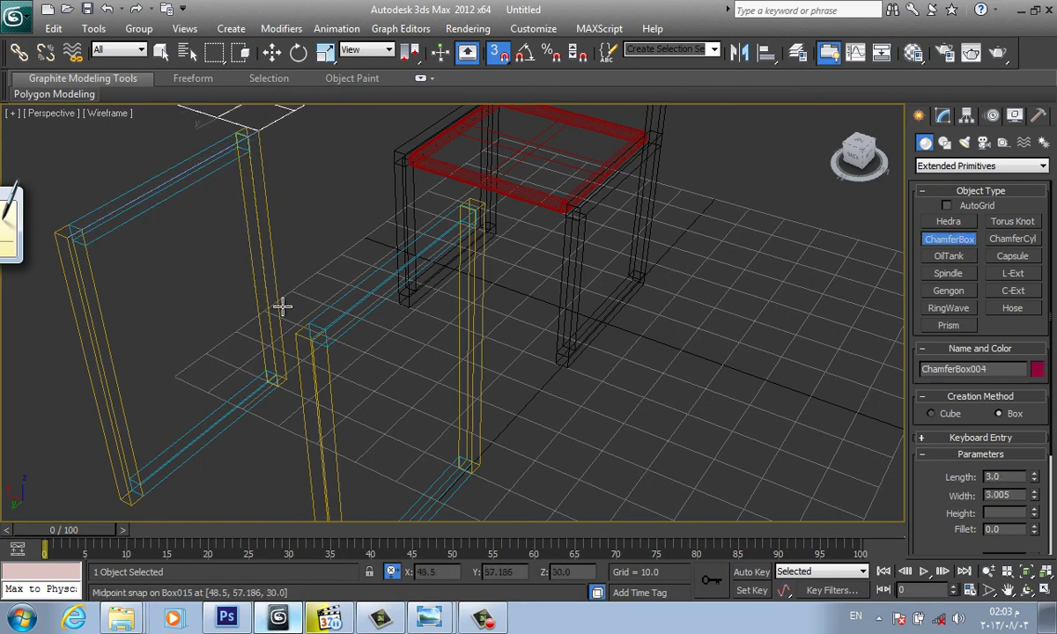
mouse_move(282, 306)
mouse_down()
mouse_move(304, 338)
mouse_move(293, 353)
mouse_move(304, 333)
mouse_up()
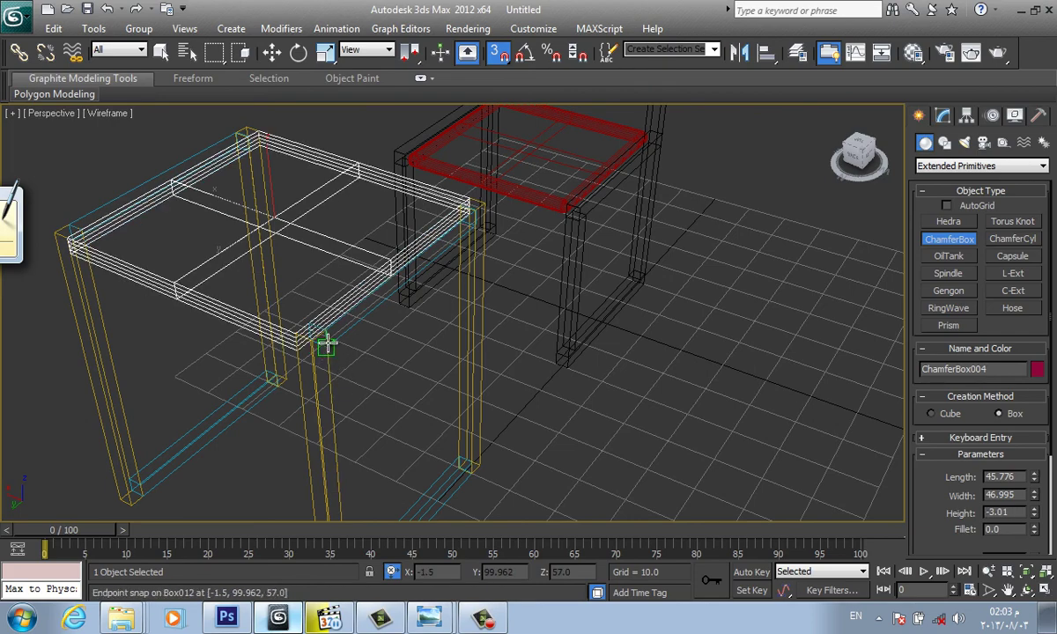
click(324, 345)
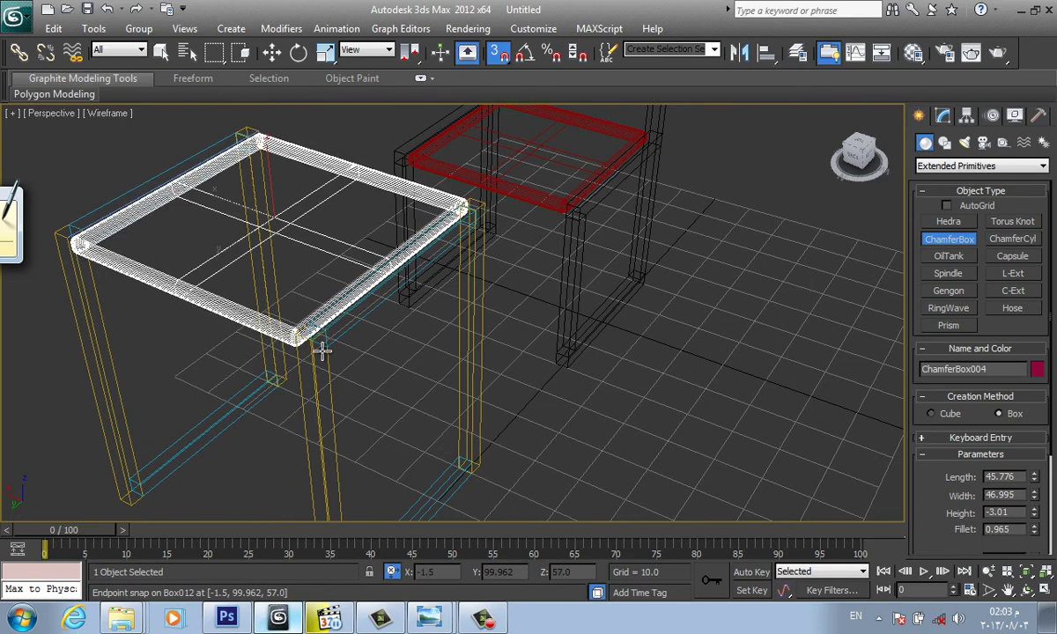
click(734, 354)
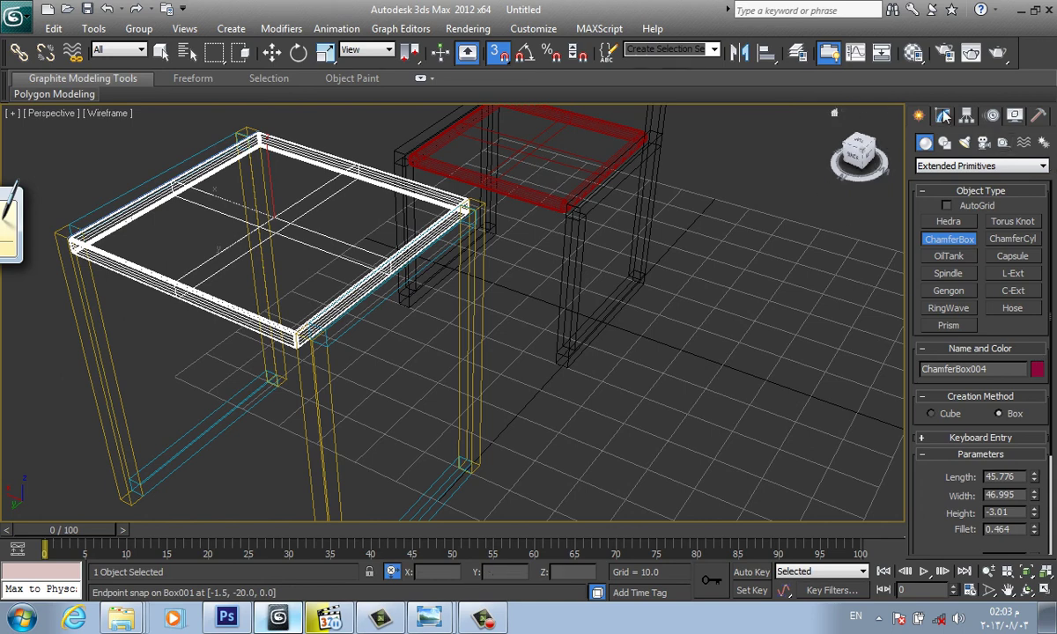
click(943, 116)
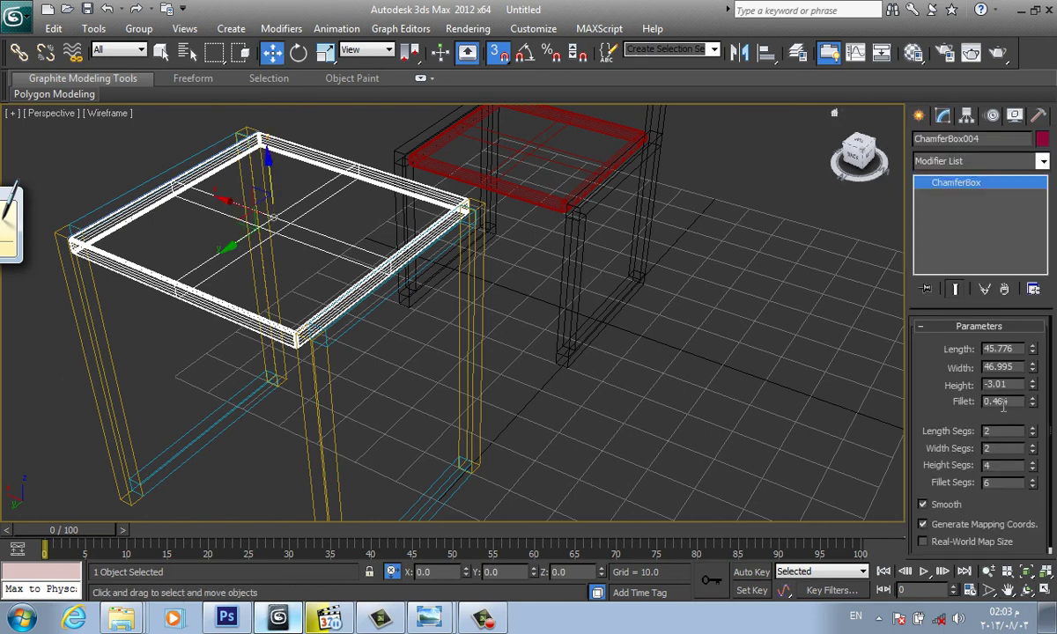
key(F3)
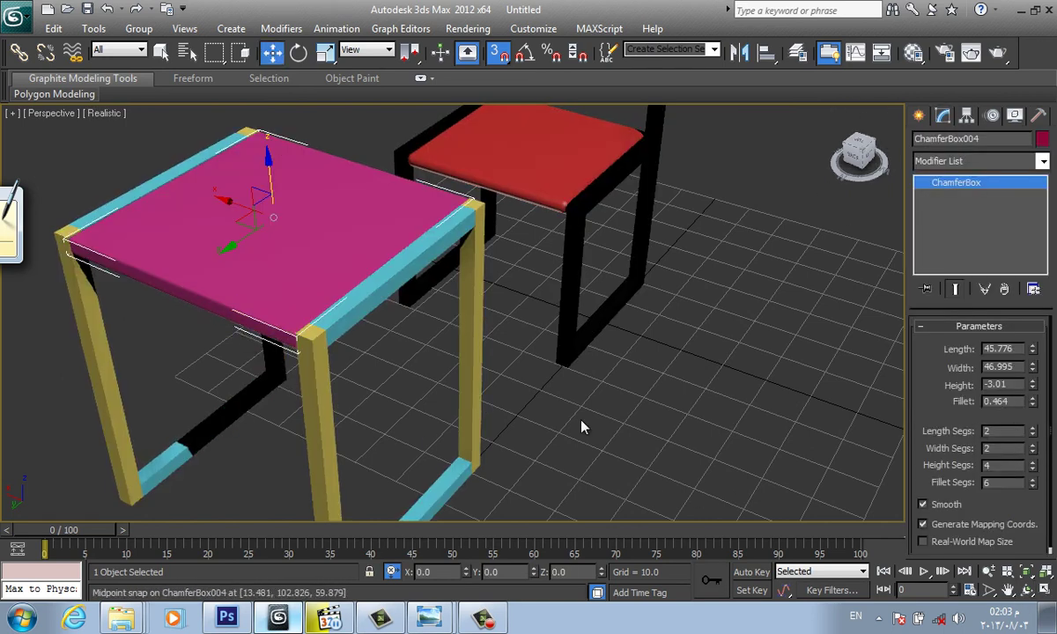
scroll(392, 308, down, 4)
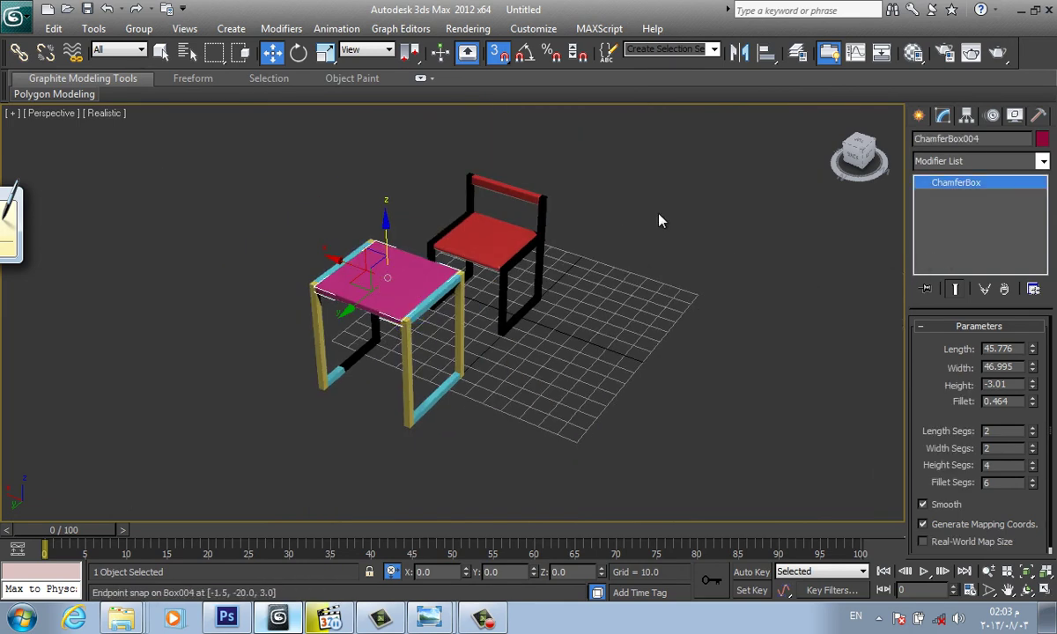
Change the ChamferBox004 tabletop colour from magenta to dark red, then select the cyan edge rail
click(1042, 140)
click(397, 301)
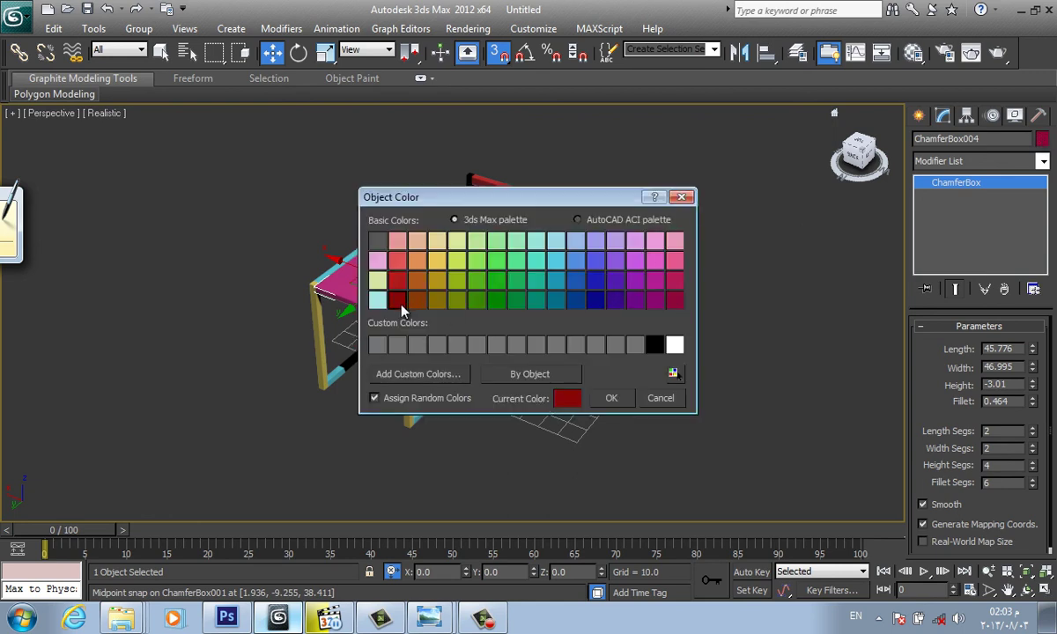
click(613, 399)
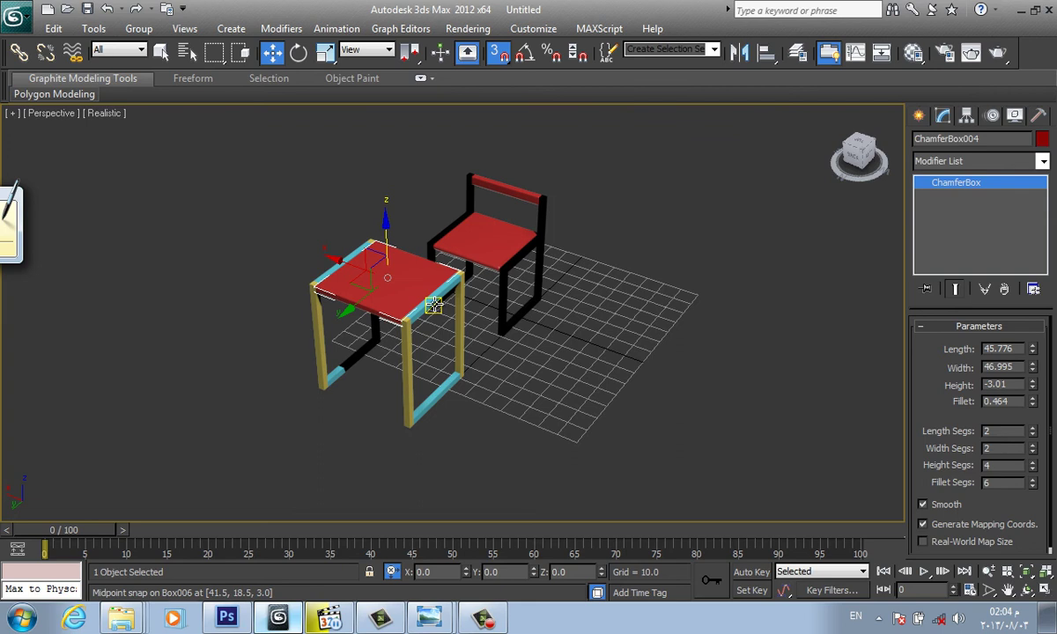
click(433, 306)
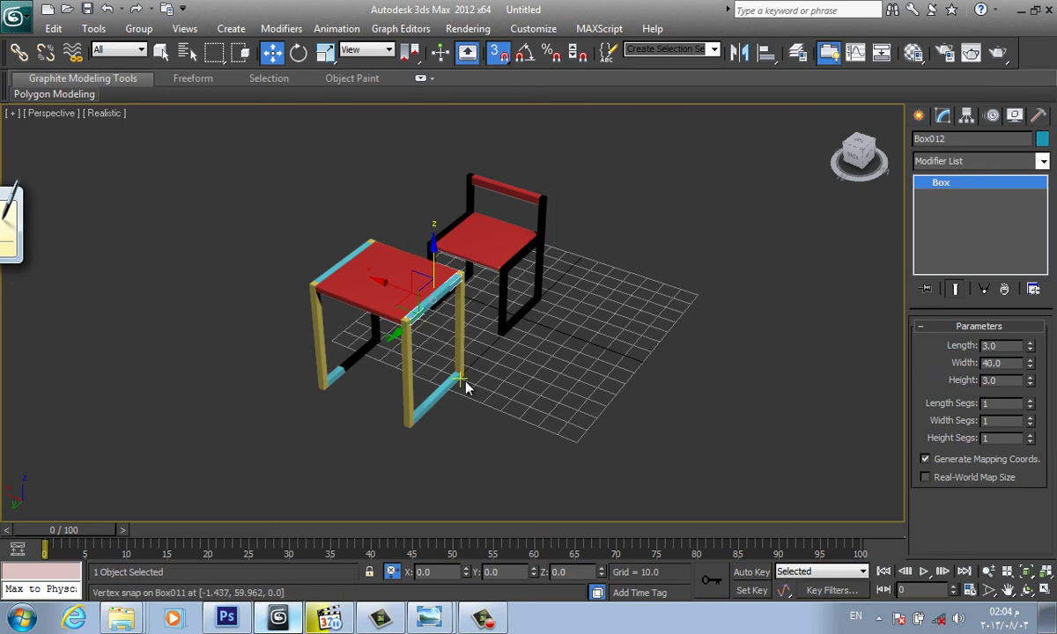
Switch to Top view, pan to fit both pieces, and select the table's left and right strips
key(t)
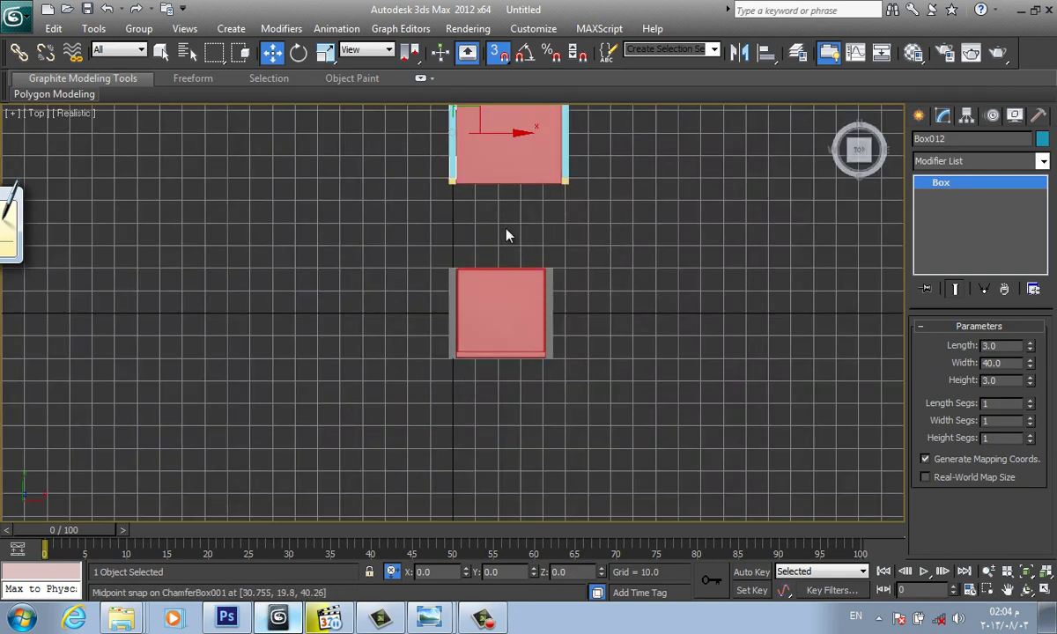
middle_drag(508, 235, 498, 330)
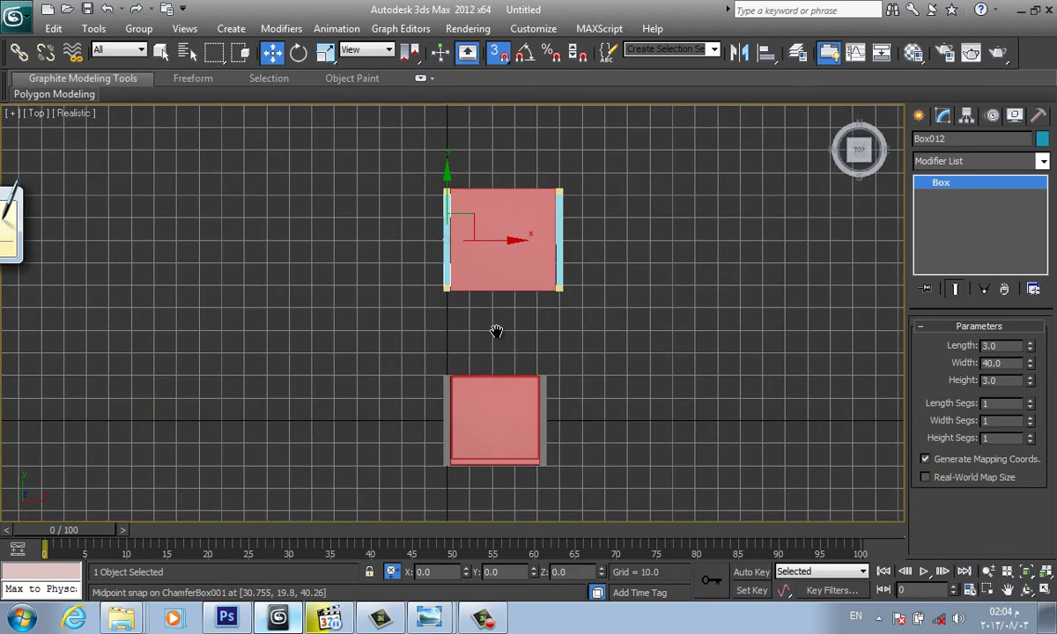
click(562, 247)
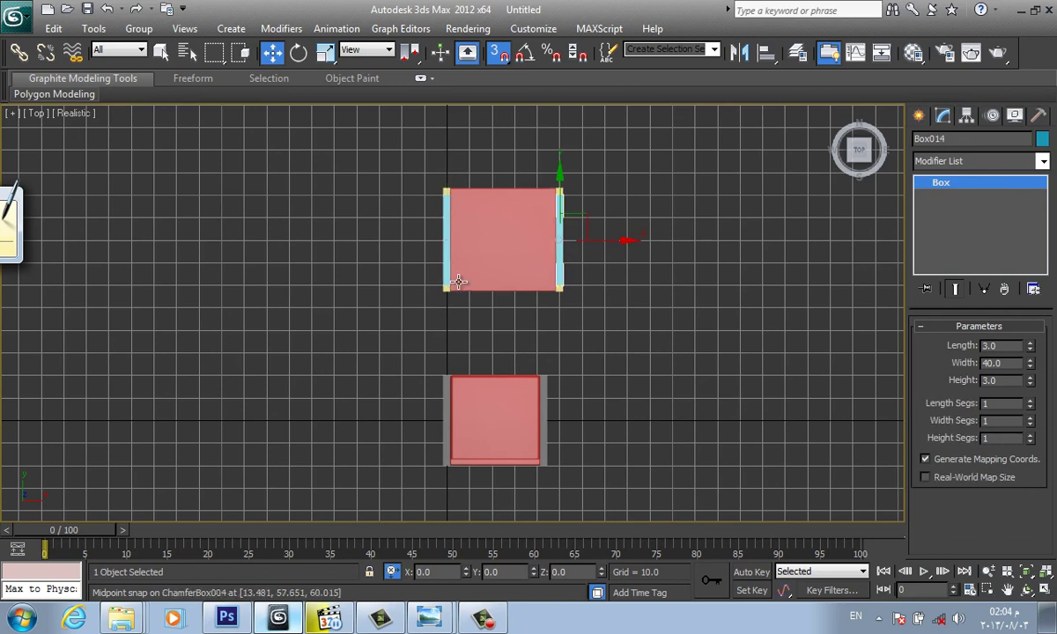
ctrl+click(442, 239)
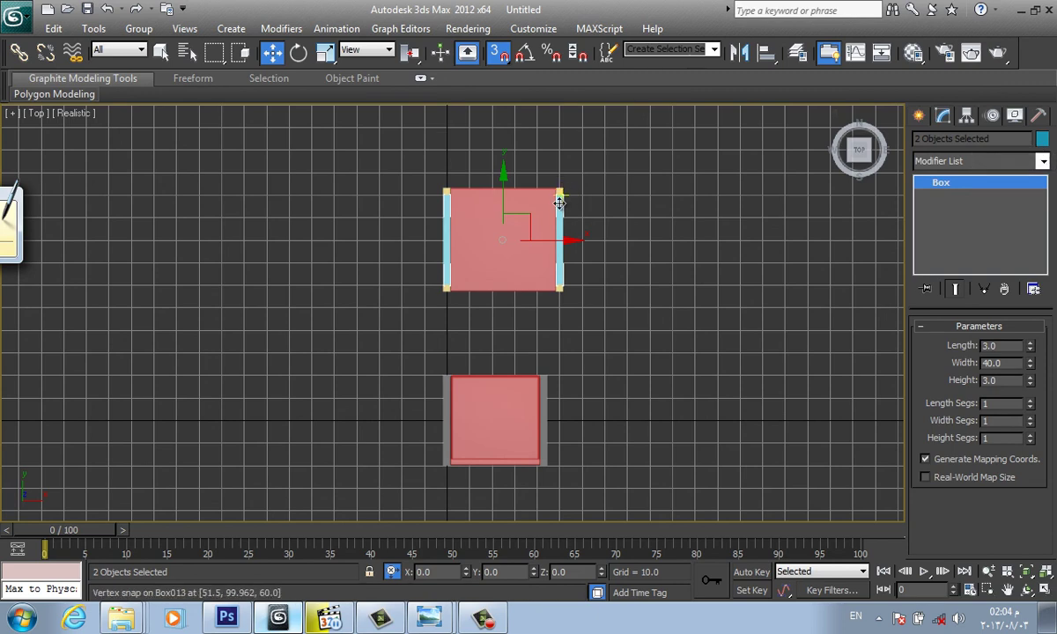
right_click(446, 238)
click(388, 344)
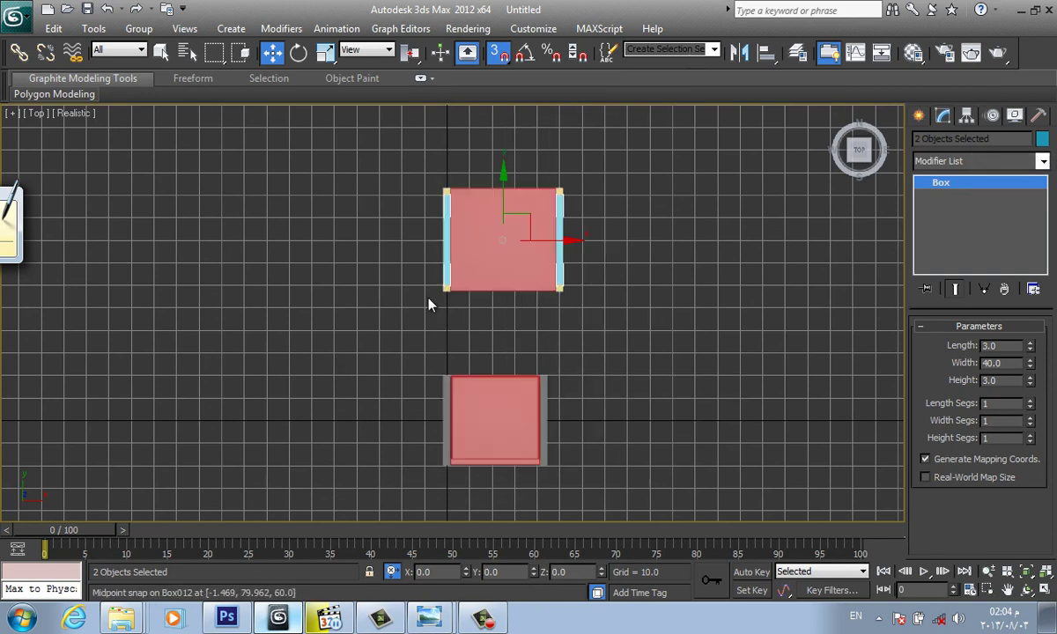
Region-select all ten table parts, then narrow the selection to the chamfered top
drag(581, 194, 562, 242)
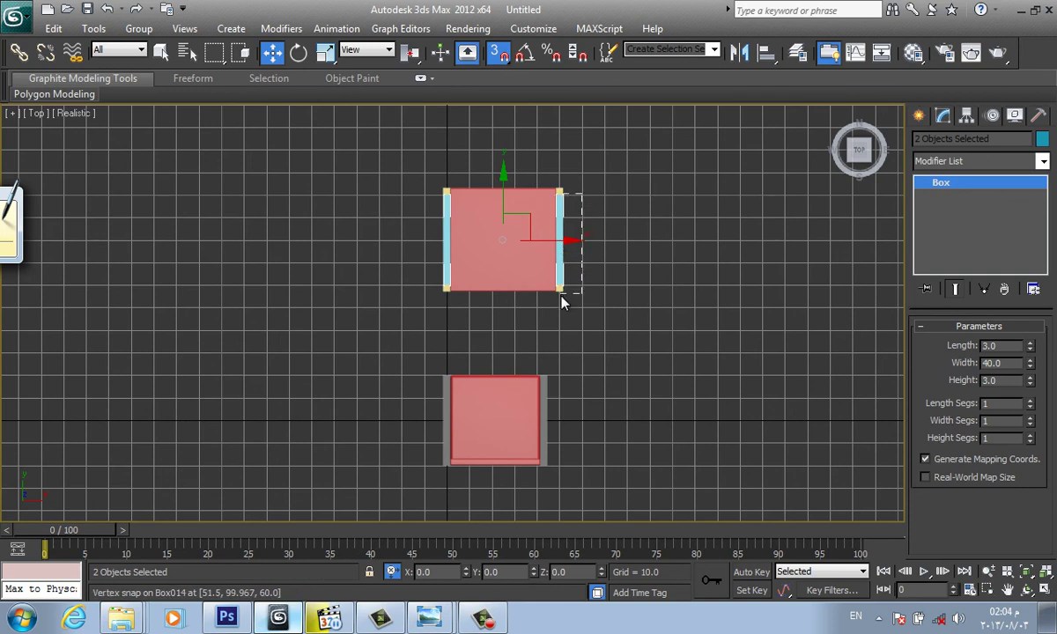
drag(564, 303, 562, 310)
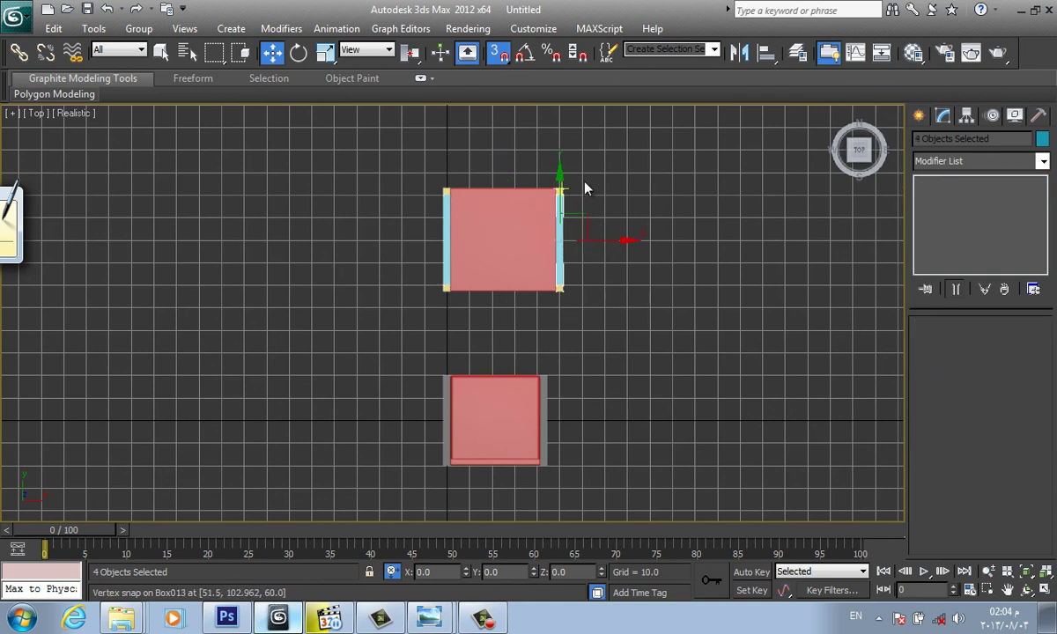
drag(410, 324, 602, 141)
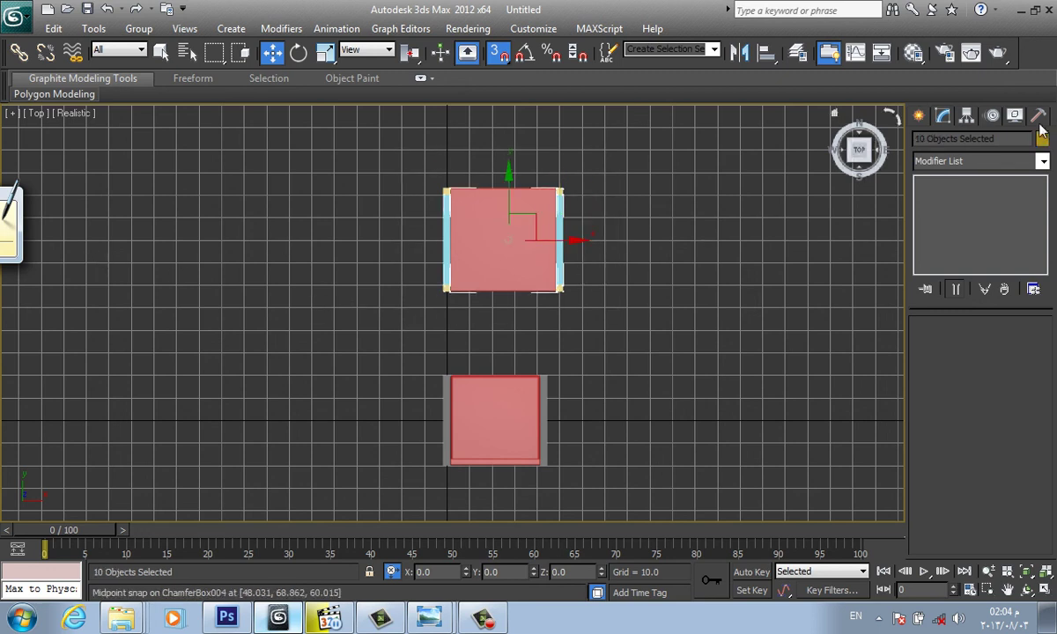
click(498, 253)
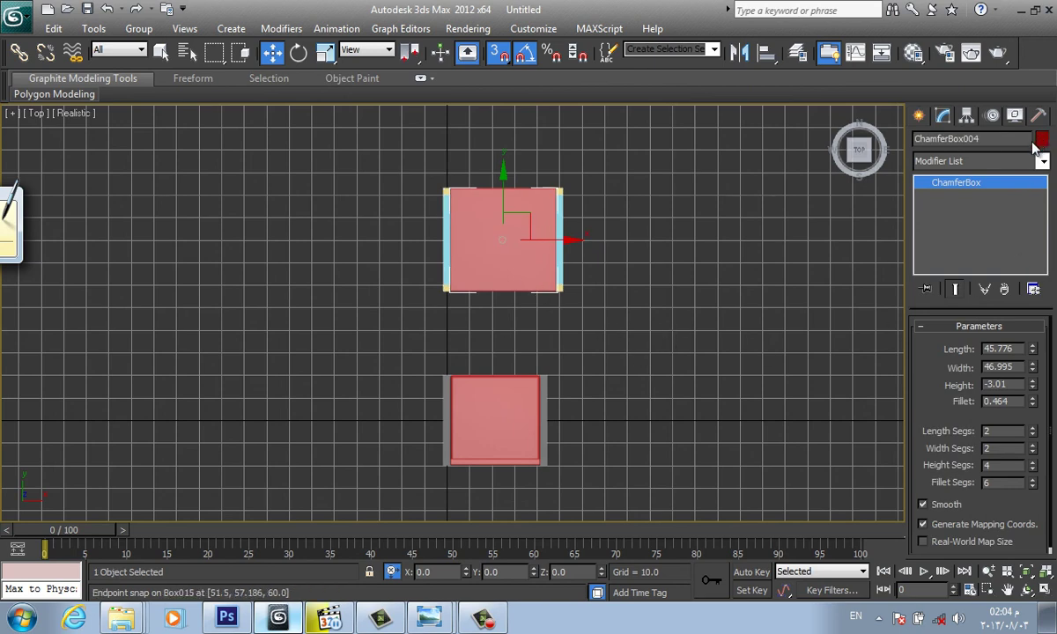
key(ctrl+a)
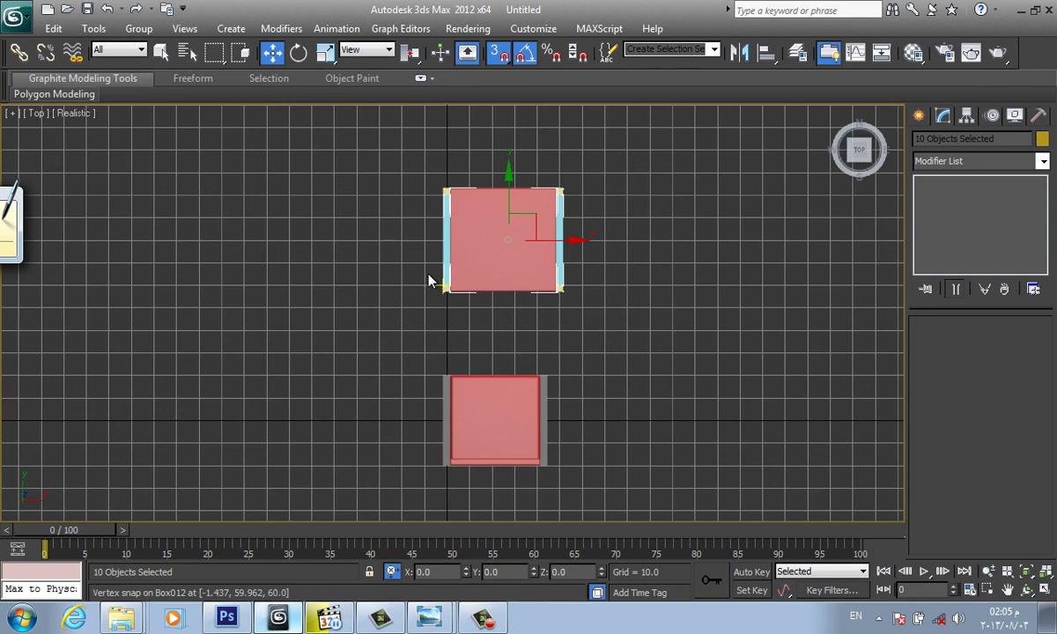
key(alt)
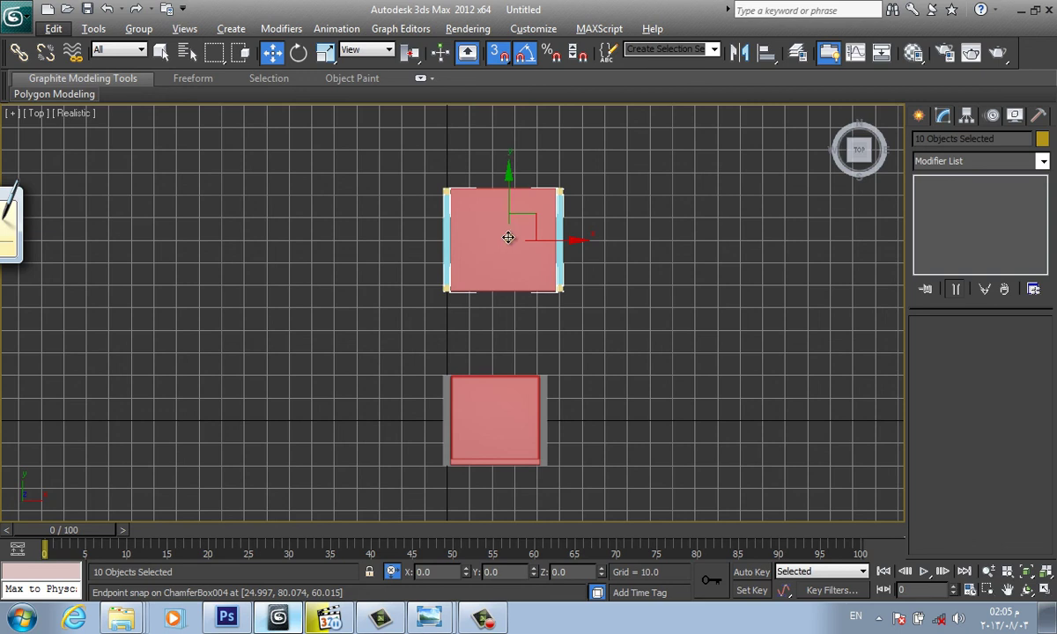
click(509, 238)
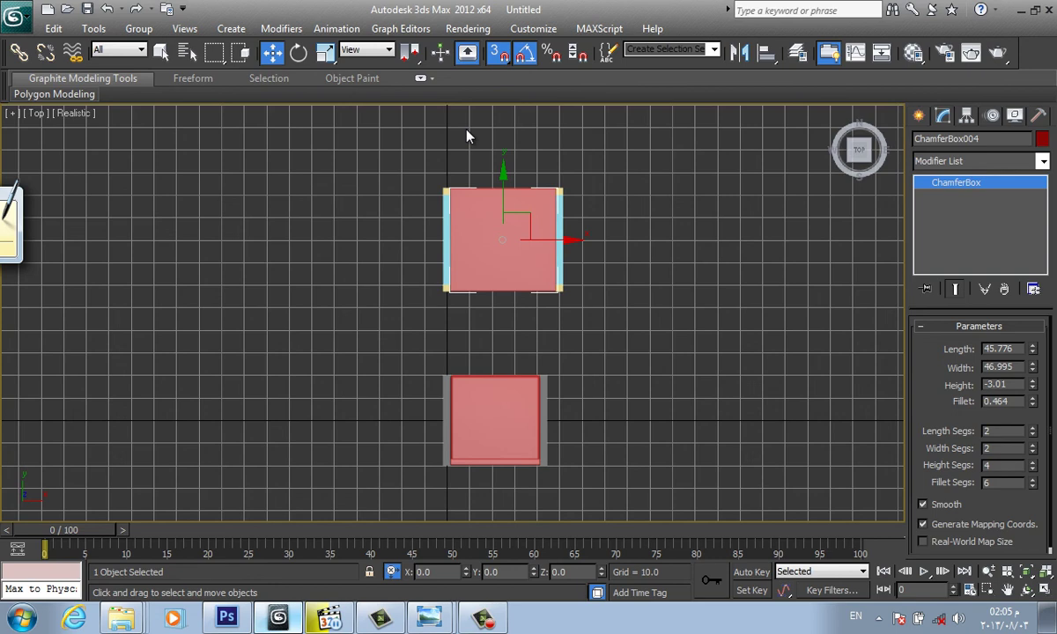
Region-select the table's frame parts and frame them in the Perspective view
click(677, 212)
middle_drag(677, 212, 670, 239)
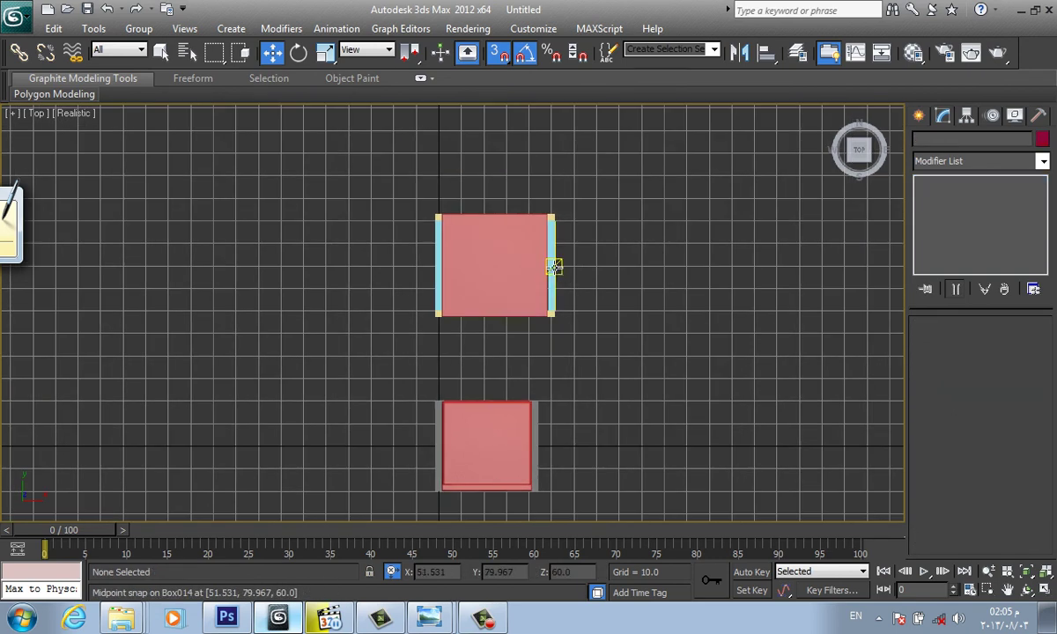
middle_drag(555, 266, 555, 279)
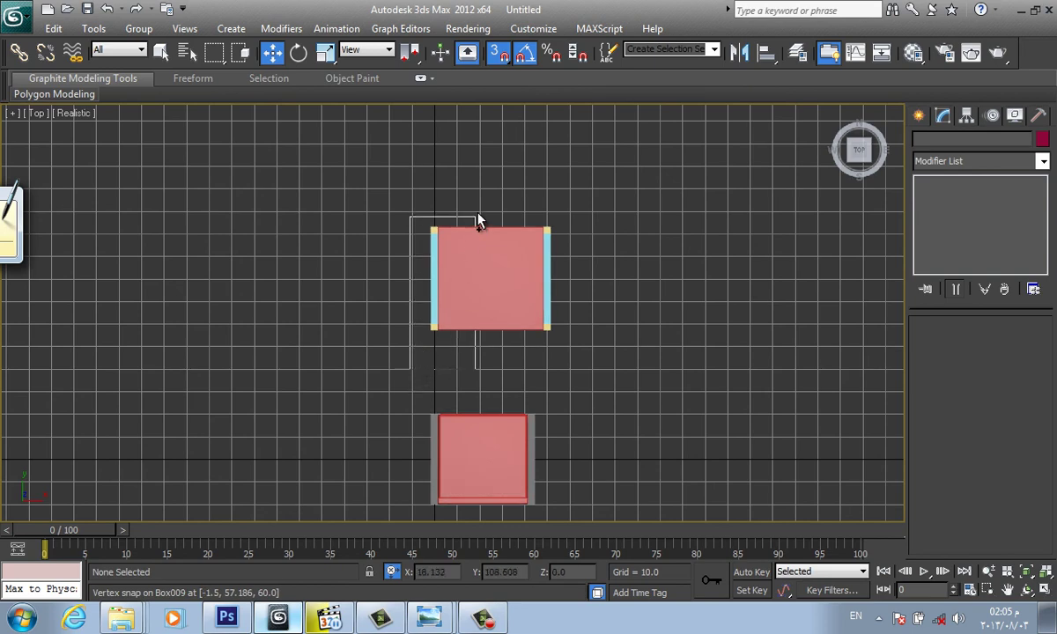
drag(416, 376, 479, 197)
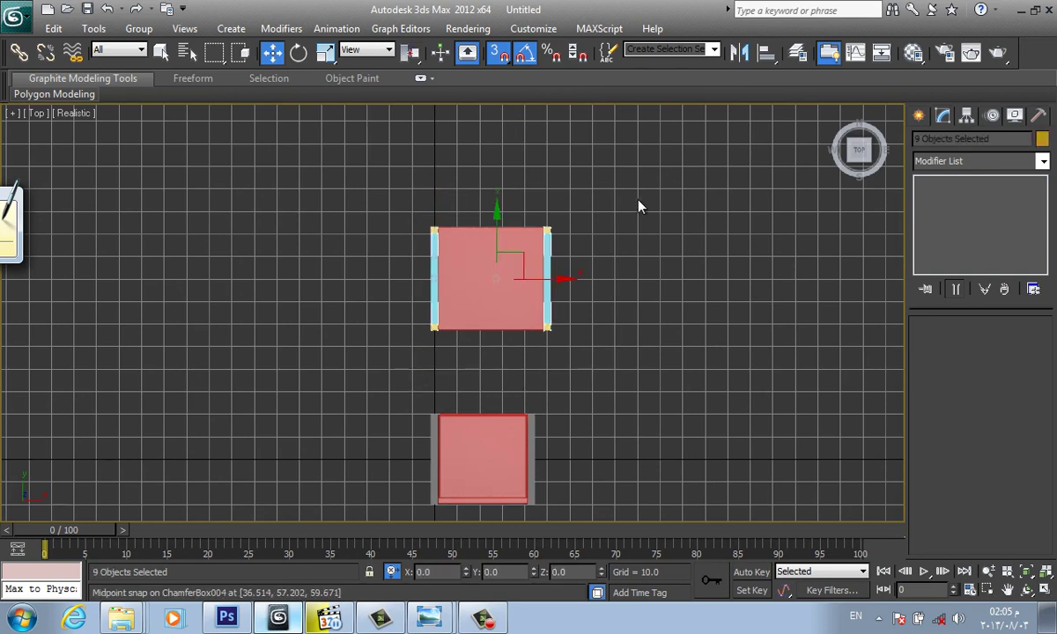
key(p)
key(z)
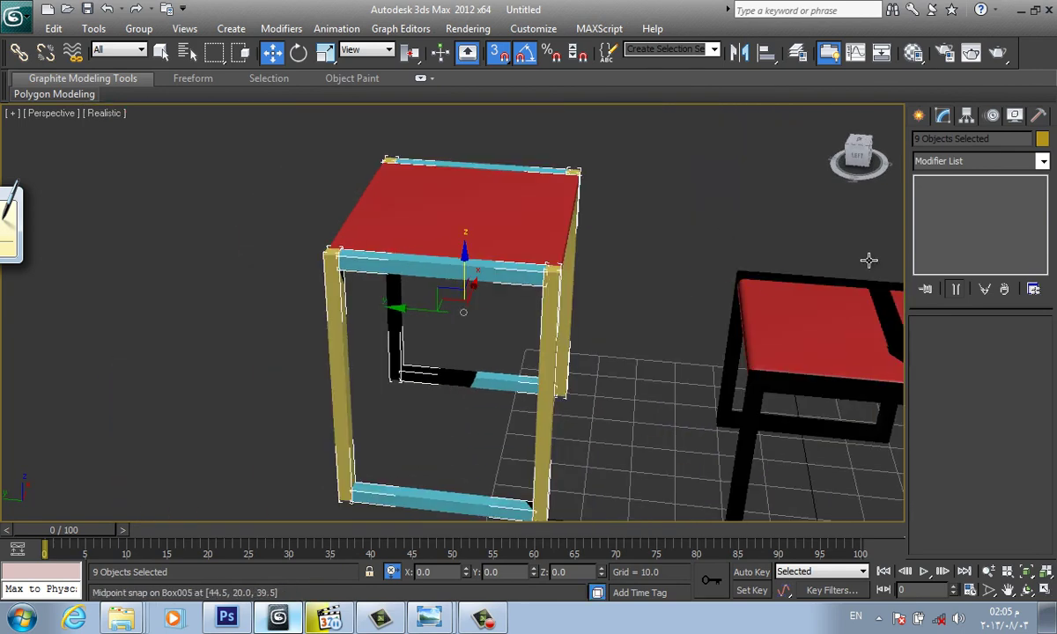
Colour the nine frame pieces black, then select the whole table and nudge it along Y
click(1042, 138)
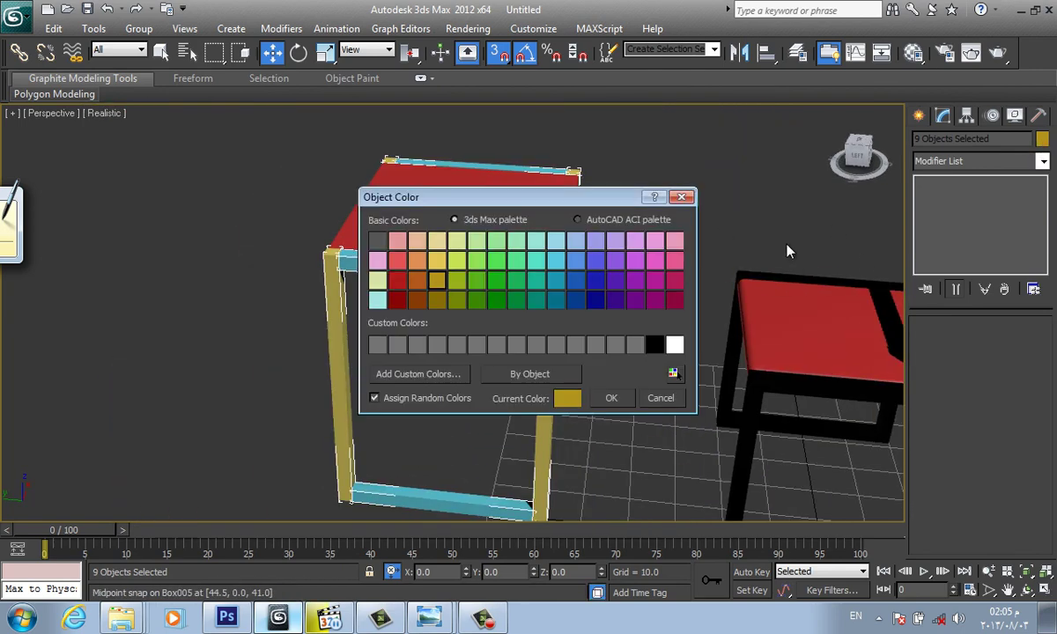
click(654, 348)
click(612, 398)
scroll(665, 358, down, 3)
click(665, 359)
scroll(652, 350, down, 5)
middle_drag(652, 350, 693, 366)
drag(406, 254, 517, 408)
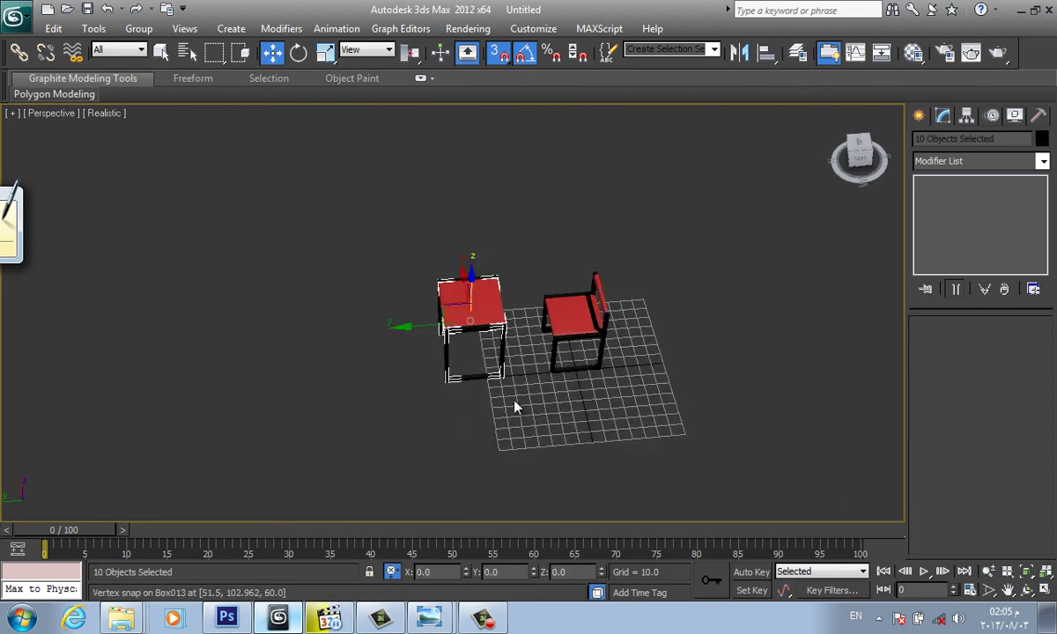
mouse_move(444, 328)
mouse_down()
mouse_move(407, 326)
mouse_move(434, 325)
mouse_up()
Save the scene as table02.max in the 01 project folder
click(348, 226)
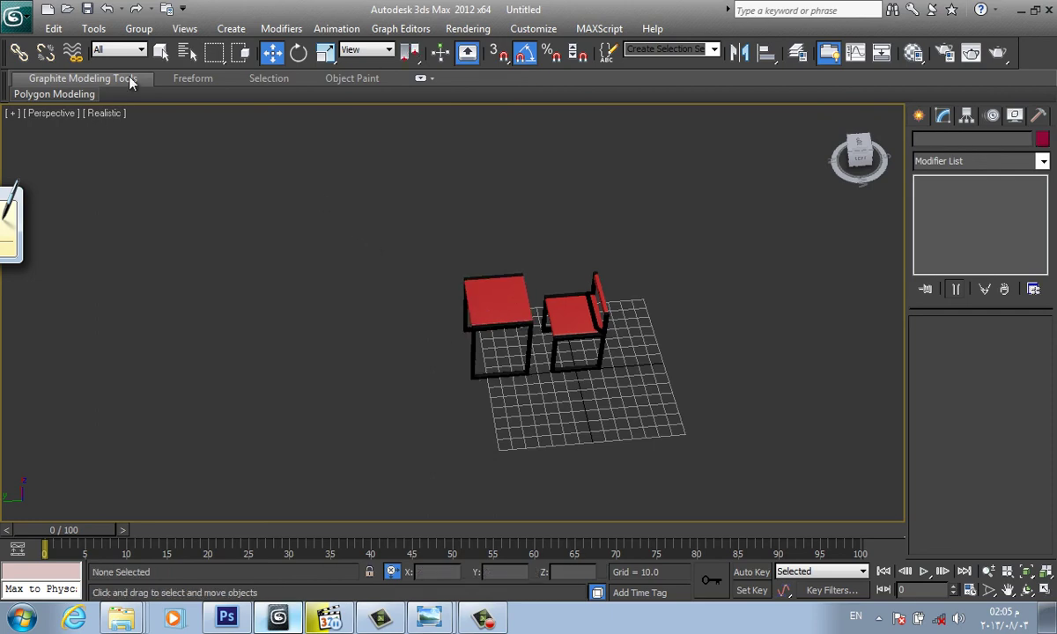
click(14, 15)
click(51, 199)
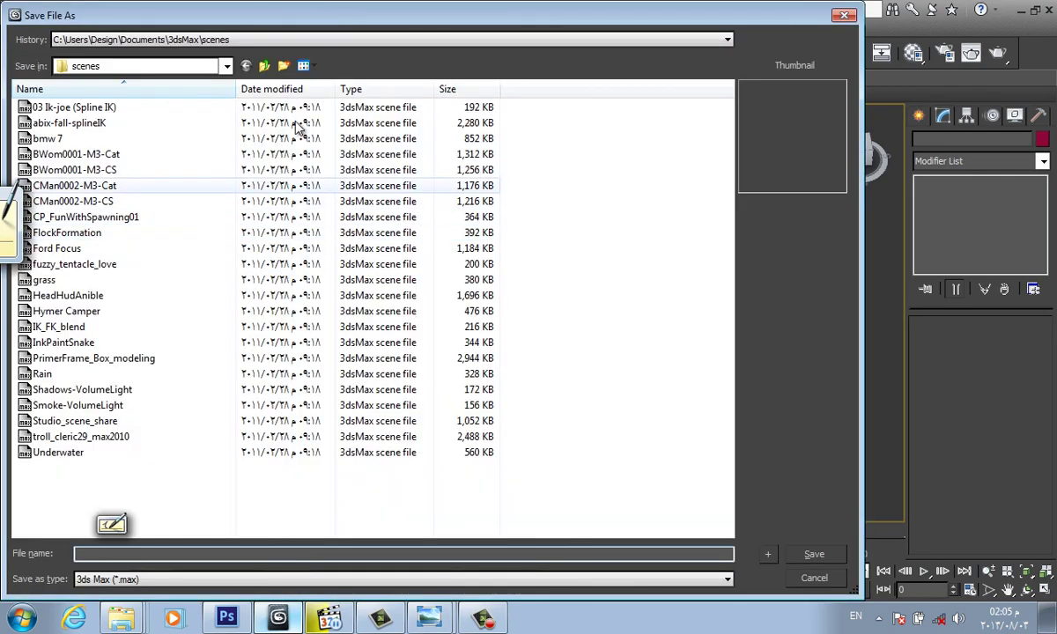
click(224, 41)
click(220, 60)
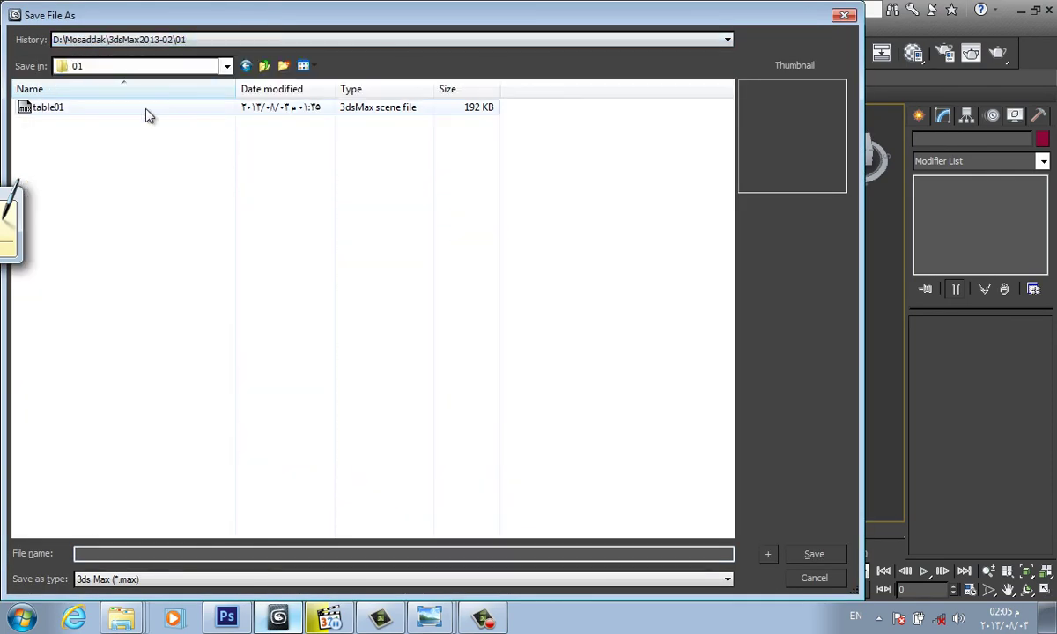
click(146, 110)
click(165, 553)
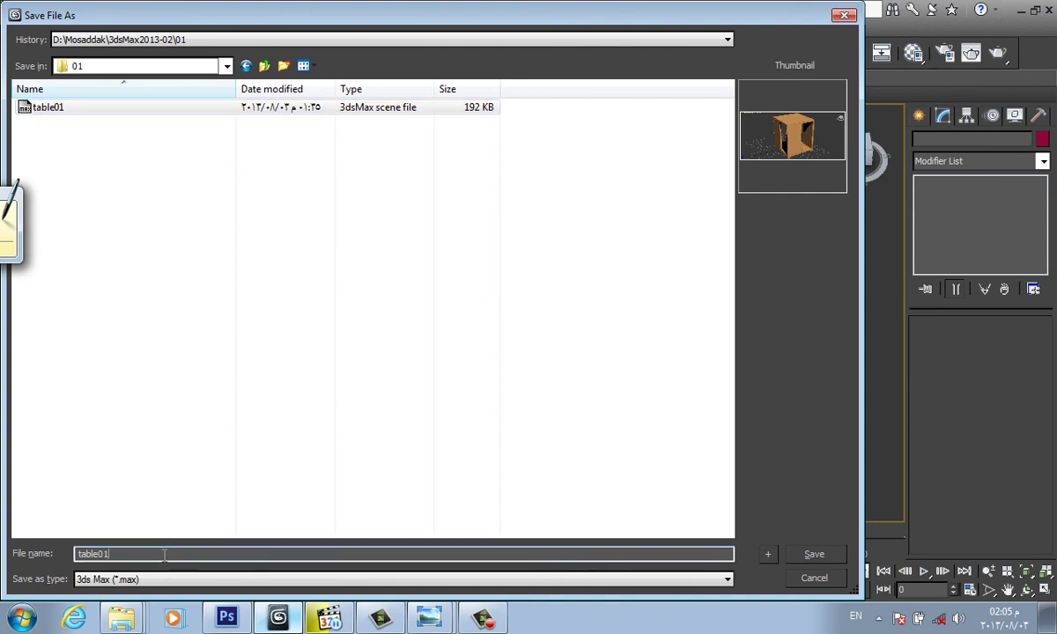
key(Return)
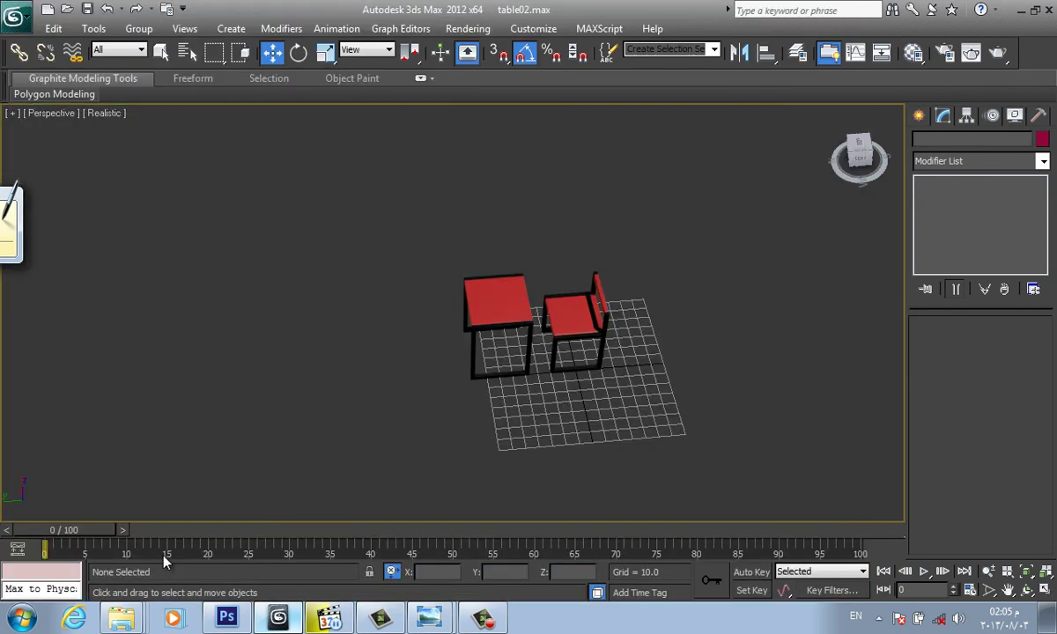